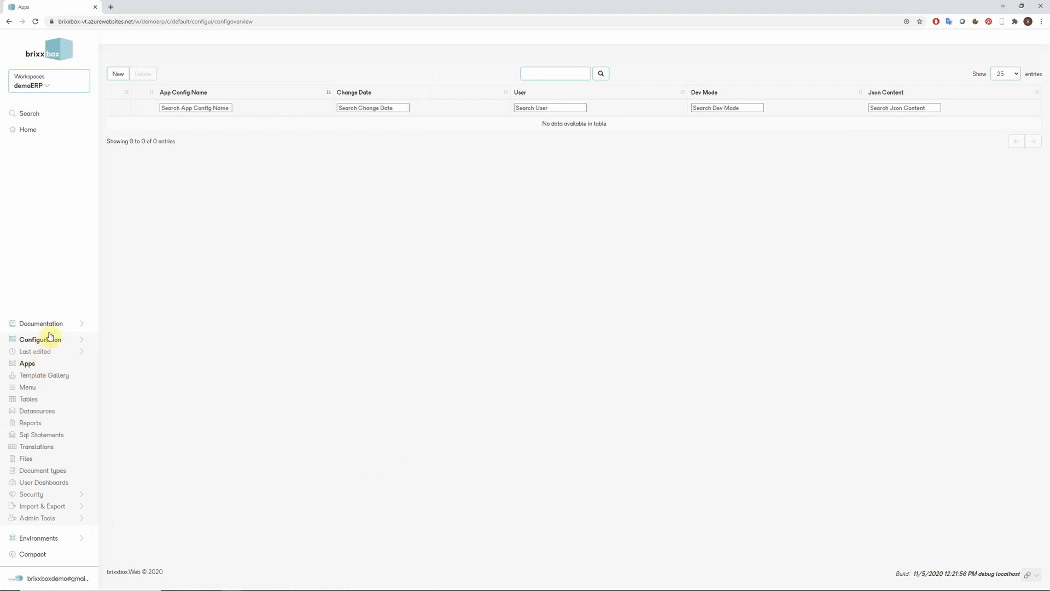
Create a new app configuration named item and open it for editing
left_click(123, 75)
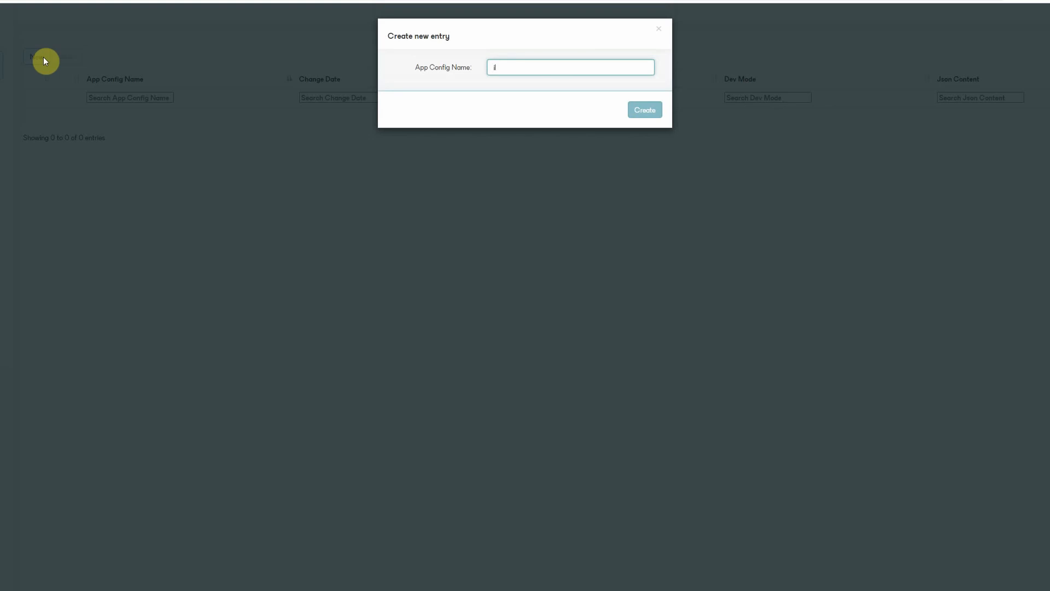
type("item")
left_click(644, 110)
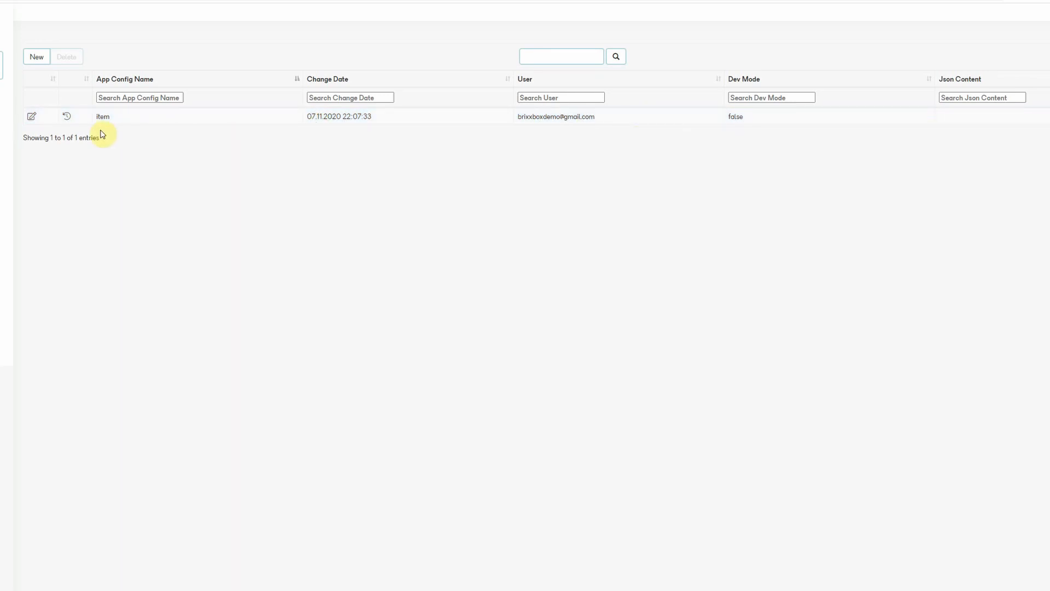
left_click(31, 116)
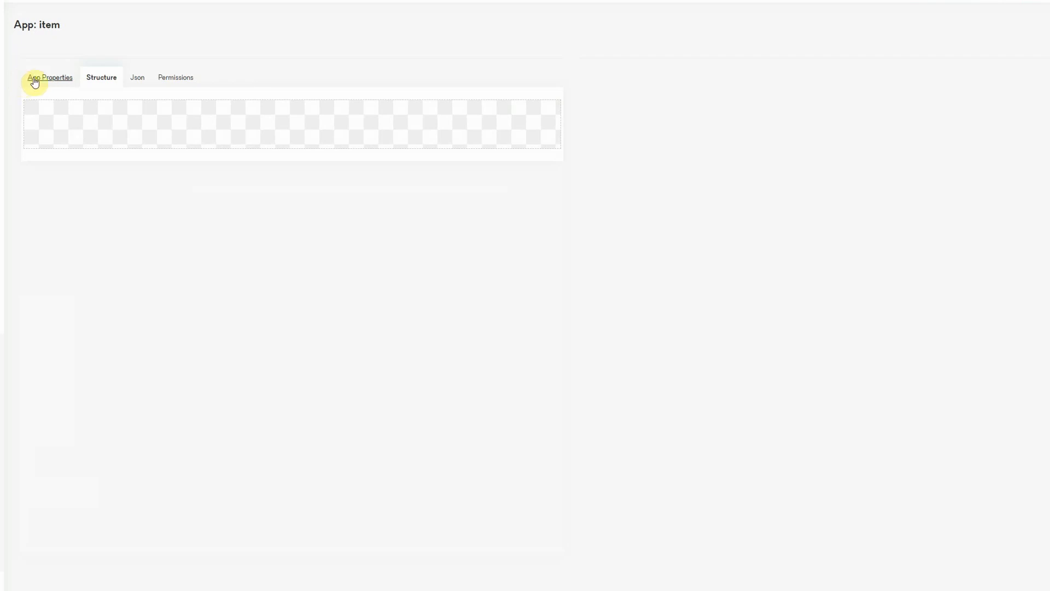
Examine the item app's properties, its Json definition and its permission settings
left_click(37, 78)
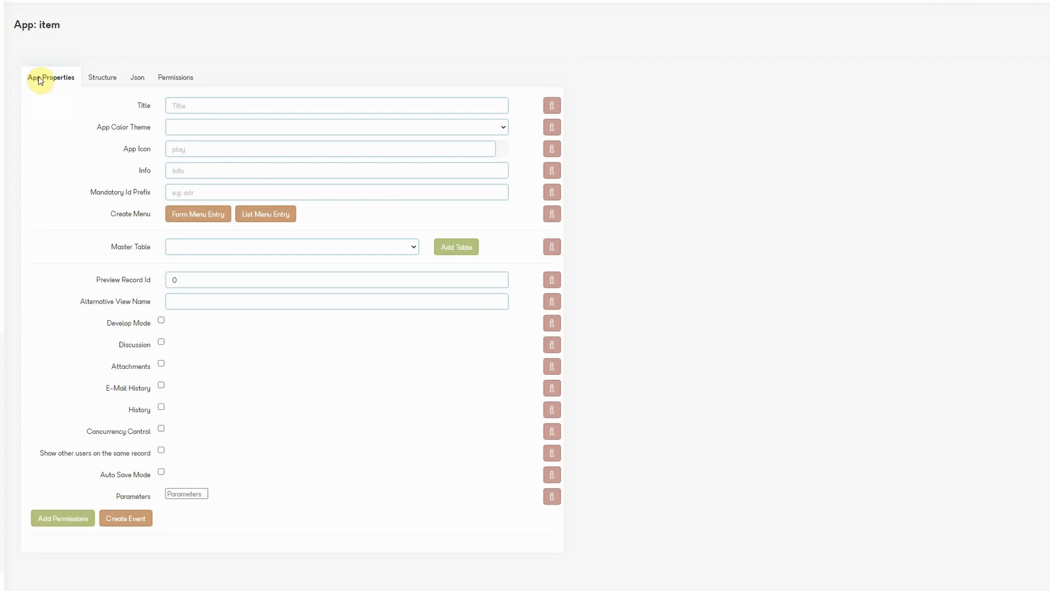
left_click(137, 78)
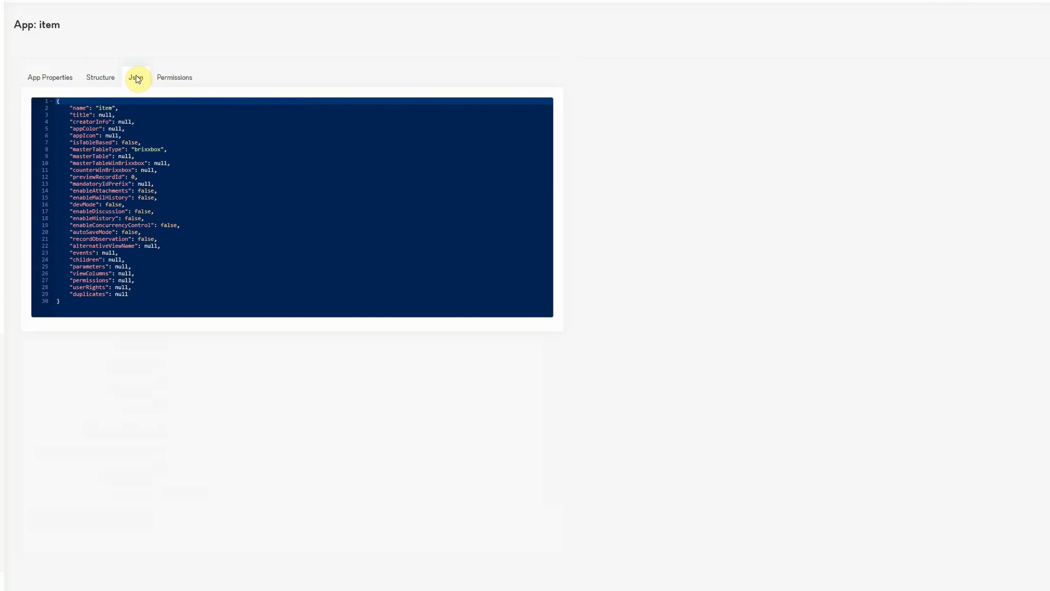
left_click(182, 77)
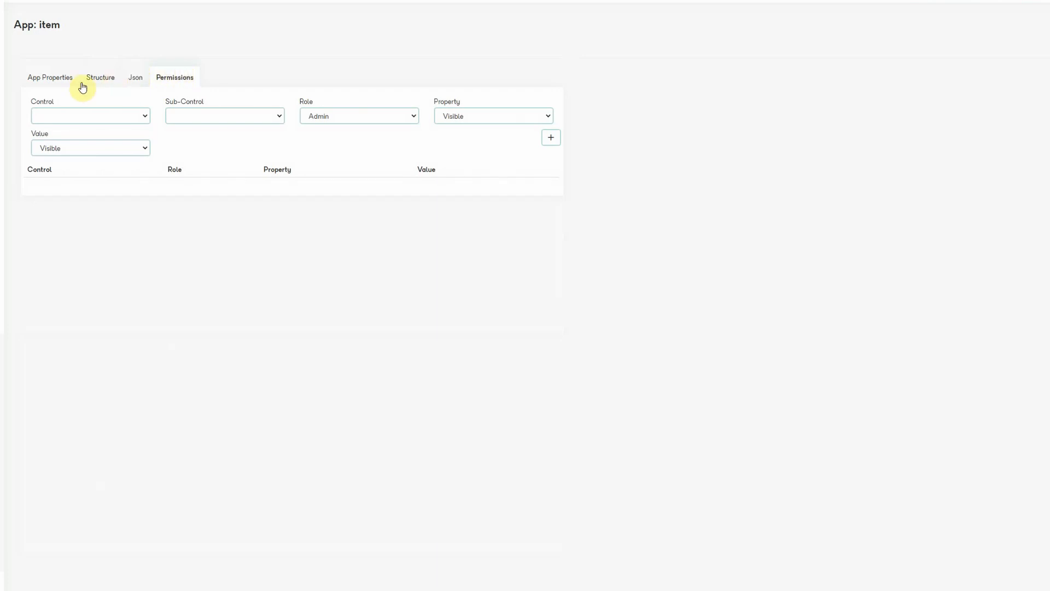
left_click(60, 78)
scroll(82, 242, "down", 1)
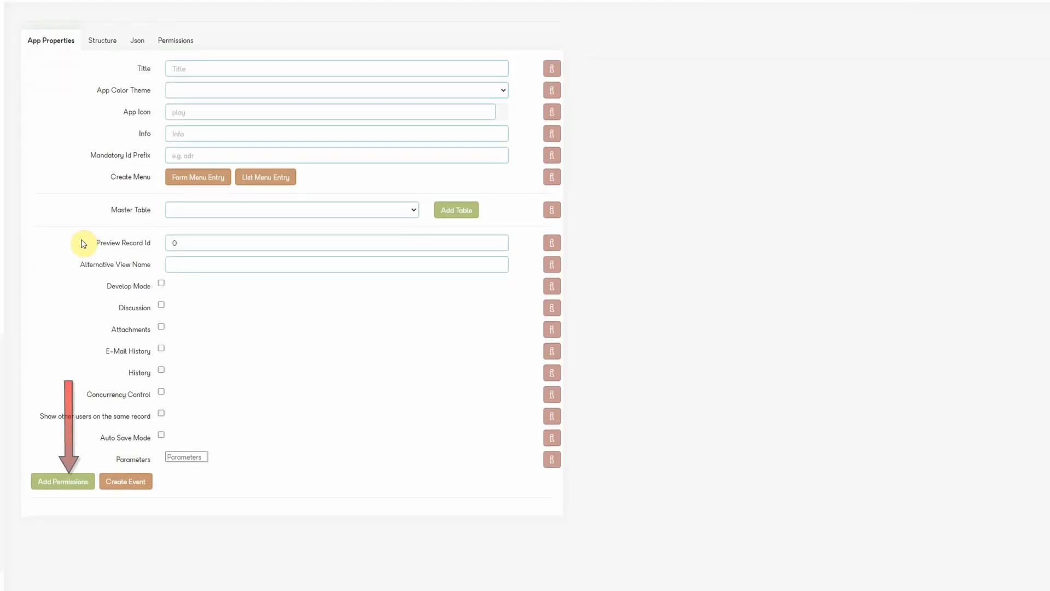
scroll(83, 243, "up", 1)
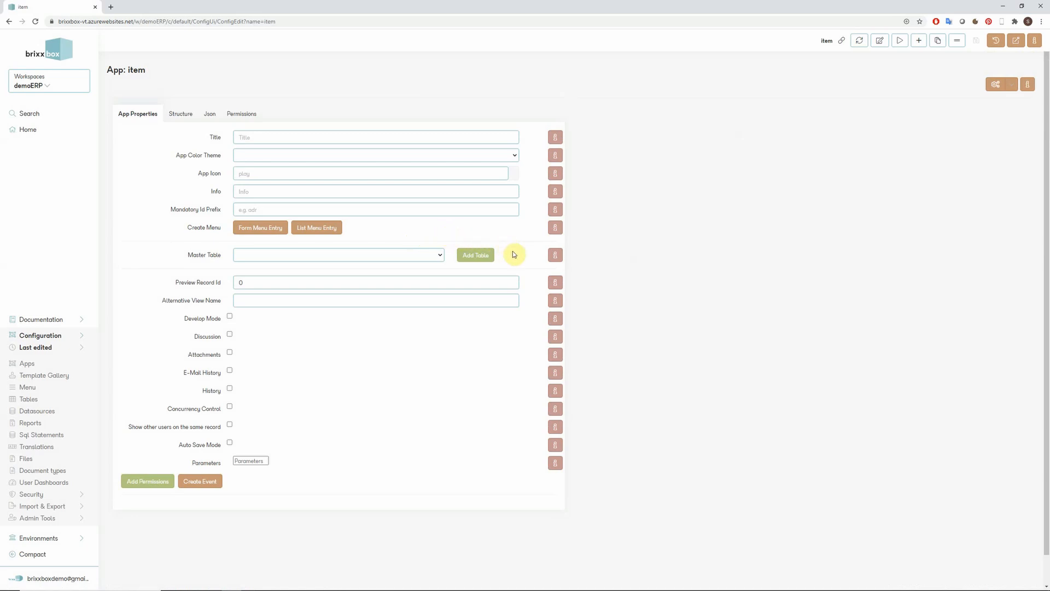
Create the item app's master table with column prefix itm and set the mandatory ID prefix to itm
left_click(488, 258)
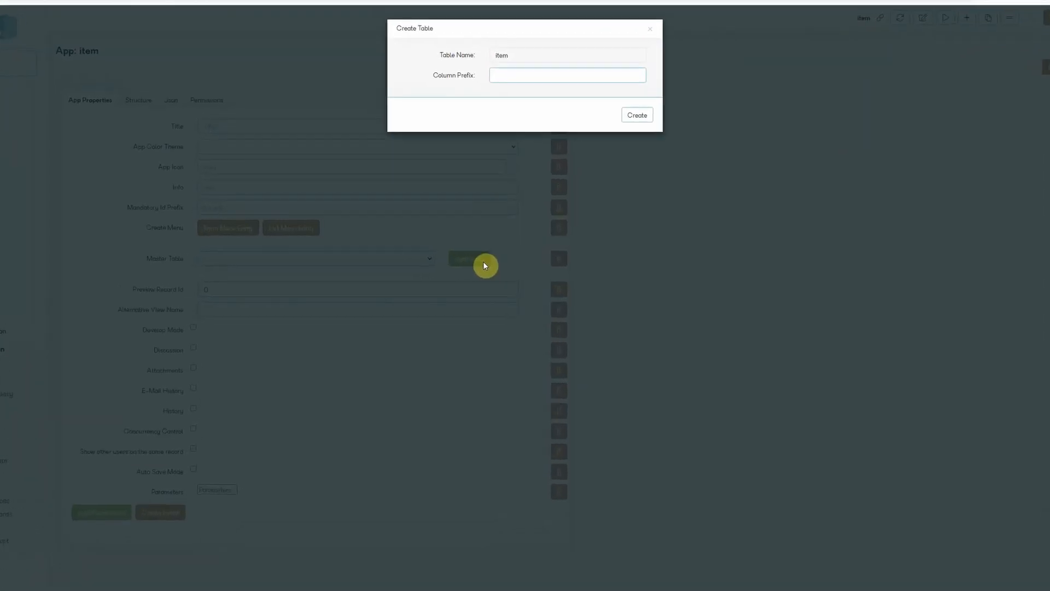
left_click(502, 79)
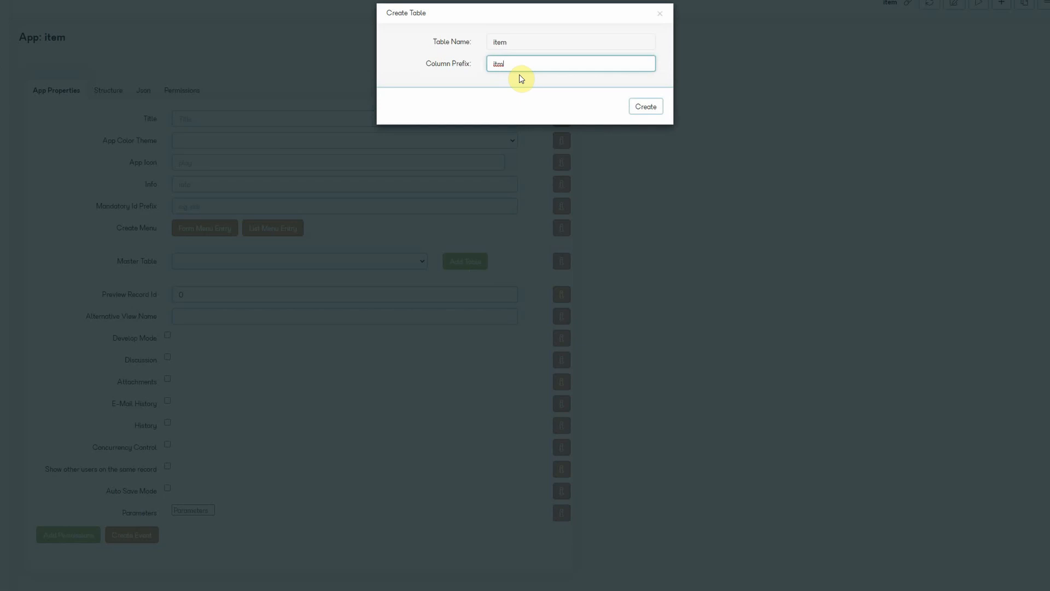
left_click(642, 112)
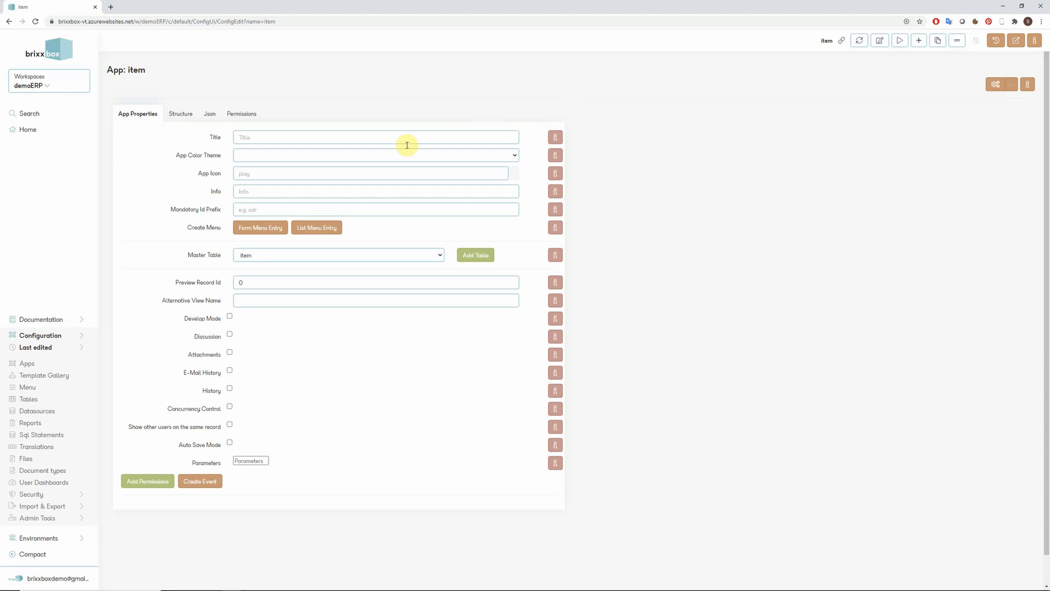
left_click(299, 212)
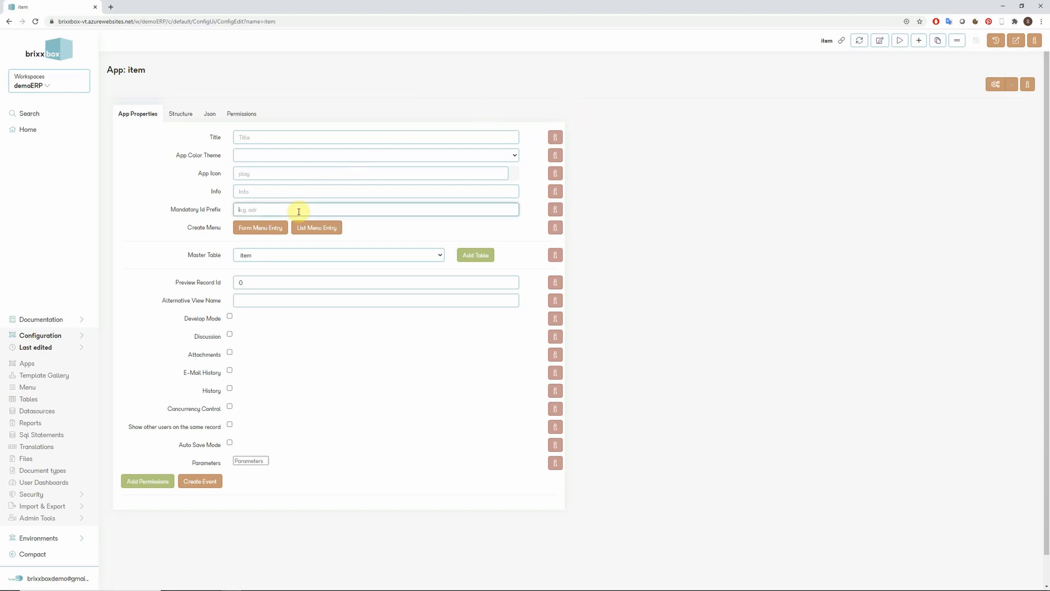
type("itm")
Add a textBox control to the app's structure with the control ID itmNumber
left_click(174, 113)
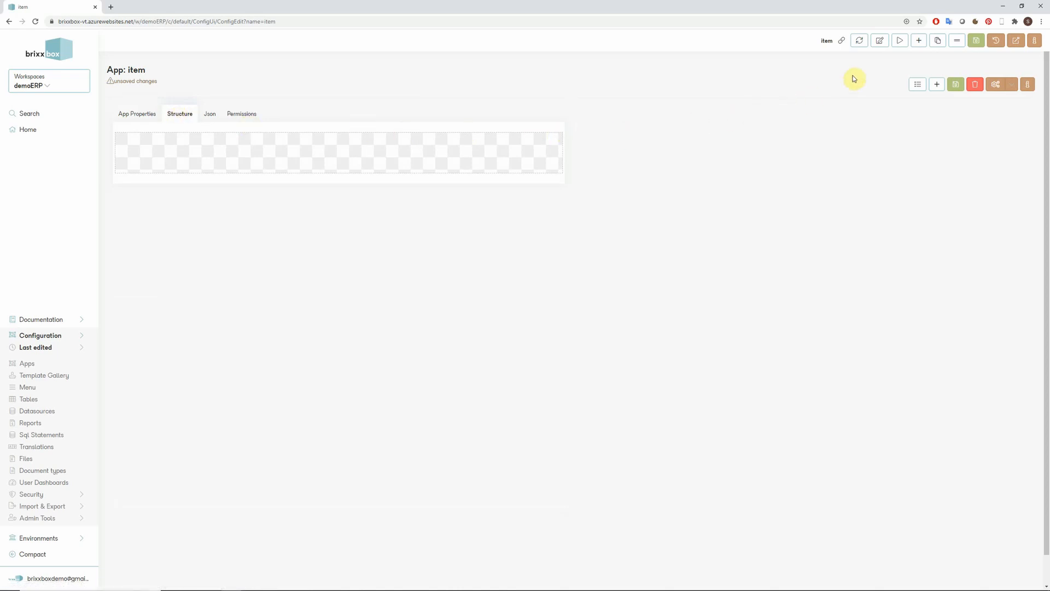
left_click(919, 44)
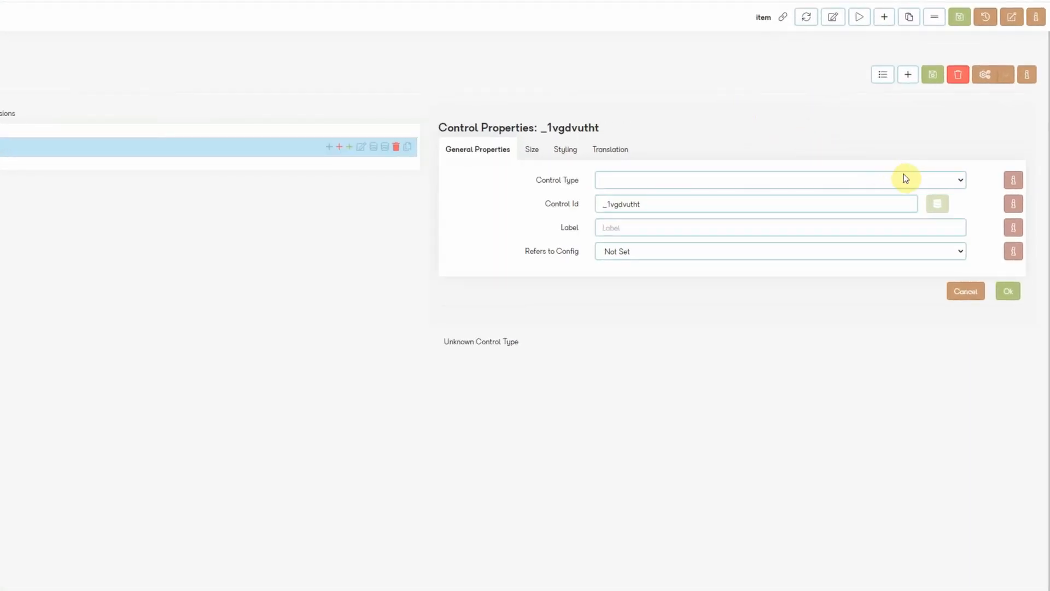
left_click(961, 181)
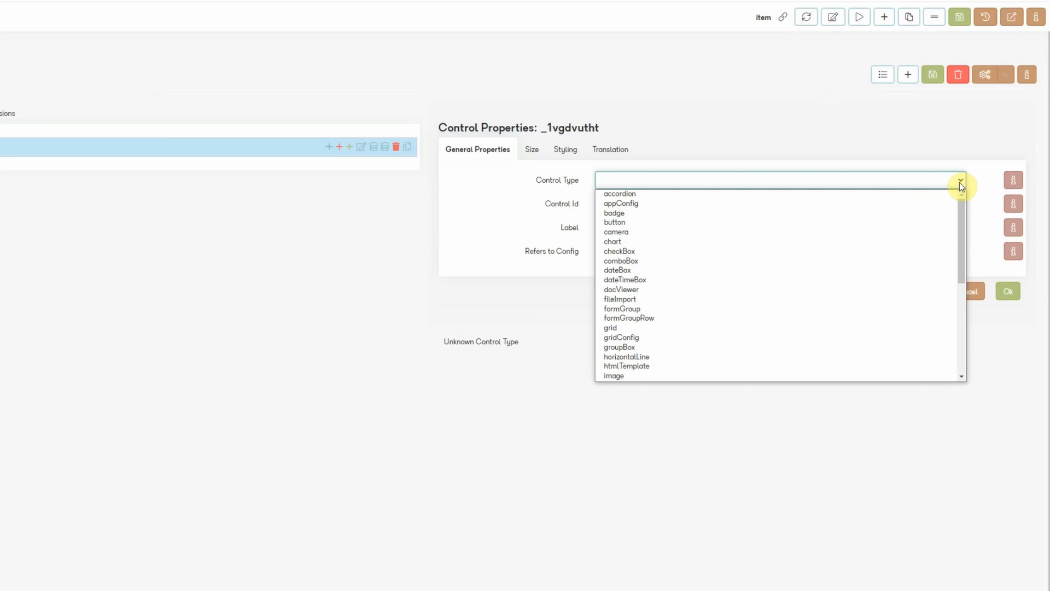
scroll(936, 210, "down", 2)
scroll(926, 226, "down", 2)
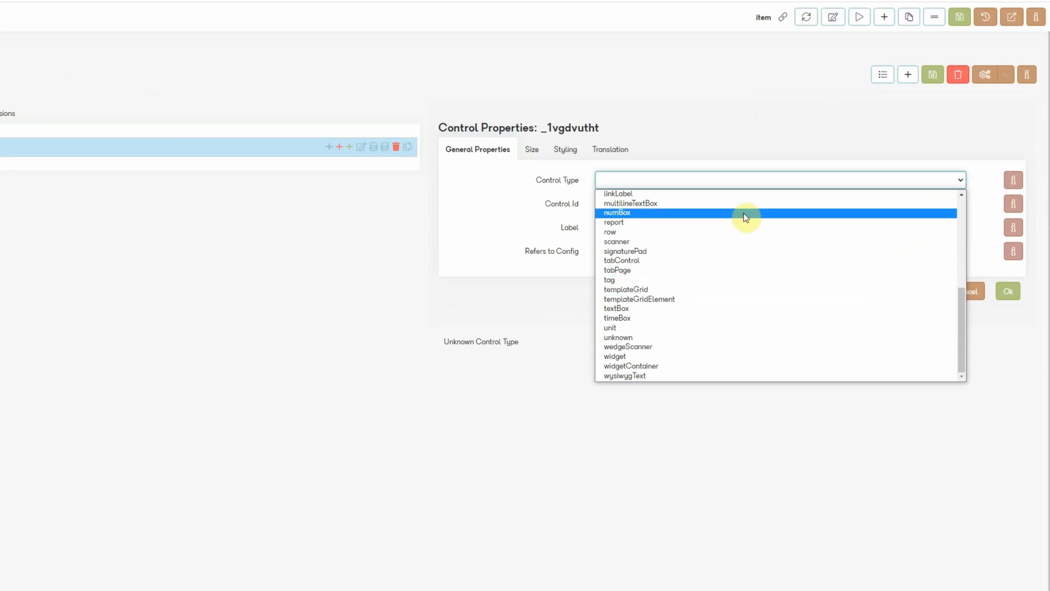
left_click(719, 309)
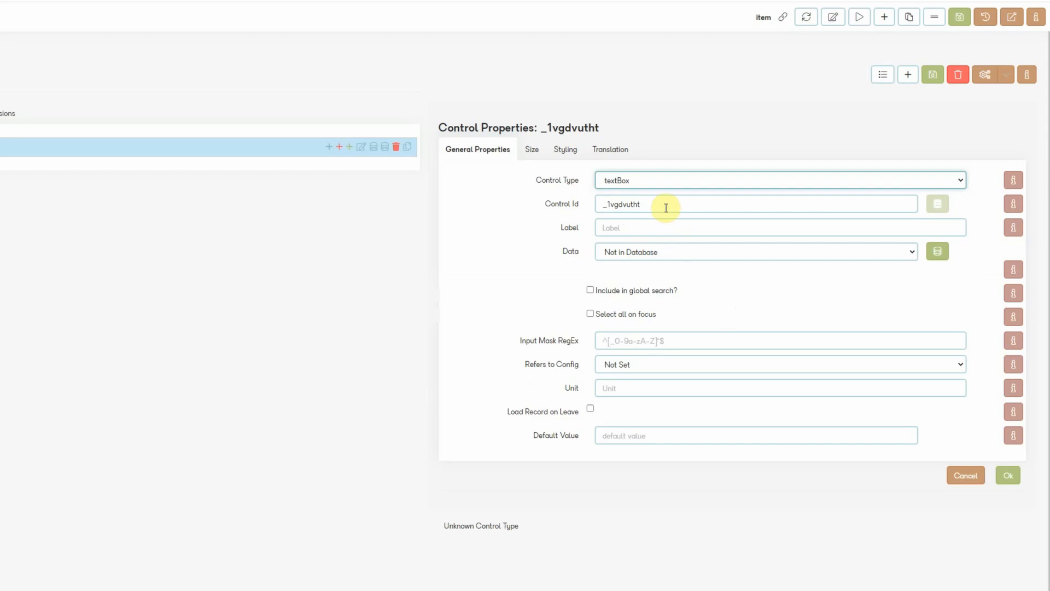
left_click_drag(667, 208, 583, 208)
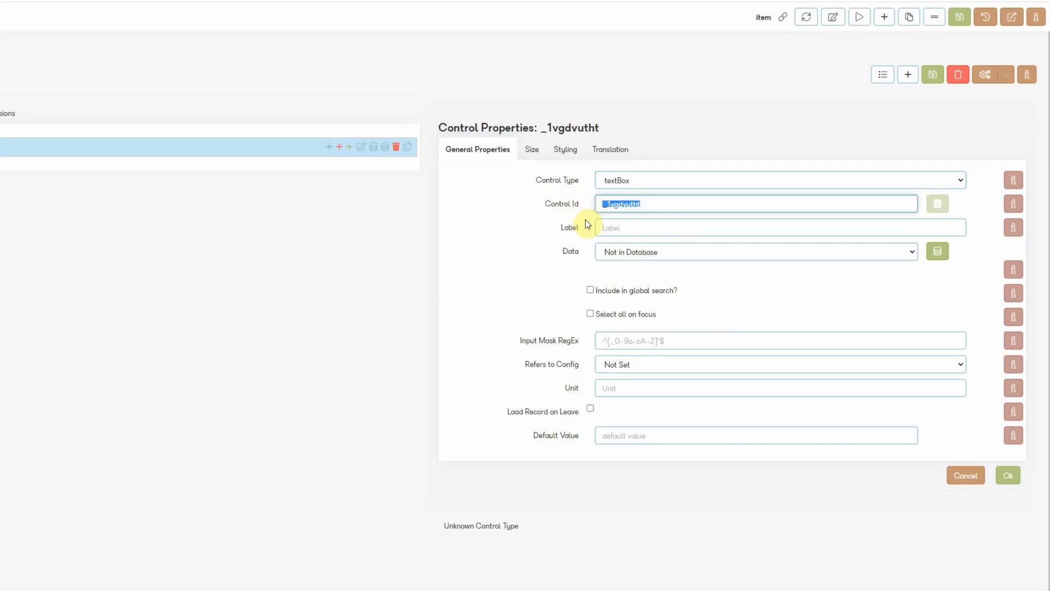
type("itm")
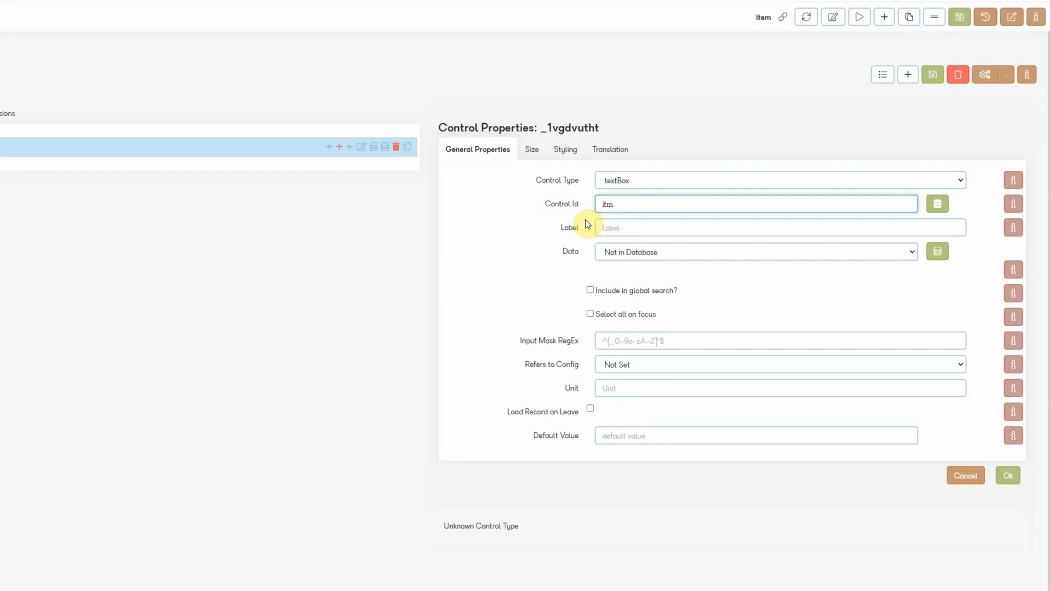
type("lNumber")
Create a nullable Text column for itmNumber on the item table and accept the control's properties
left_click(938, 210)
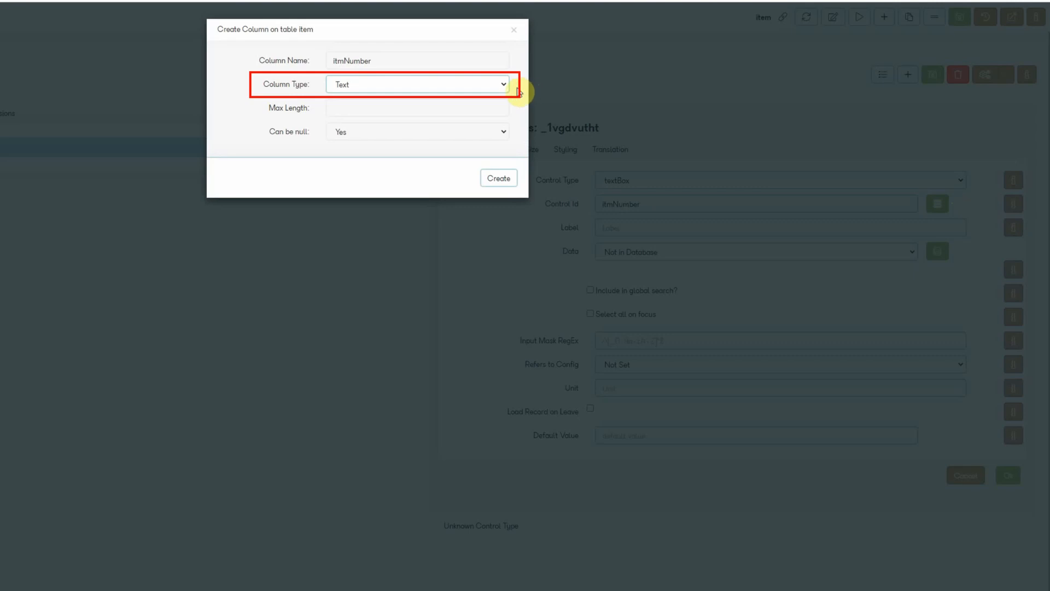
left_click(499, 178)
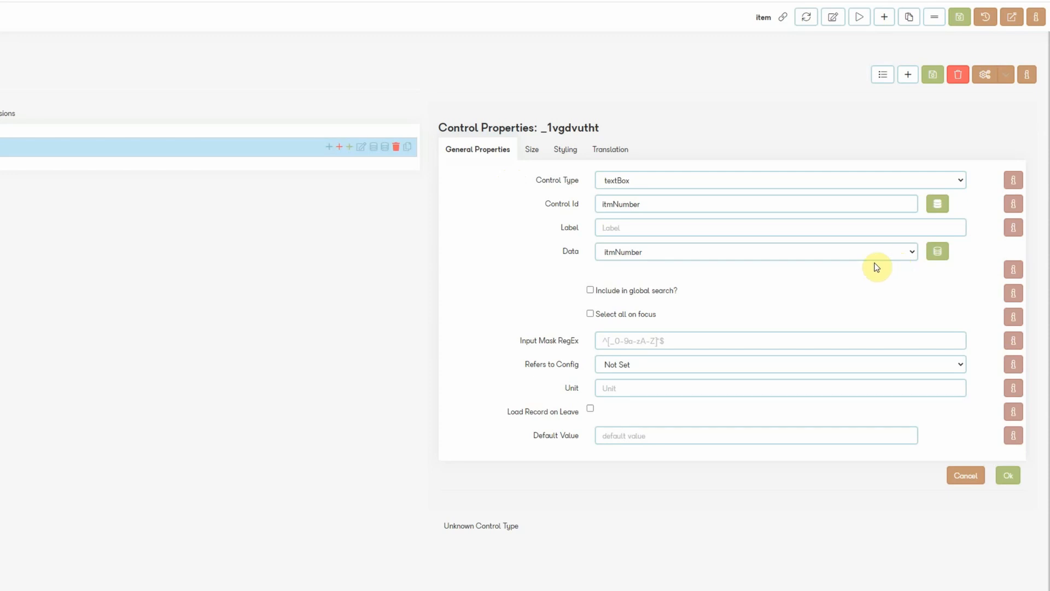
left_click(914, 259)
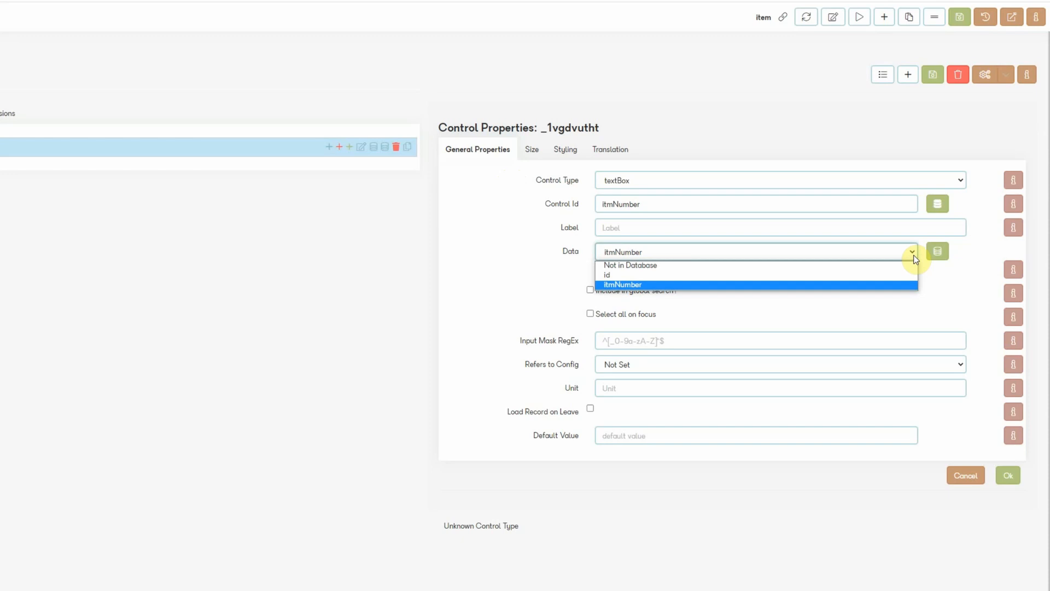
left_click(946, 291)
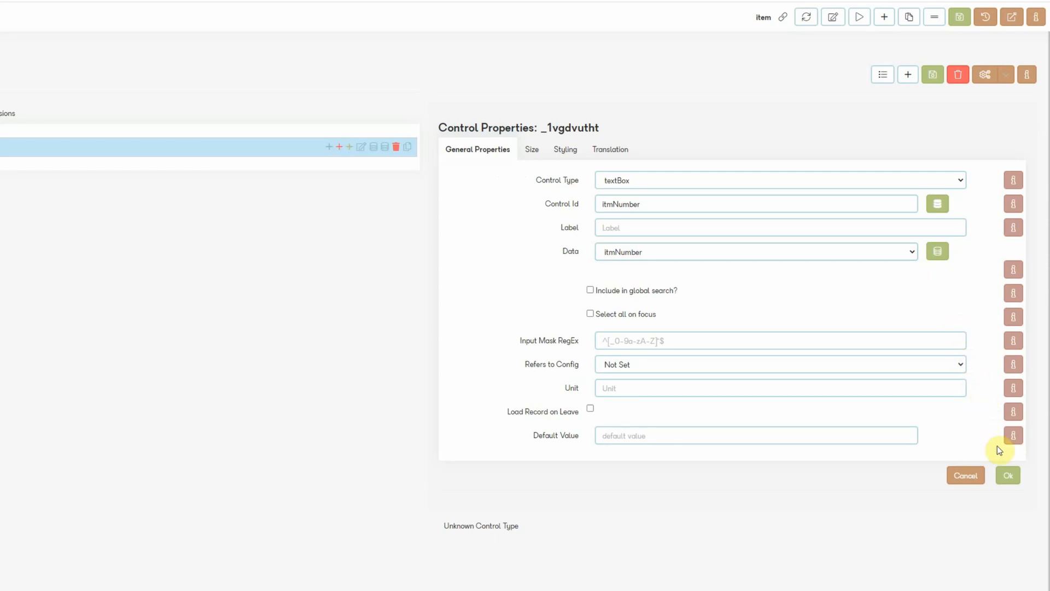
left_click(1009, 476)
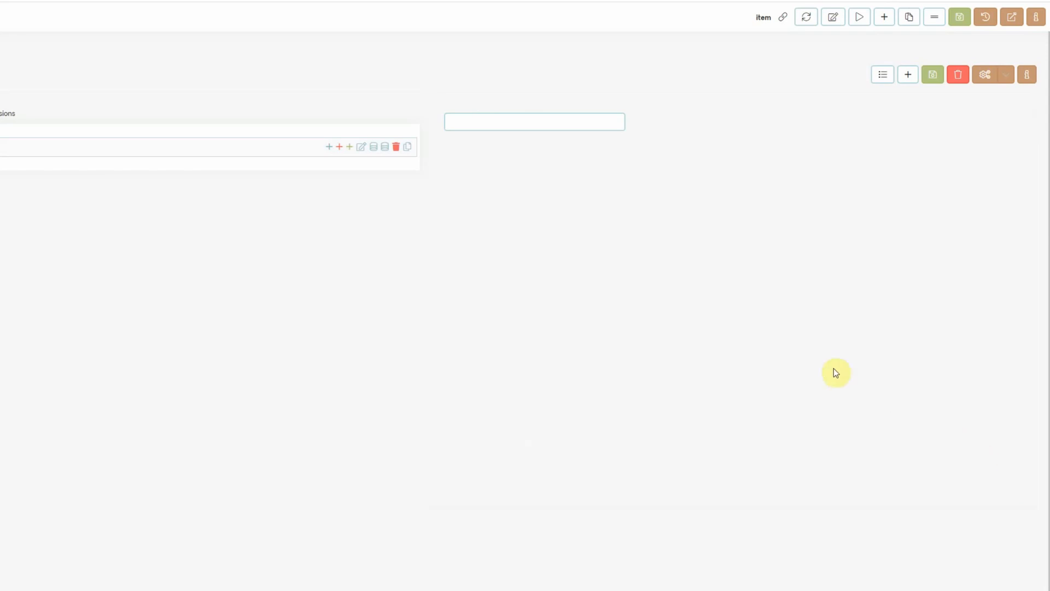
Edit the itmNumber control and give it the label Number
left_click(362, 153)
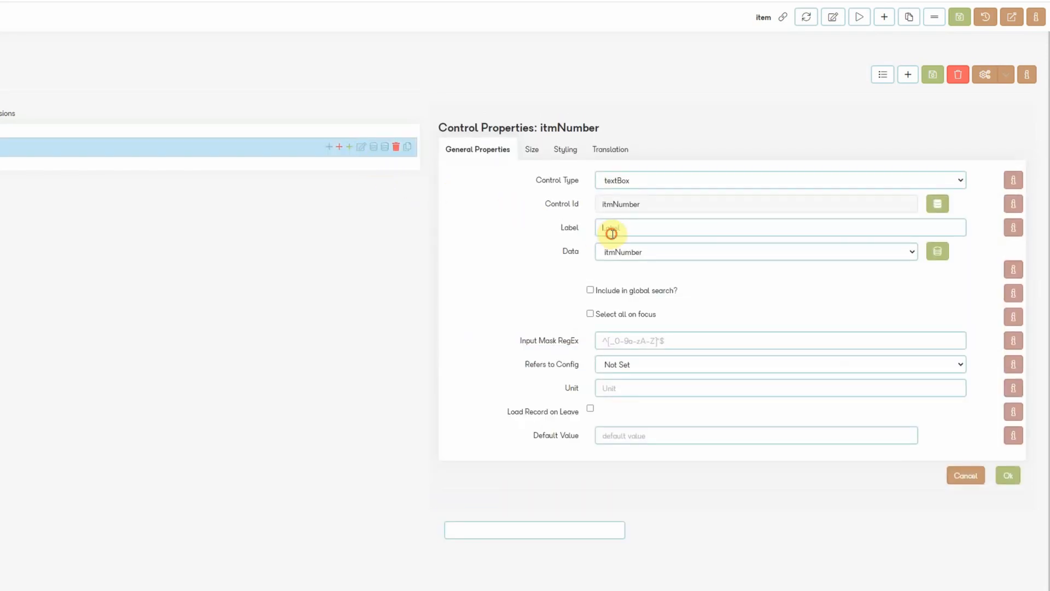
left_click(612, 234)
type("Number")
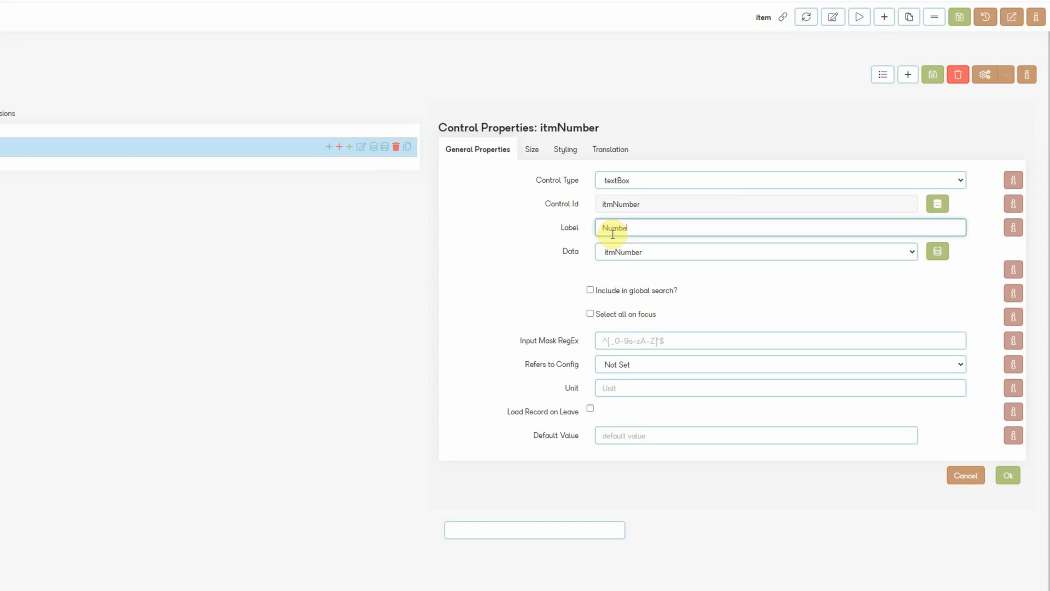
left_click(1011, 478)
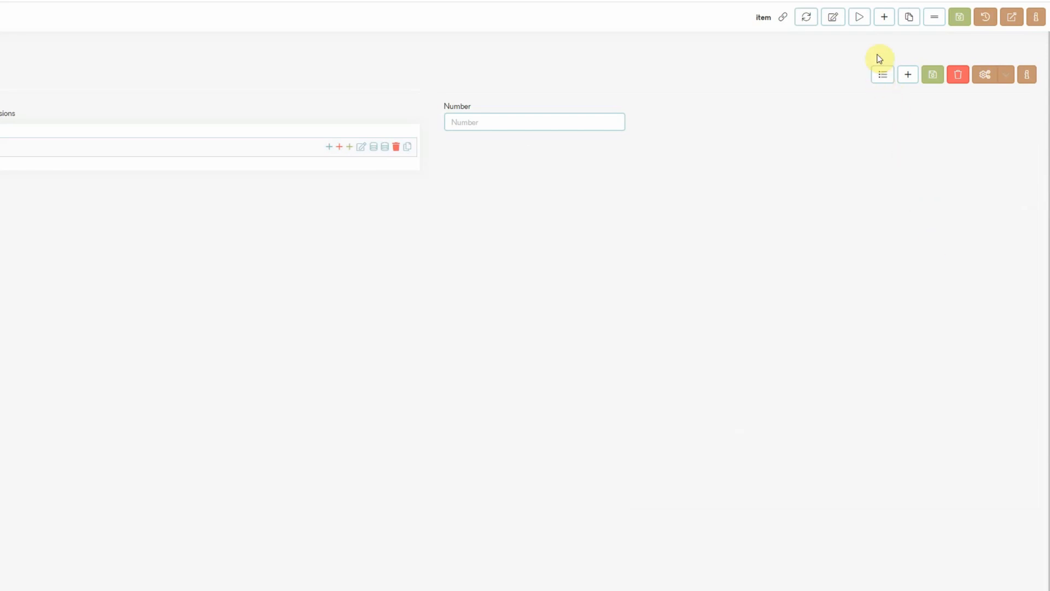
Add a second textBox control to the app with the control ID itmName
left_click(884, 16)
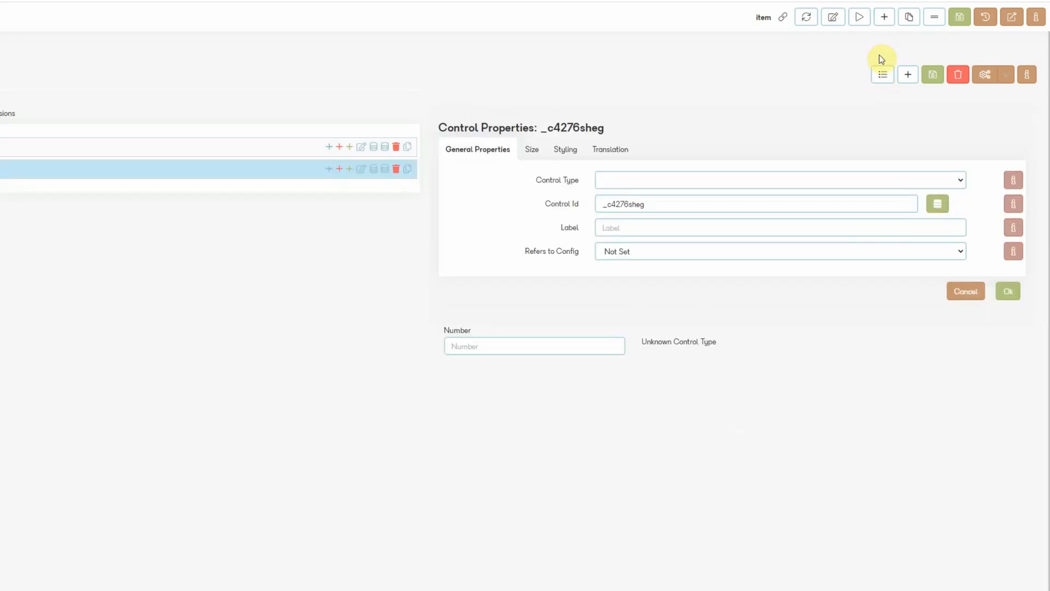
left_click(850, 182)
type("textBox")
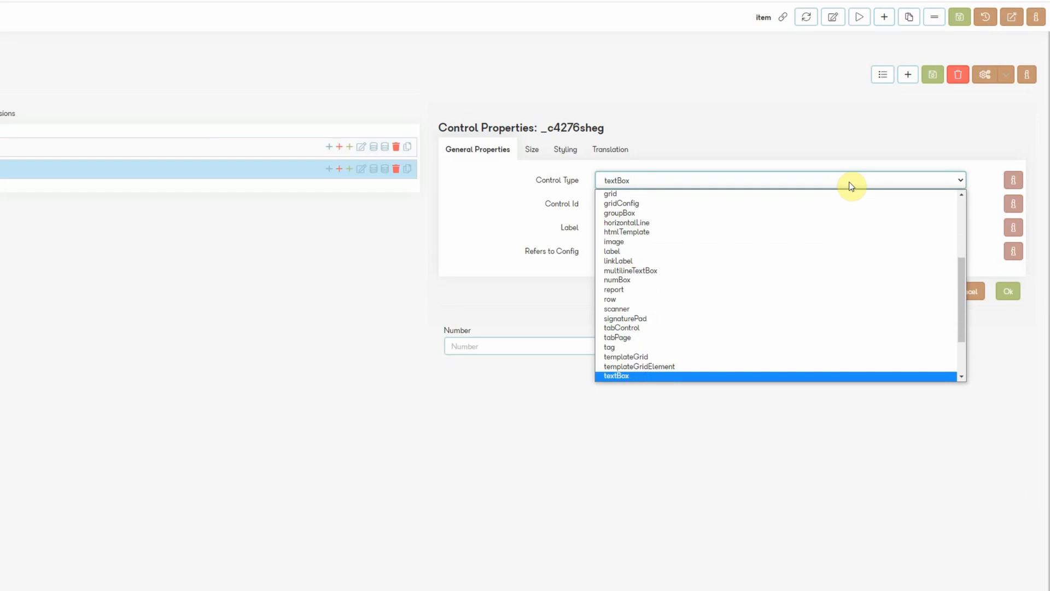
key("Return")
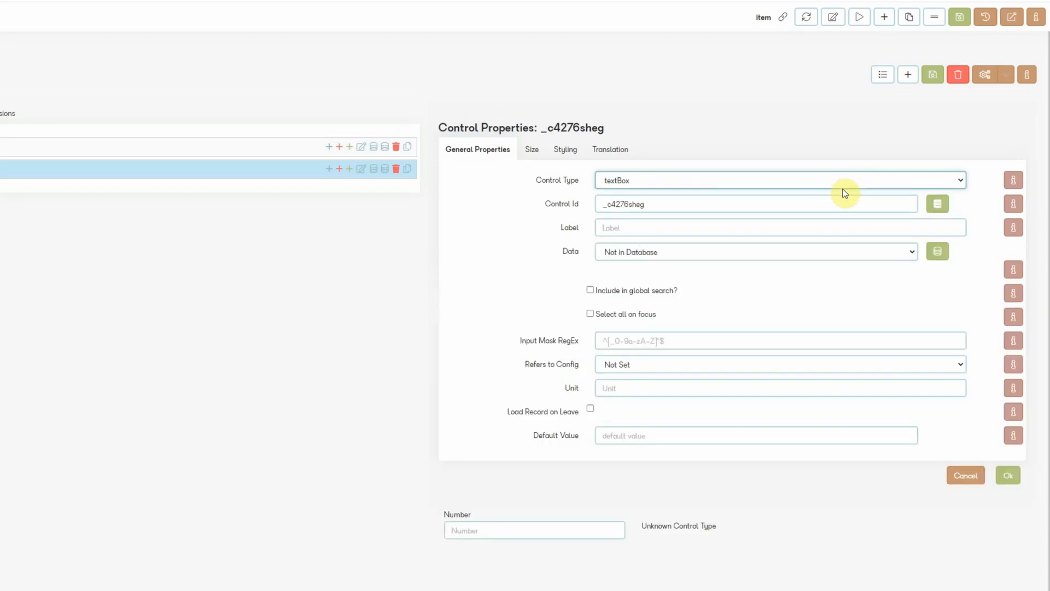
double_click(736, 203)
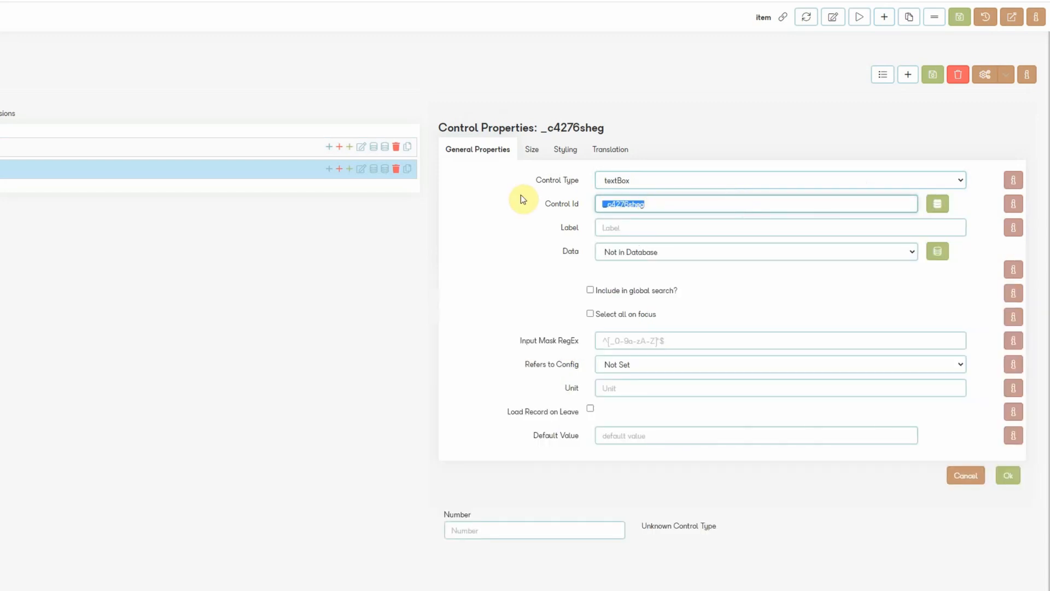
type("it")
type("ml")
type("Name")
Create a nullable Text column for itmName on the item table and label the control Name
left_click(932, 205)
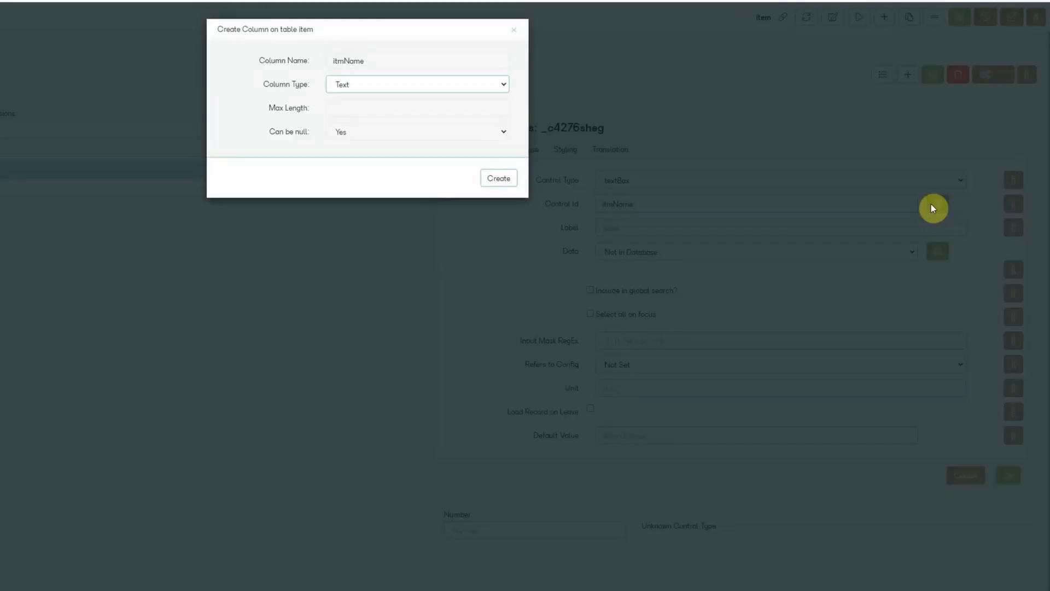
left_click(506, 179)
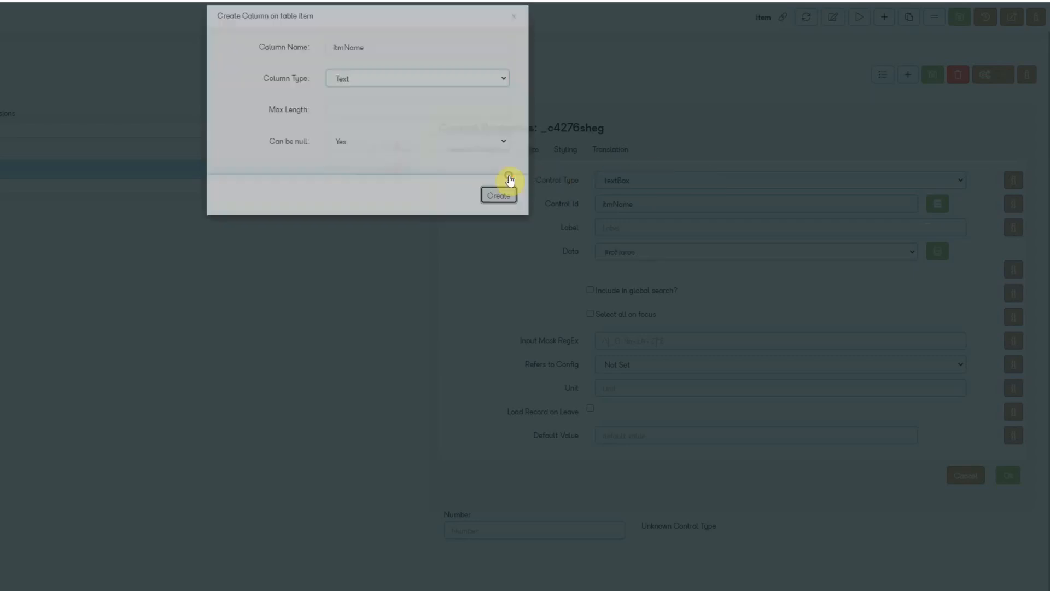
left_click(610, 226)
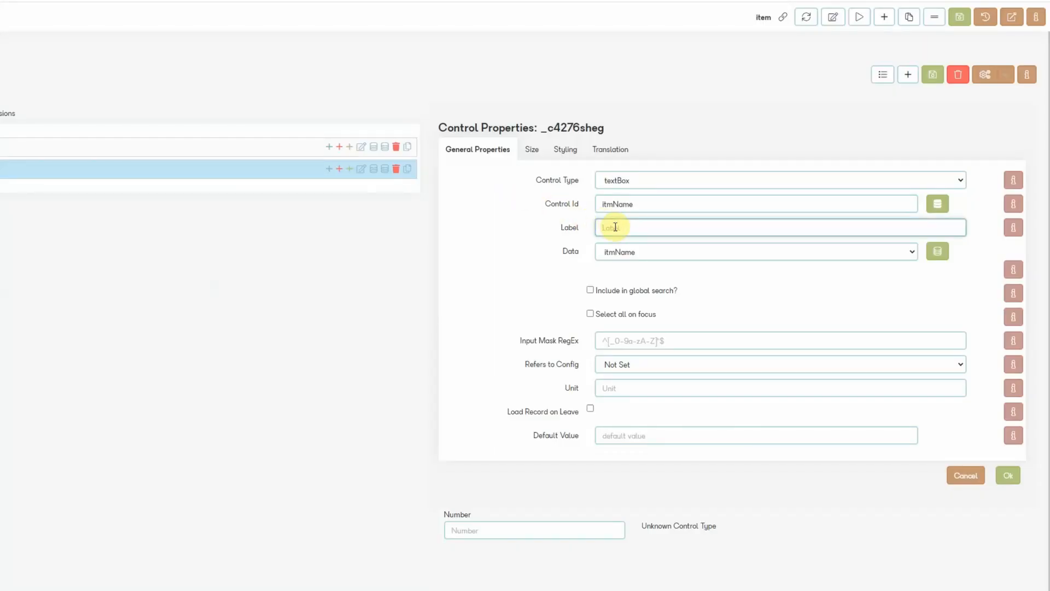
type("Name")
left_click(1012, 476)
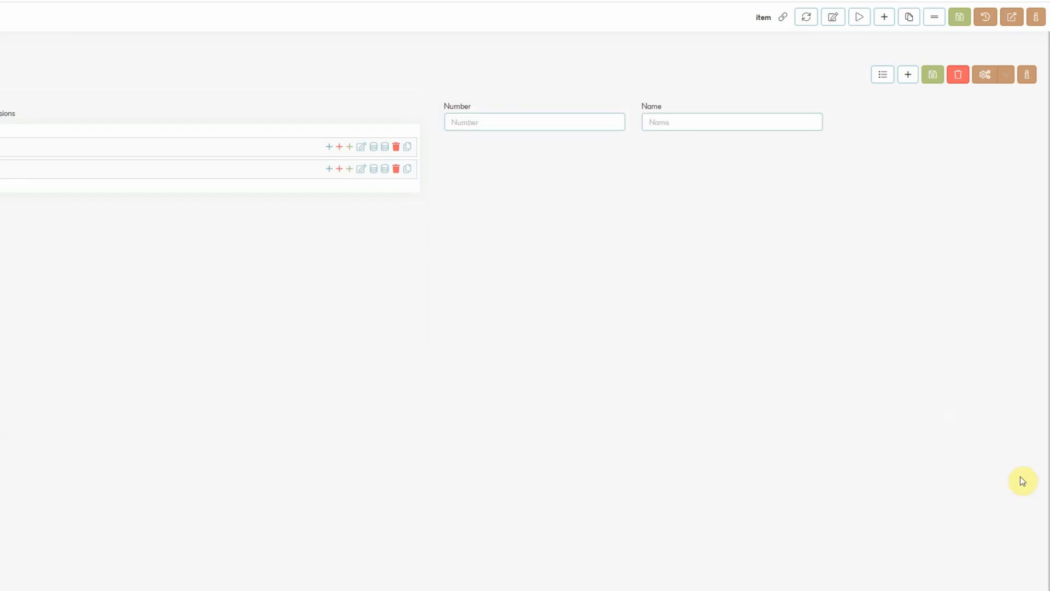
Add a comboBox control to the item app with the control ID itmGroupId and the label Item Group
left_click(884, 24)
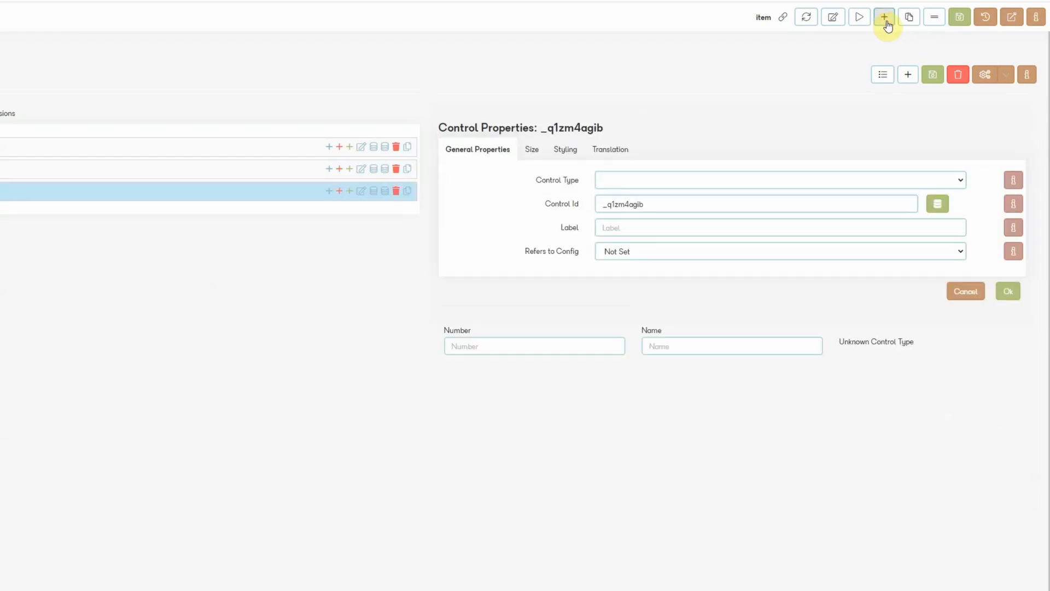
left_click(796, 184)
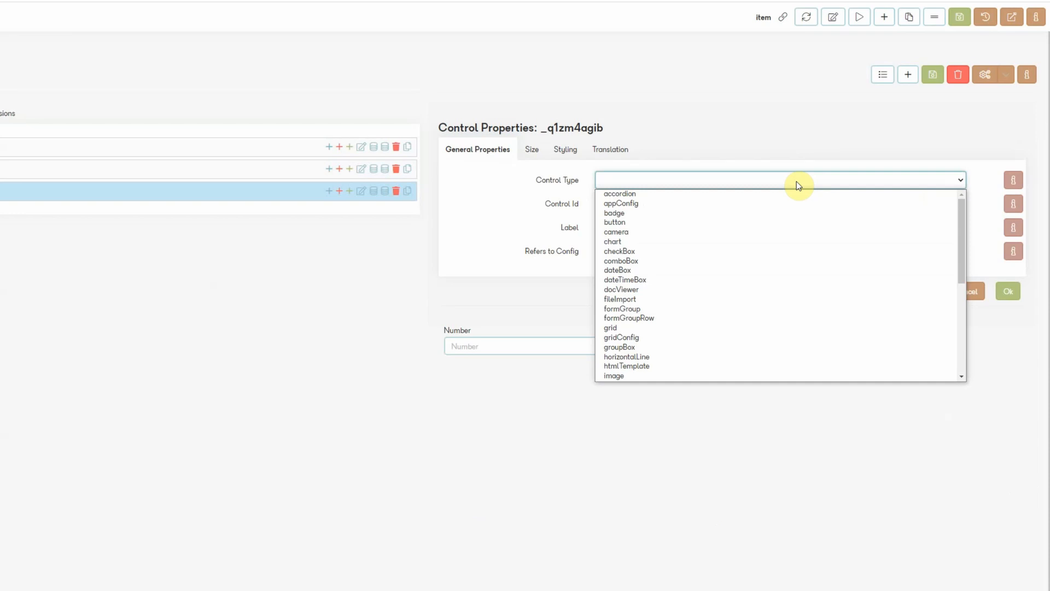
type("comboBox")
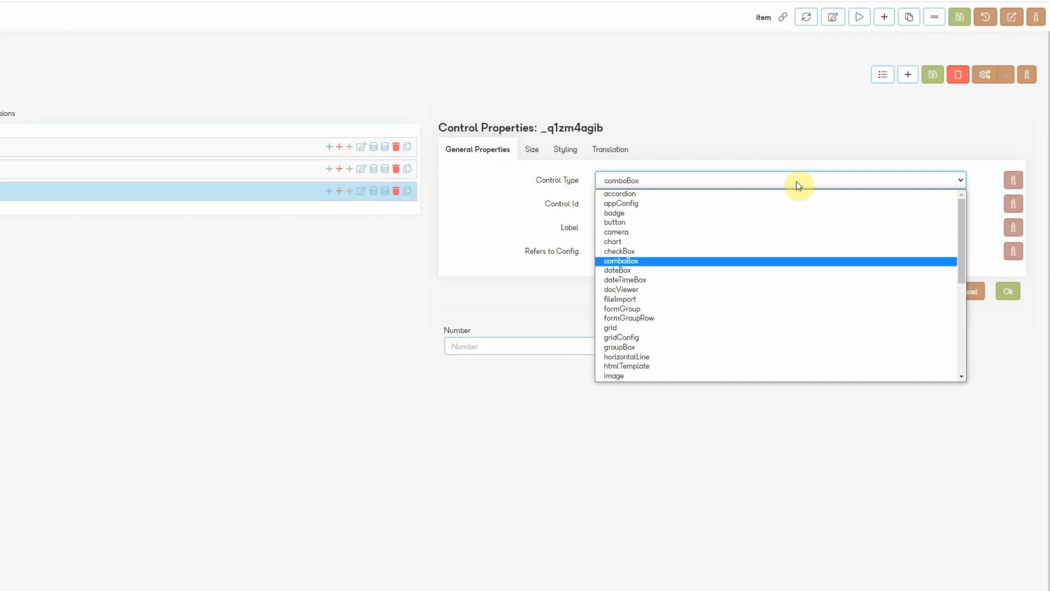
left_click(765, 264)
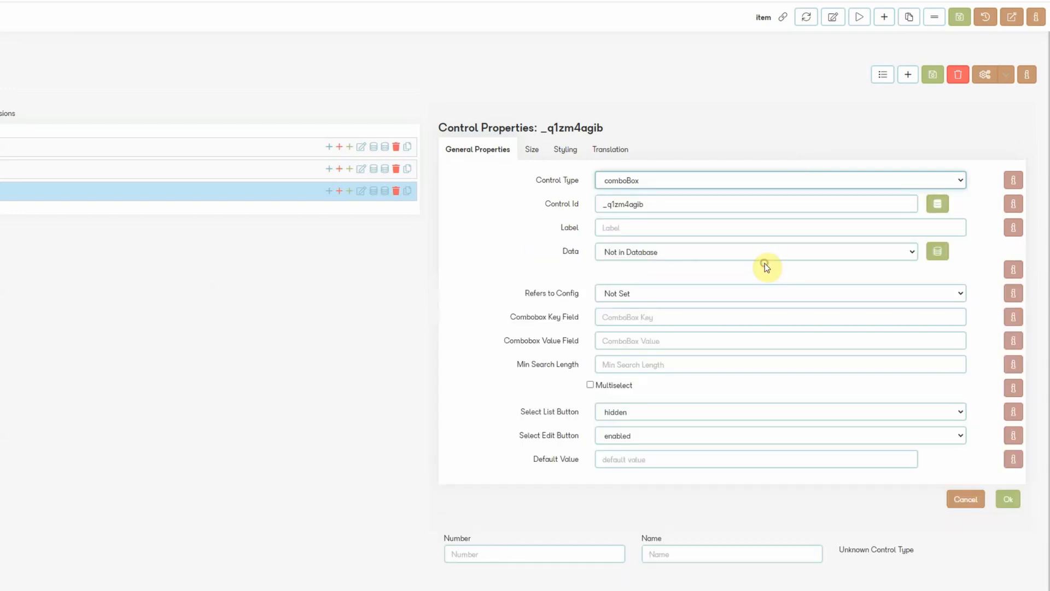
left_click(691, 202)
left_click_drag(692, 202, 558, 205)
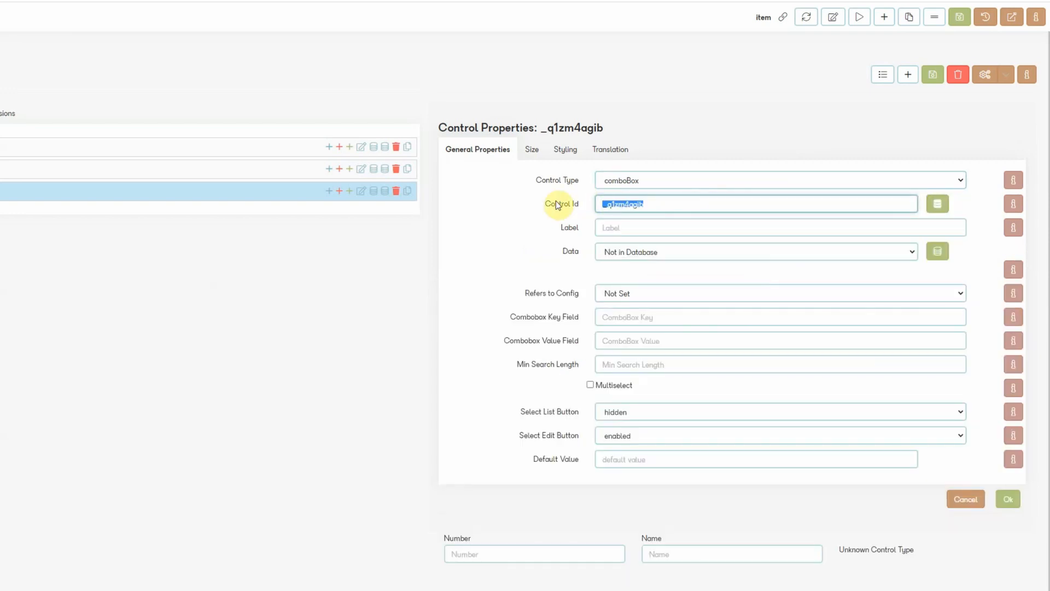
type("itmGroulpId")
left_click(613, 228)
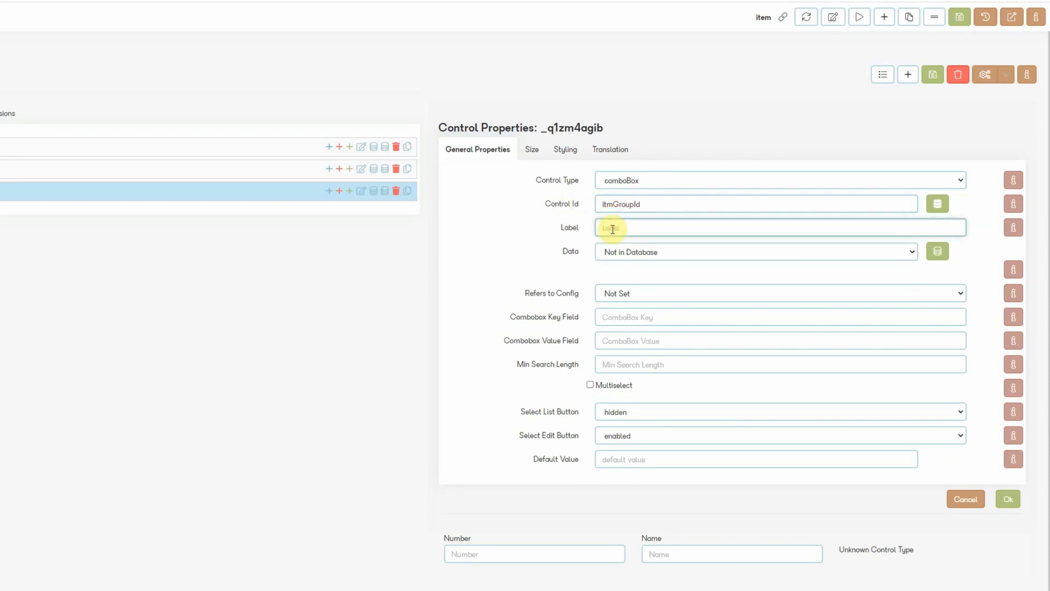
type("Item GroupI")
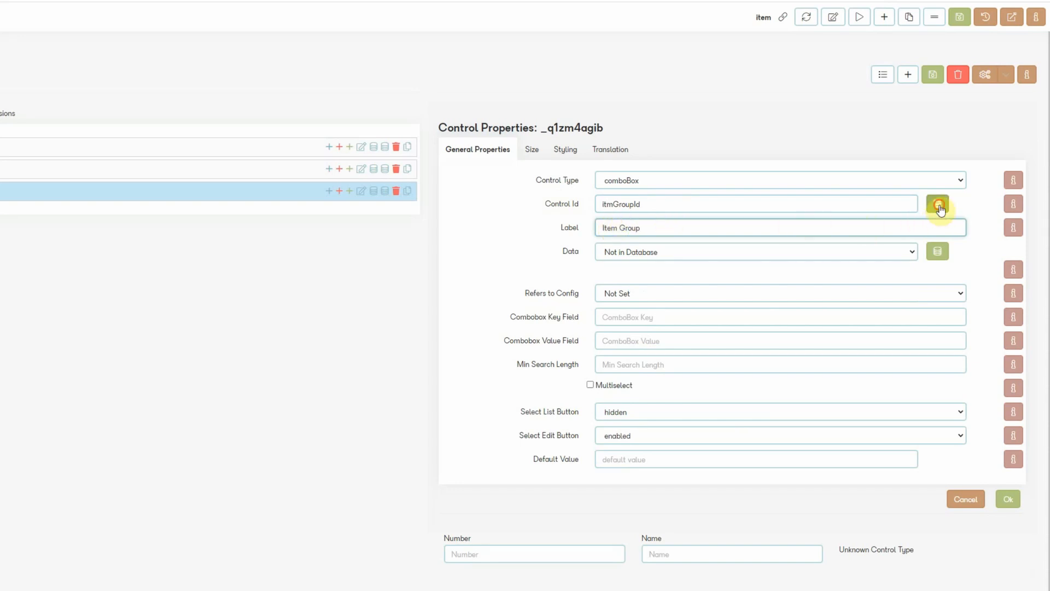
Create a nullable Bigint column for itmGroupId on the item table and accept the control's properties
left_click(938, 205)
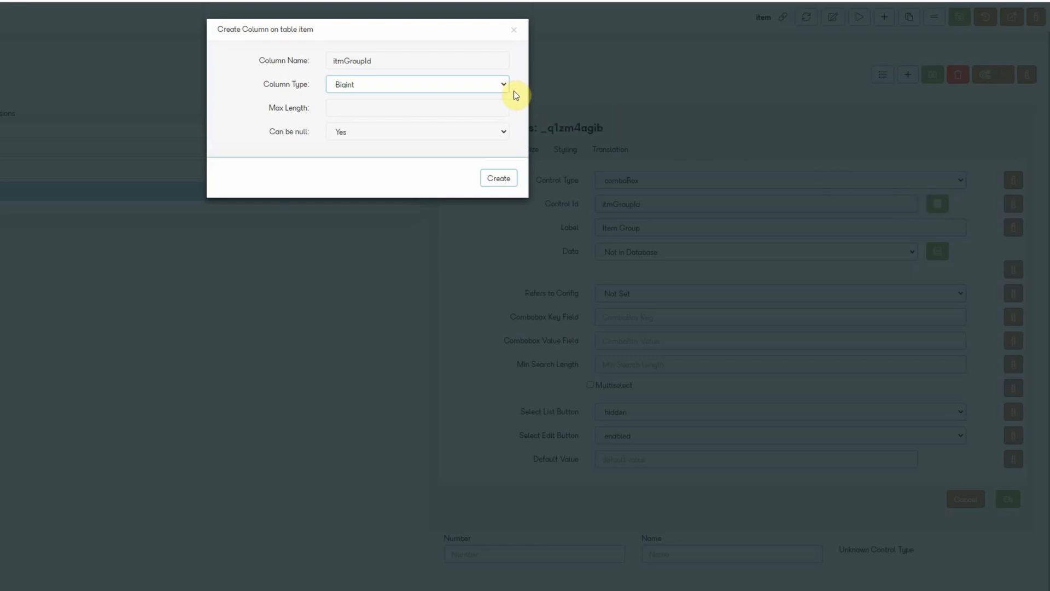
left_click(498, 179)
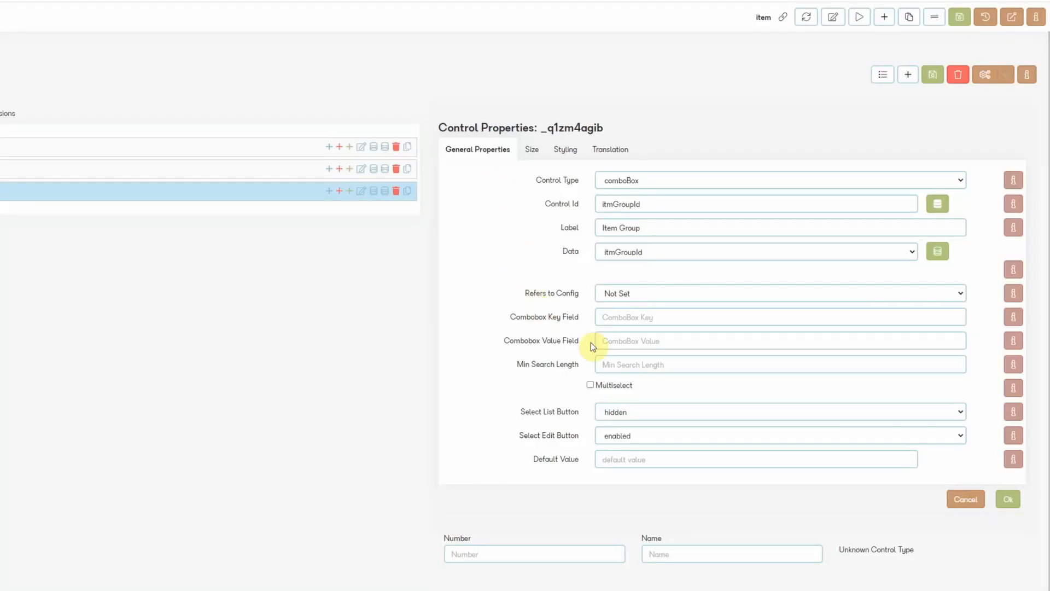
left_click(1009, 500)
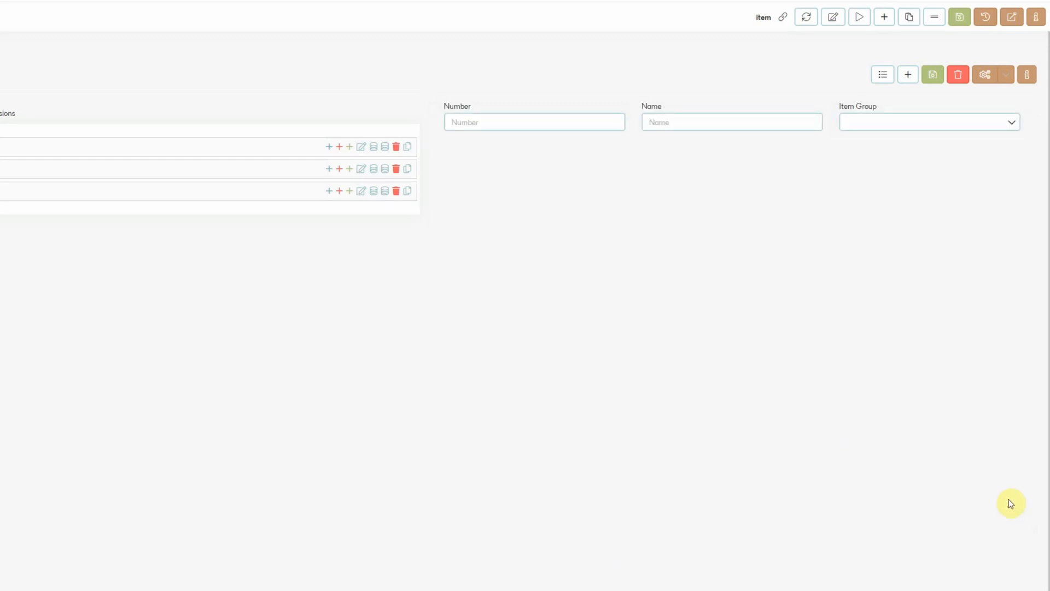
Add another comboBox control to the app with the control ID itmUnitId
left_click(879, 22)
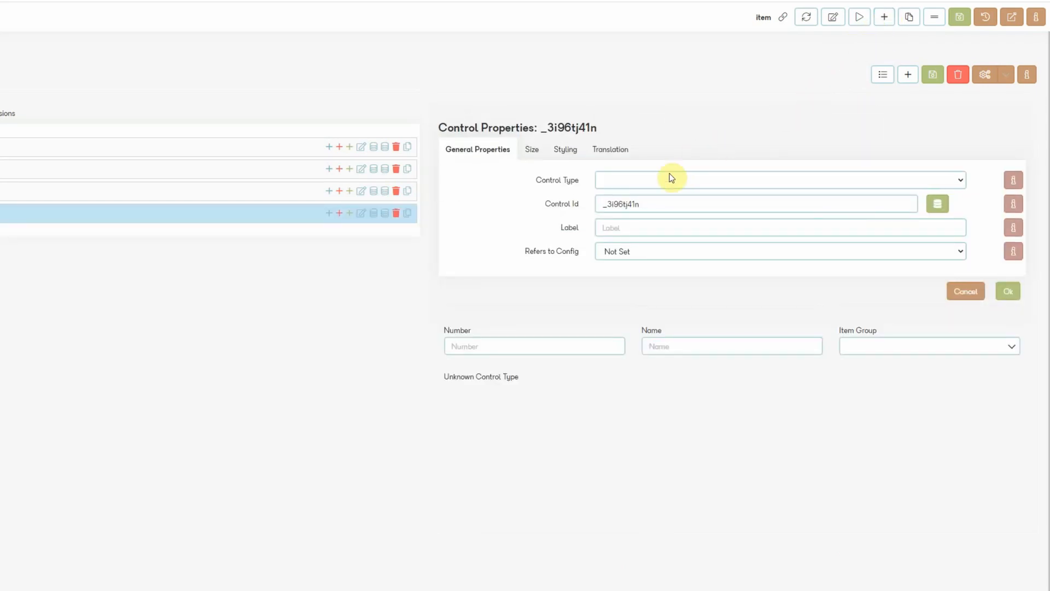
left_click(667, 180)
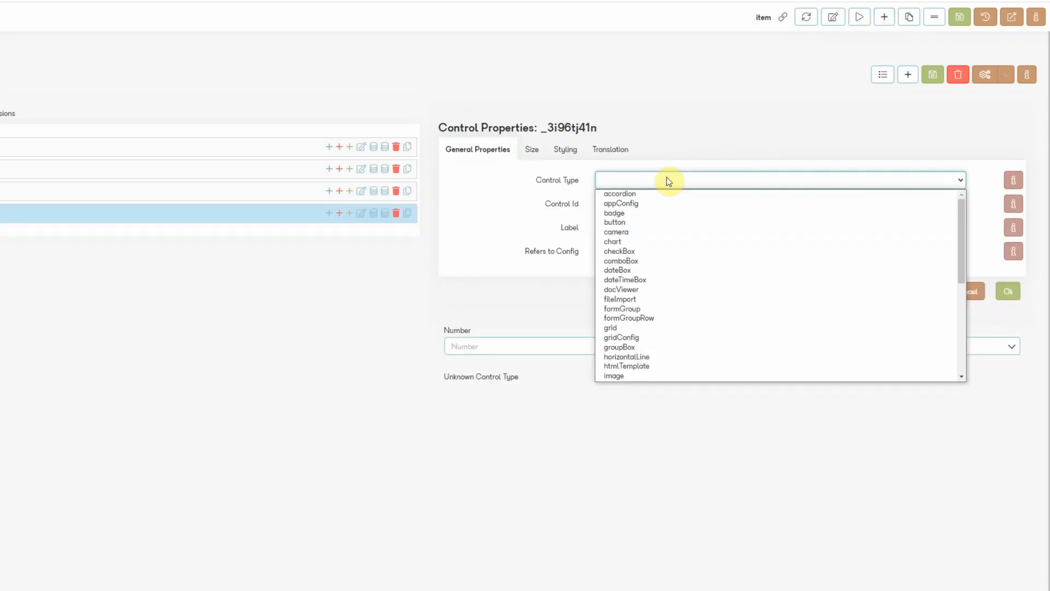
type("comboBox")
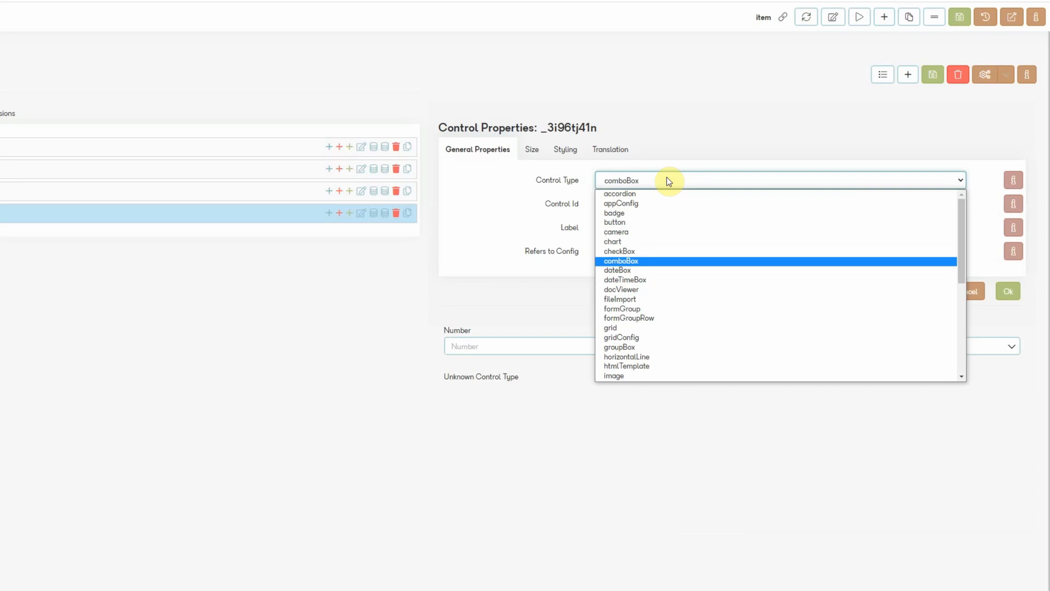
key("Return")
left_click(650, 203)
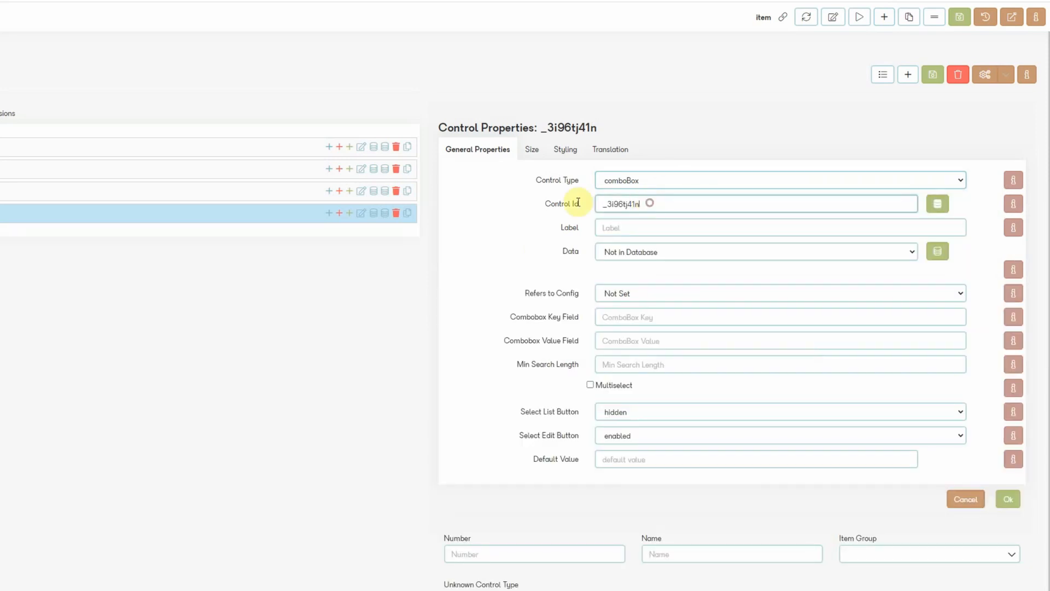
key("ctrl+a")
type("itm")
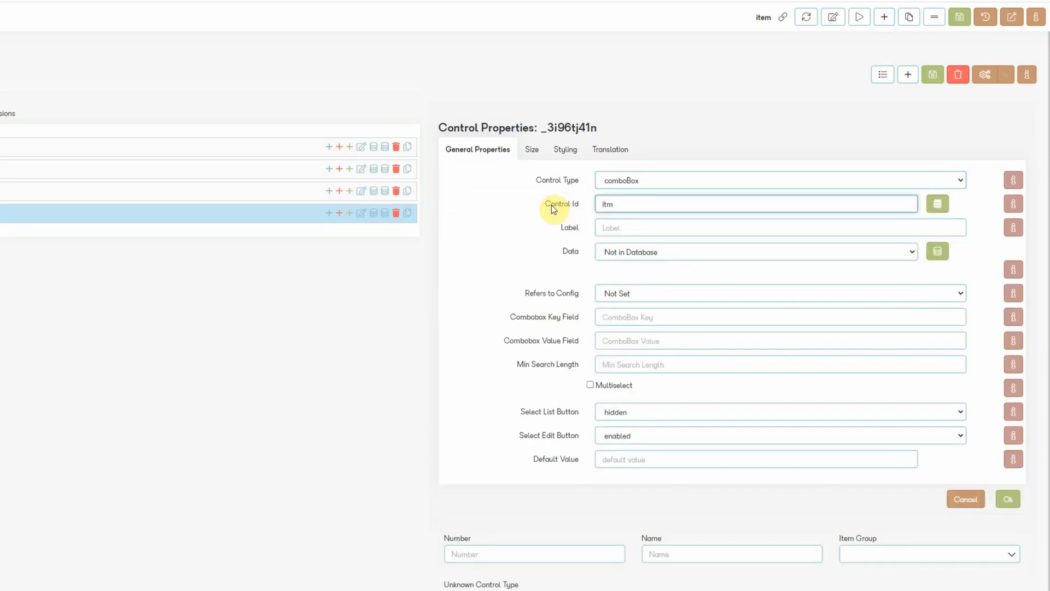
type("Until")
key("BackSpace")
key("BackSpace")
type("itId")
Create the itmUnitId column on the item table and label the control Unit
left_click(938, 204)
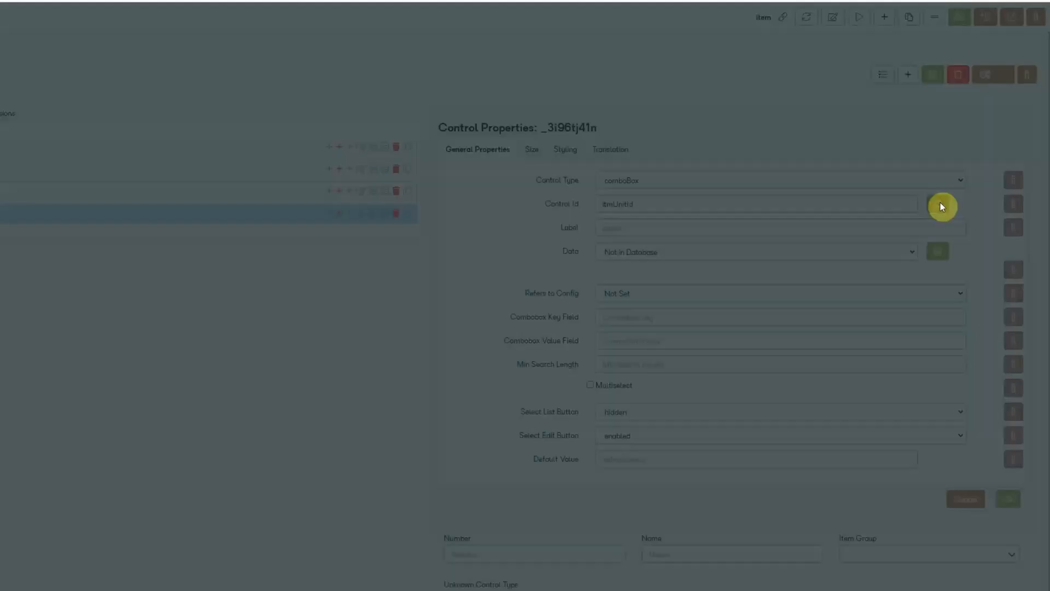
left_click(499, 178)
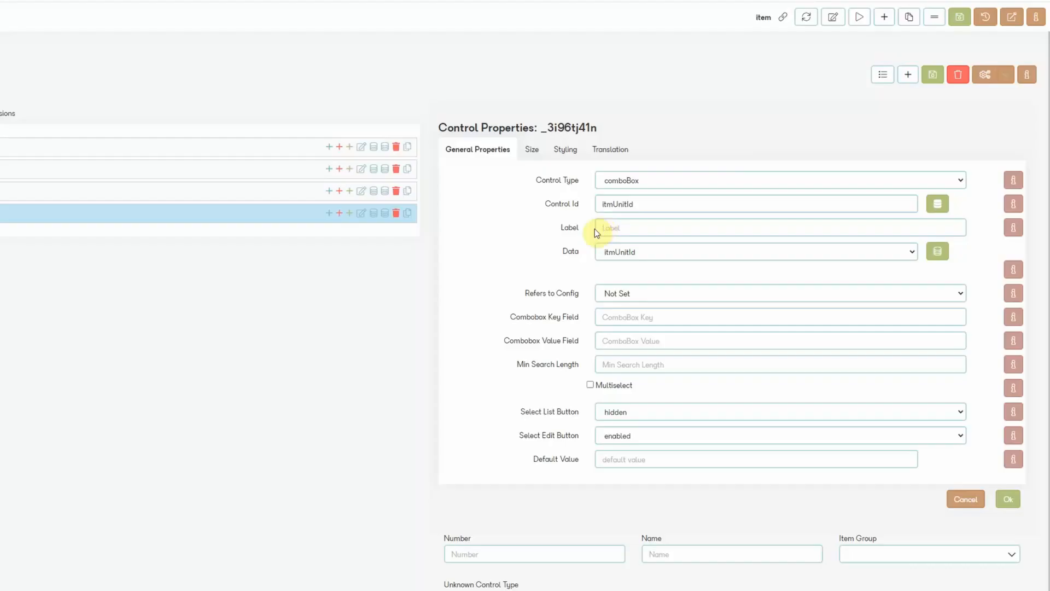
left_click(612, 229)
type("Unit")
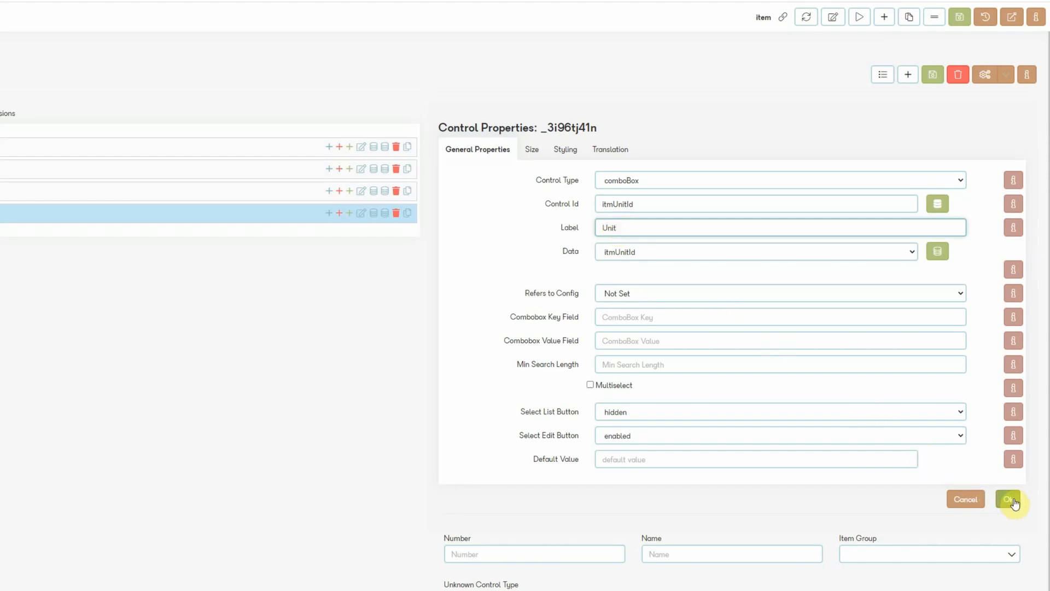
left_click(1009, 500)
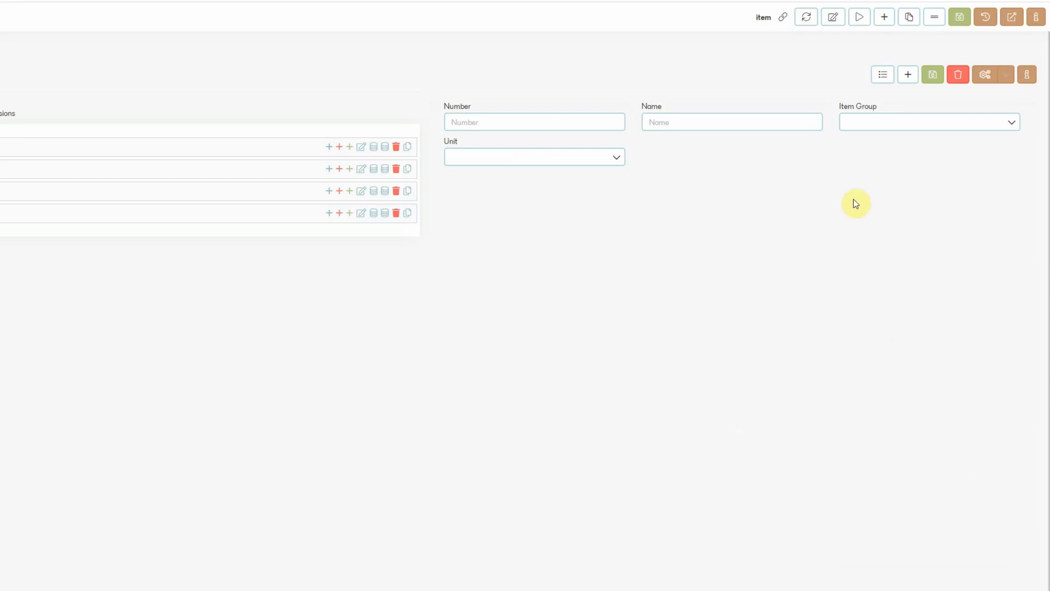
Add a checkBox control to the app with the control ID itmIsSales
left_click(885, 19)
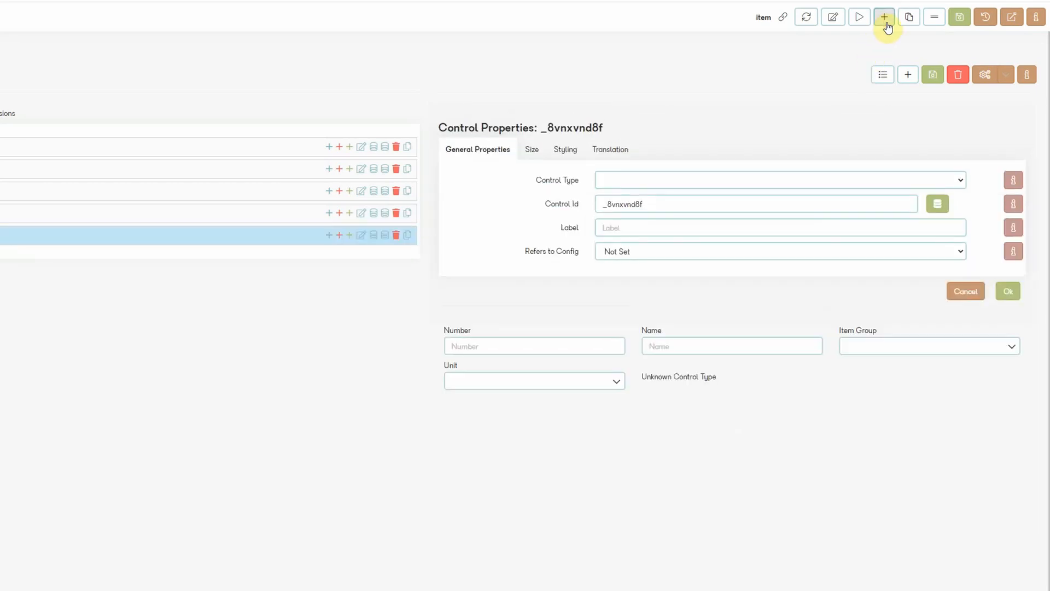
left_click(779, 172)
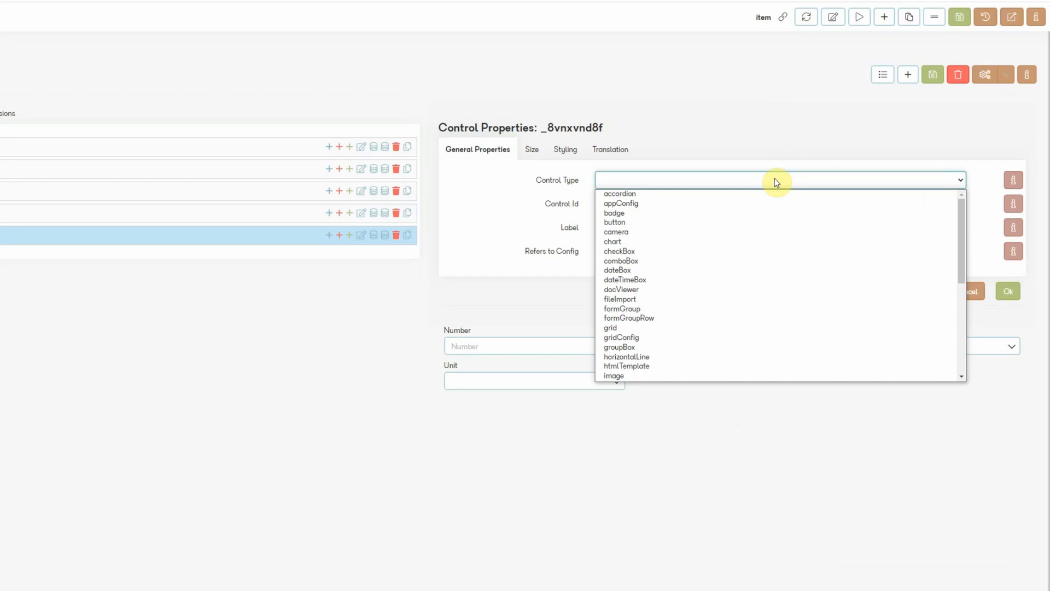
key("c")
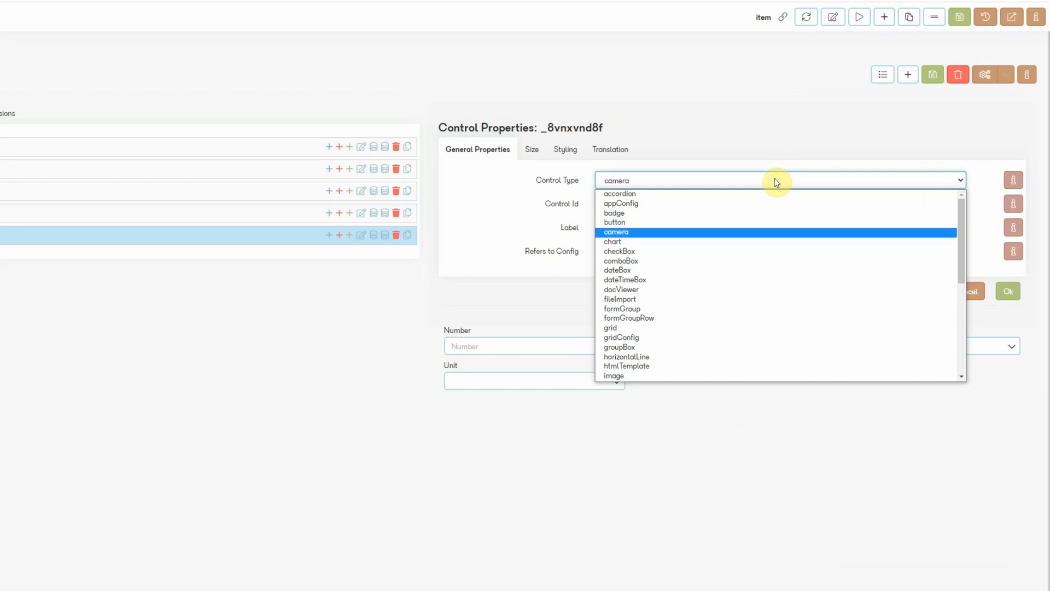
key("Down")
key("Down")
key("Return")
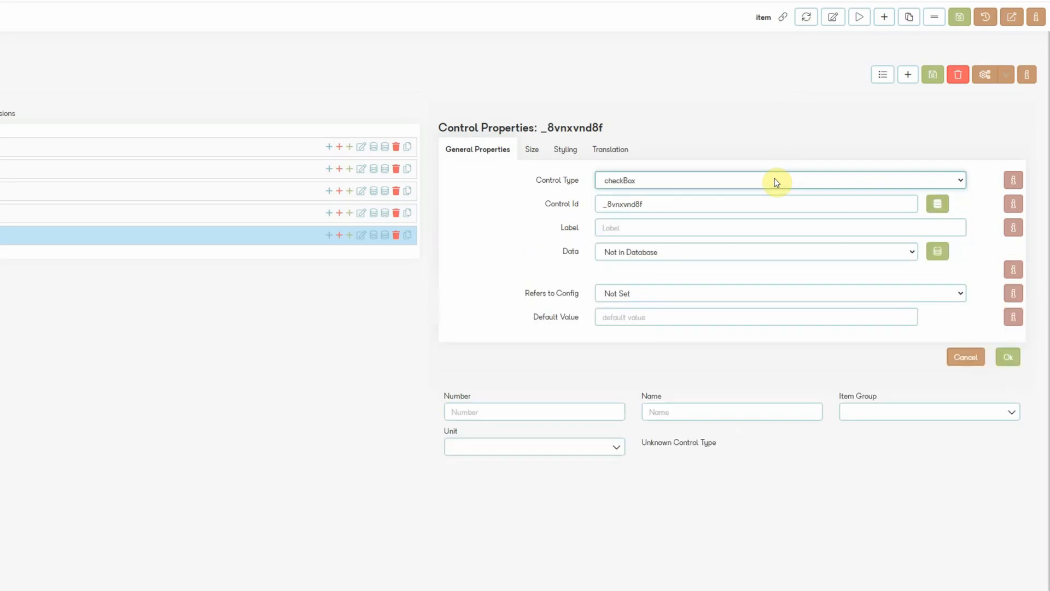
left_click(741, 202)
left_click_drag(742, 203, 509, 198)
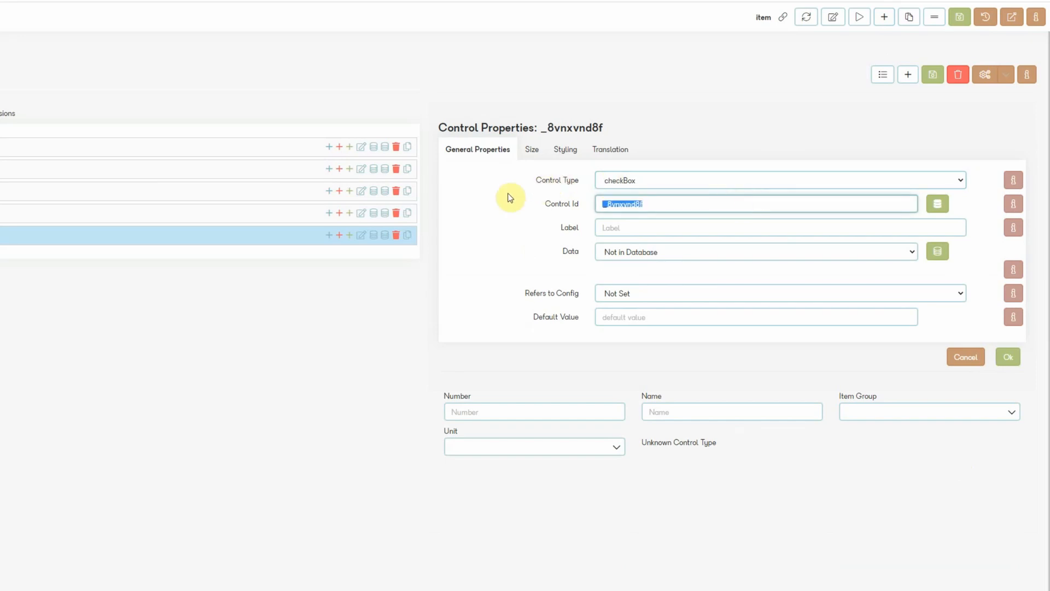
type("itmlsSales")
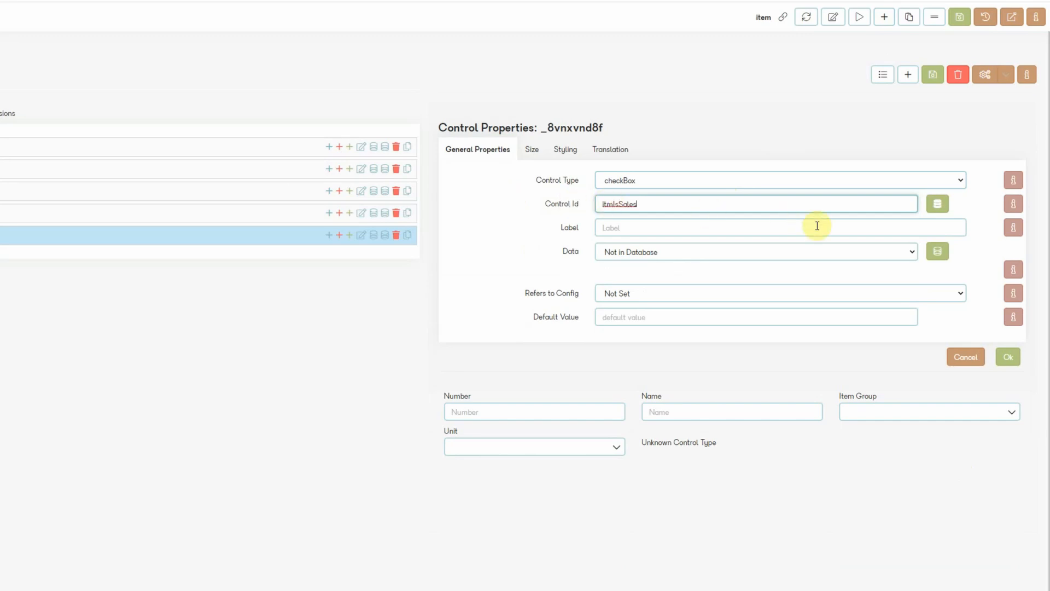
Create a nullable bit column for itmIsSales on the item table and label the control Sales
left_click(938, 205)
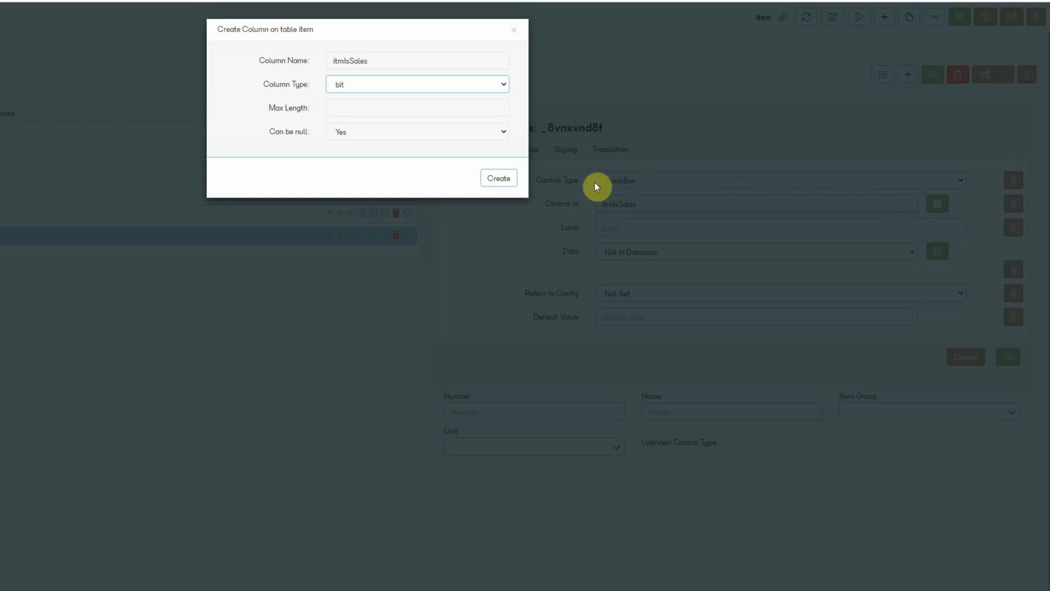
left_click(499, 178)
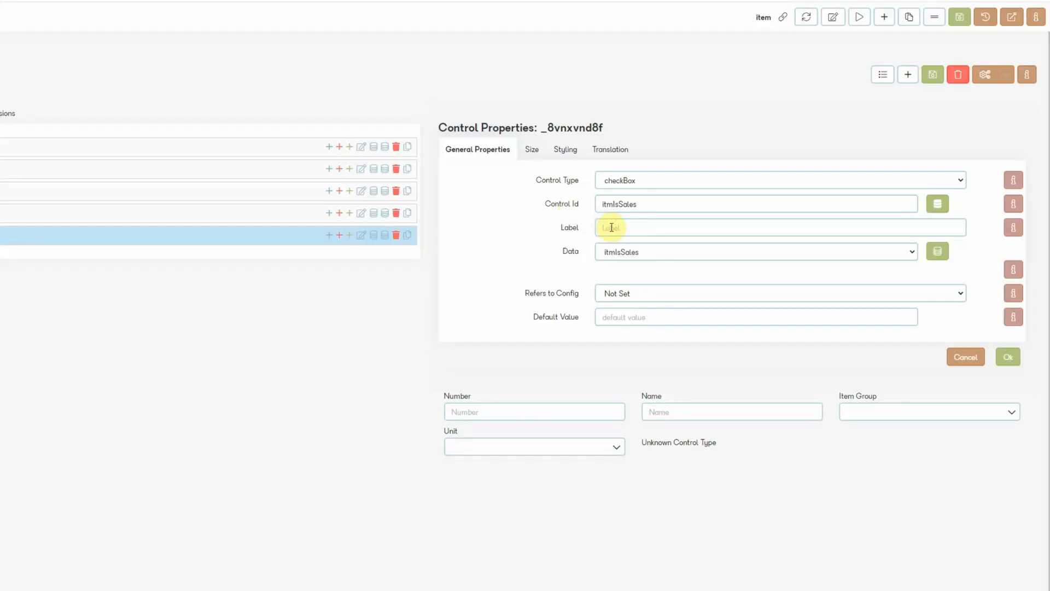
left_click(612, 227)
type("Sales")
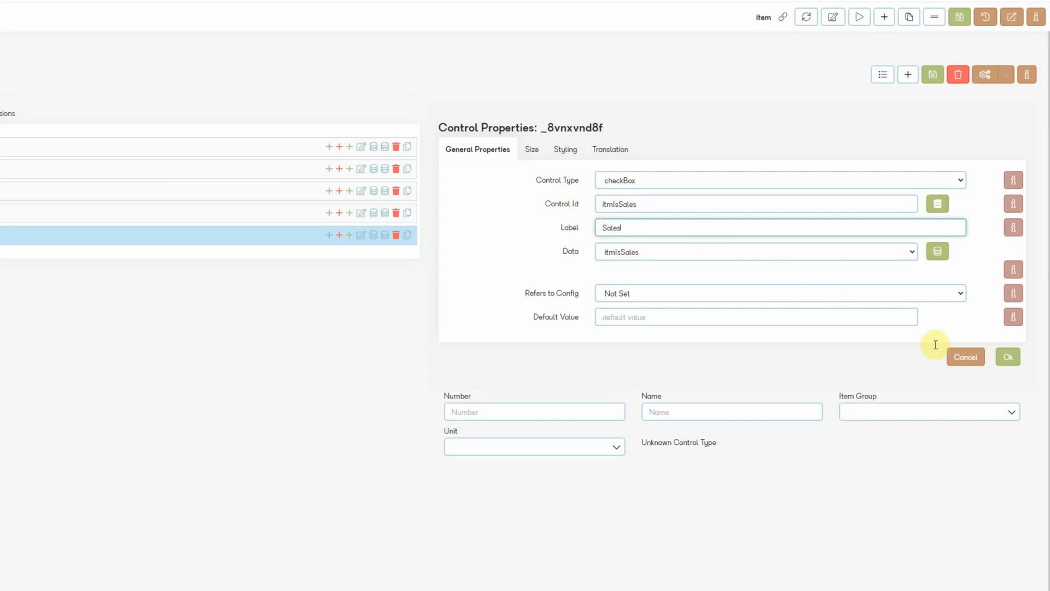
left_click(1008, 358)
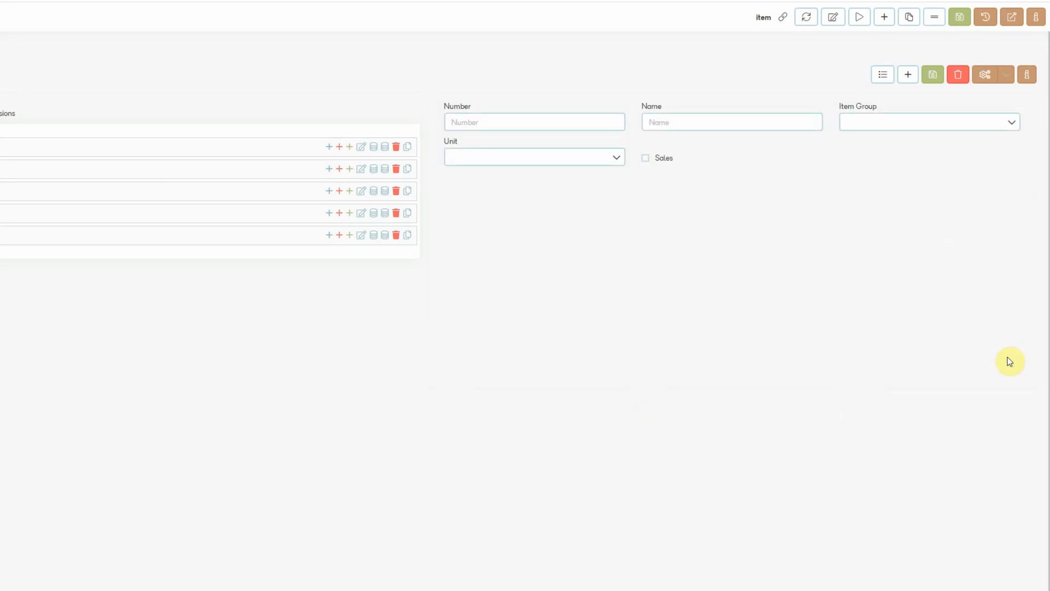
Add a second checkBox control to the app with the control ID itmIsProcurement
left_click(884, 18)
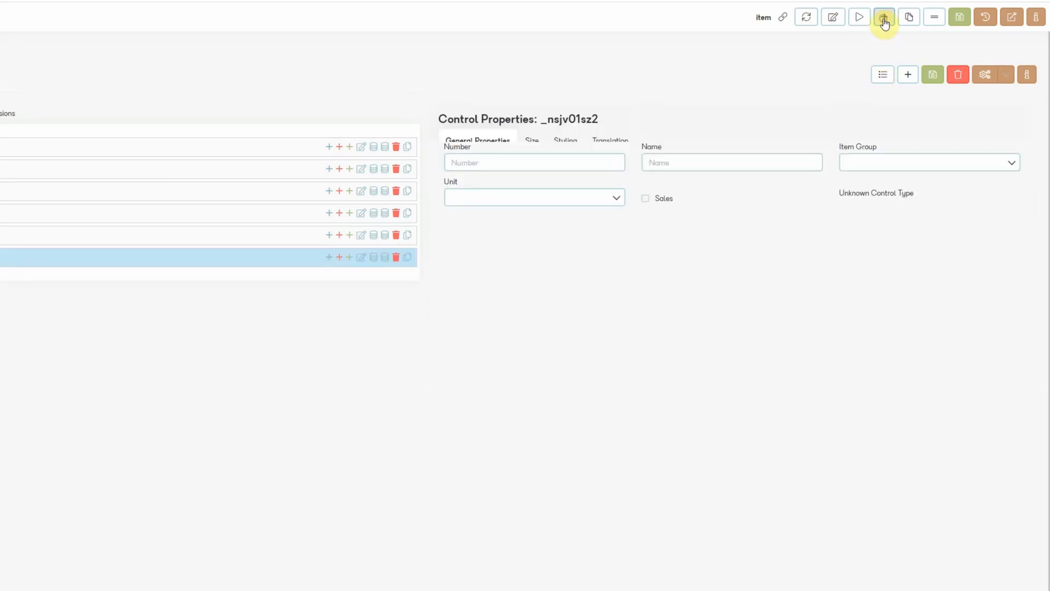
left_click(718, 182)
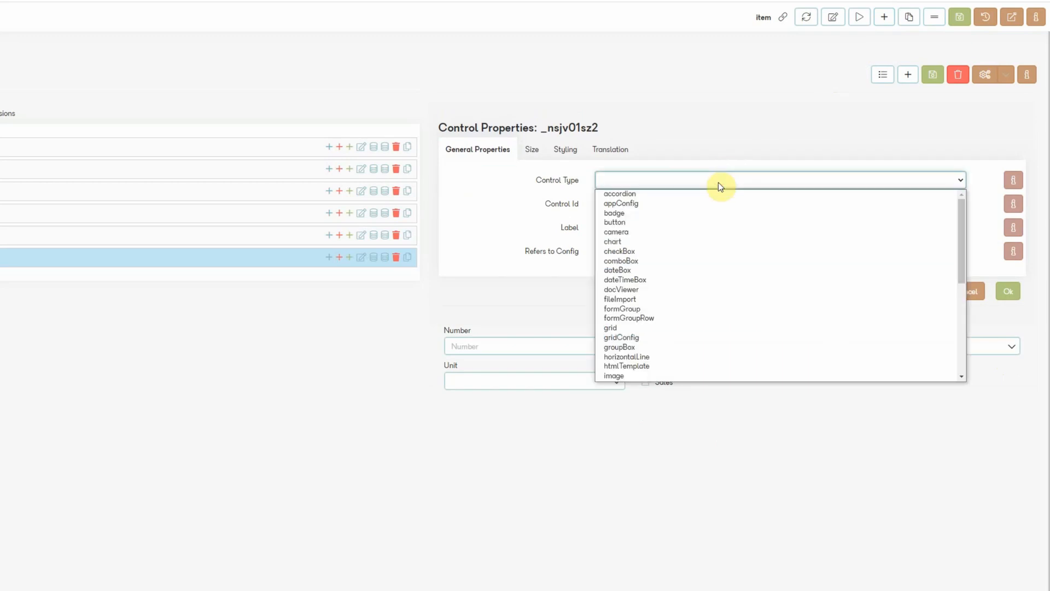
type("checkBox")
key("Return")
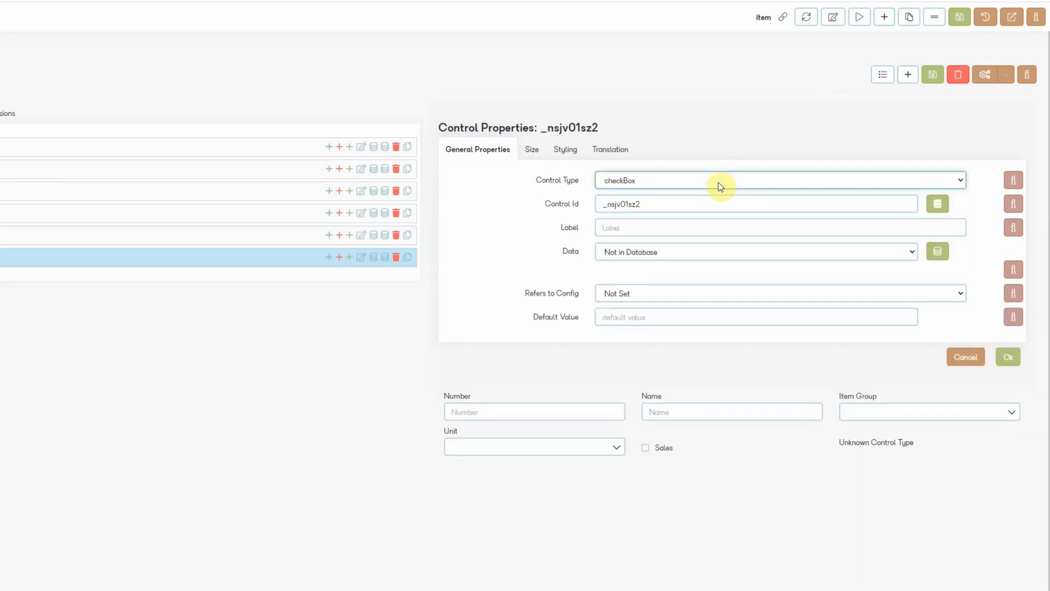
left_click_drag(702, 202, 543, 214)
type("itmls")
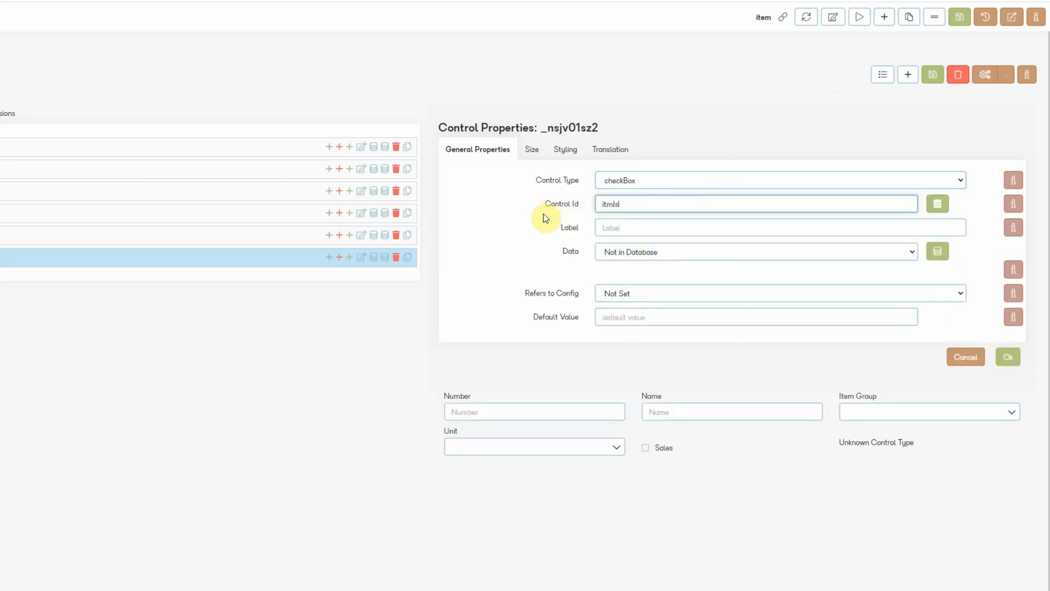
type("P")
type("rocl")
type("urement")
Create a nullable bit column for itmIsProcurement on the item table and label the control Procurement
left_click(938, 204)
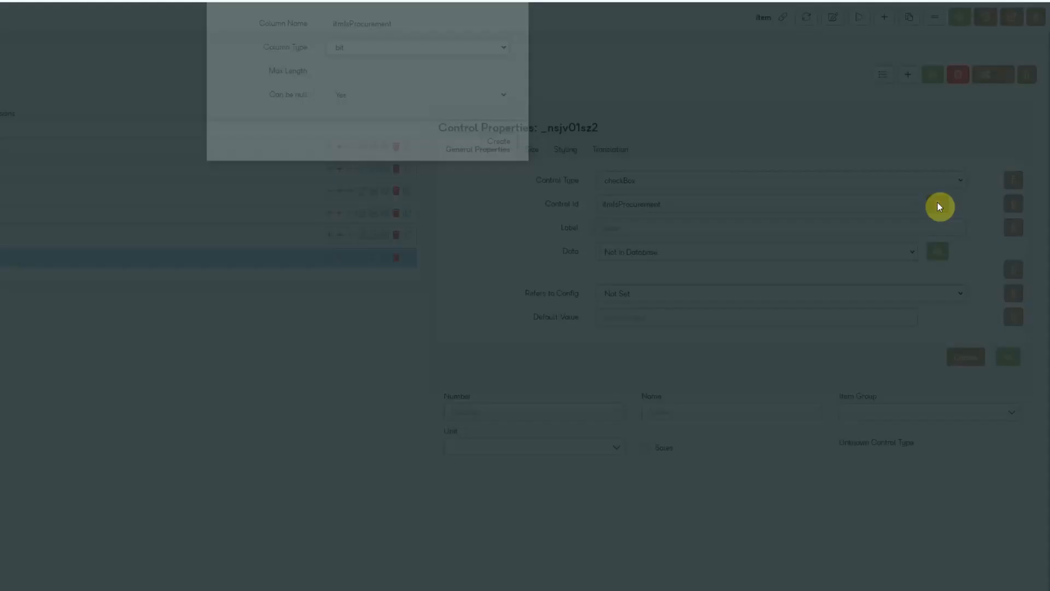
left_click(502, 180)
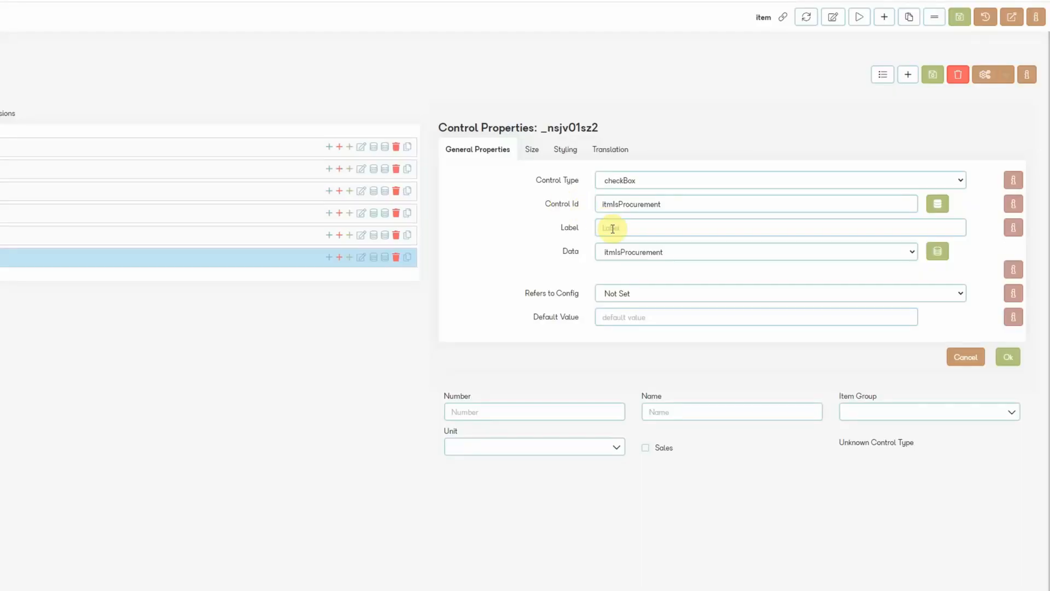
left_click(613, 228)
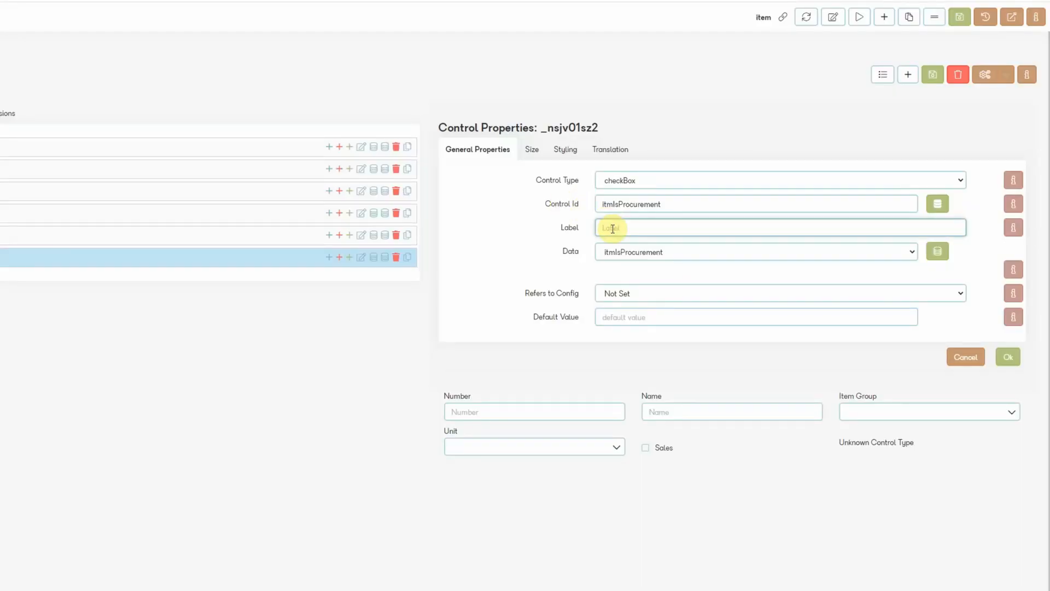
type("Pl")
type("ocurement")
left_click(1009, 358)
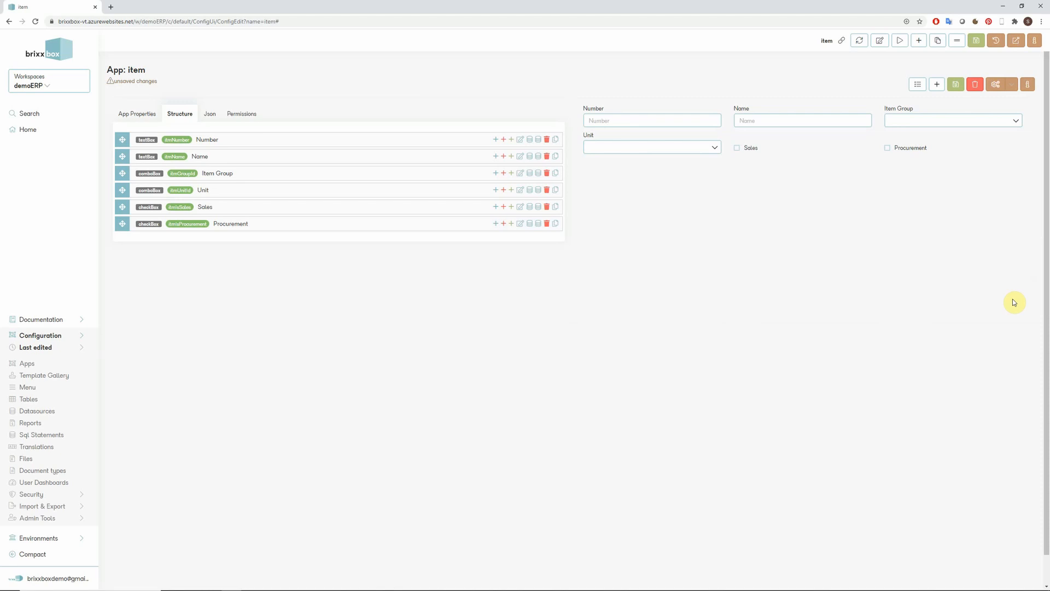
Add a row control to the app and move it above the Number control in the structure
left_click(919, 45)
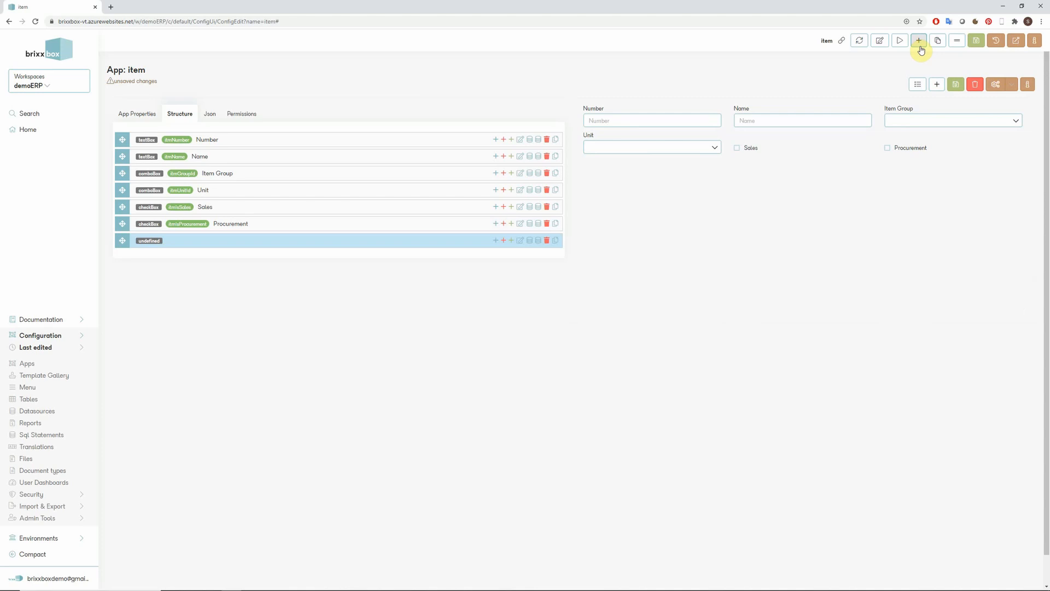
left_click(742, 166)
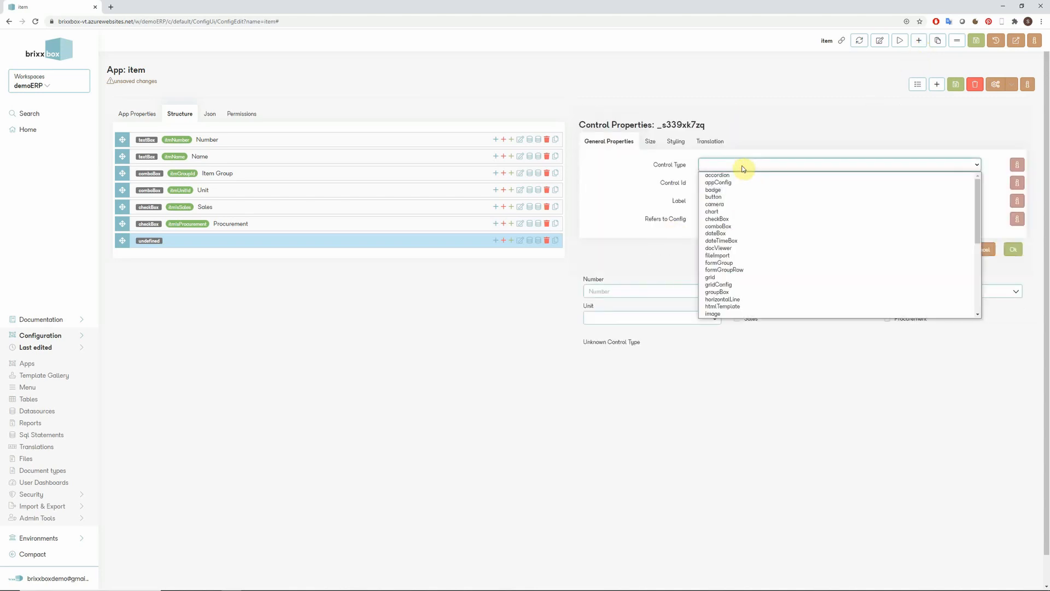
type("row")
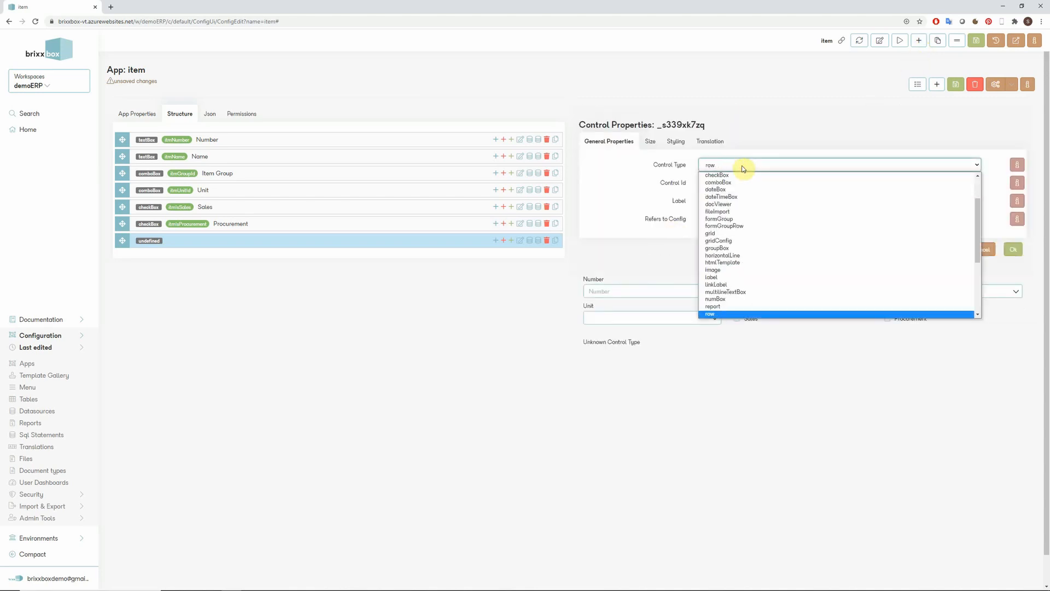
left_click(743, 168)
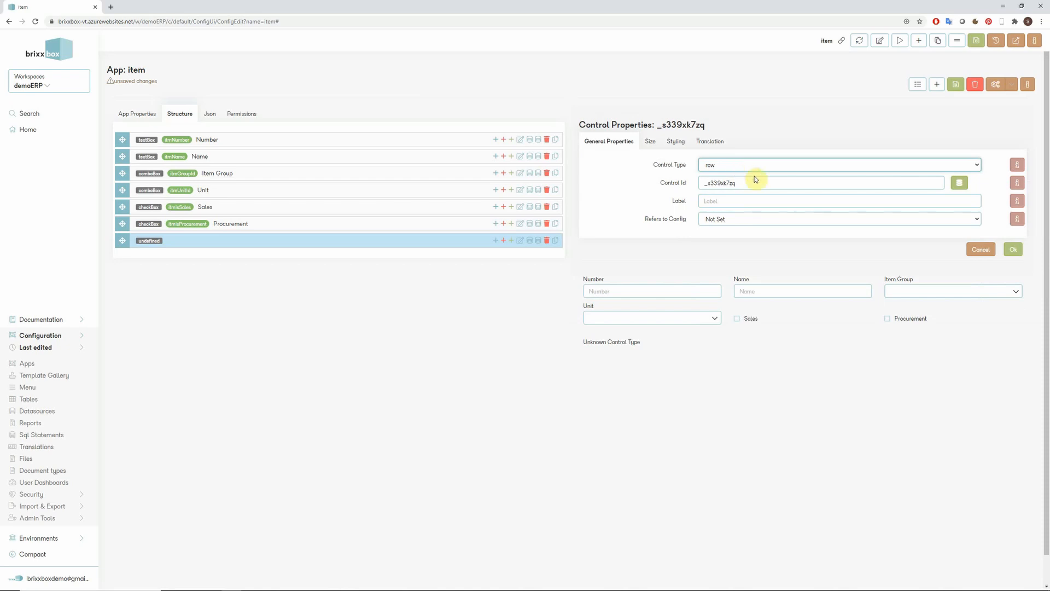
left_click(1014, 250)
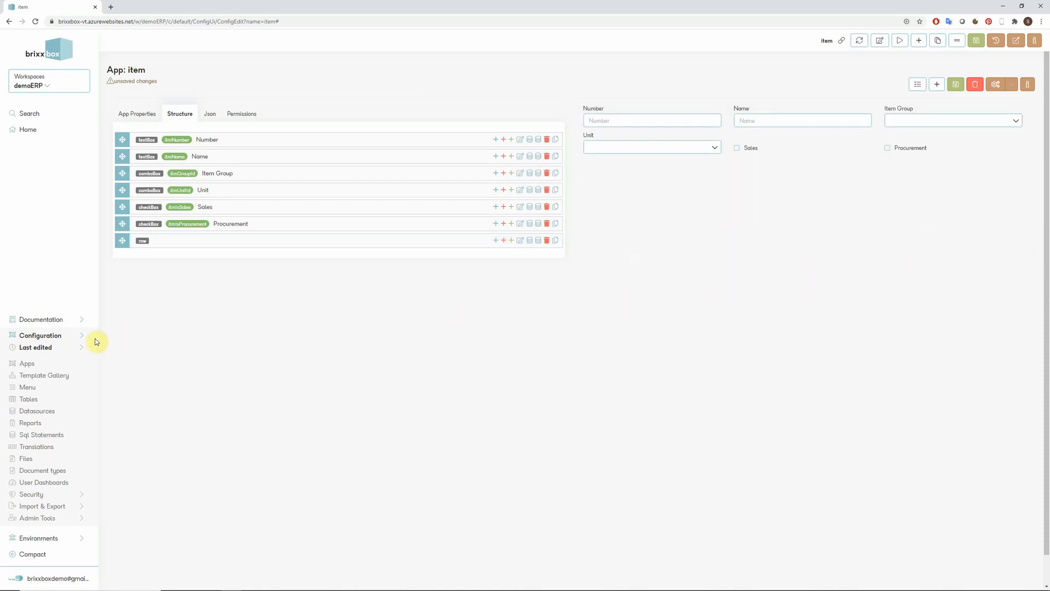
left_click_drag(122, 240, 117, 138)
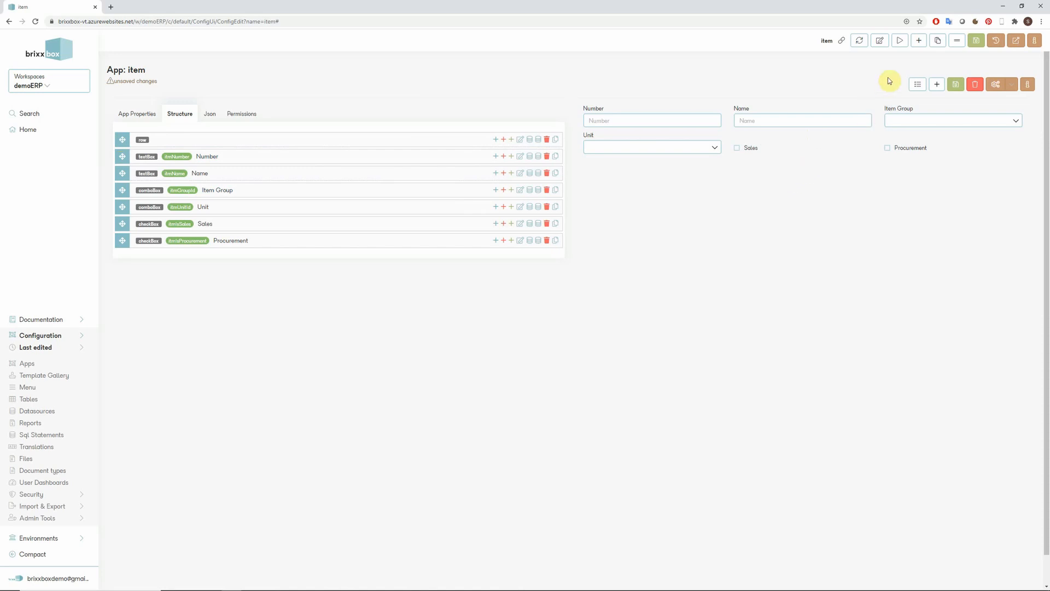
Add a formGroup control with its control width set to 6 for medium devices and up
left_click(919, 40)
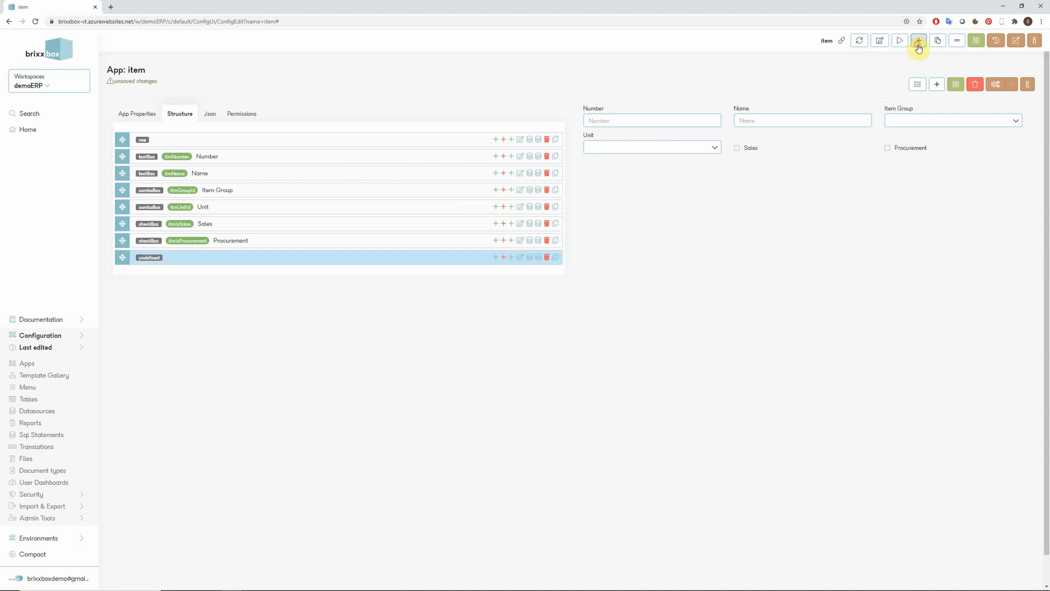
left_click(814, 164)
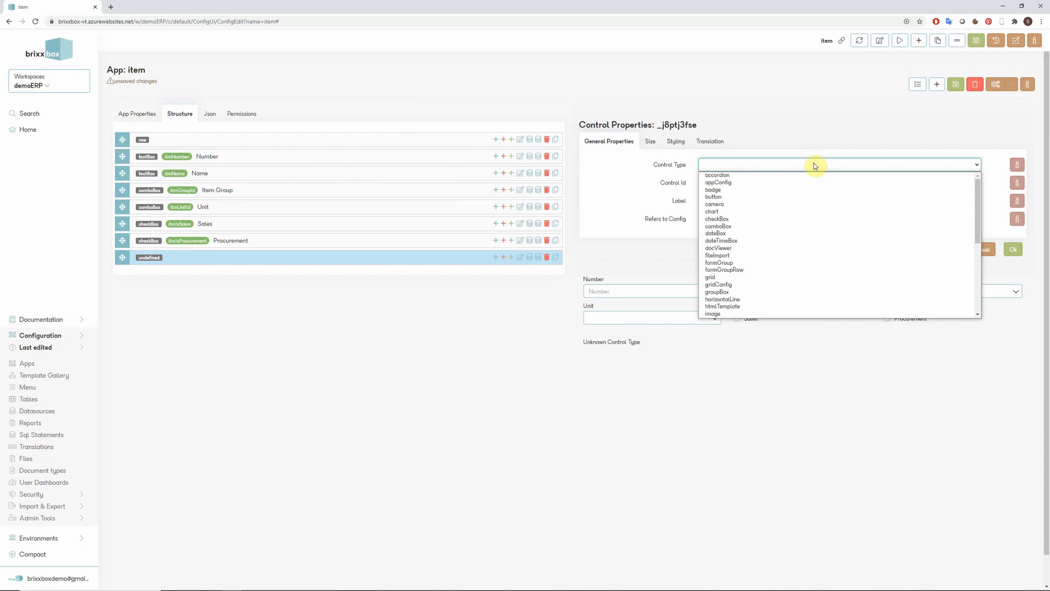
type("formGroup")
key("Return")
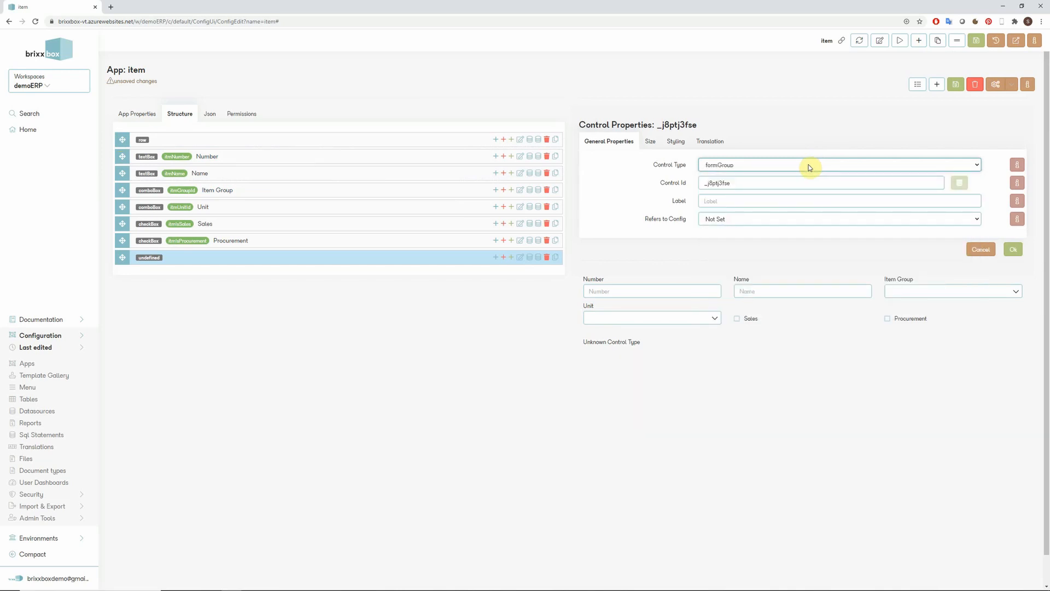
left_click(649, 142)
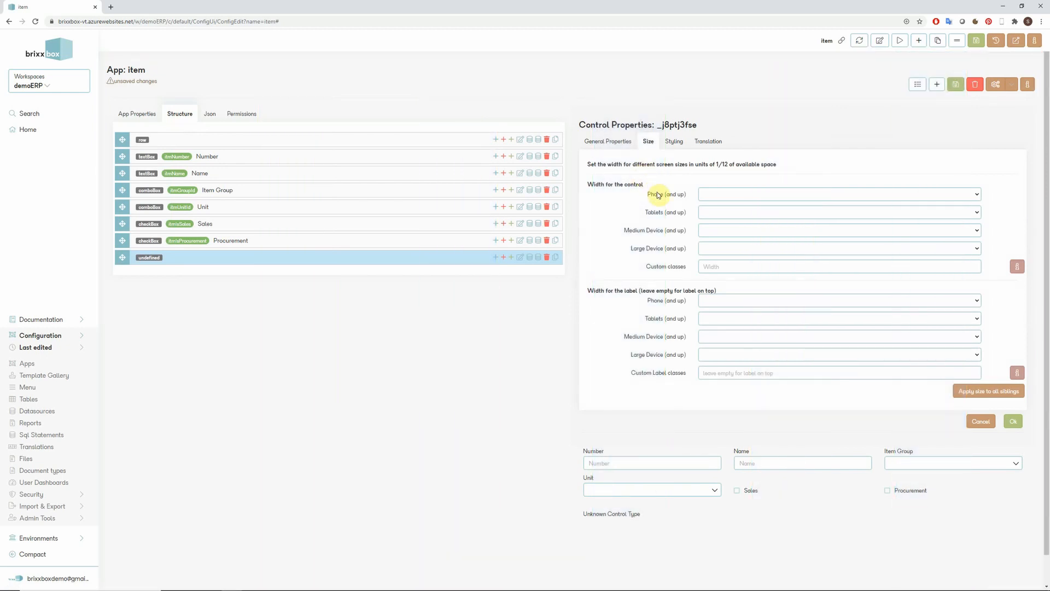
left_click(713, 237)
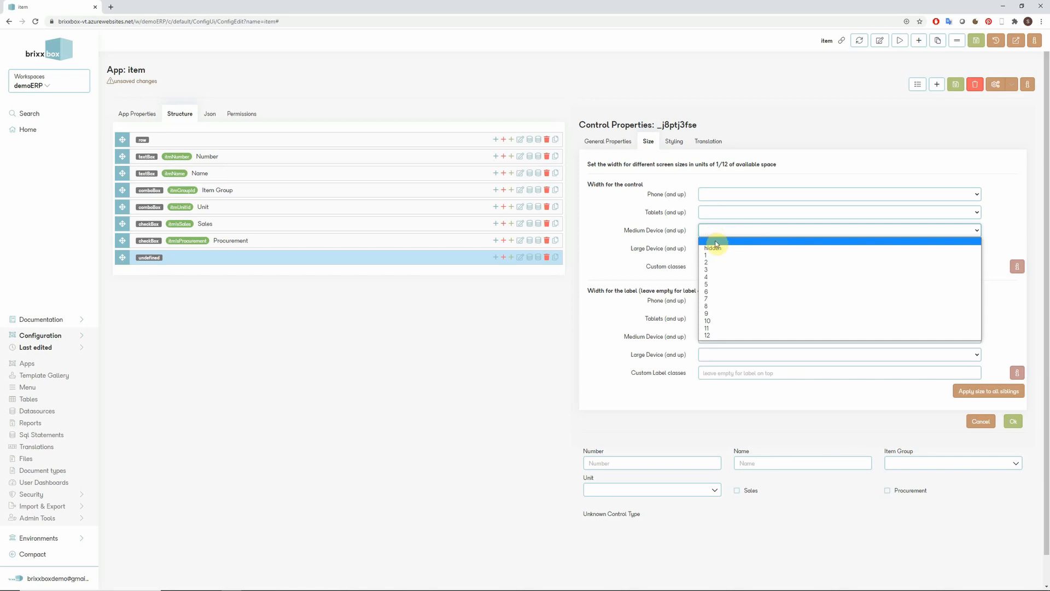
left_click(717, 293)
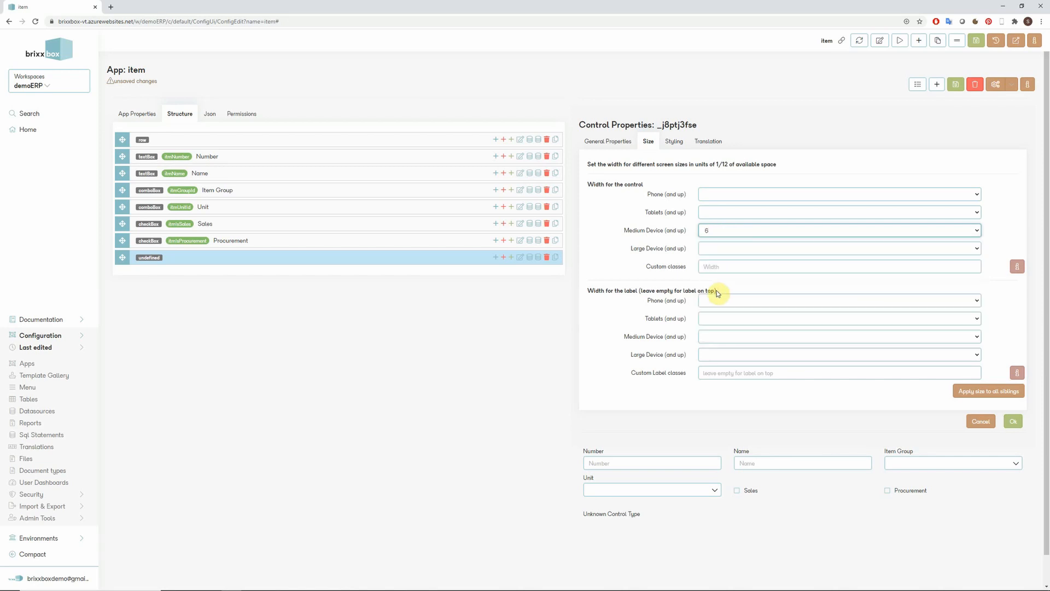
left_click(1012, 423)
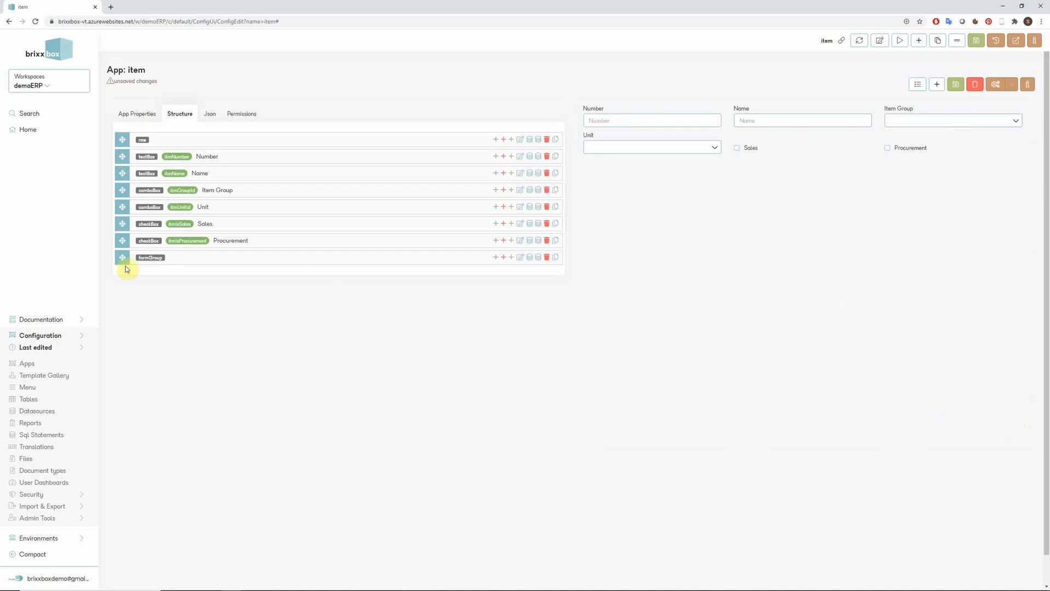
Nest the formGroup inside the row and move the Number, Name, Item Group and Unit controls into it
left_click_drag(122, 257, 141, 158)
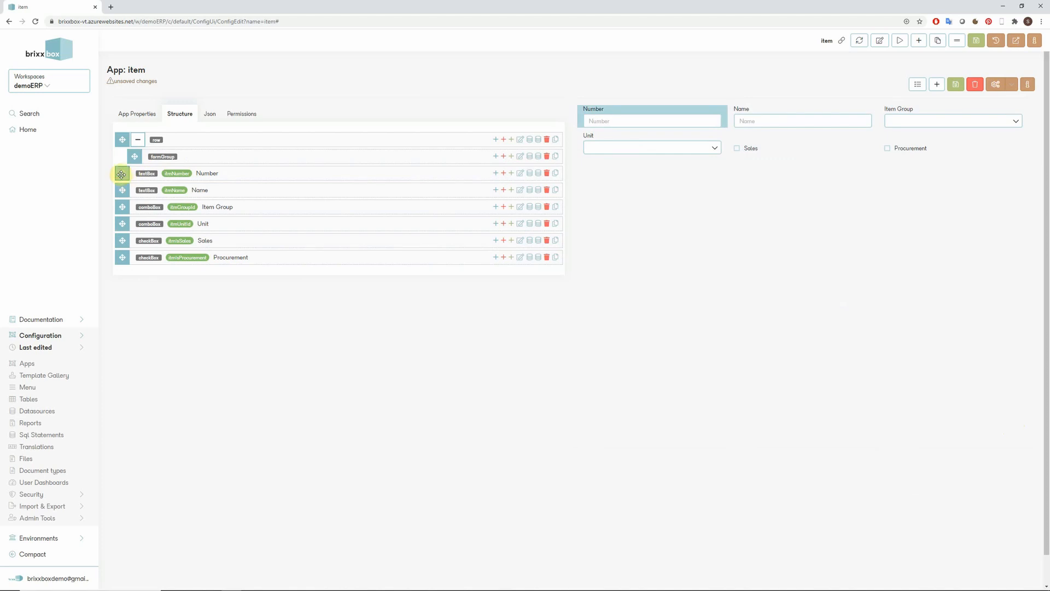
left_click_drag(121, 174, 154, 216)
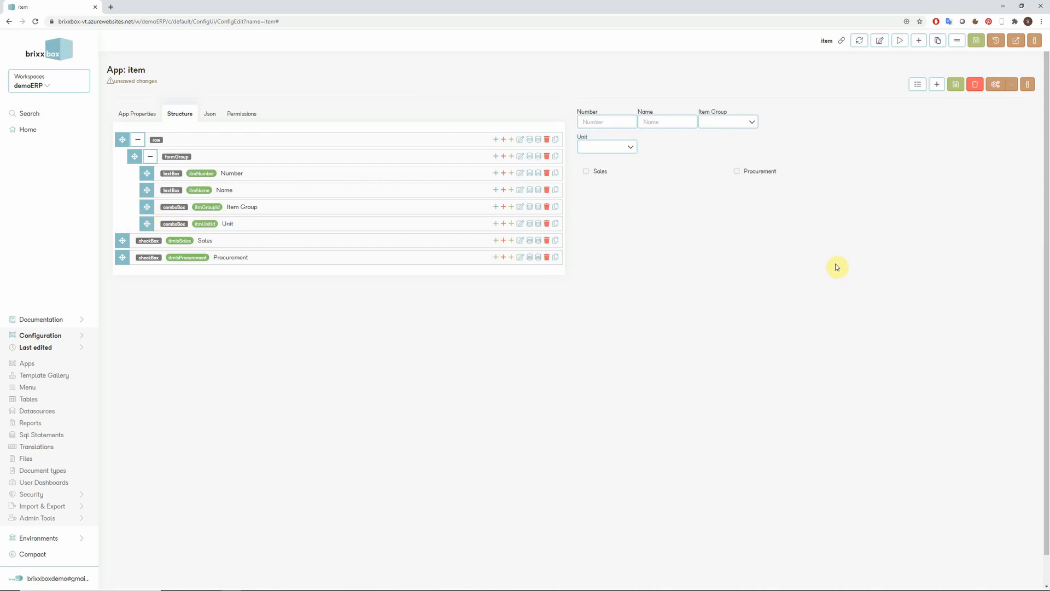
Add a second formGroup control, also with a control width of 6 for medium devices and up
left_click(920, 43)
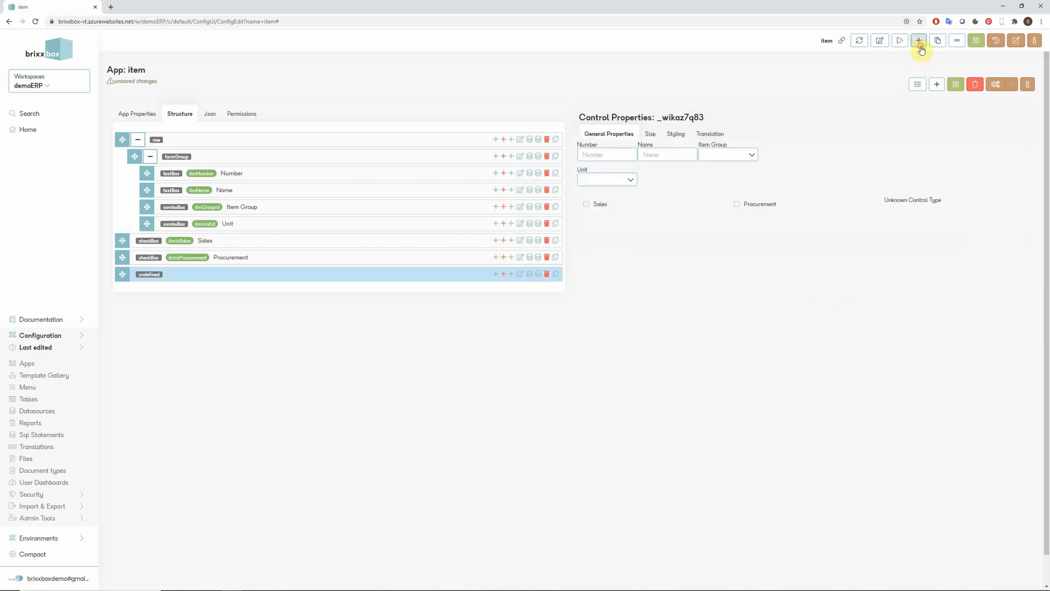
left_click(797, 165)
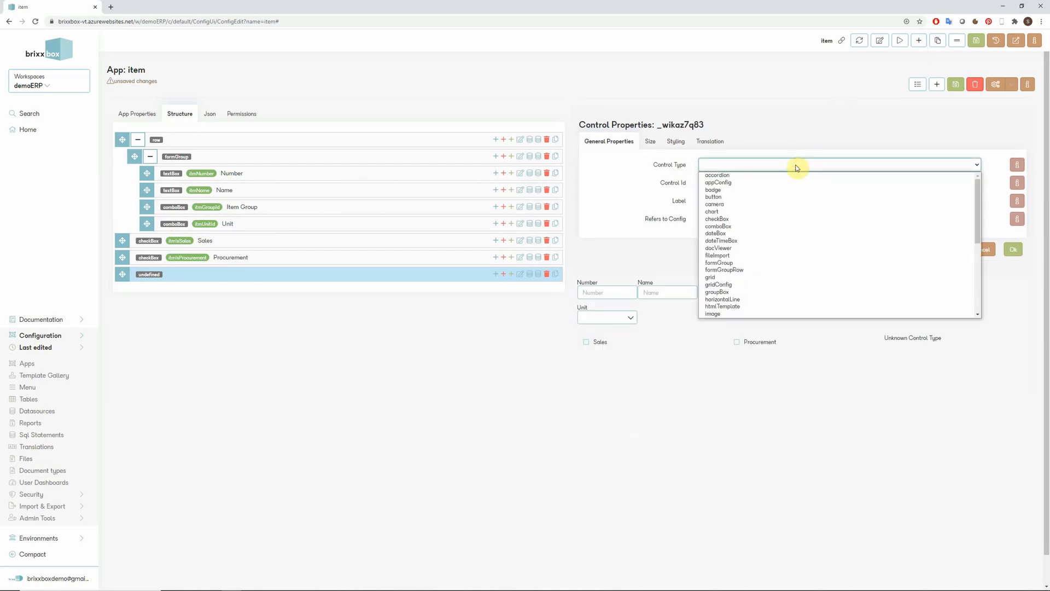
type("formGroup")
key("Return")
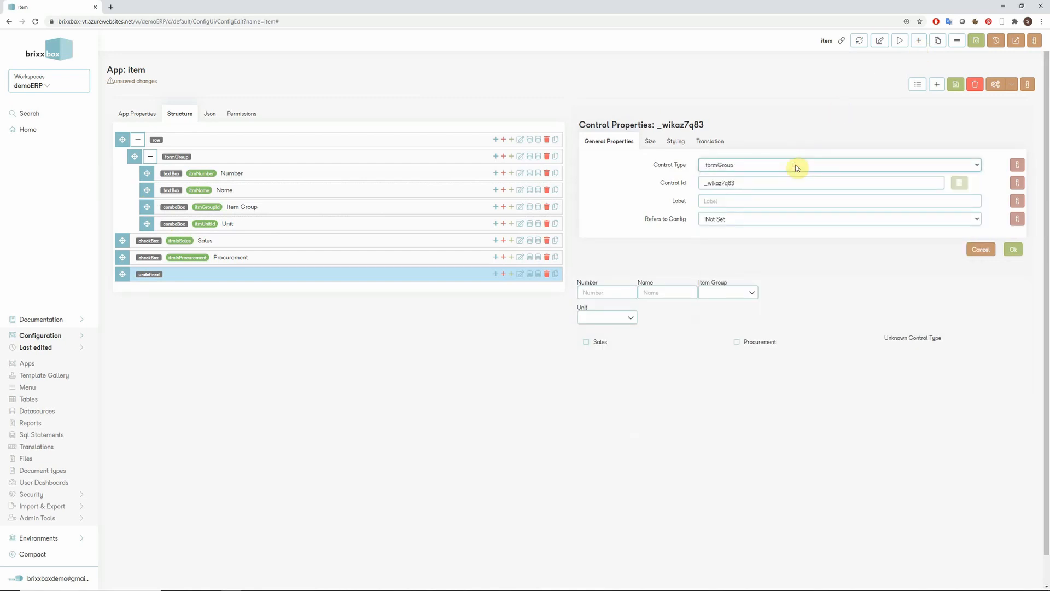
left_click(656, 141)
left_click(725, 230)
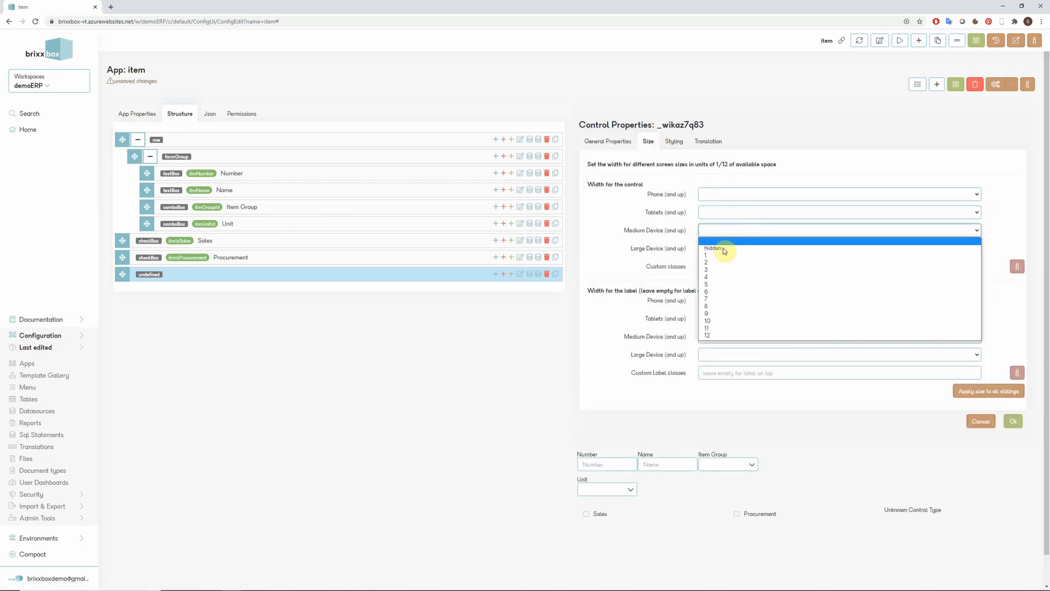
left_click(730, 294)
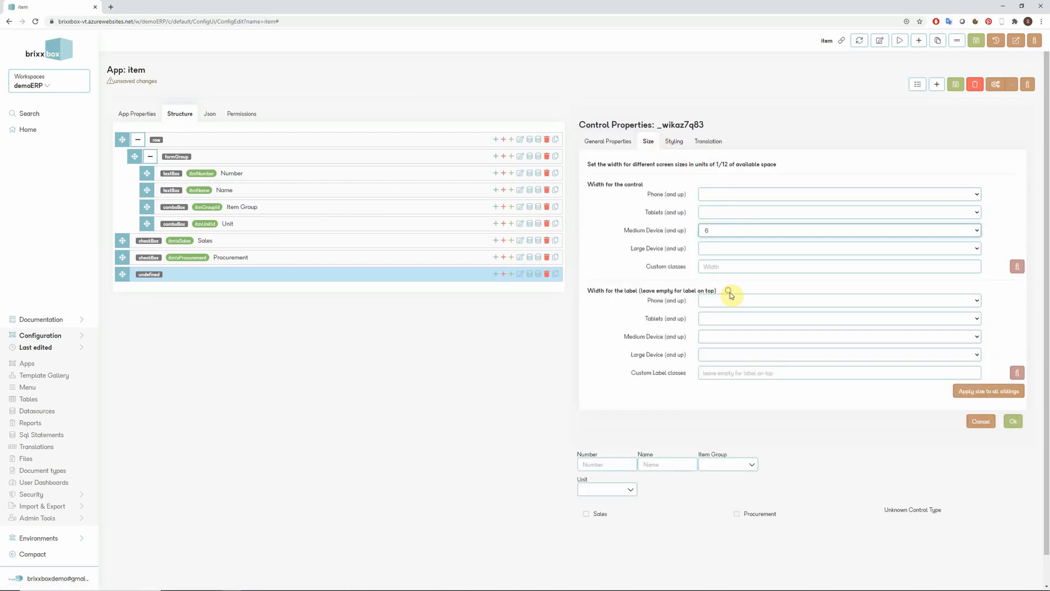
left_click(1014, 423)
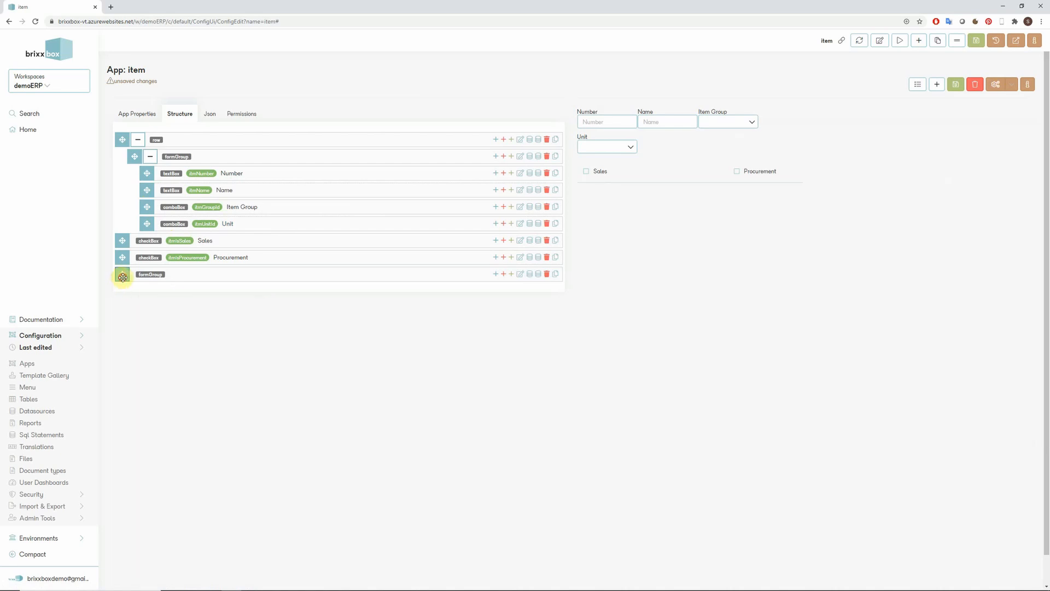
Nest the second formGroup inside the row and move the Sales and Procurement checkboxes into it
left_click_drag(123, 278, 153, 272)
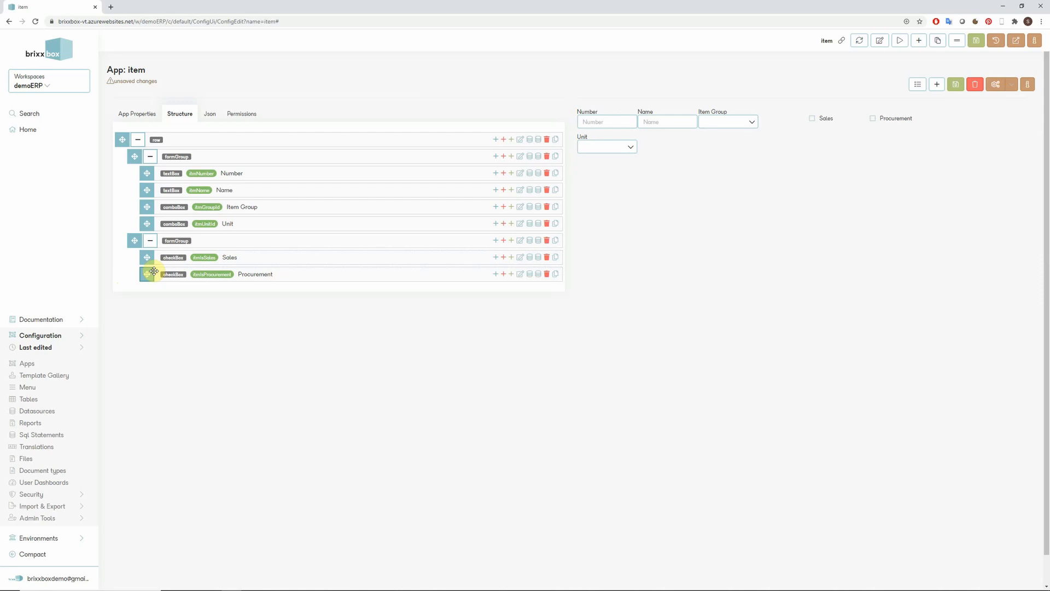
left_click_drag(154, 271, 374, 184)
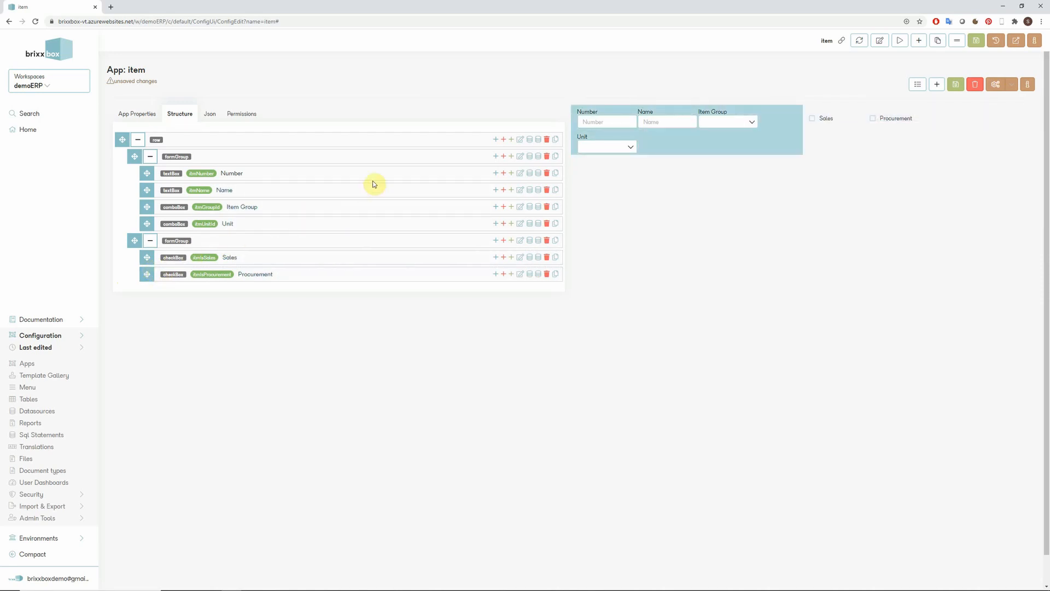
Set the Number control's medium-device label width to 4 and control width to 8, and apply the size to all siblings
left_click(521, 175)
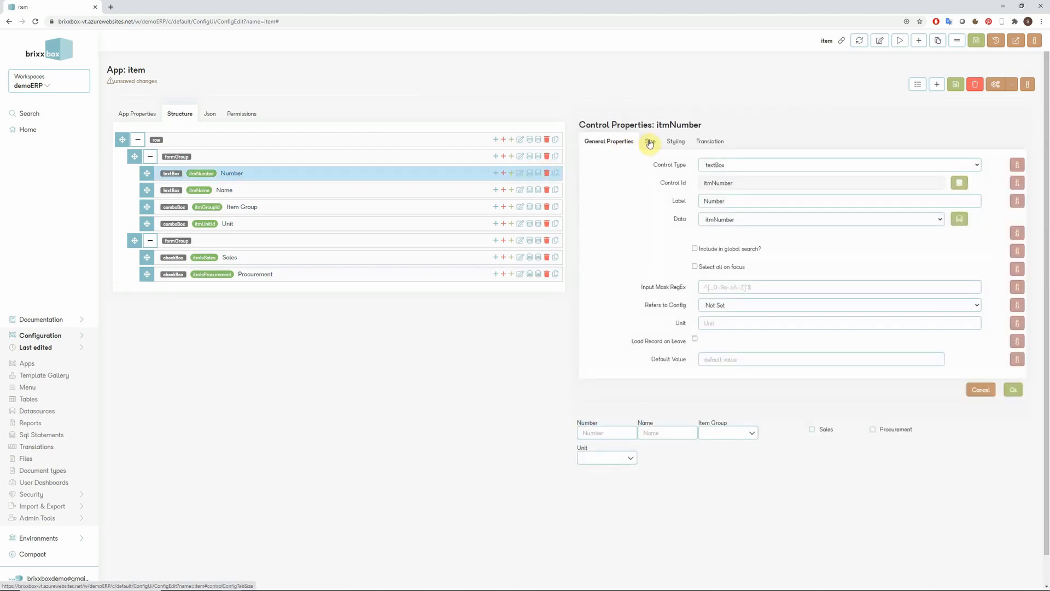
left_click(649, 141)
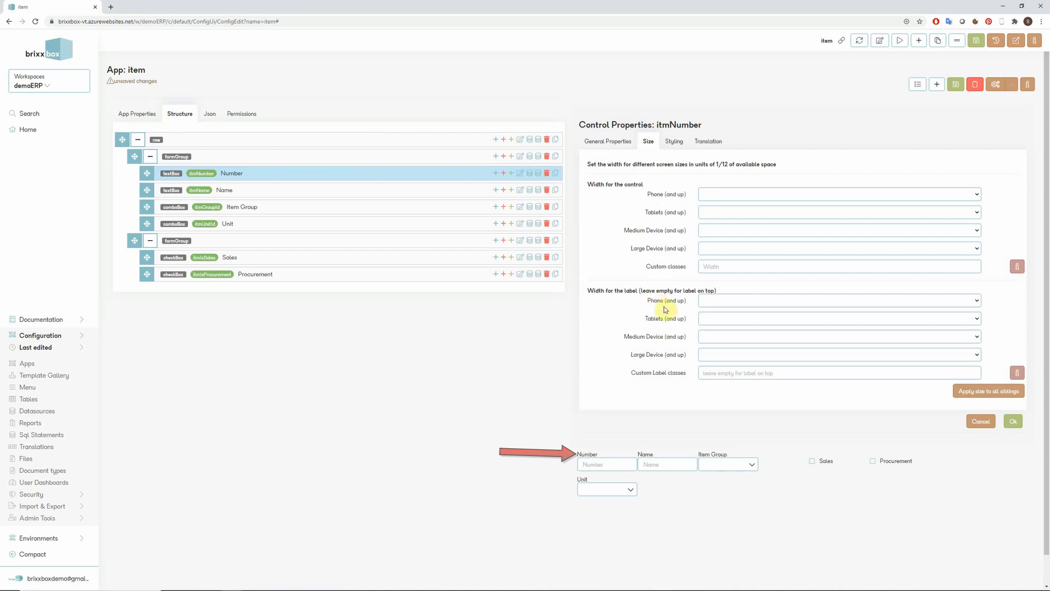
left_click(718, 341)
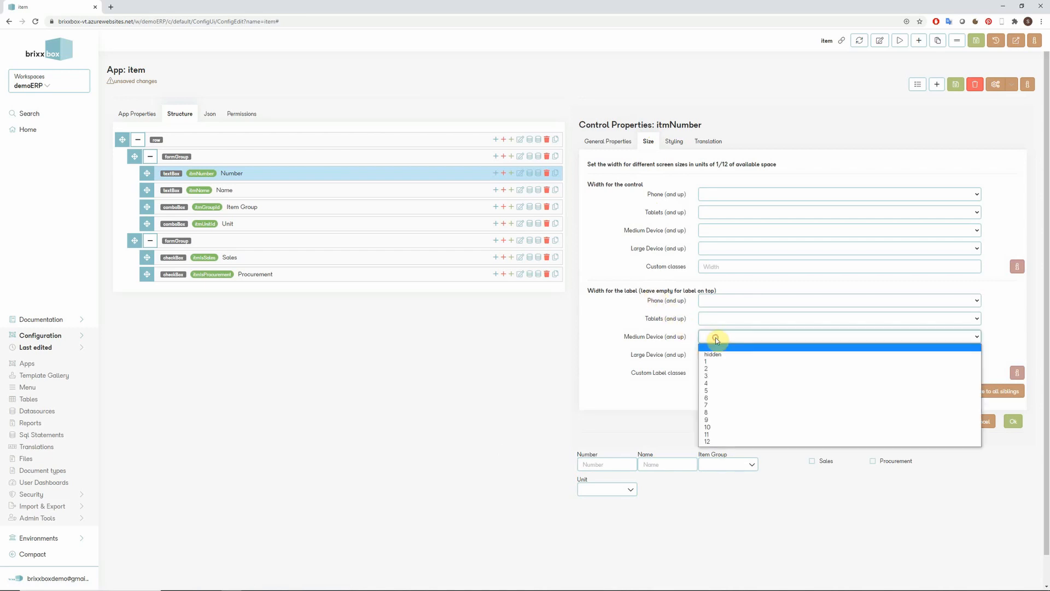
left_click(716, 385)
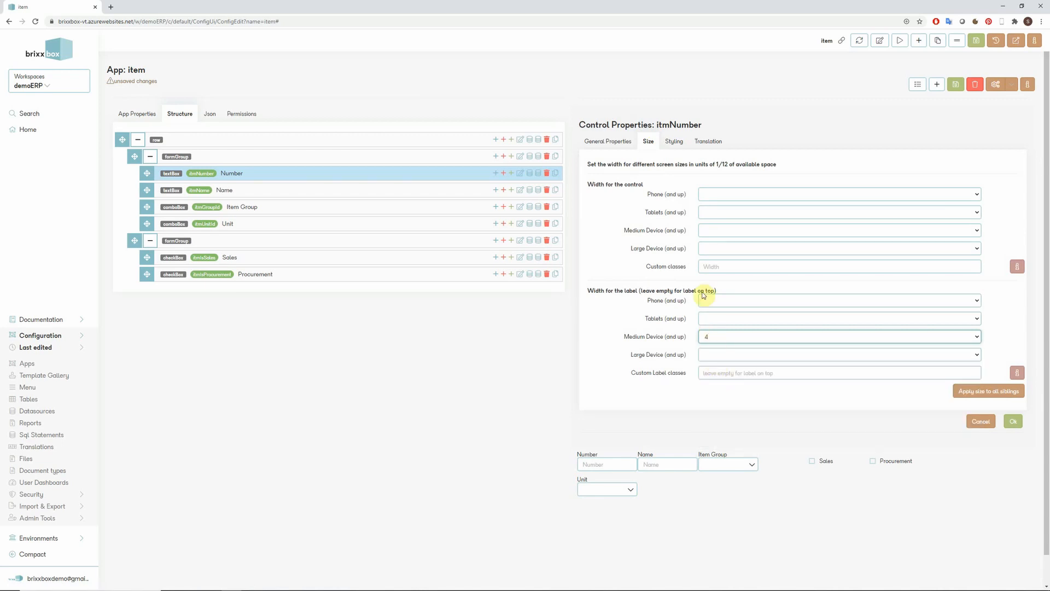
left_click(713, 234)
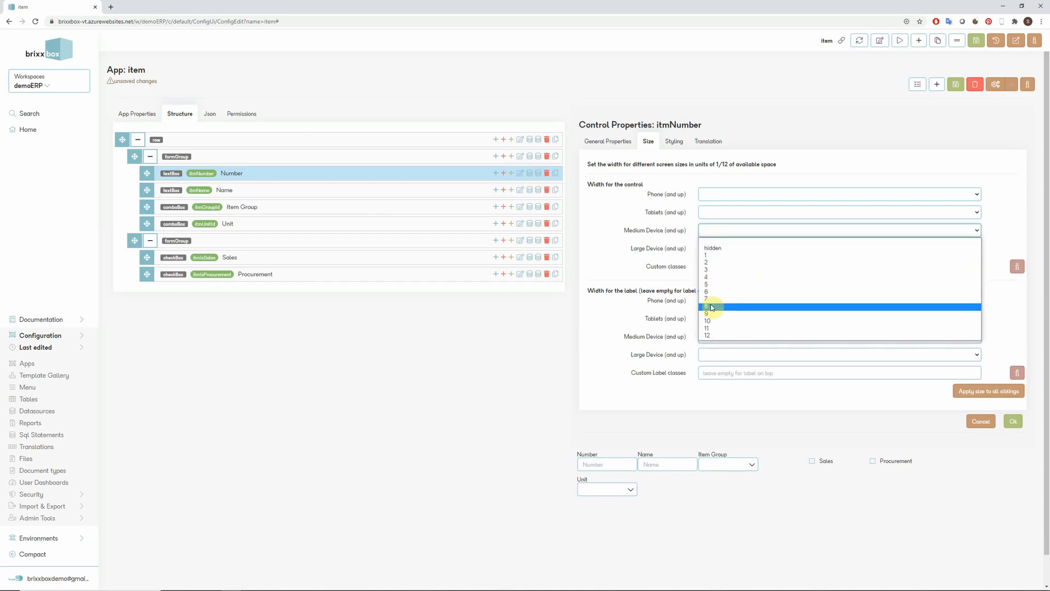
left_click(711, 306)
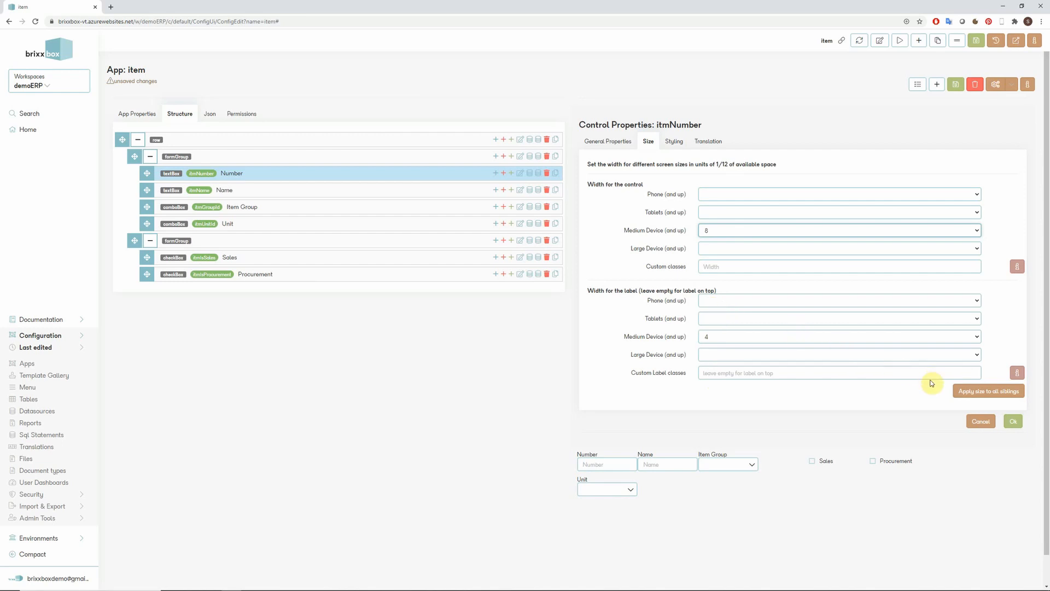
left_click(972, 399)
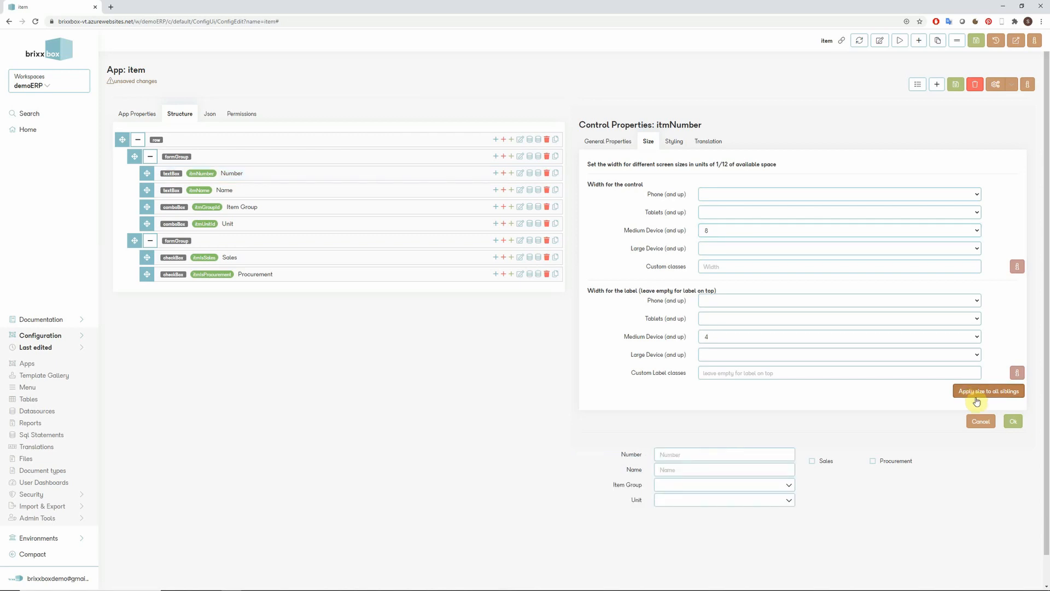
left_click(1012, 422)
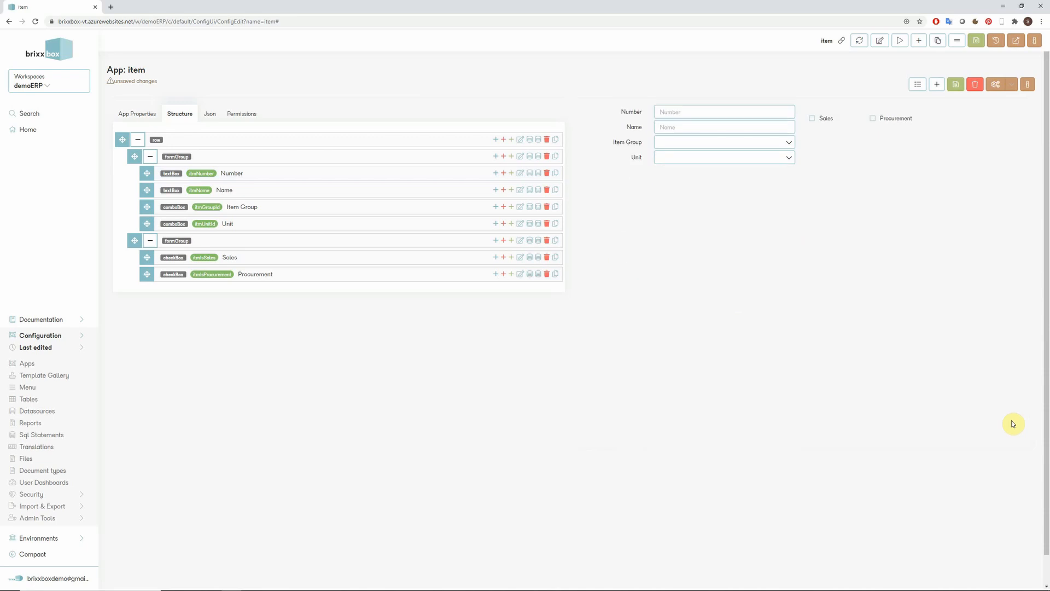
Set the Sales checkbox's medium-device control width to 8 and label width to 4, and apply the size to all siblings
left_click(520, 257)
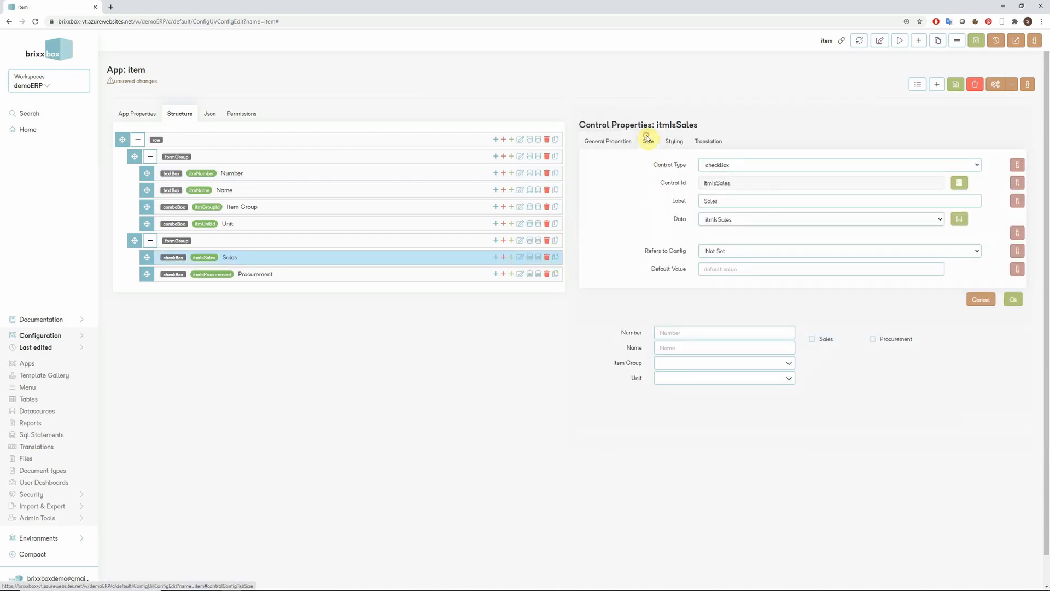
left_click(647, 140)
left_click(725, 232)
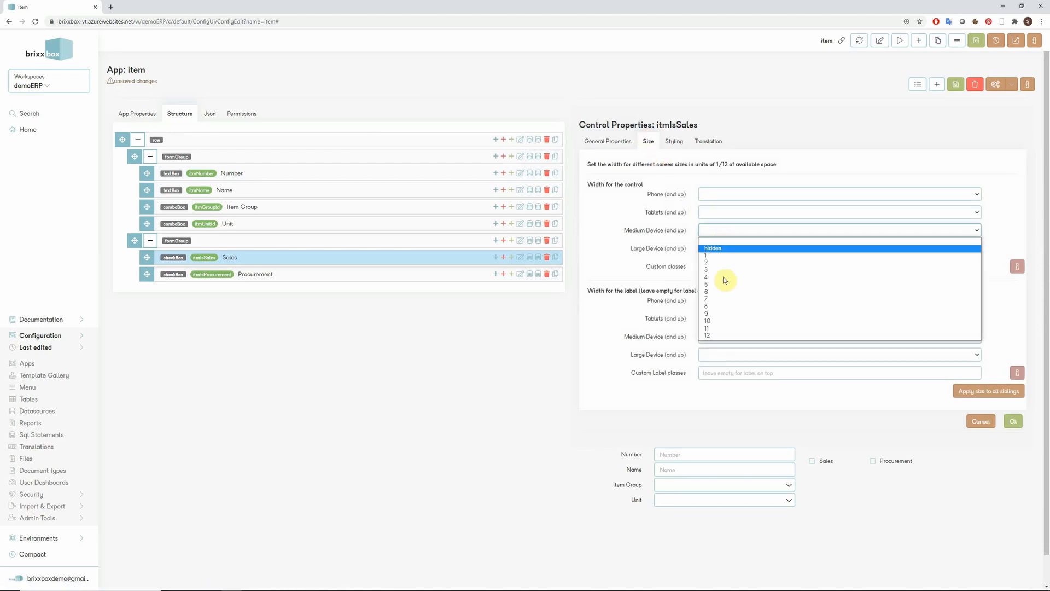
left_click(729, 306)
left_click(727, 336)
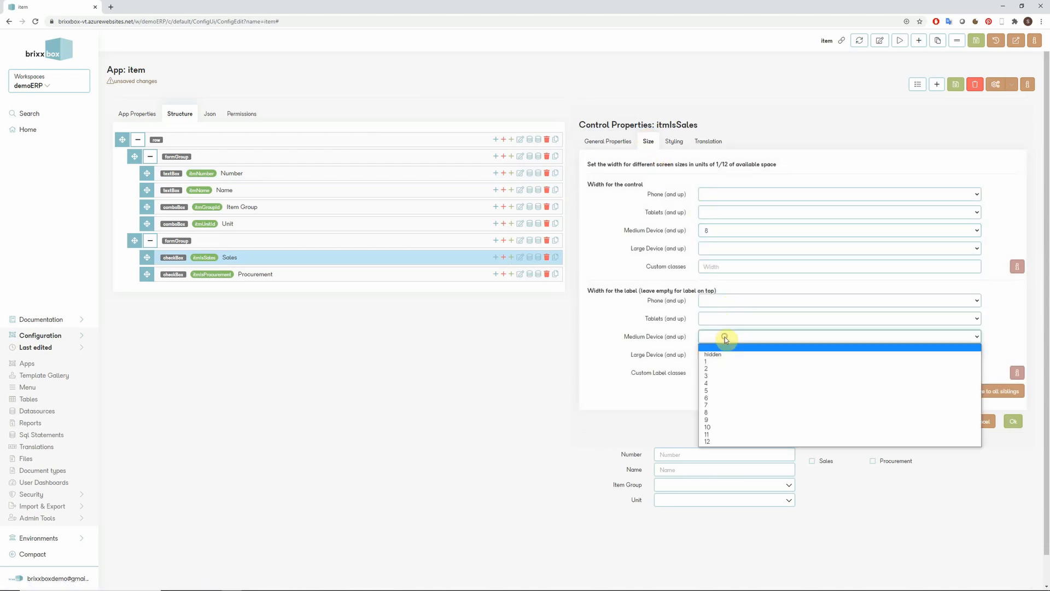
left_click(717, 383)
left_click(977, 393)
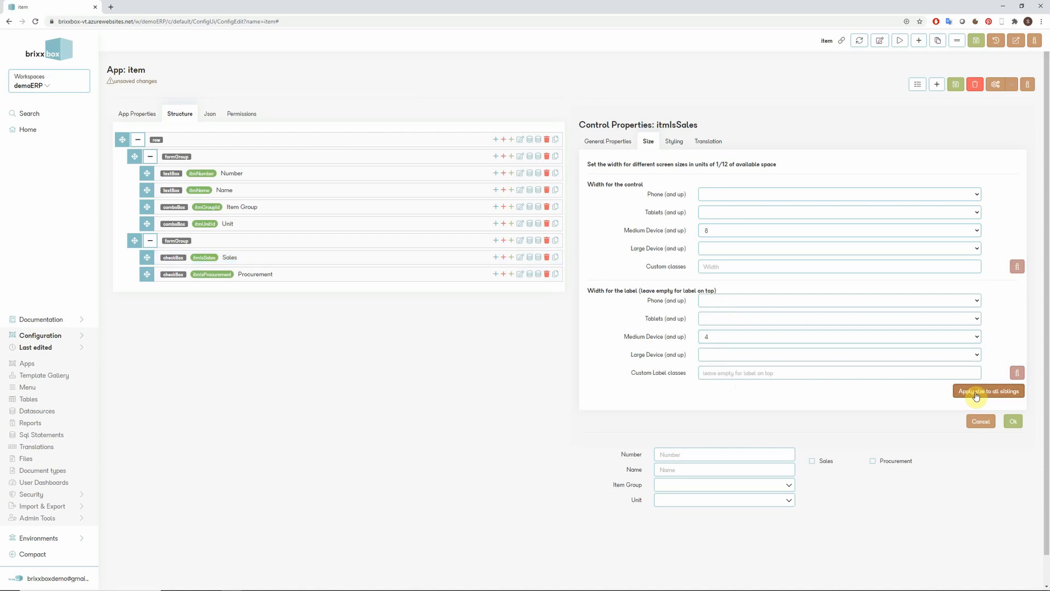
left_click(1012, 421)
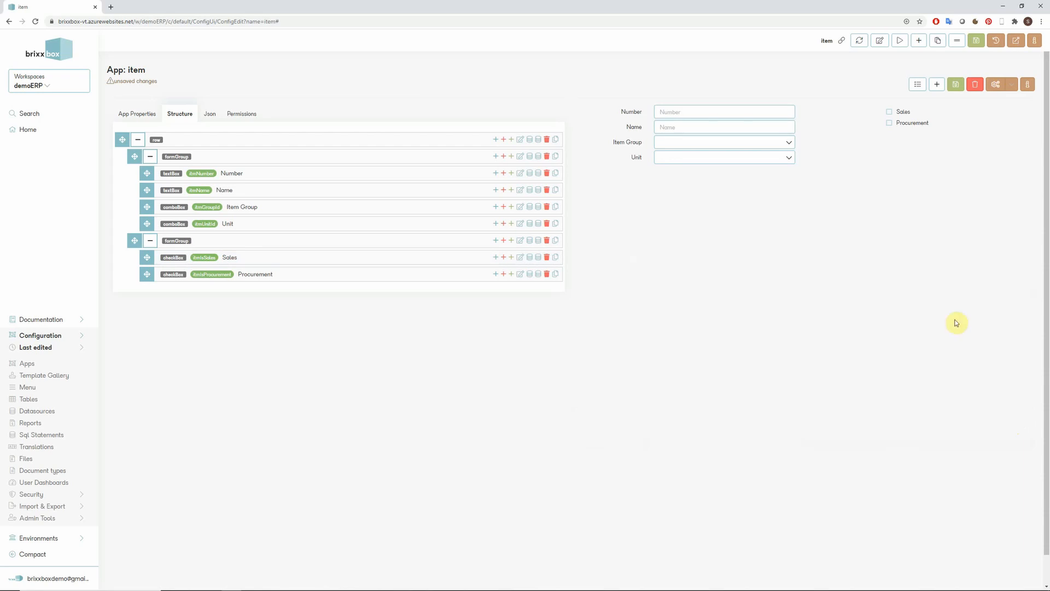
Add a second row and a horizontalLine control at the end of the app structure
left_click(958, 44)
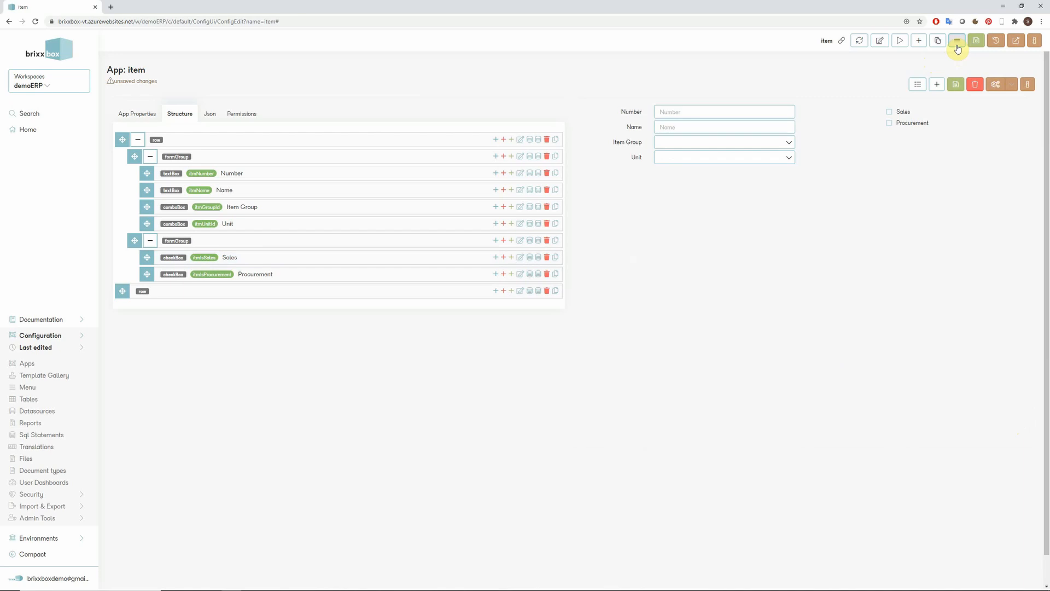
left_click(919, 47)
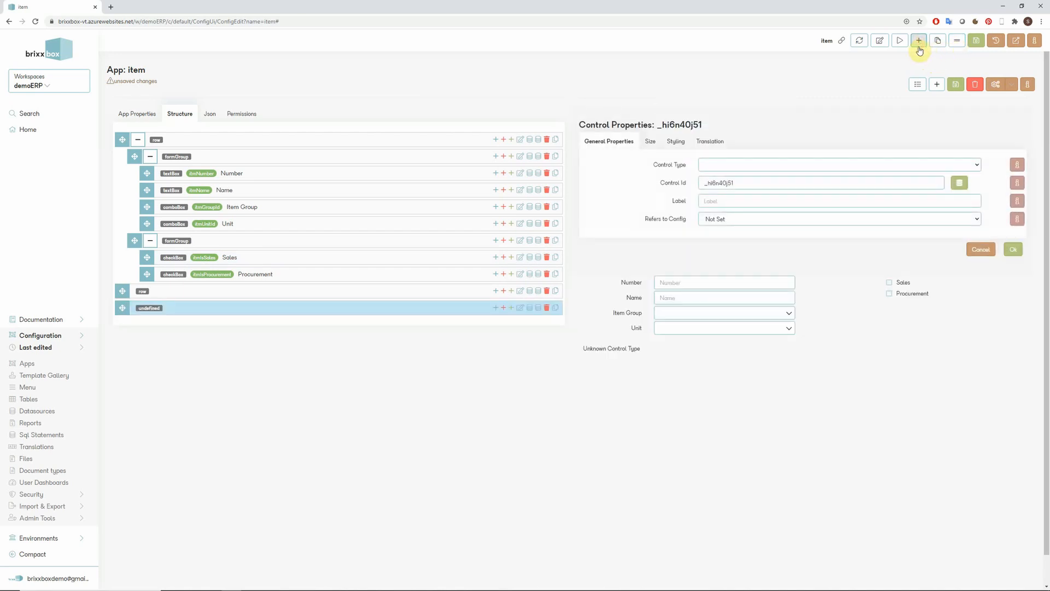
left_click(870, 165)
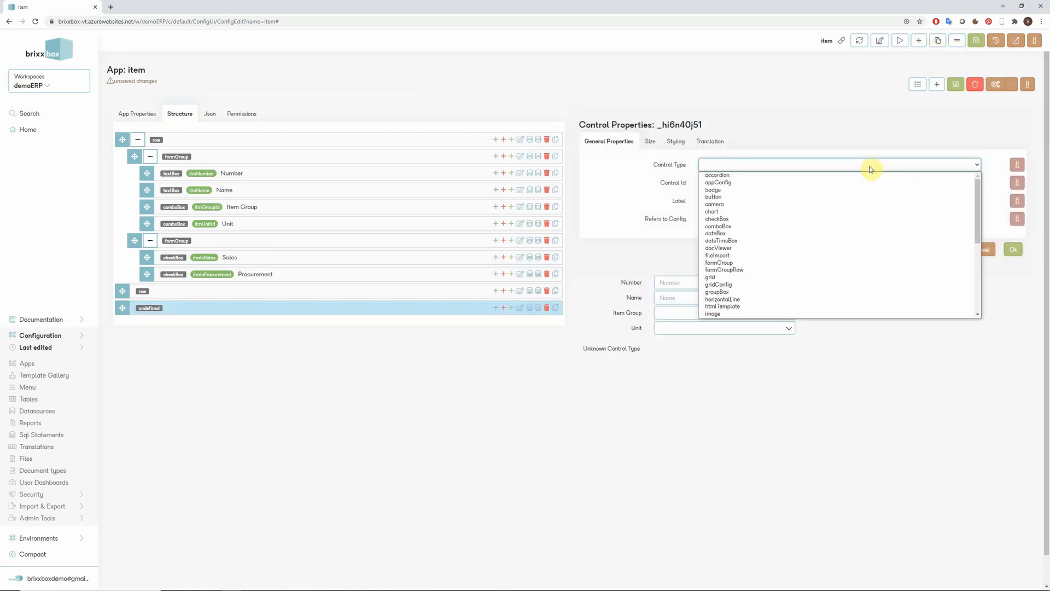
key("h")
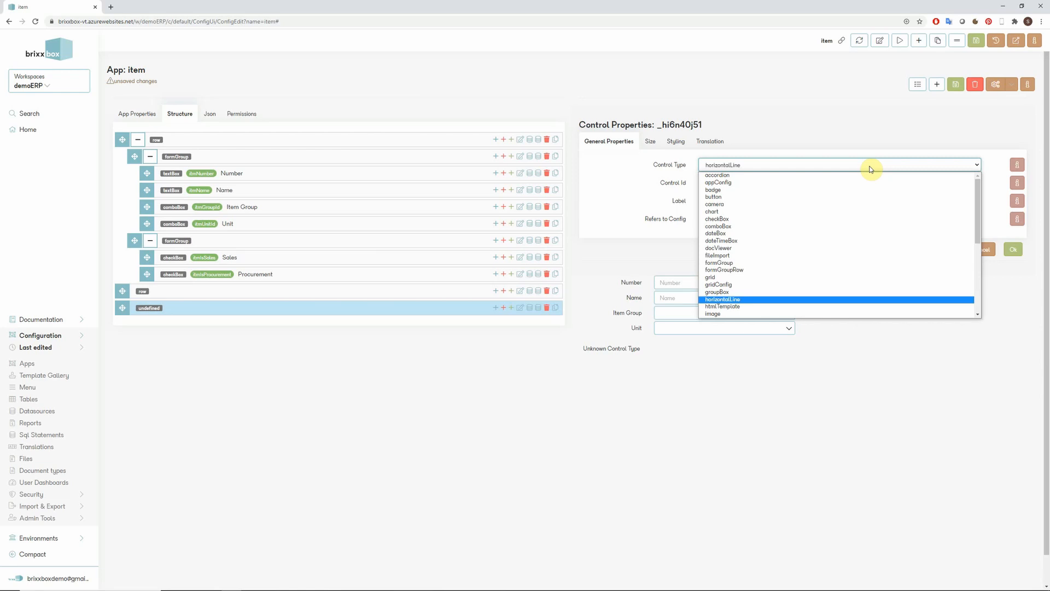
key("Return")
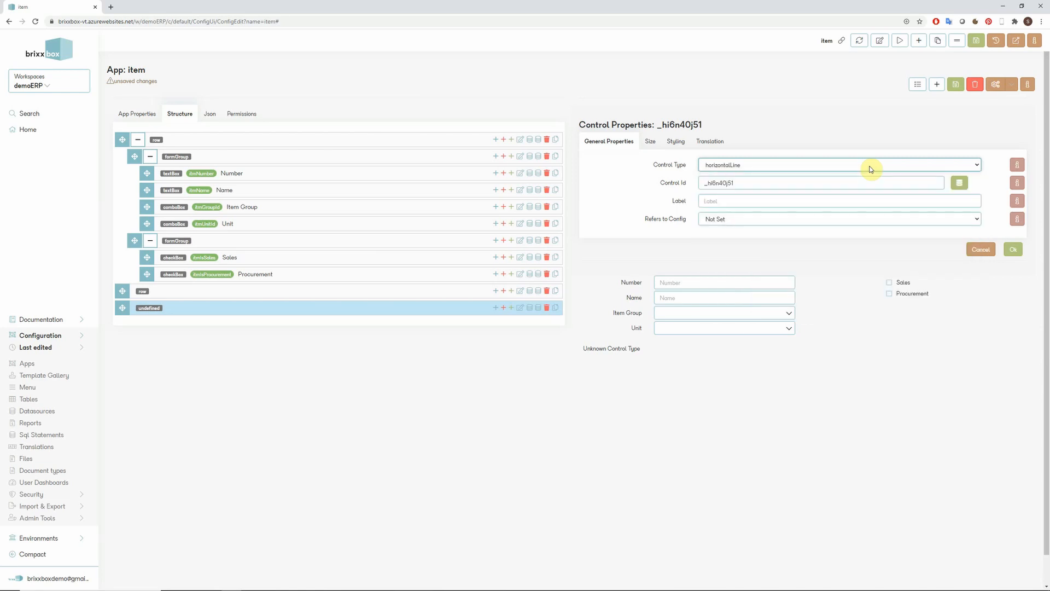
left_click(1014, 250)
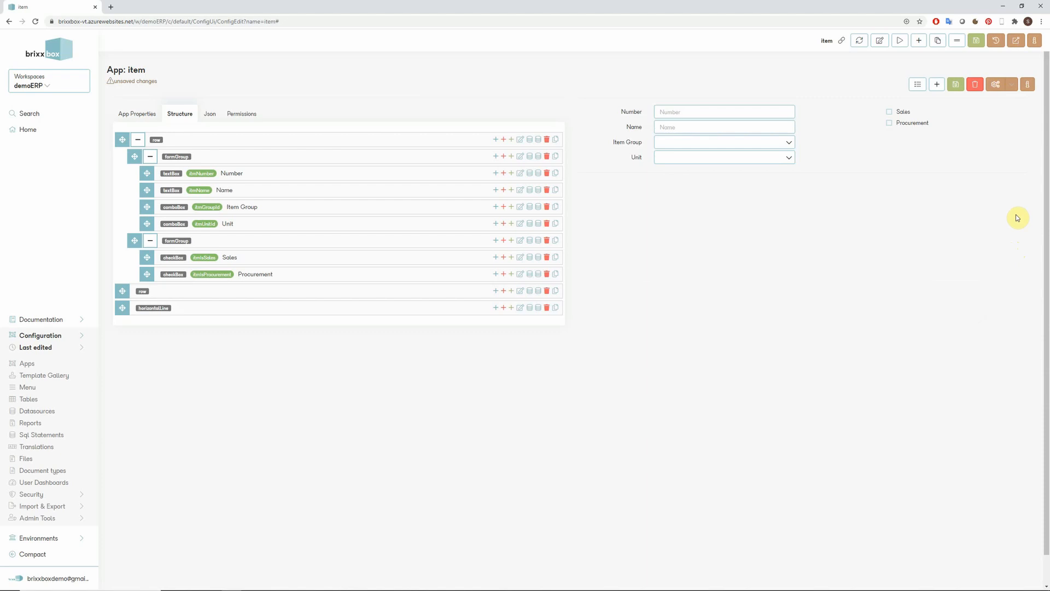
Add a wysiwygText control with the control ID itmDescription and the label Description
left_click(919, 41)
left_click(768, 164)
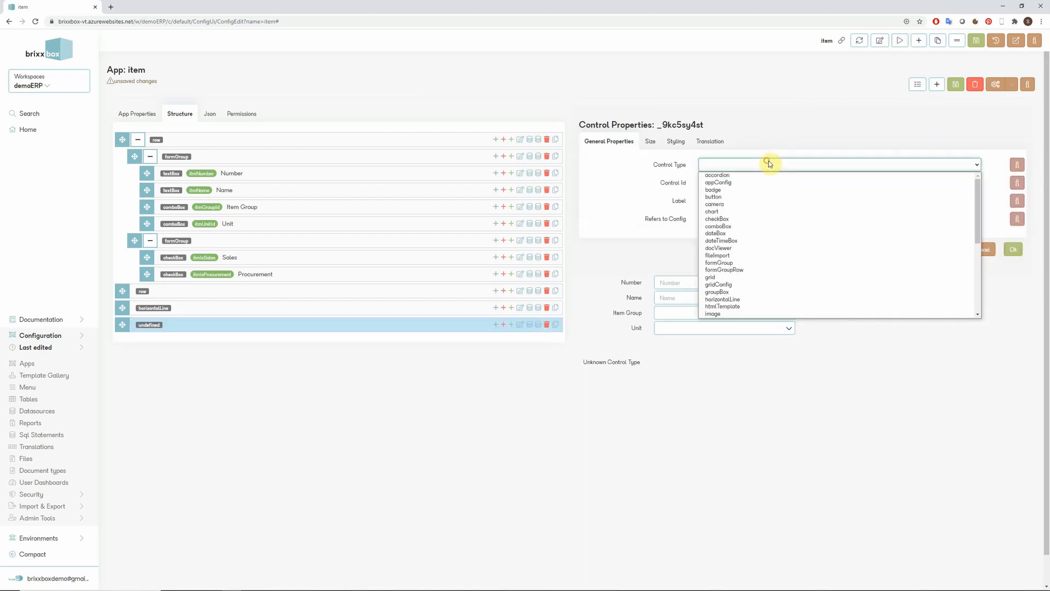
type("wysiwygText")
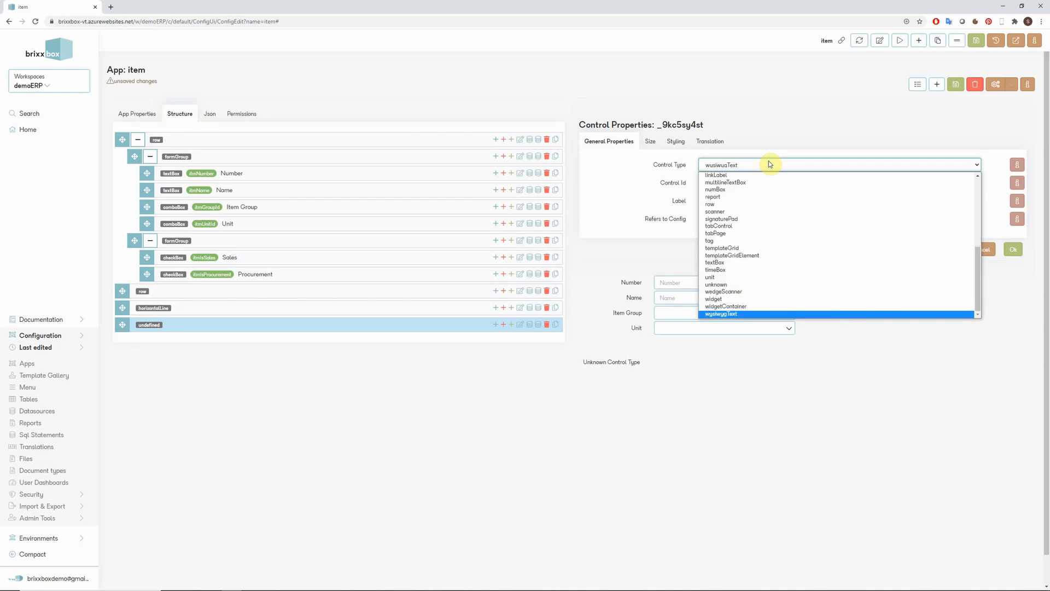
key("Return")
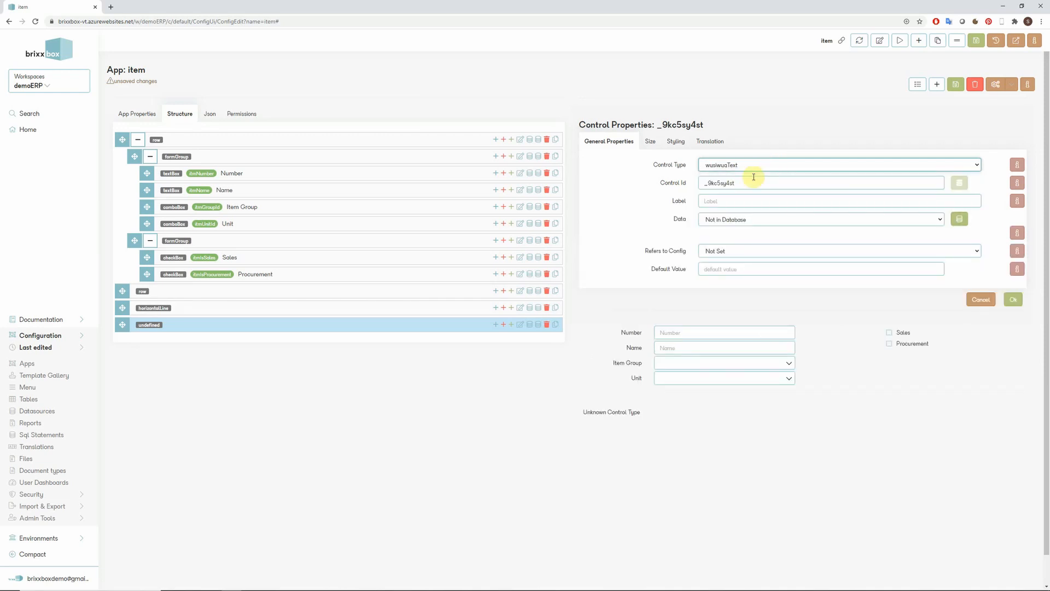
left_click_drag(749, 183, 653, 182)
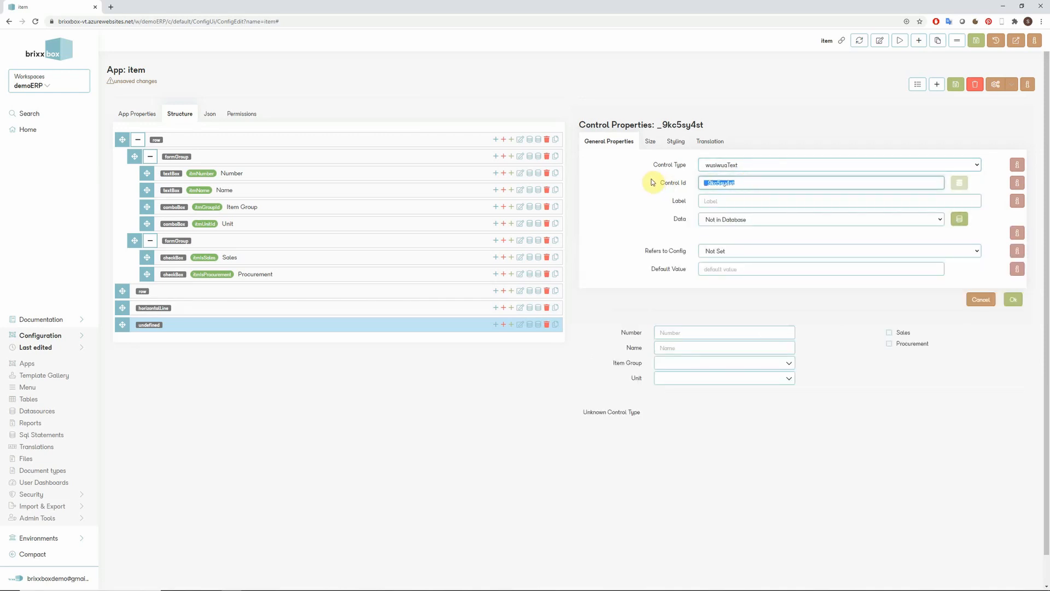
type("itml")
type("D")
type("escription")
left_click(720, 202)
type("Del")
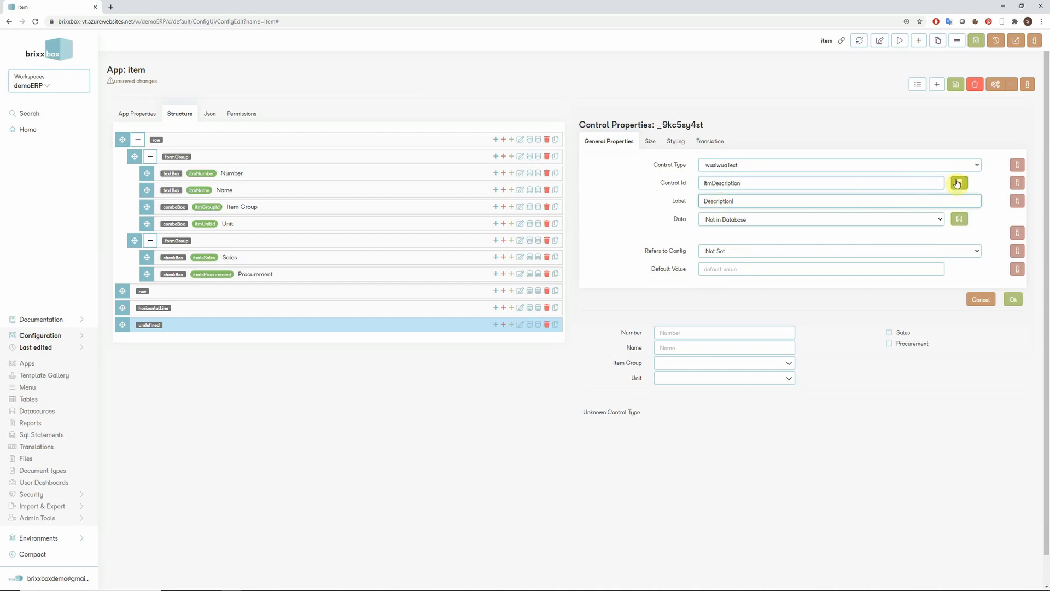
Create the itmDescription database column for the new control and accept its properties
left_click(960, 182)
left_click(625, 163)
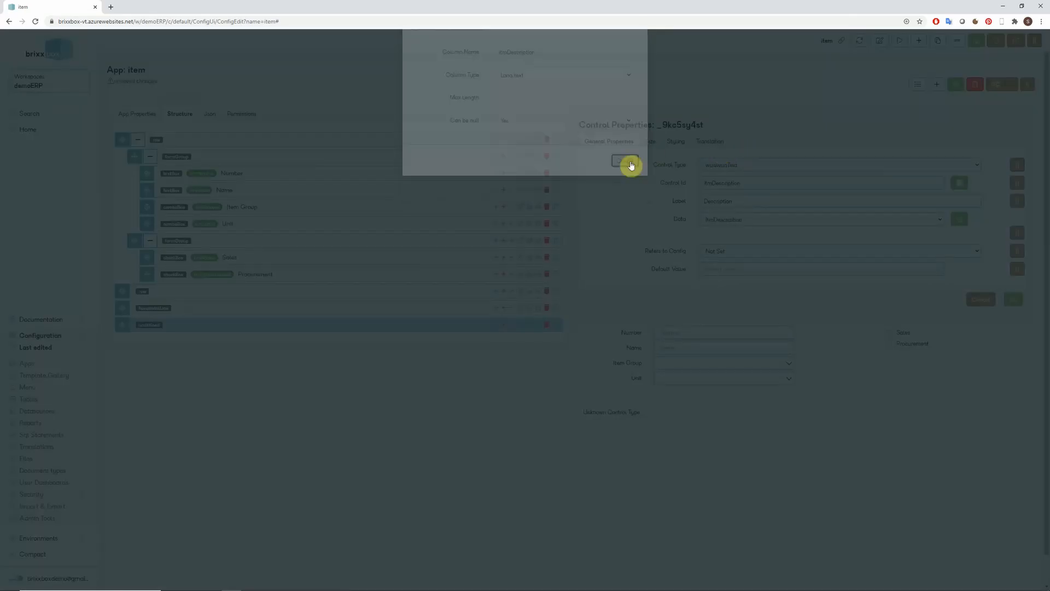
left_click(1012, 300)
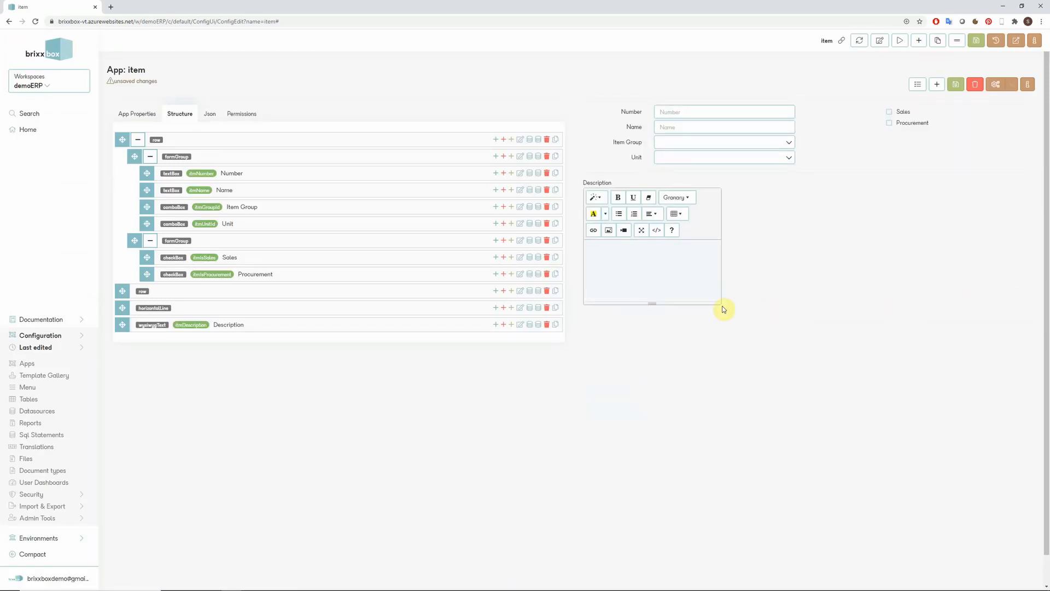
Set the Description control's width to 12 for medium devices and up, and save the app configuration
left_click(519, 328)
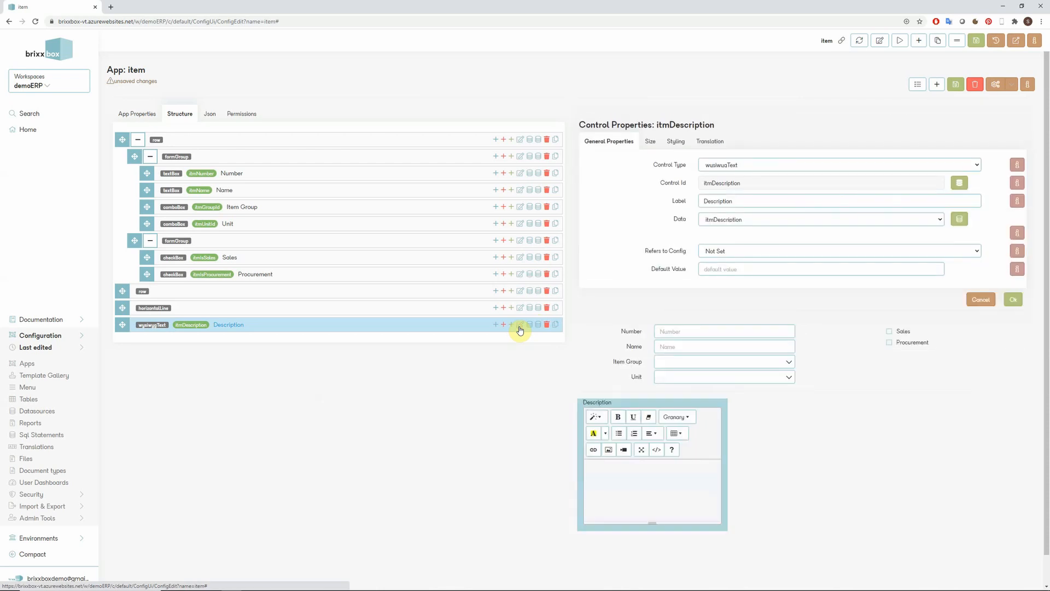
left_click(649, 142)
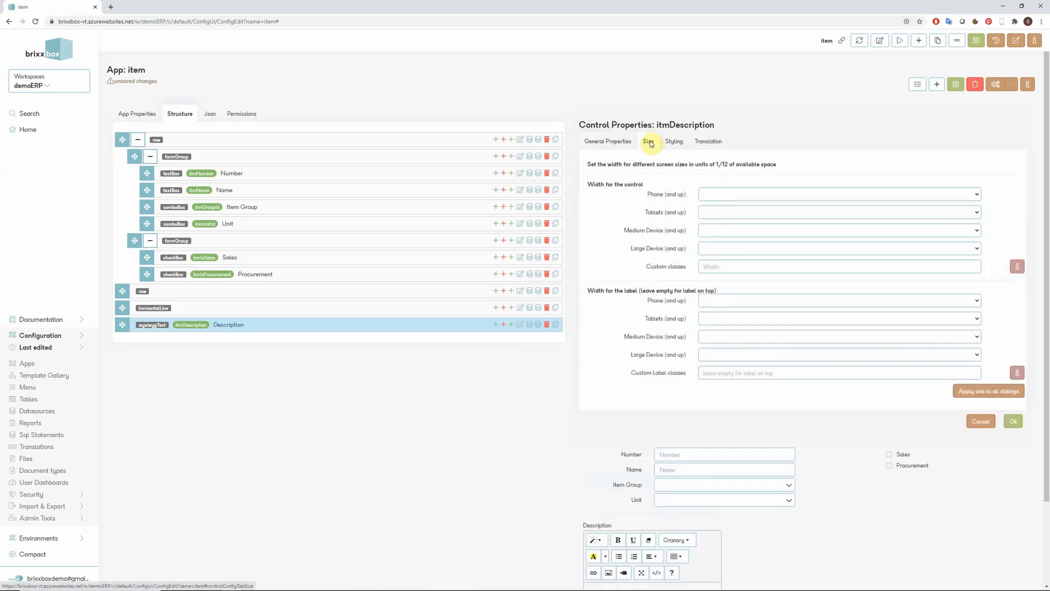
left_click(717, 233)
left_click(728, 335)
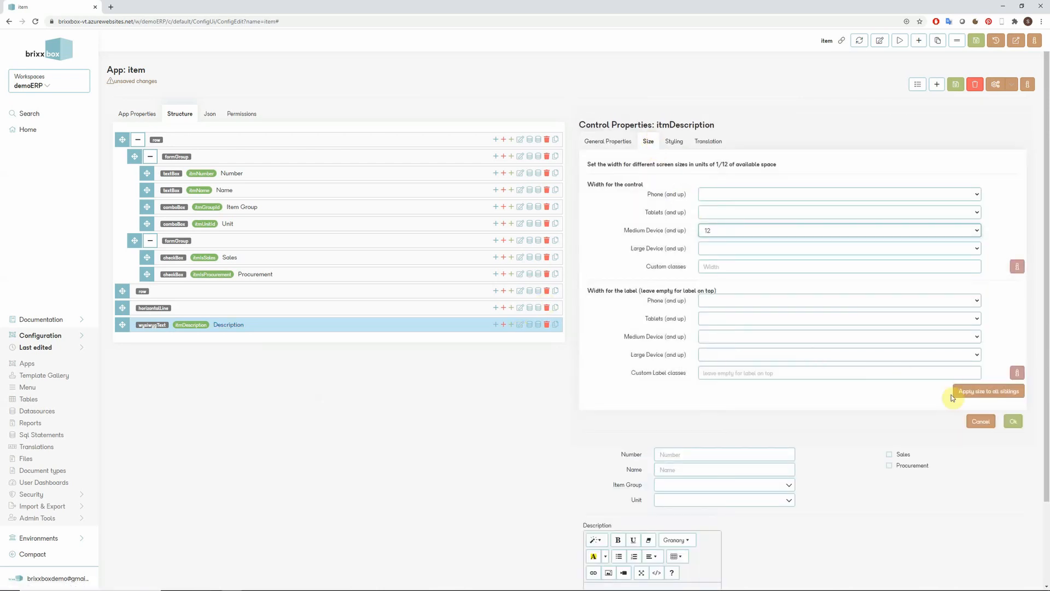
left_click(1014, 421)
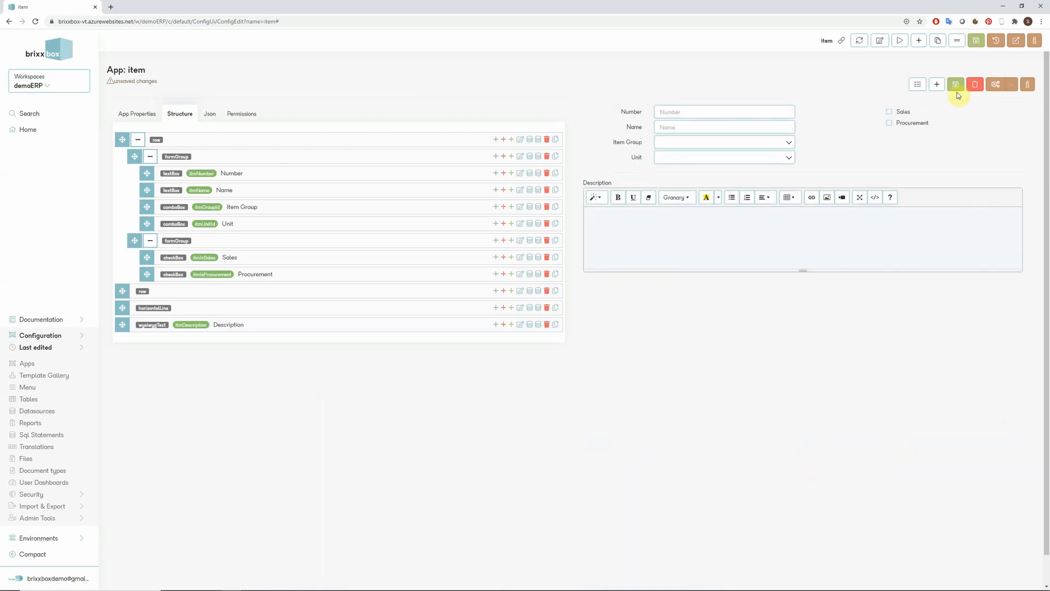
left_click(975, 42)
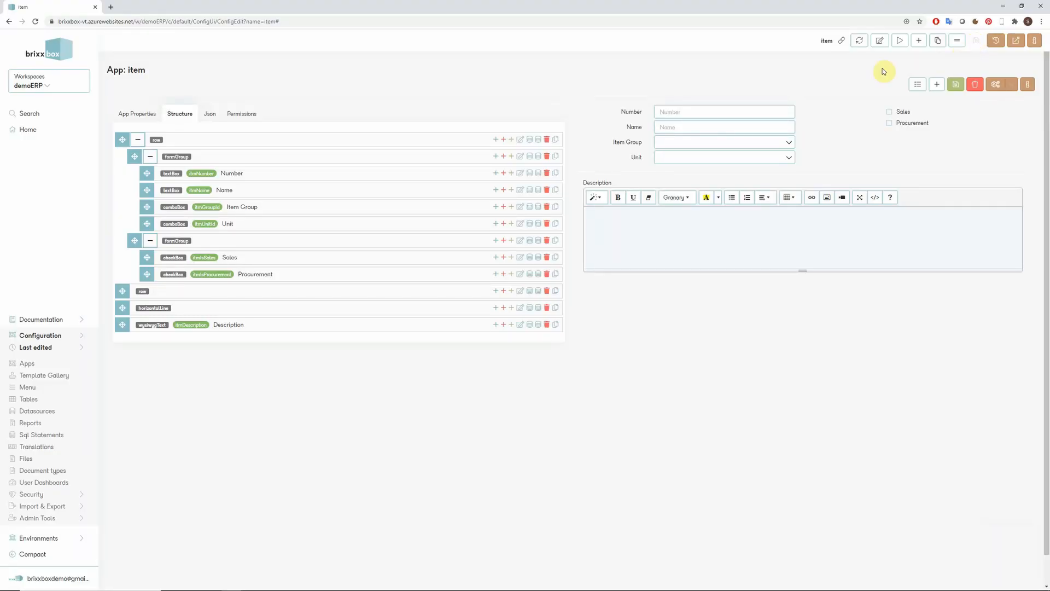
Enter a test item with number AB1234 and name iPhone X in the preview form, and save the record
left_click(726, 112)
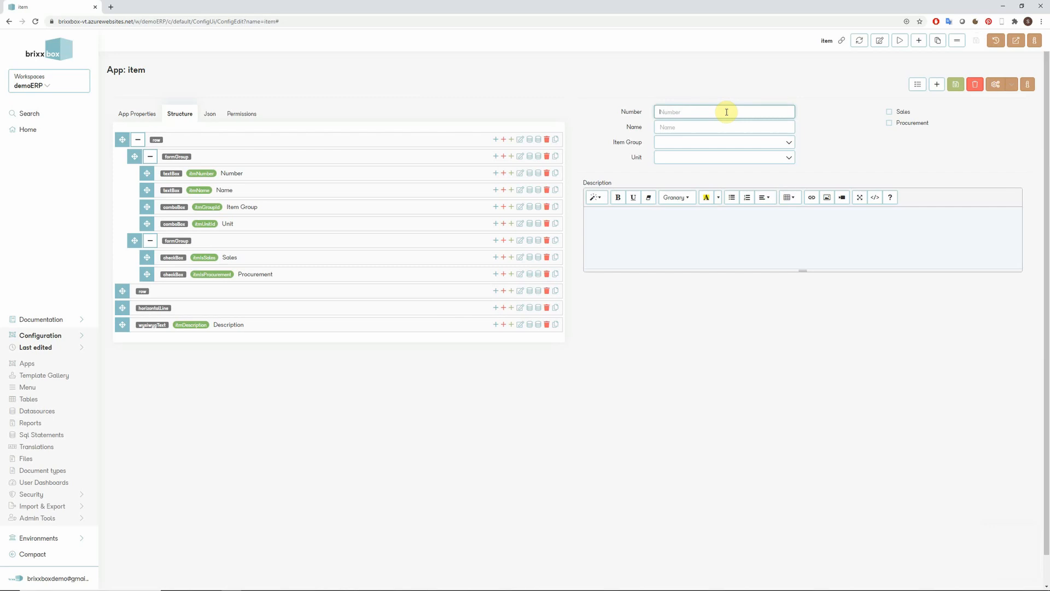
type("Al")
type("12345")
key("Tab")
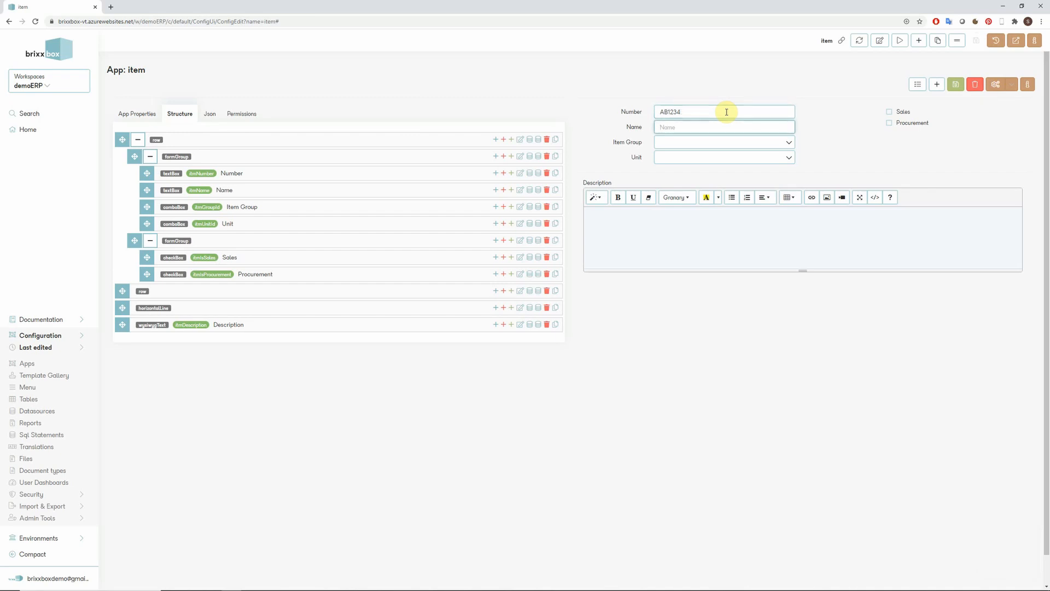
type("iPhone X")
left_click(956, 87)
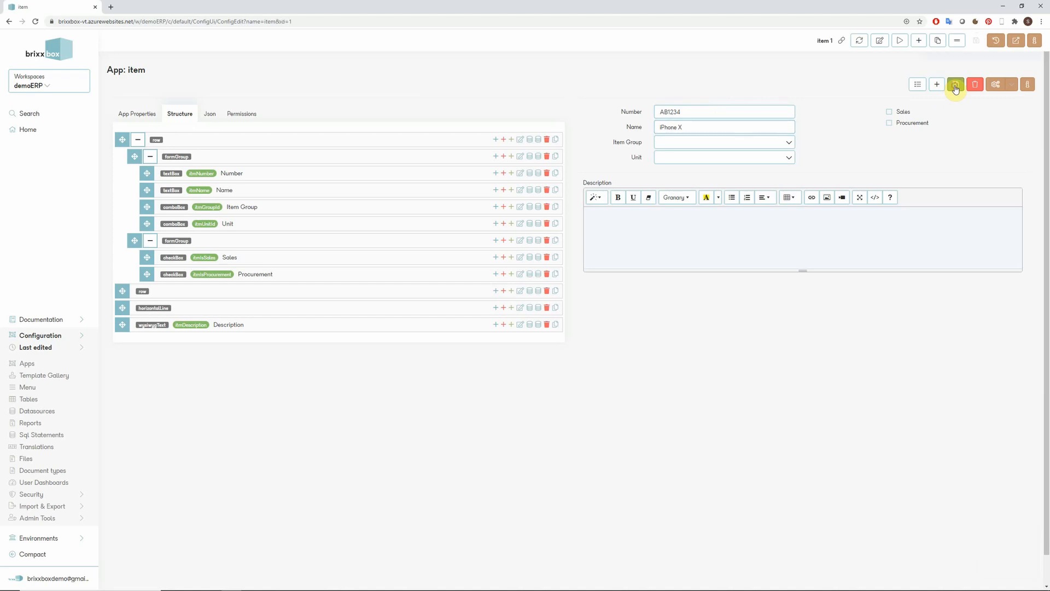
left_click(858, 94)
Set the app's preview record ID to 1 and create a list menu entry, saving the configuration
left_click(144, 116)
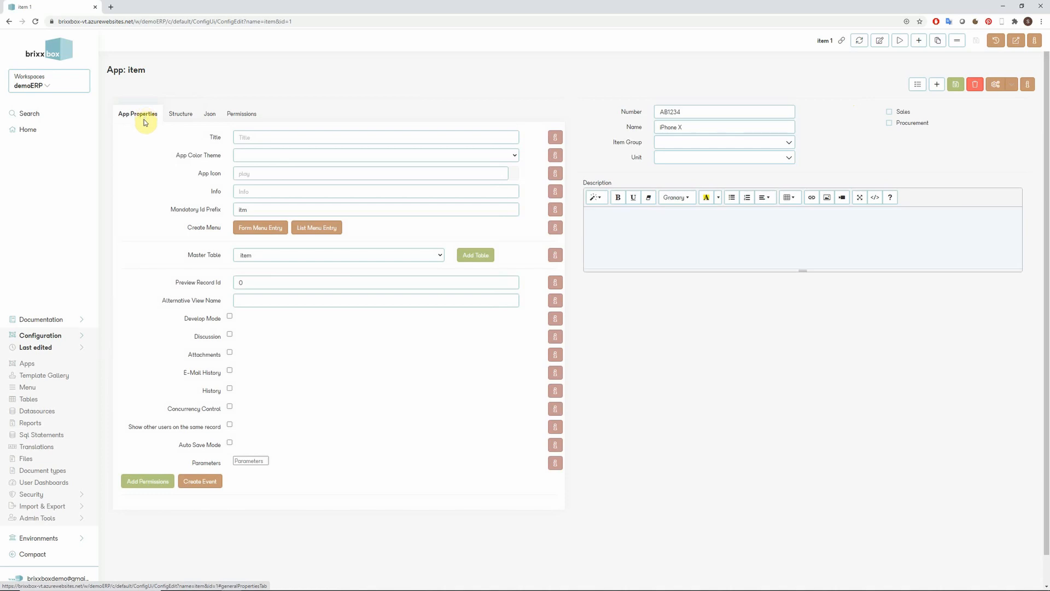
left_click(242, 281)
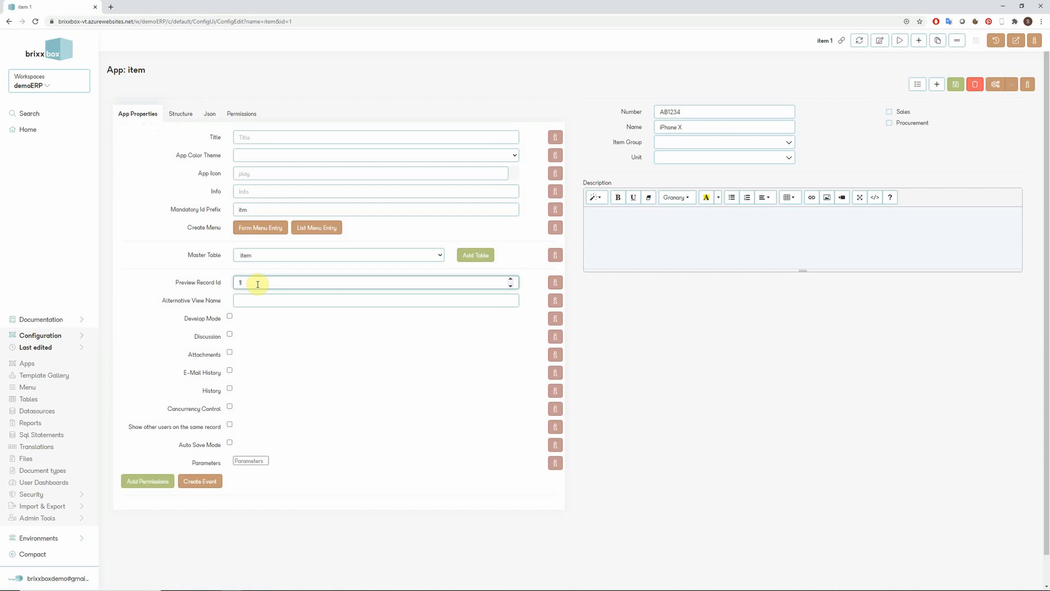
key("Tab")
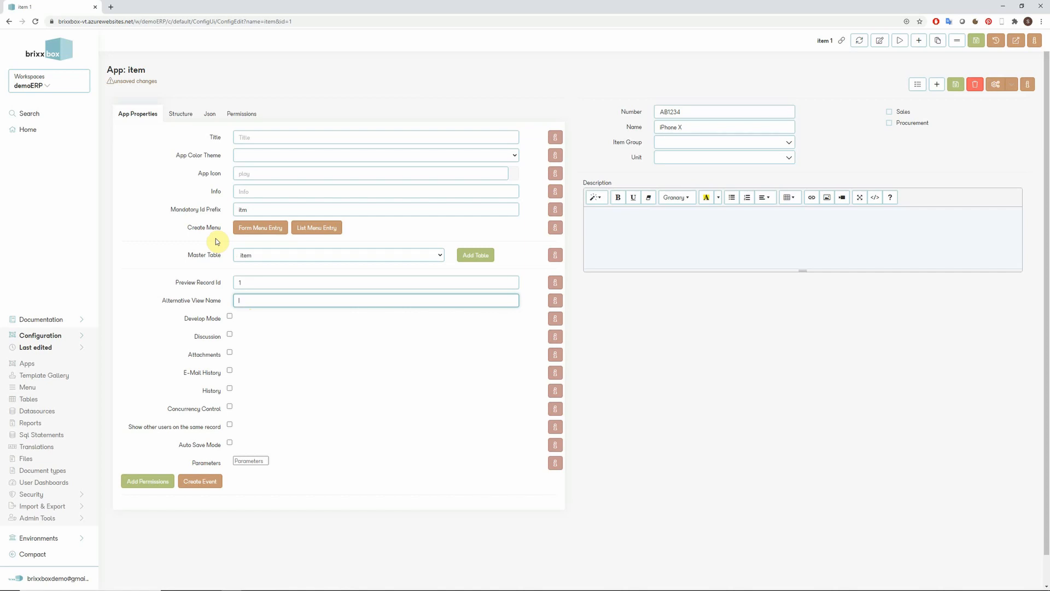
left_click(313, 233)
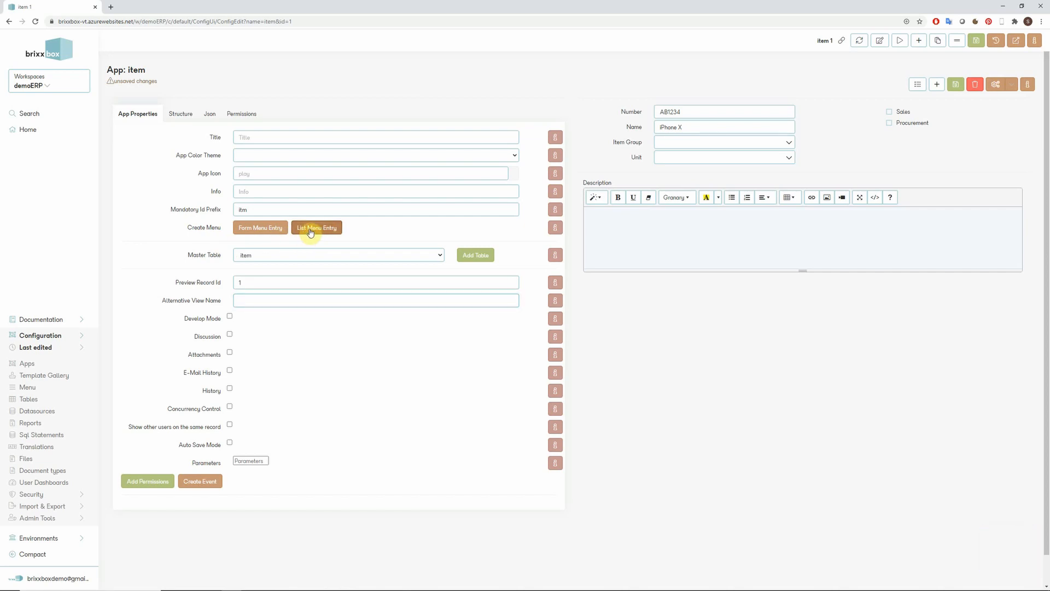
left_click(976, 42)
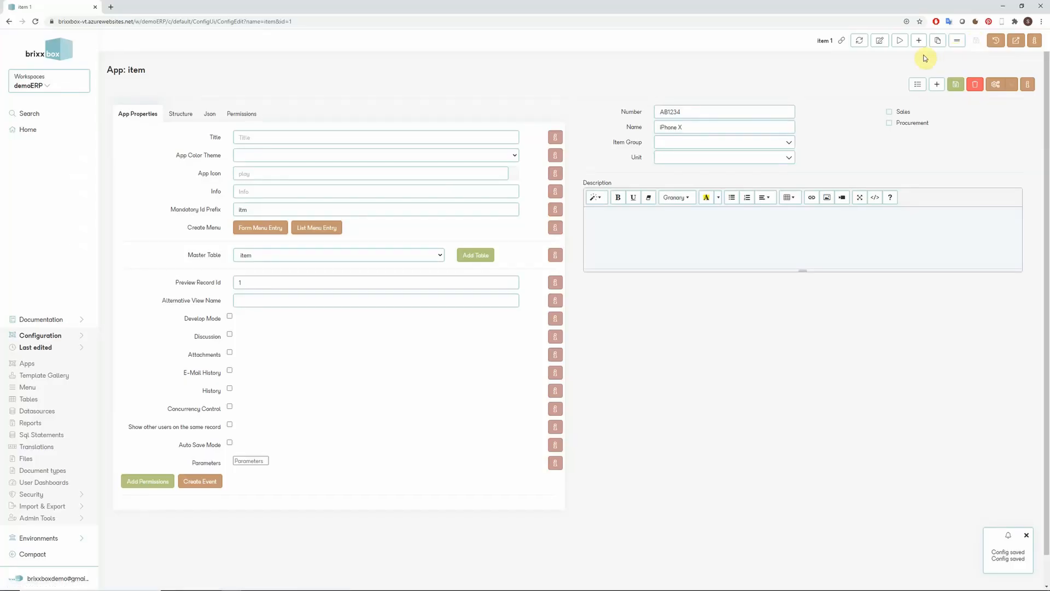
Open the new item list from the workspace start page and open the iPhone X record from it
left_click(60, 52)
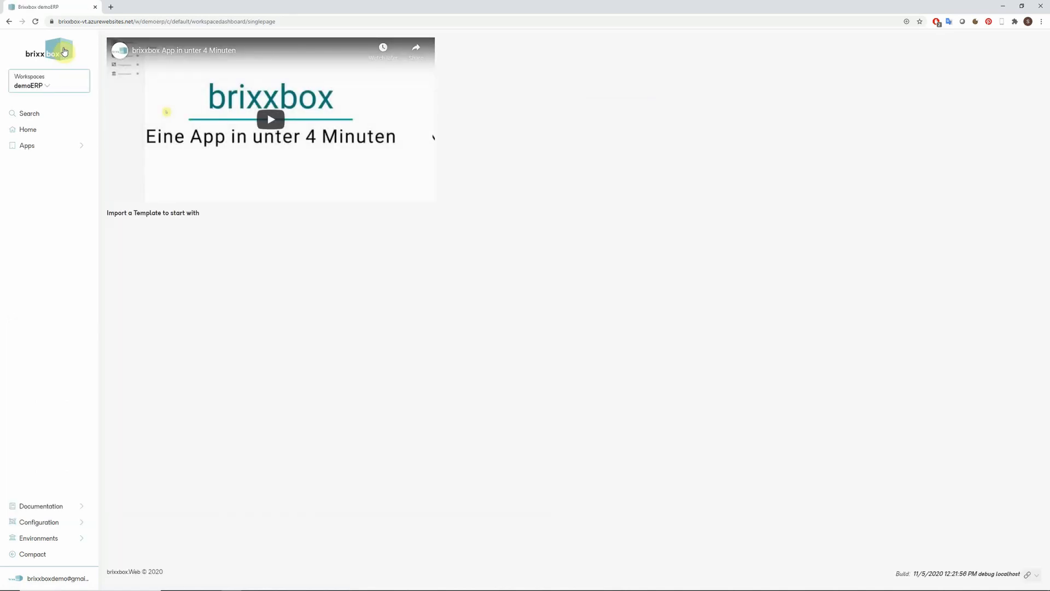
left_click(81, 152)
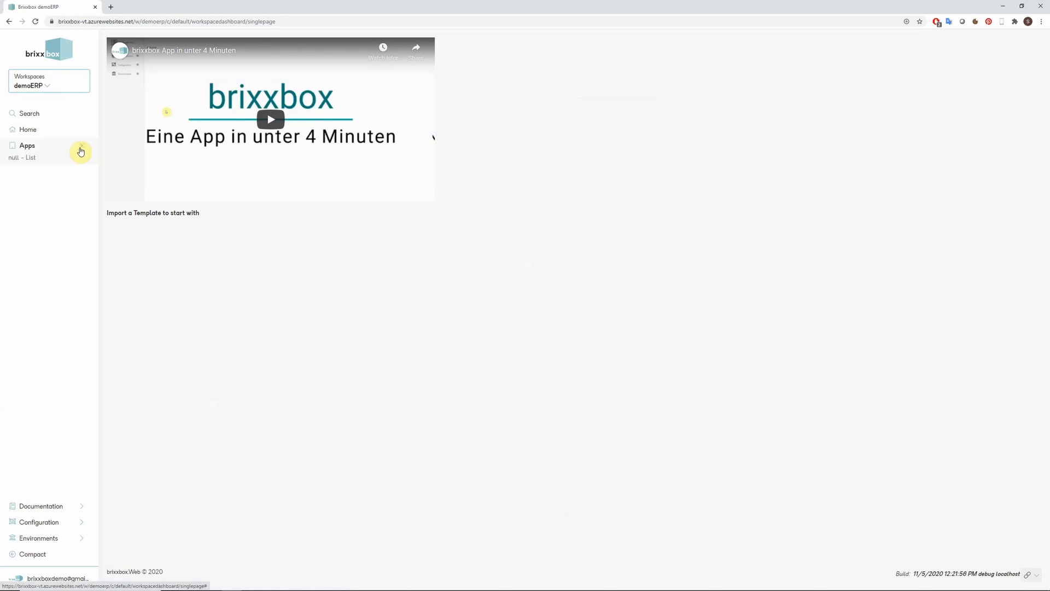
left_click(29, 158)
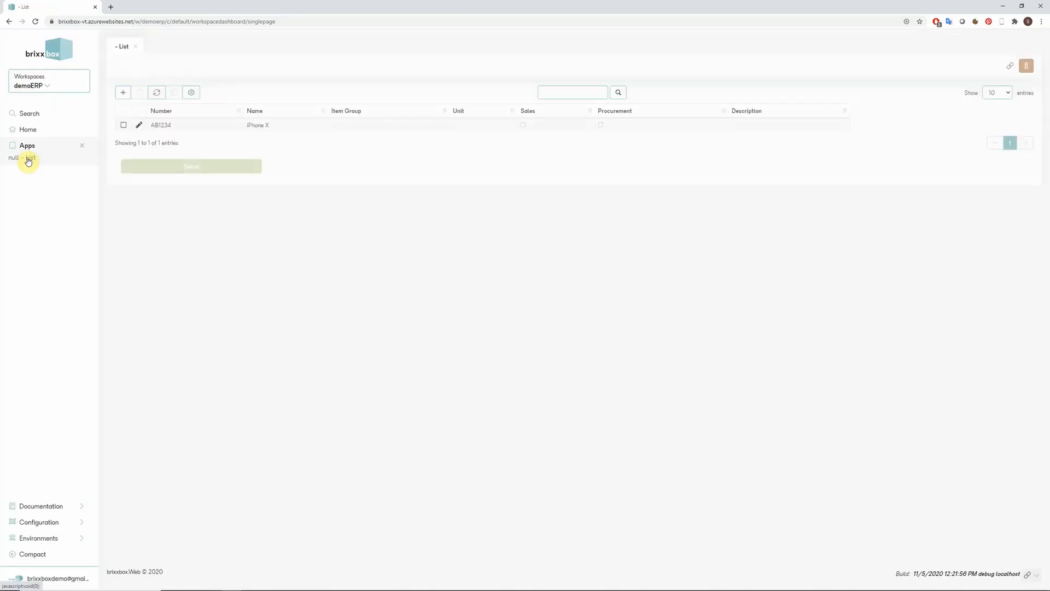
left_click(139, 126)
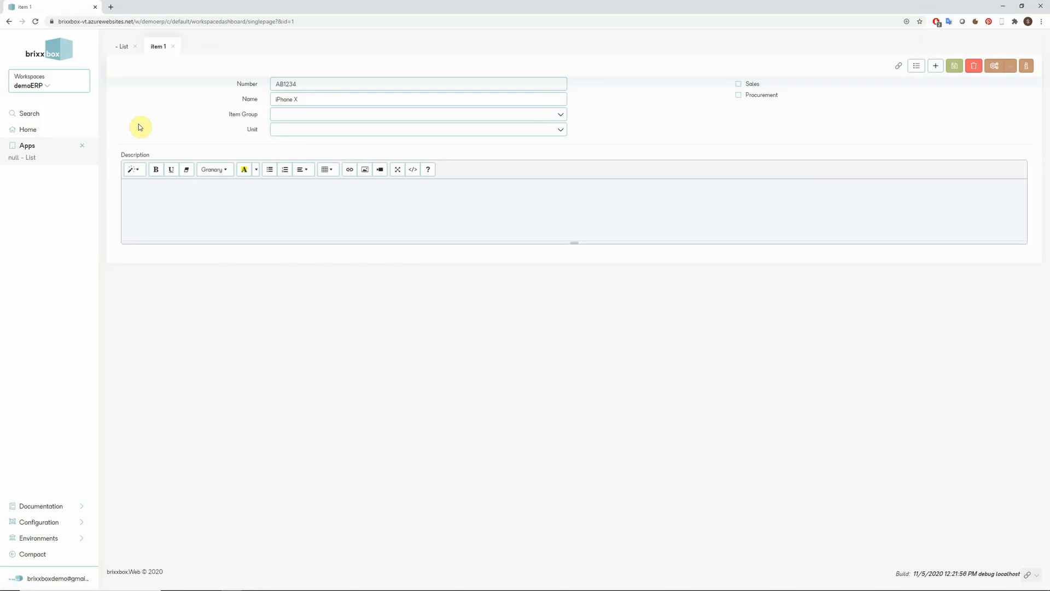
Close the item record and rename the Apps folder in the workspace menu configuration to Master Data
left_click(173, 46)
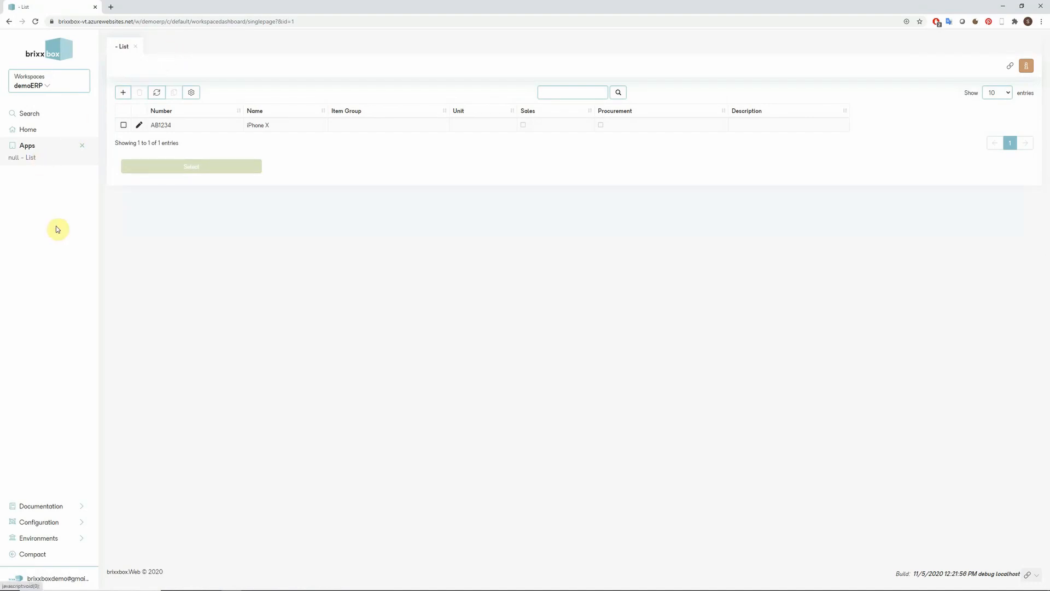
left_click(77, 524)
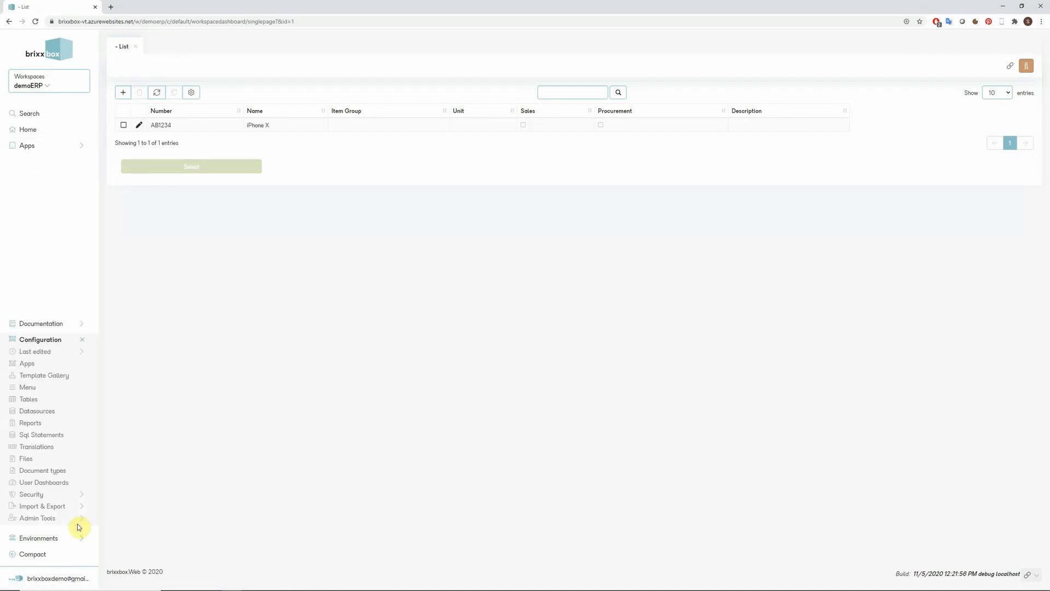
left_click(32, 389)
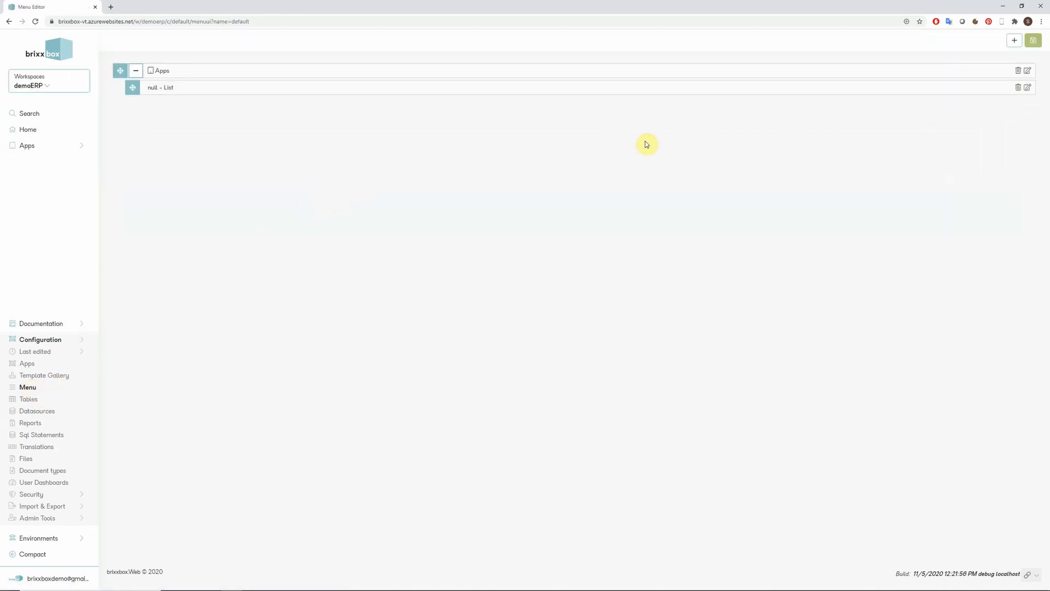
left_click(1028, 70)
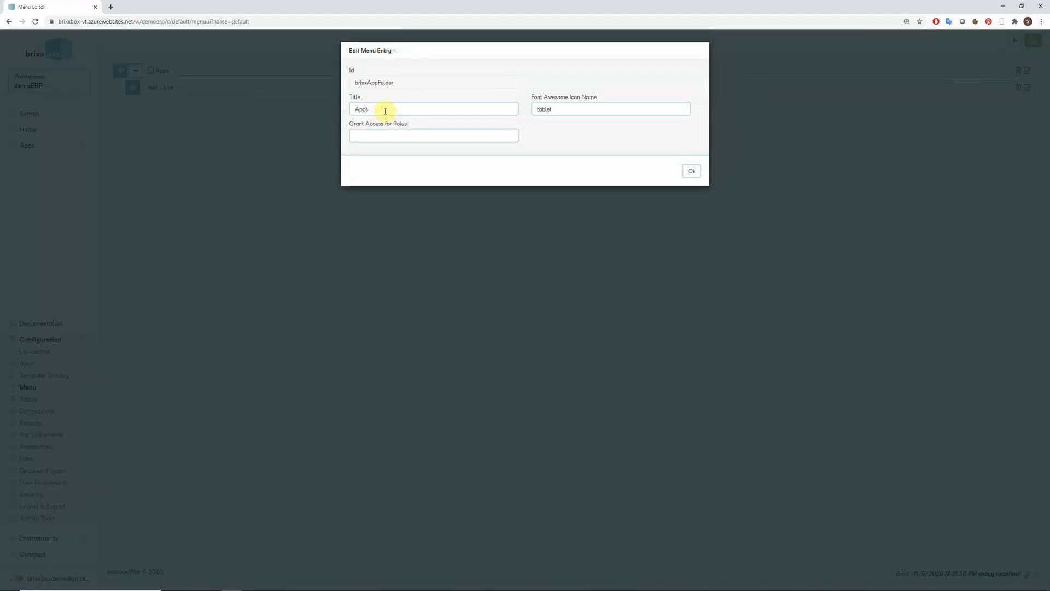
left_click_drag(384, 109, 300, 110)
type("Master Data")
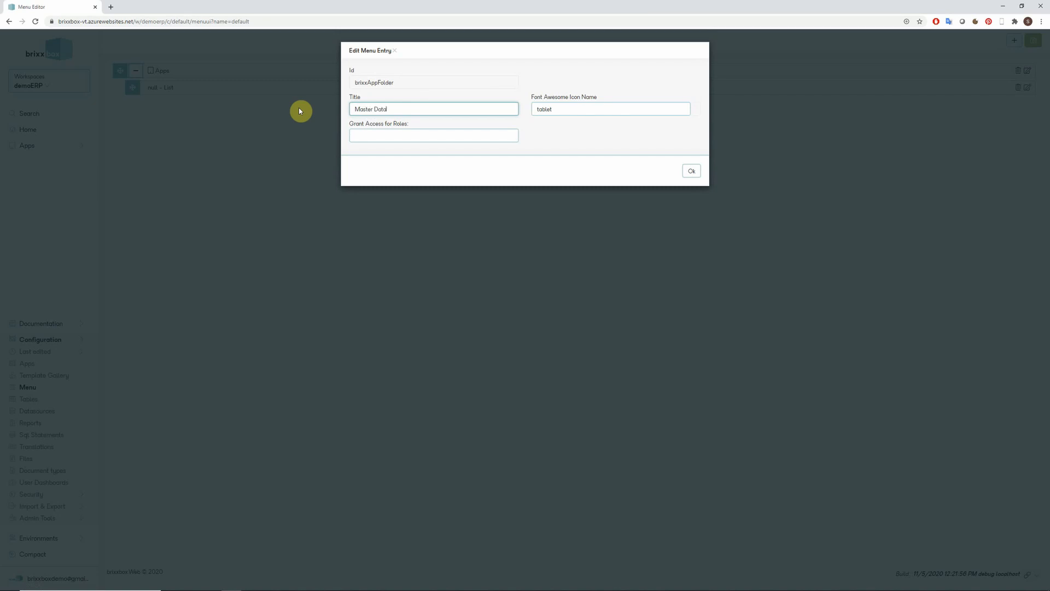
left_click(690, 171)
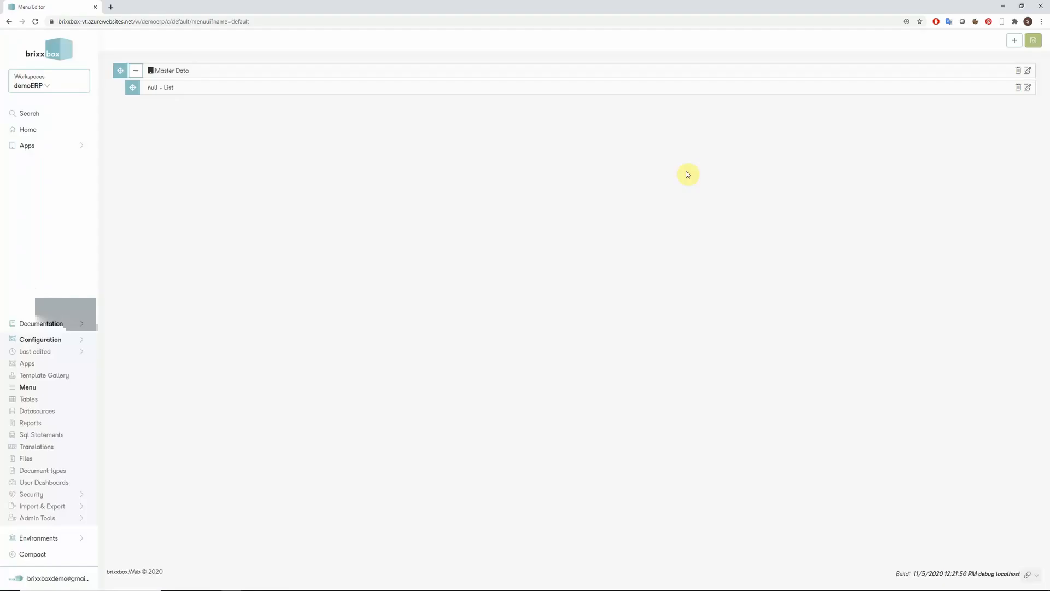
Retitle the menu entry under Master Data to Item - List and give it the fas fa-bars icon
left_click(1028, 88)
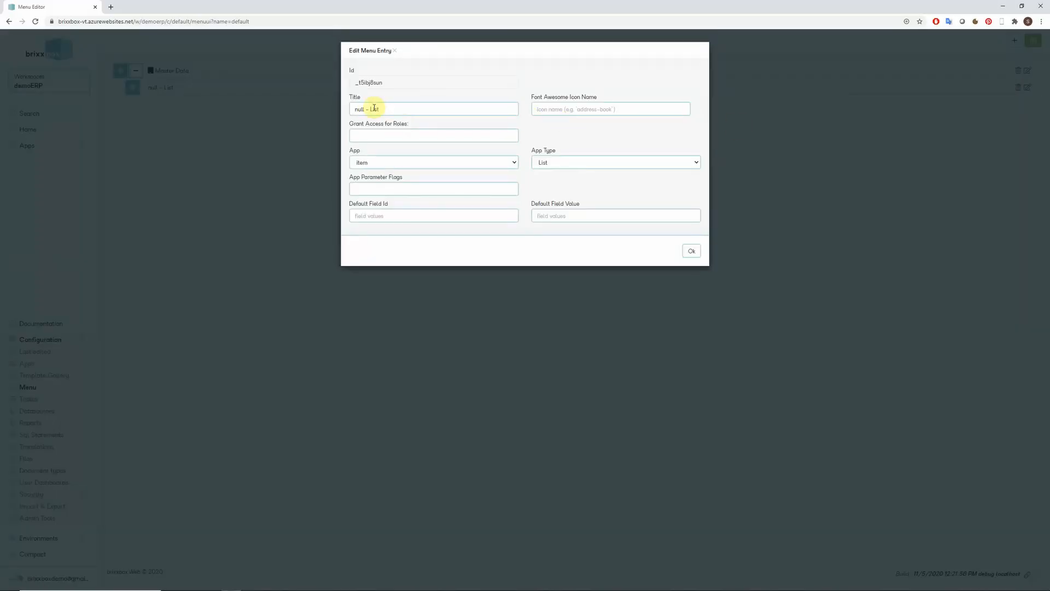
double_click(357, 109)
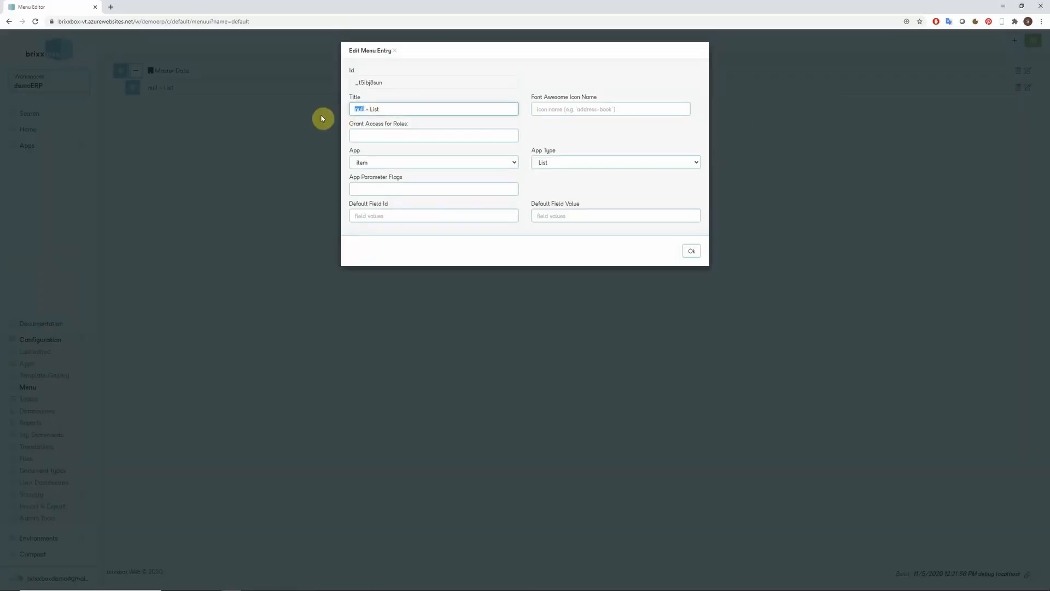
type("Item")
left_click(581, 109)
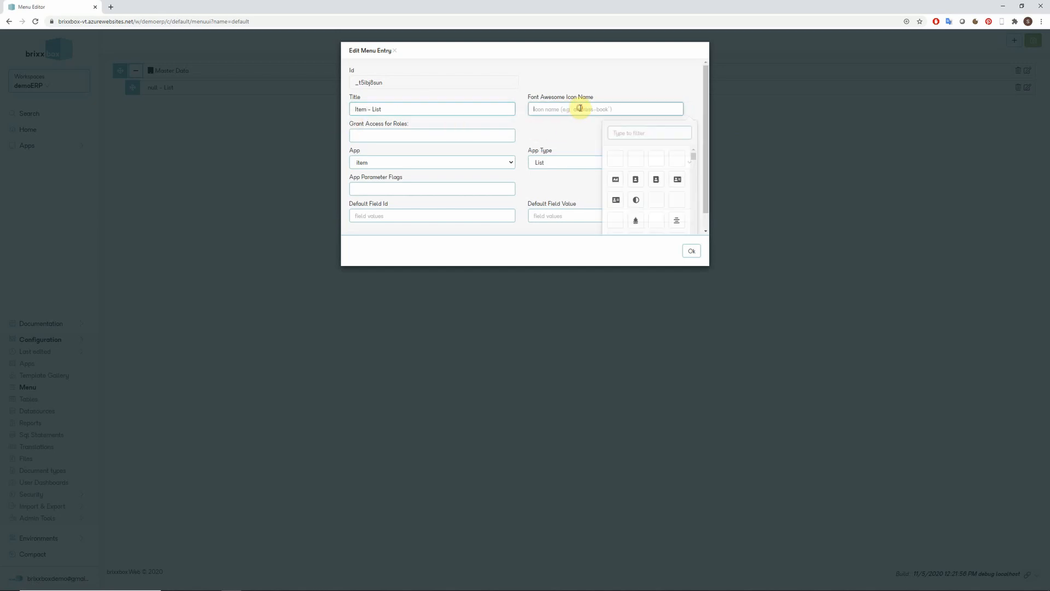
type("list")
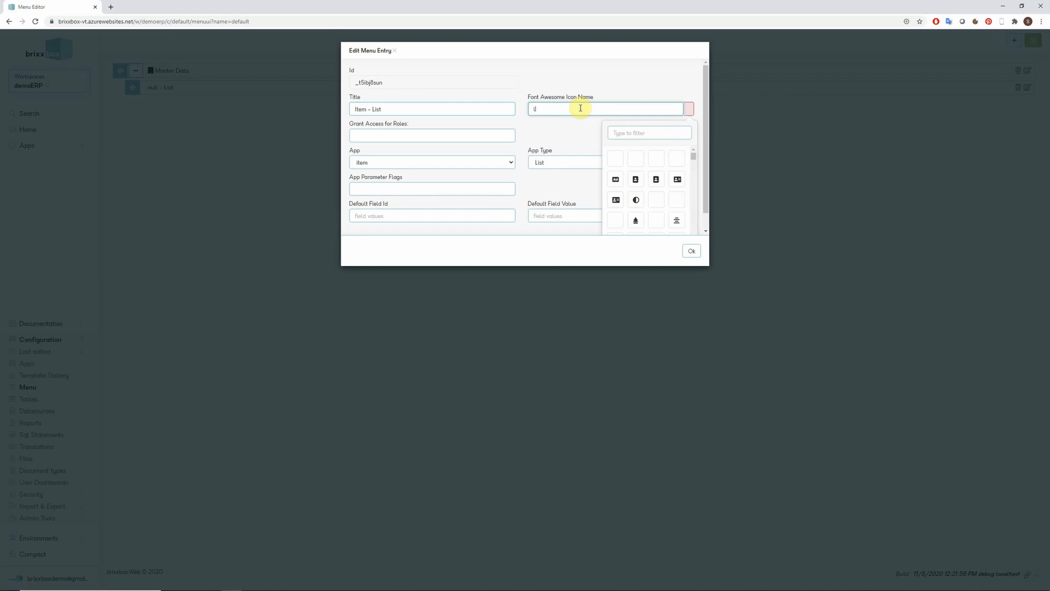
left_click(619, 133)
type("list")
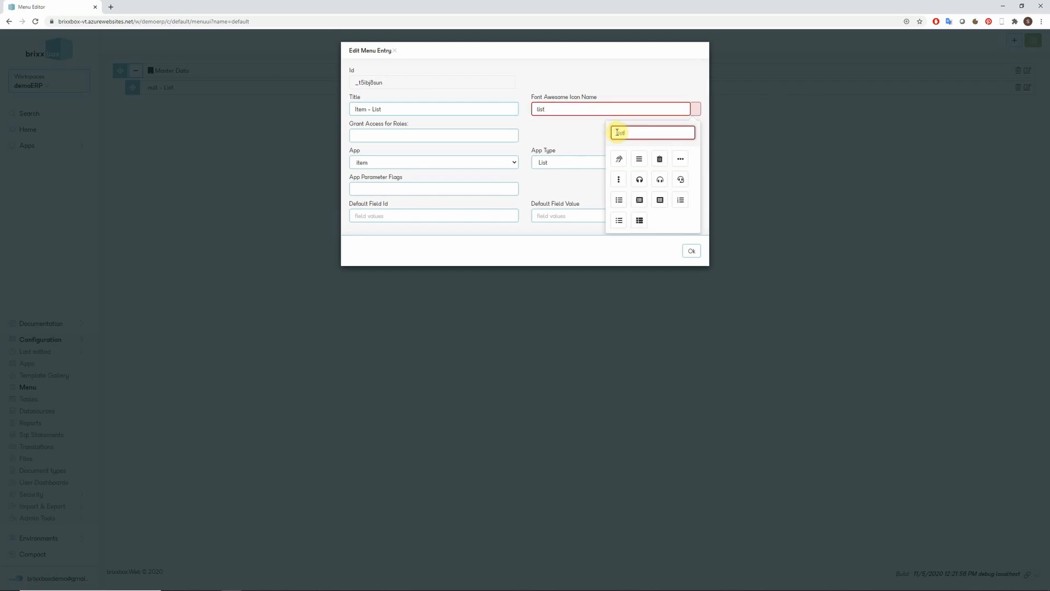
left_click(640, 159)
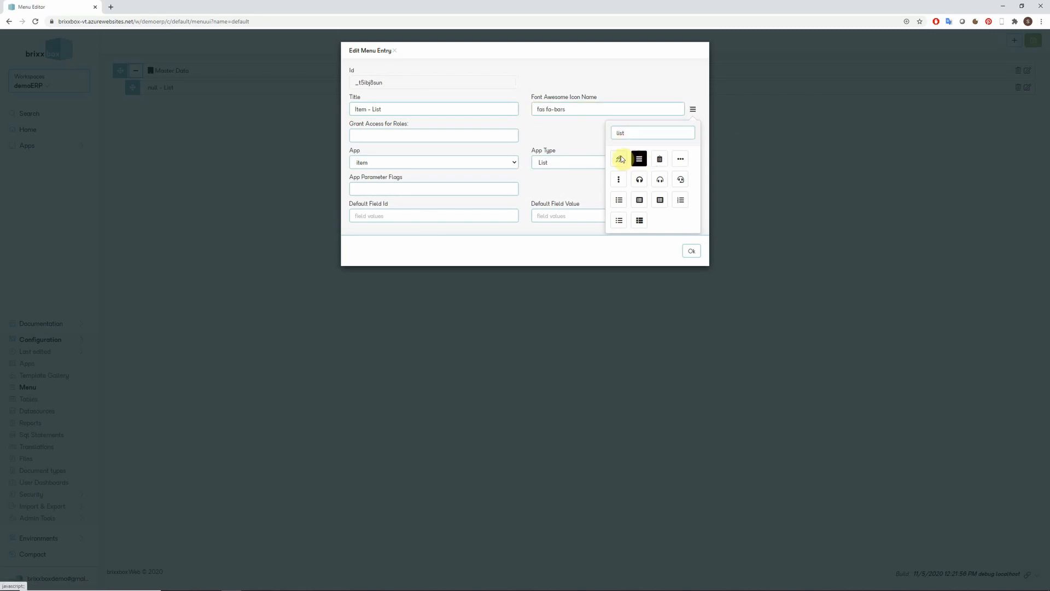
left_click(546, 143)
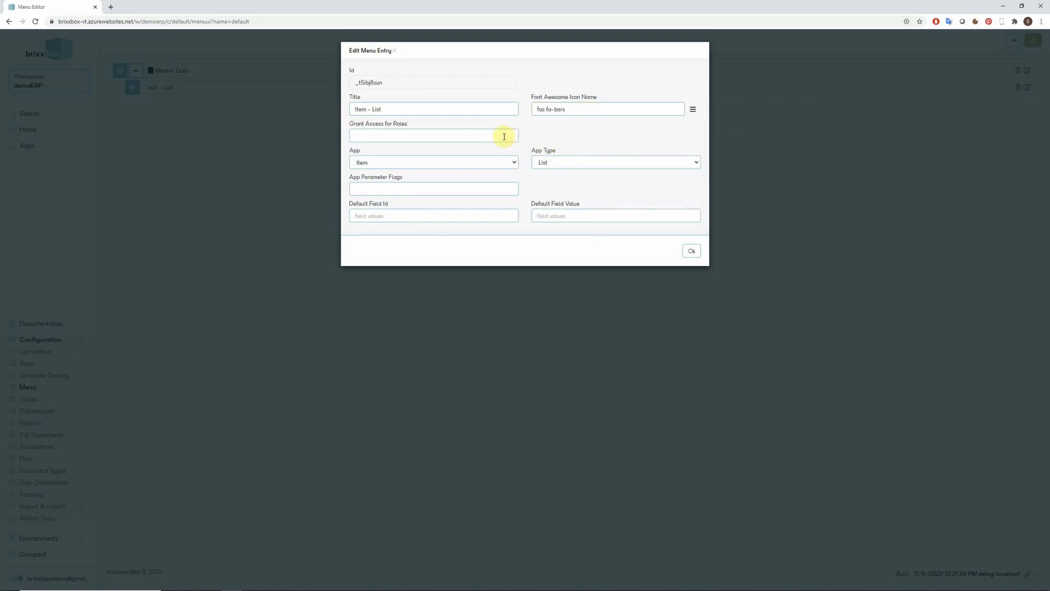
Keep the list entry without role restrictions and with app type List, and save the menu
left_click(504, 136)
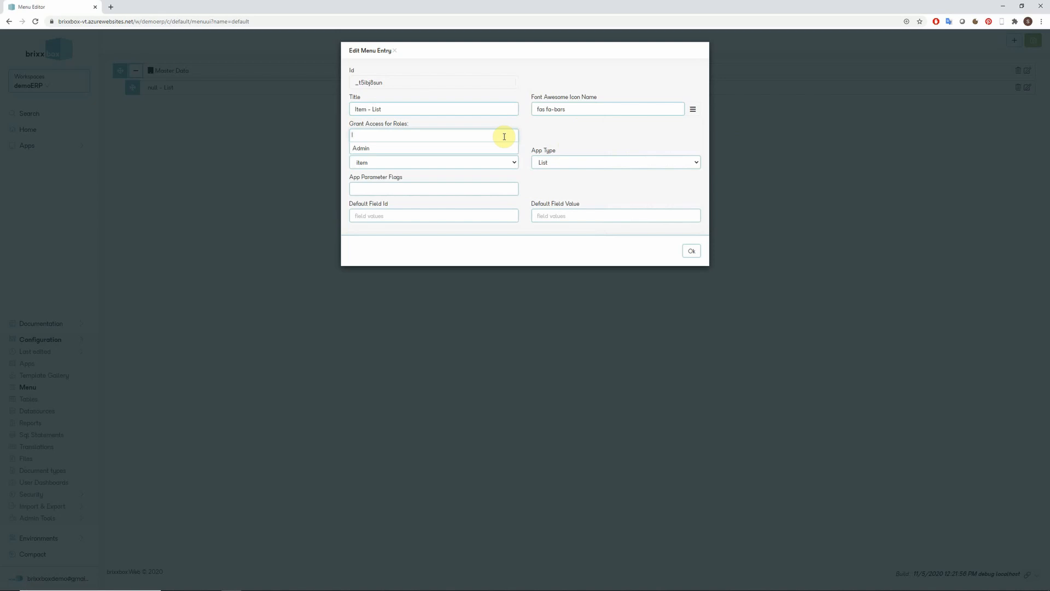
left_click(540, 136)
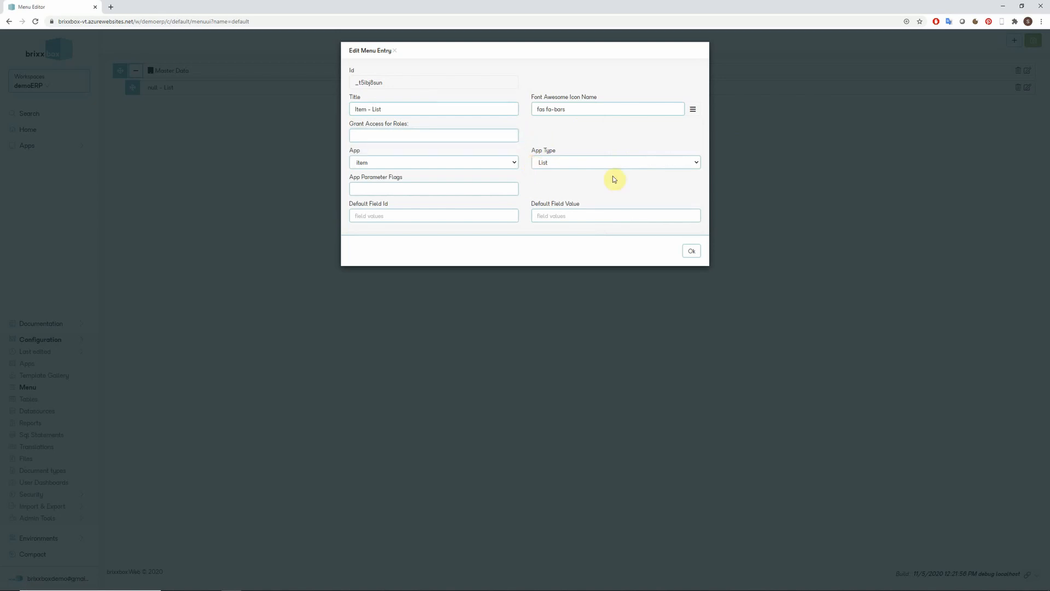
left_click(695, 165)
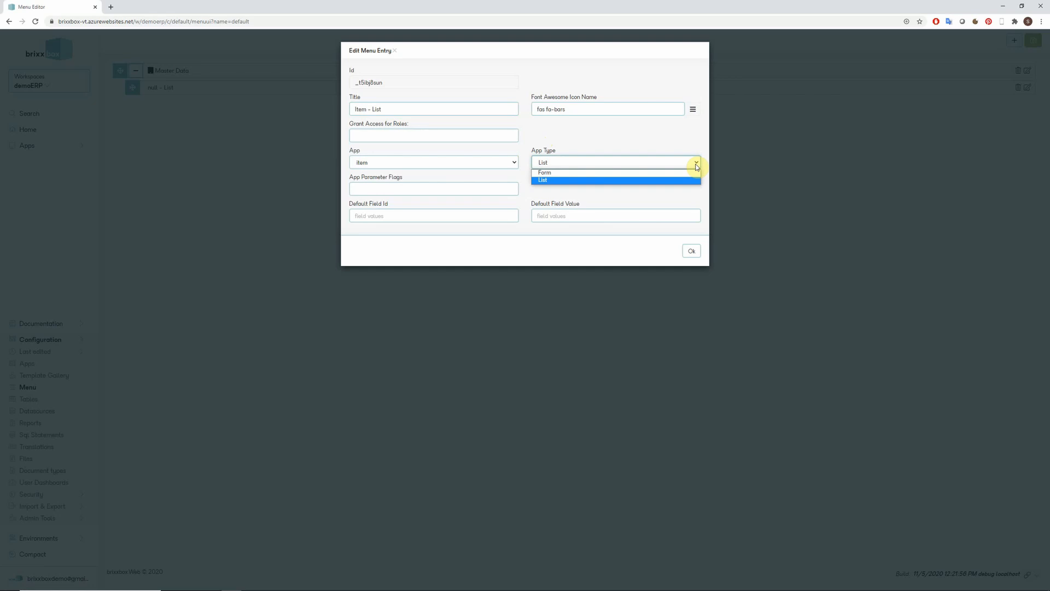
left_click(692, 253)
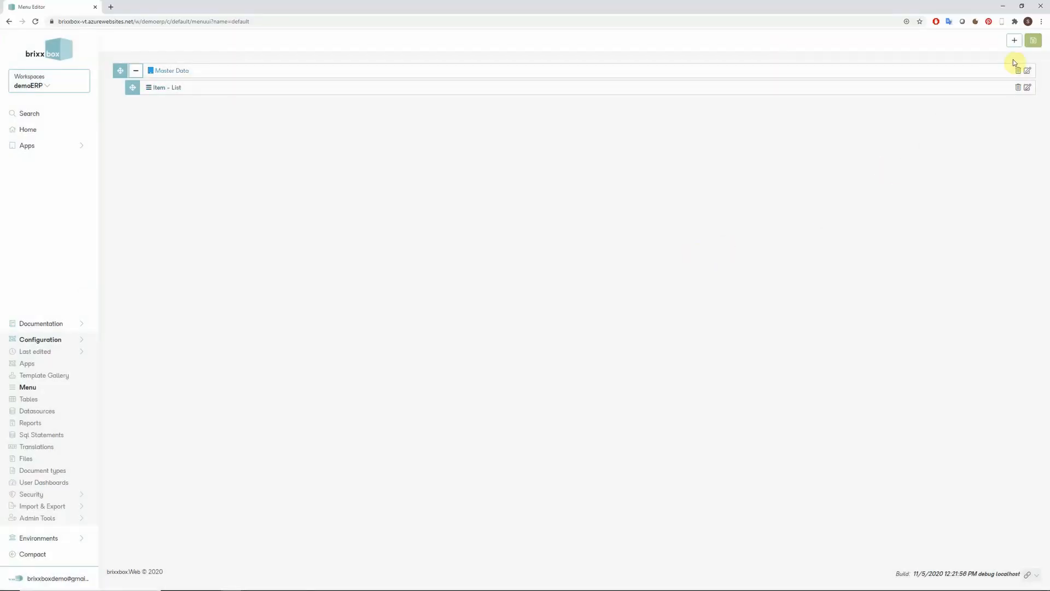
left_click(1034, 42)
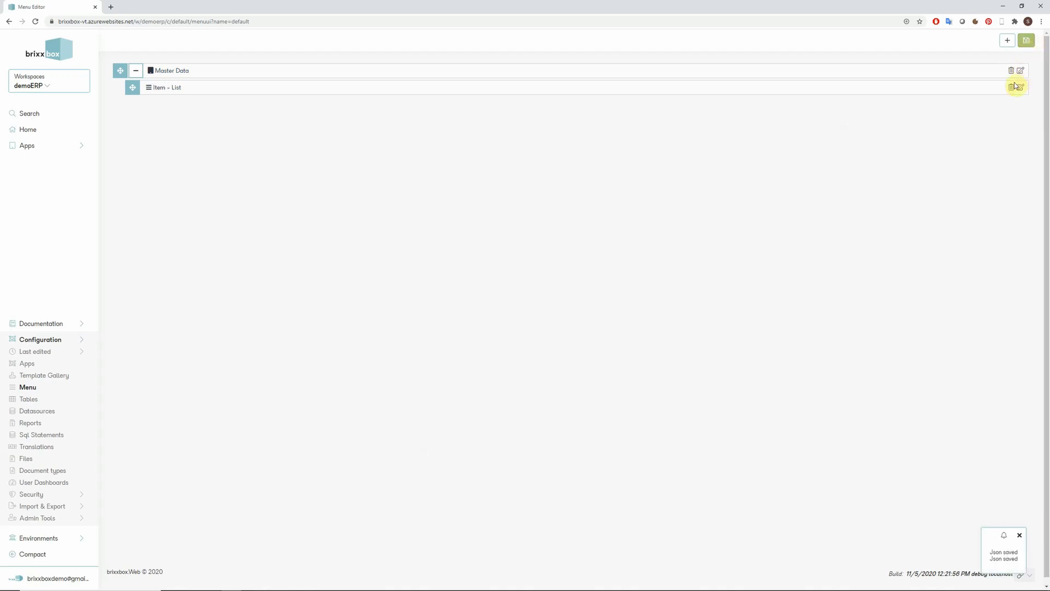
Reload the workspace start page and open the iPhone X record from the Item - List entry under Master Data
left_click(63, 51)
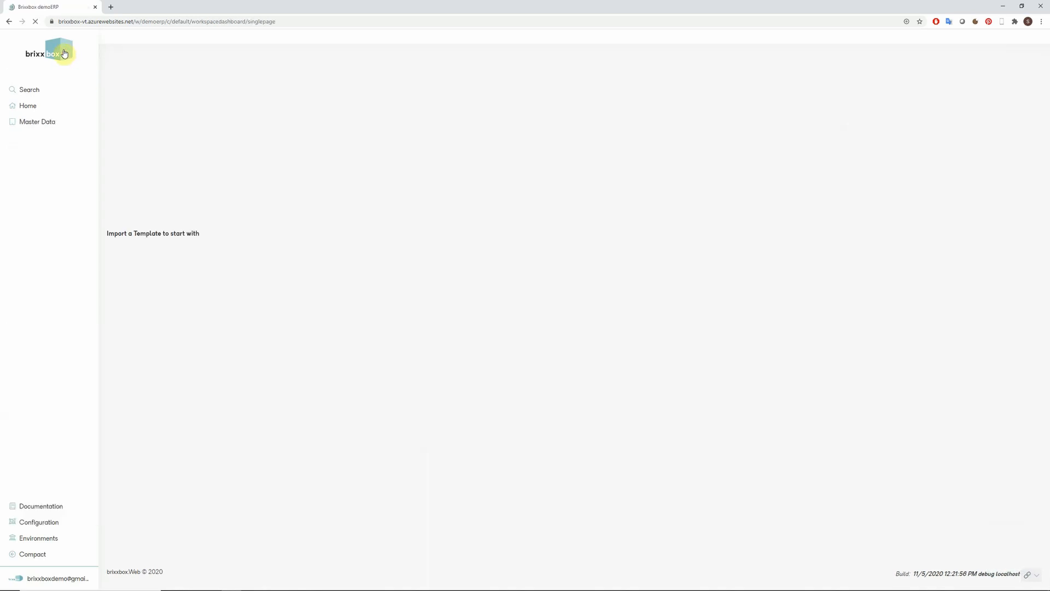
left_click(81, 145)
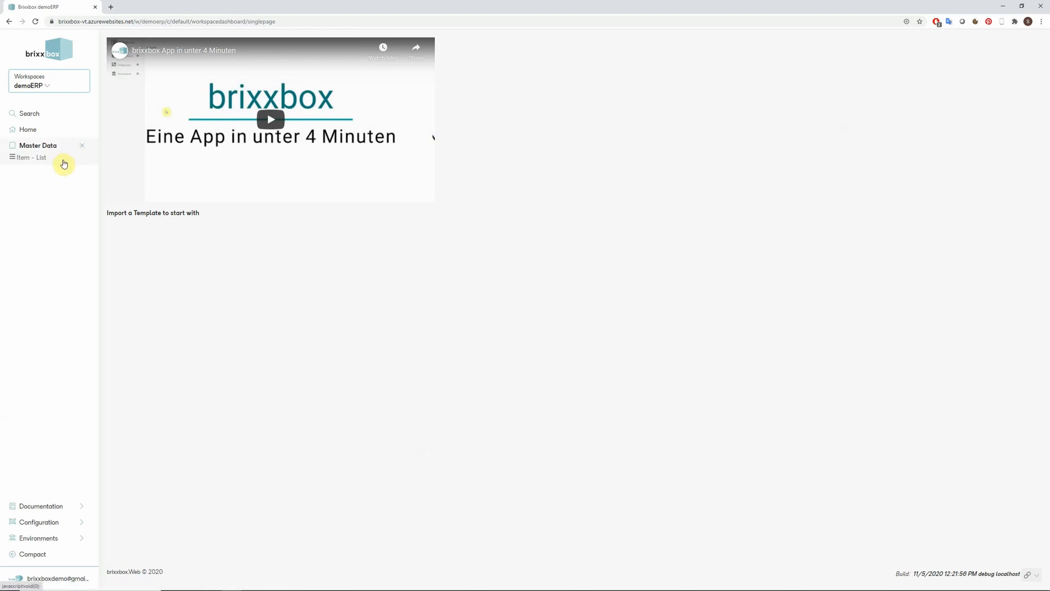
left_click(44, 161)
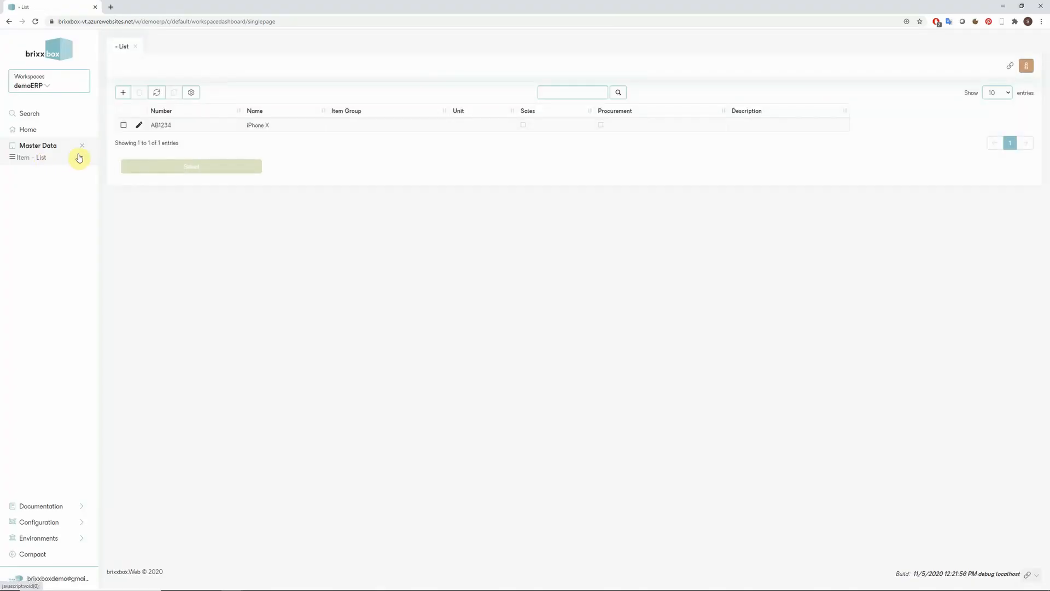
left_click(141, 128)
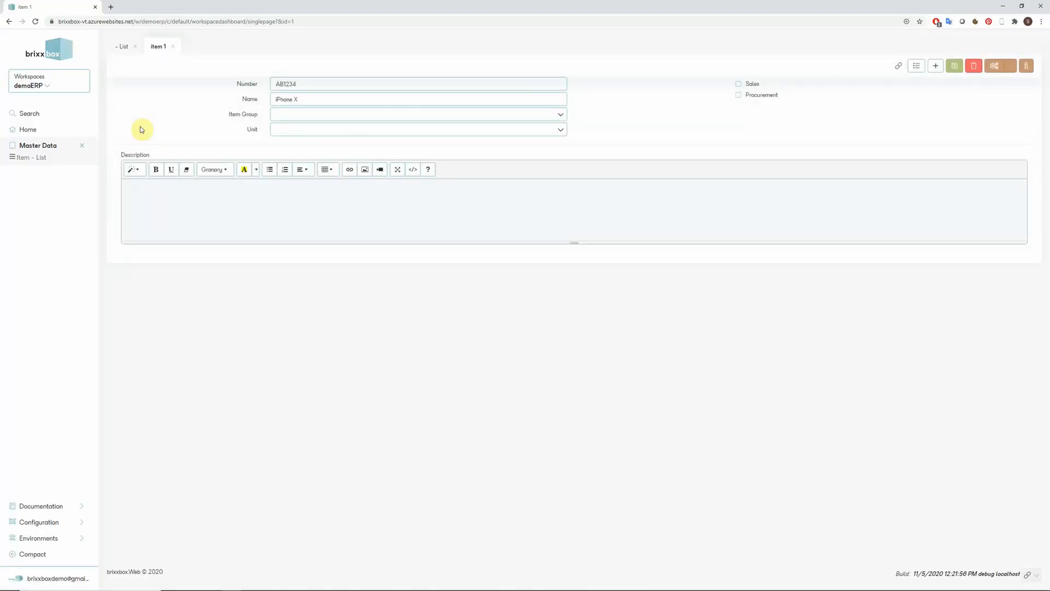
left_click(991, 72)
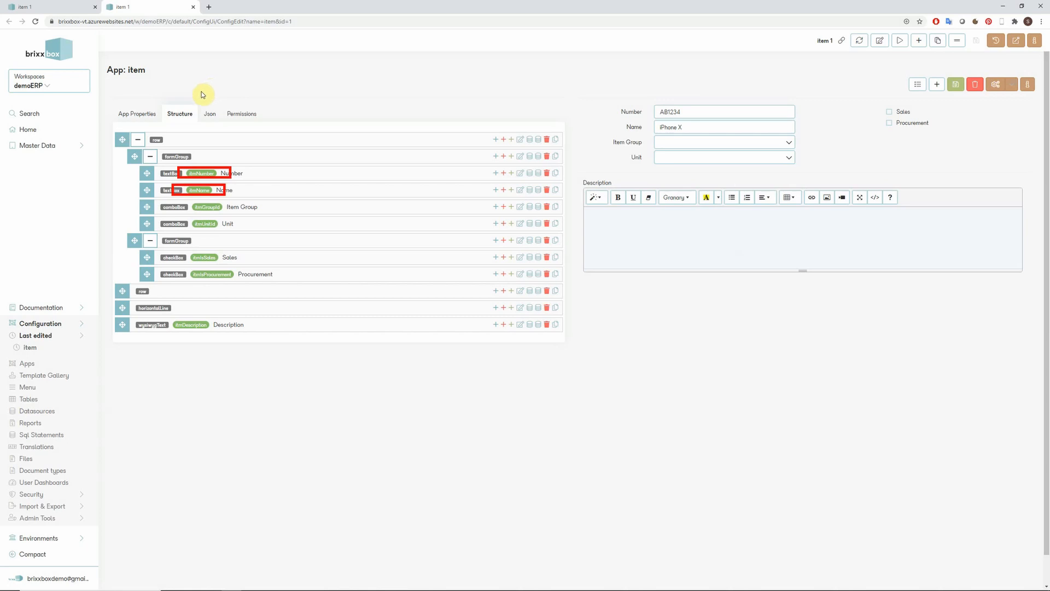
left_click(133, 115)
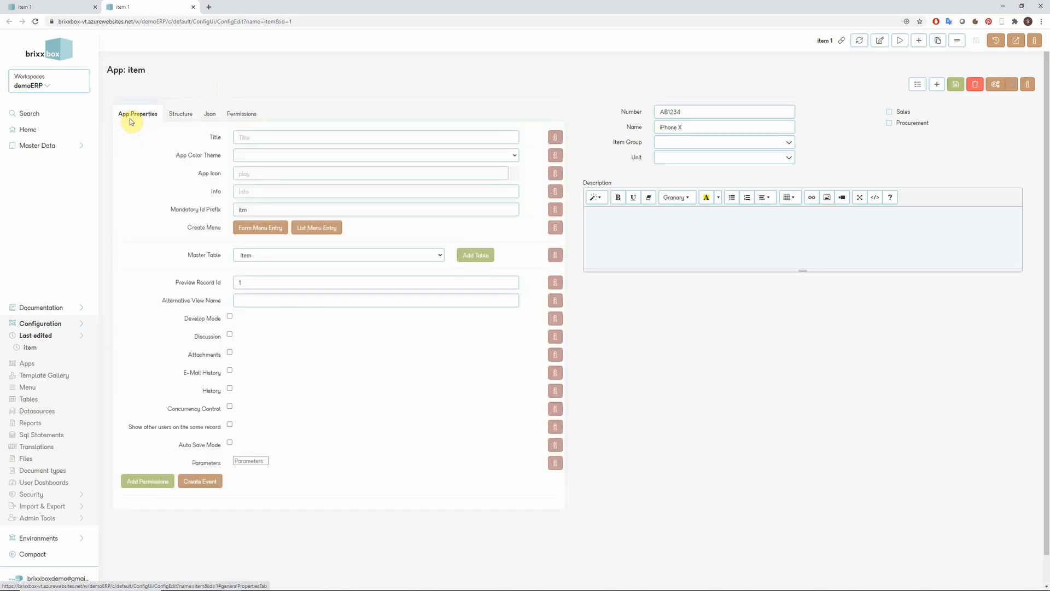
left_click(250, 138)
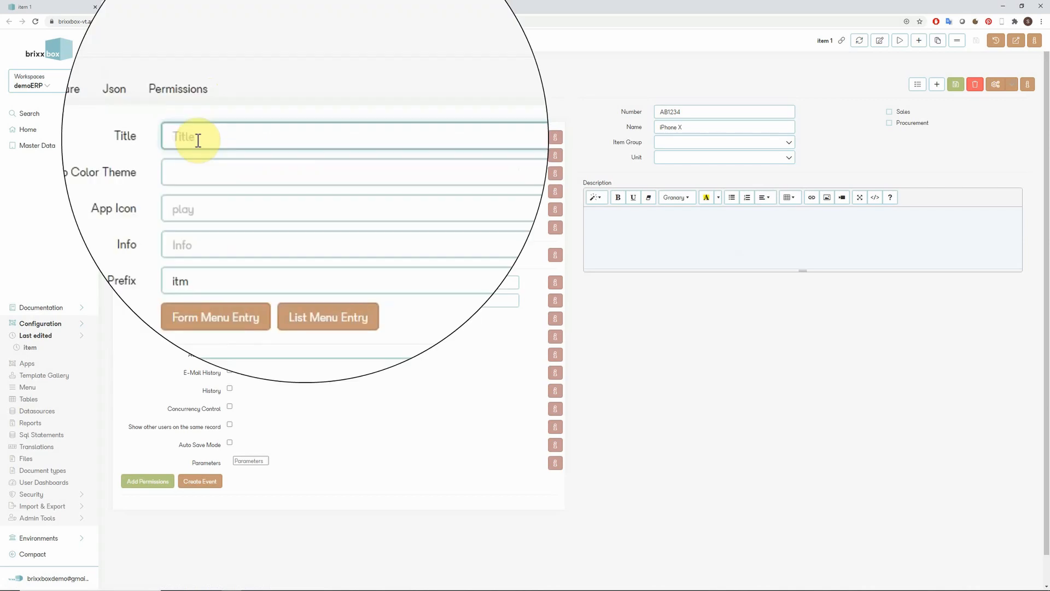
type("a")
type("itmNul")
type("mber @")
type("itmName")
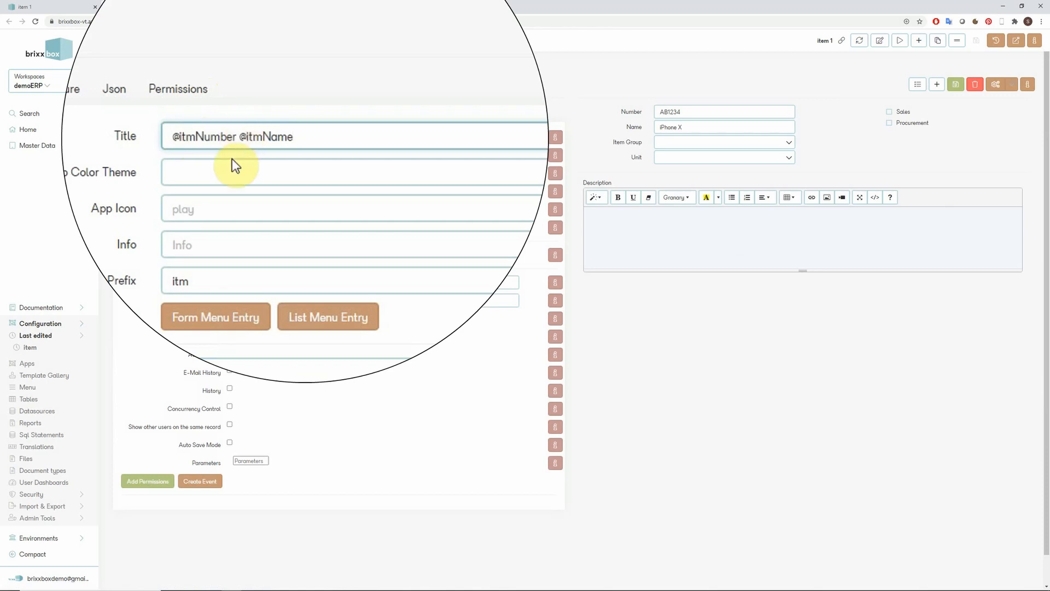
left_click(262, 173)
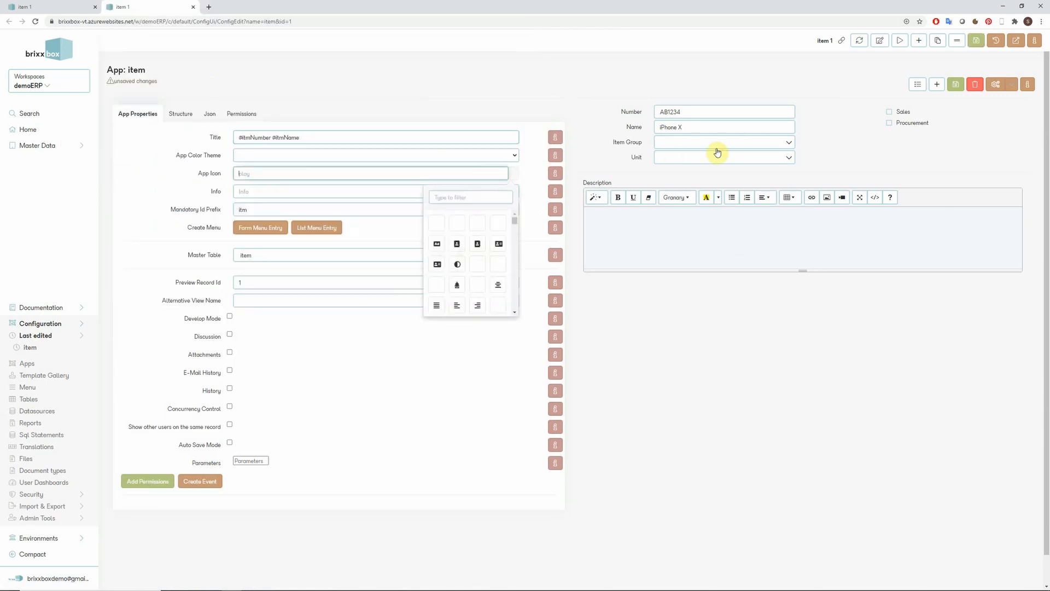
left_click(607, 166)
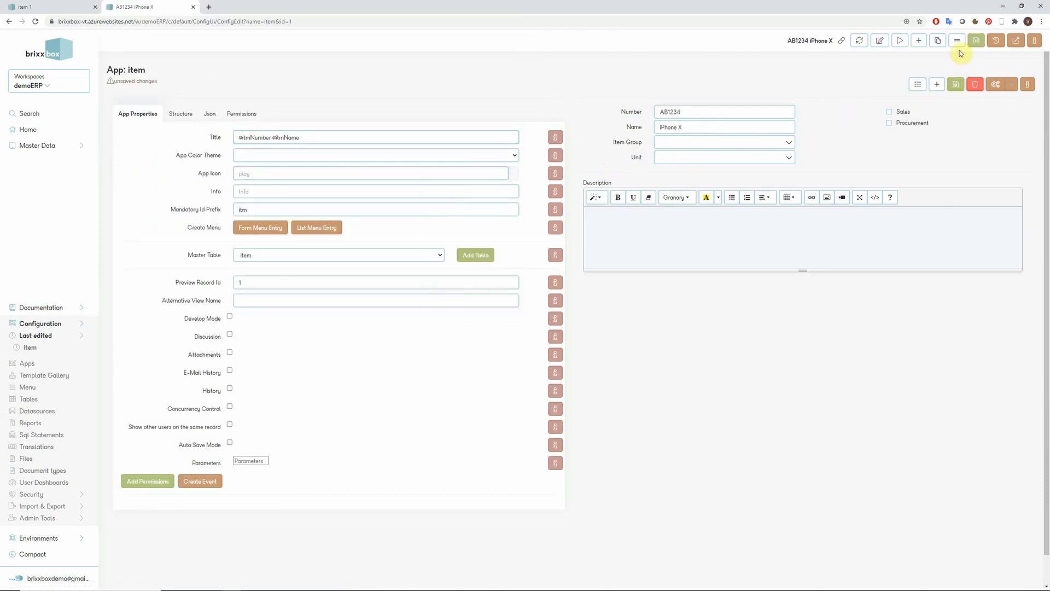
left_click(976, 43)
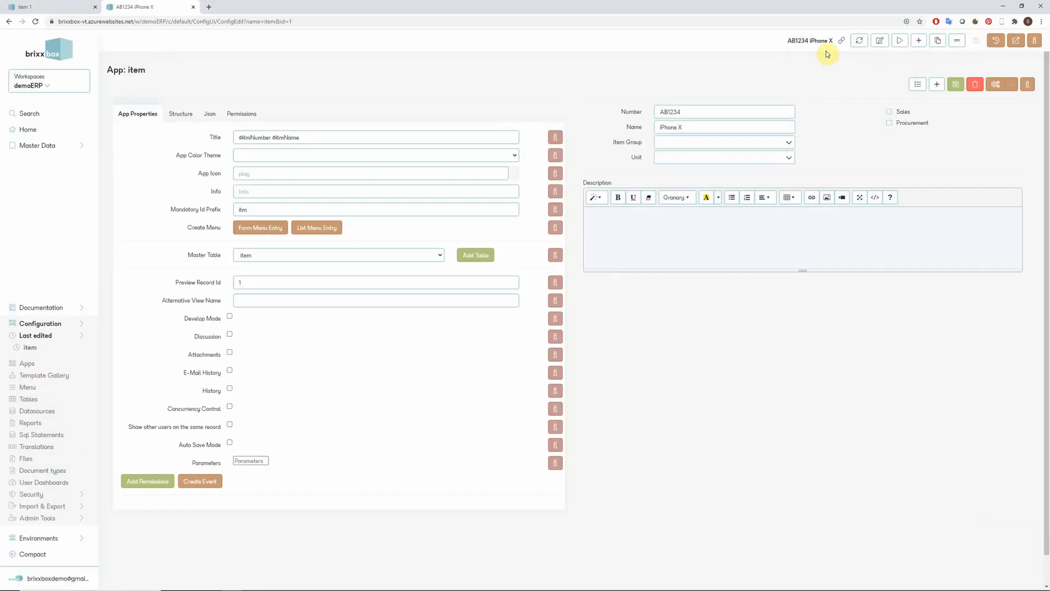
Close the open item record in the workspace and reopen it from the list to check its title
left_click(58, 8)
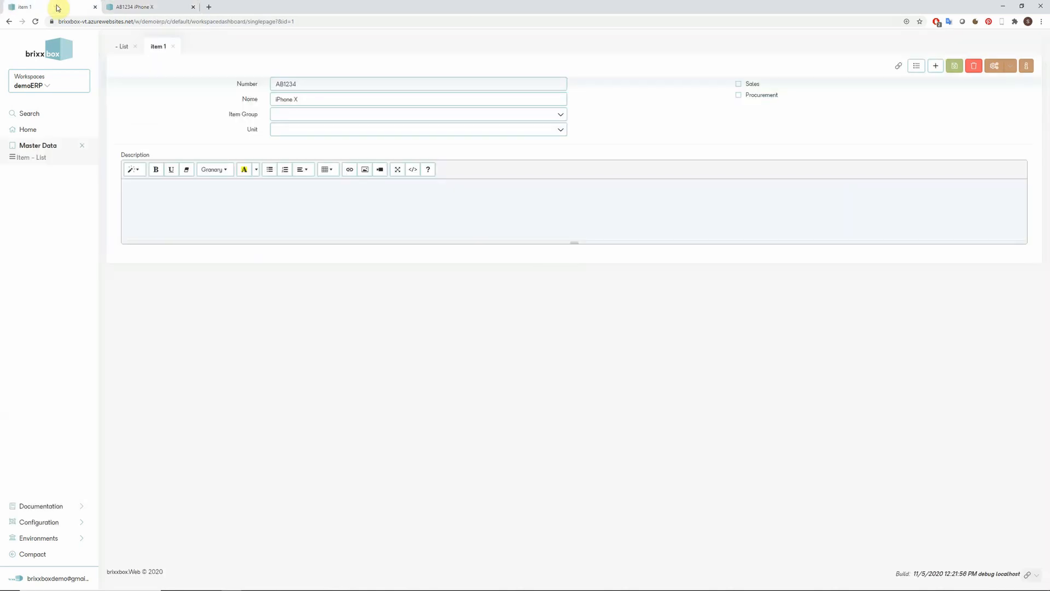
left_click(173, 47)
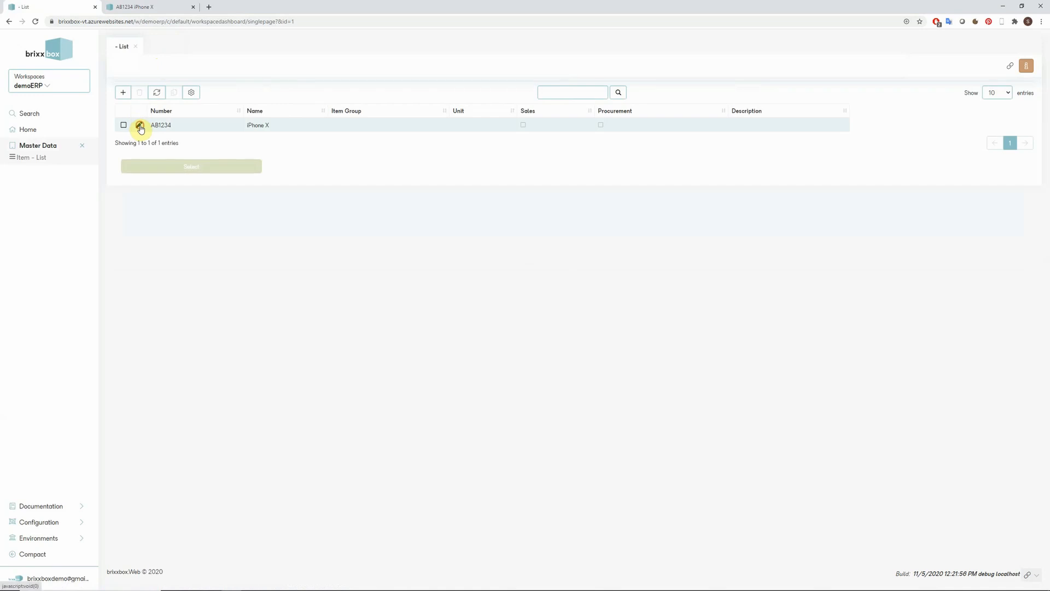
left_click(139, 125)
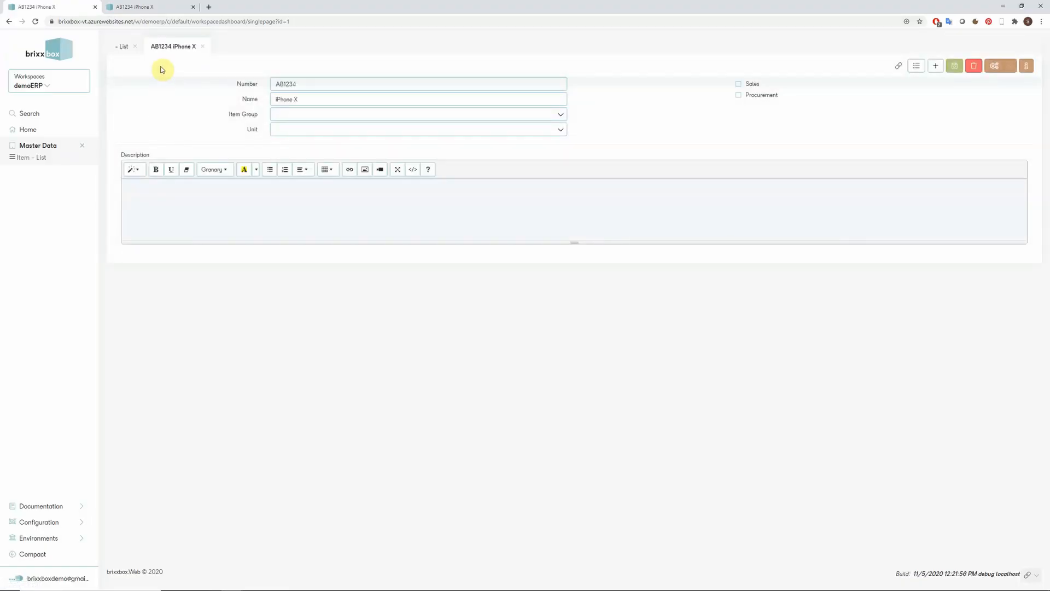
In the item app's configuration, add a notEmpty validator to both the Number and the Name text boxes, keeping the default error message
left_click(158, 9)
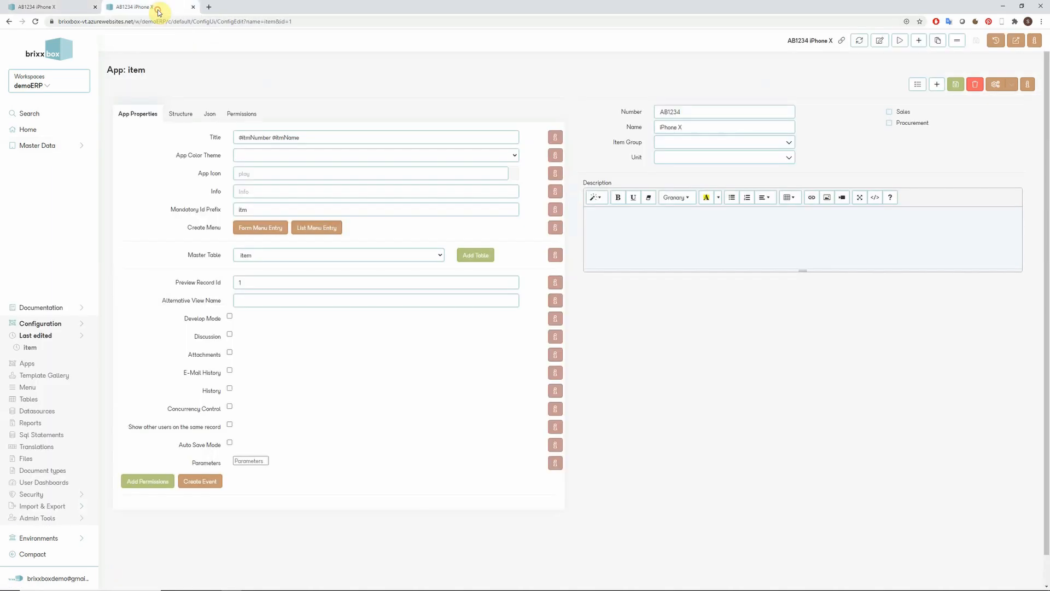
left_click(182, 114)
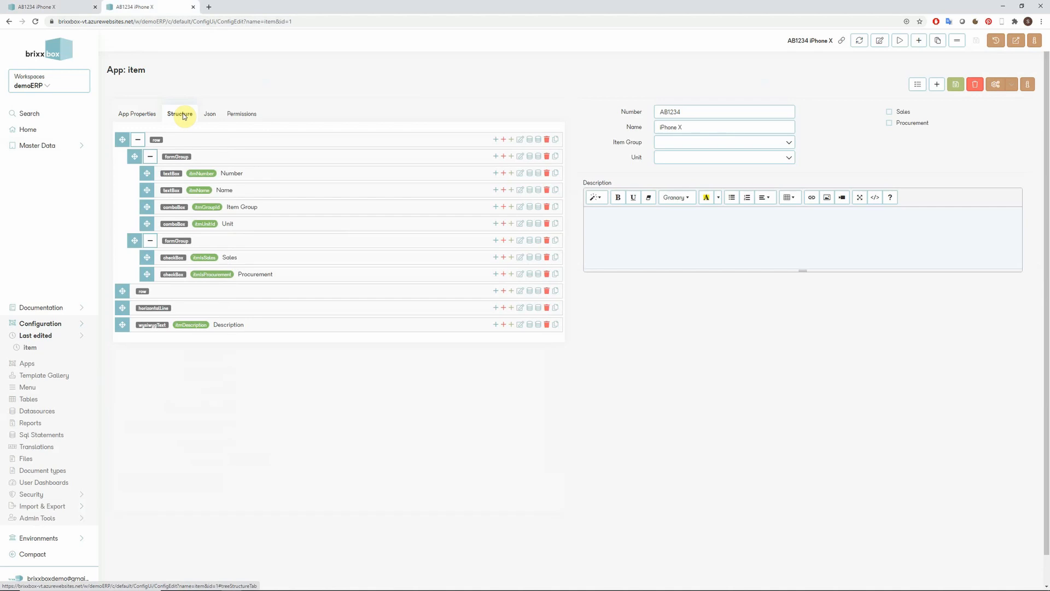
left_click(510, 174)
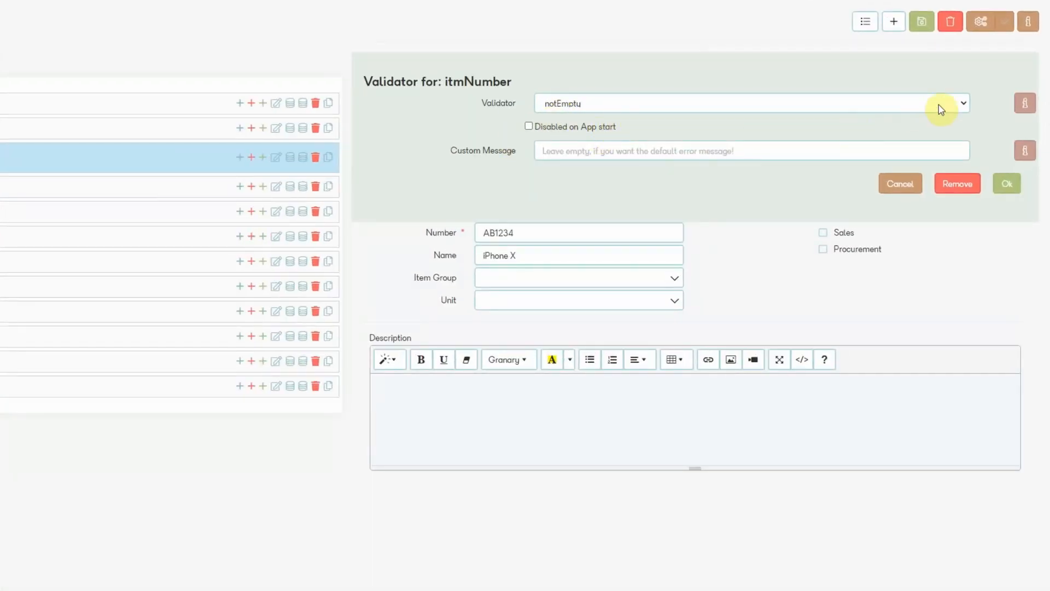
left_click(963, 104)
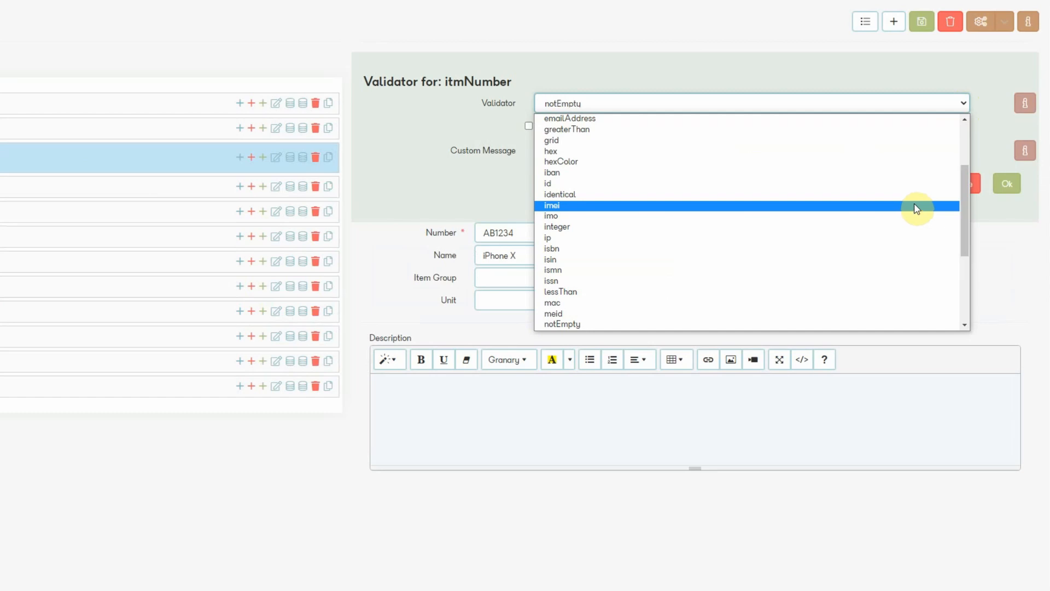
left_click(990, 149)
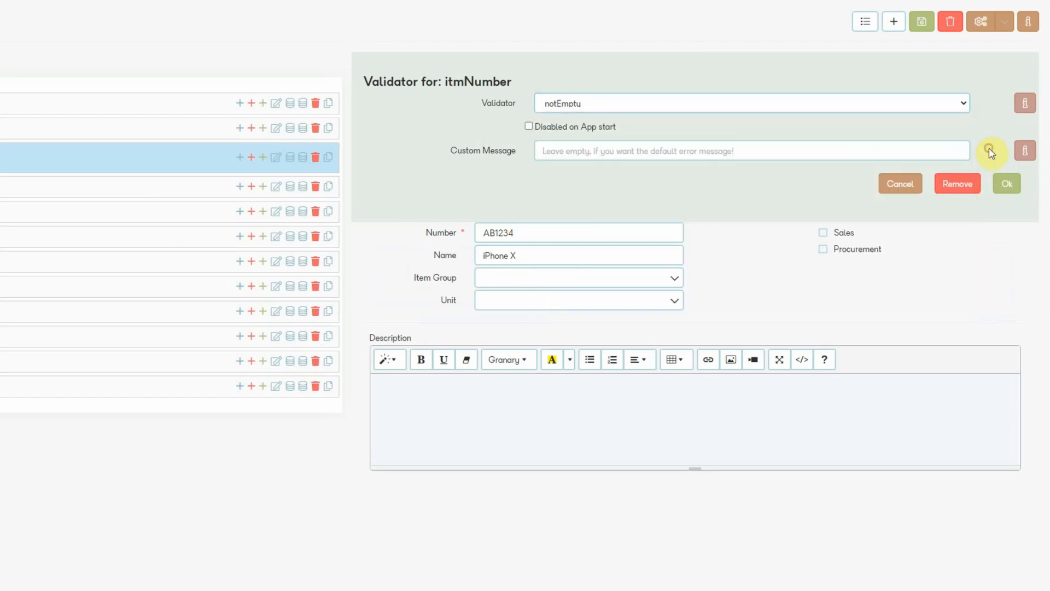
left_click(1005, 186)
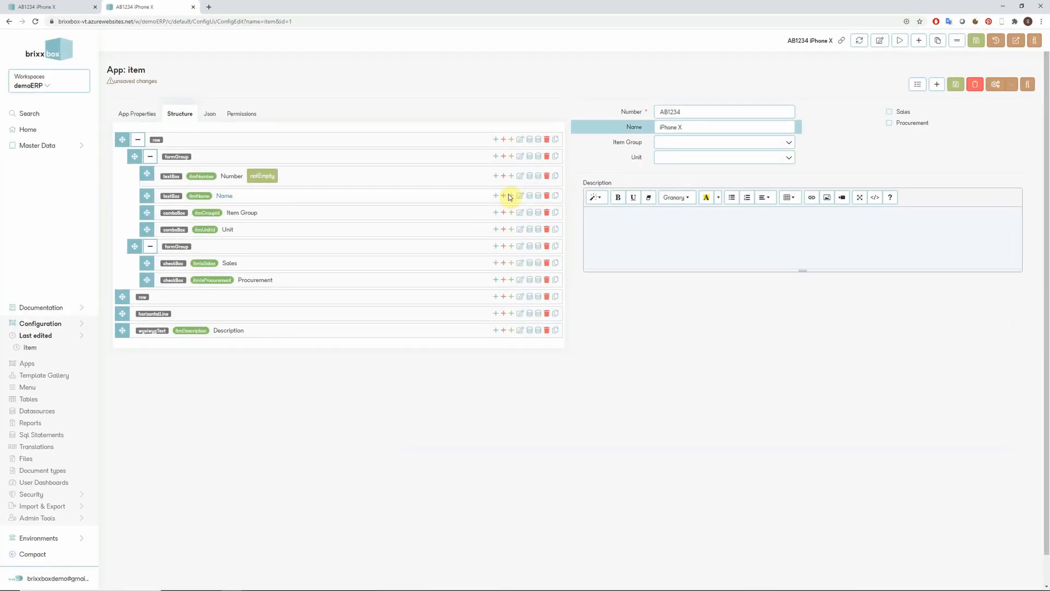
left_click(509, 196)
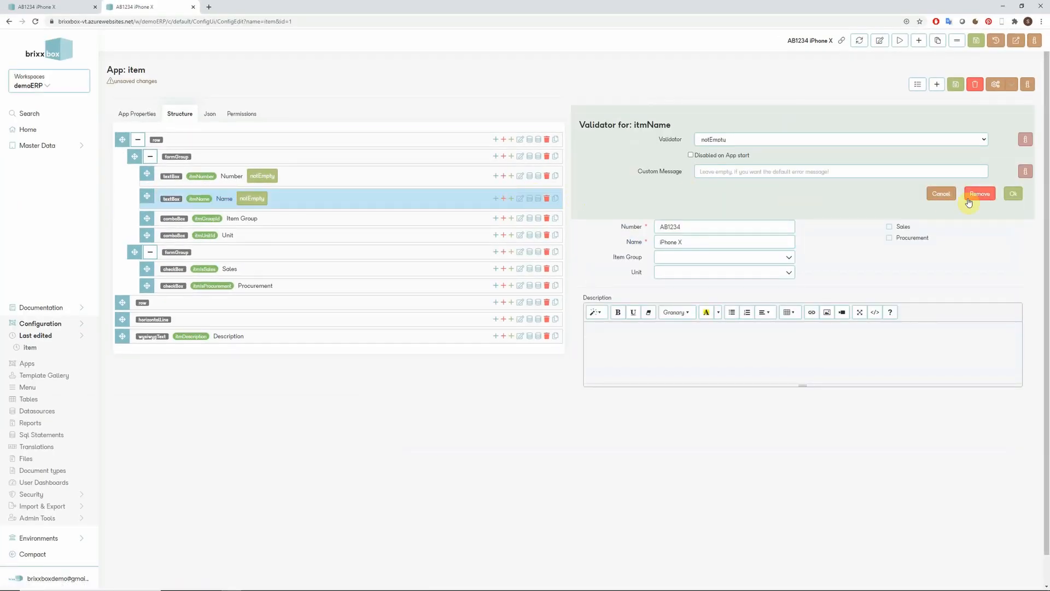
left_click(1013, 194)
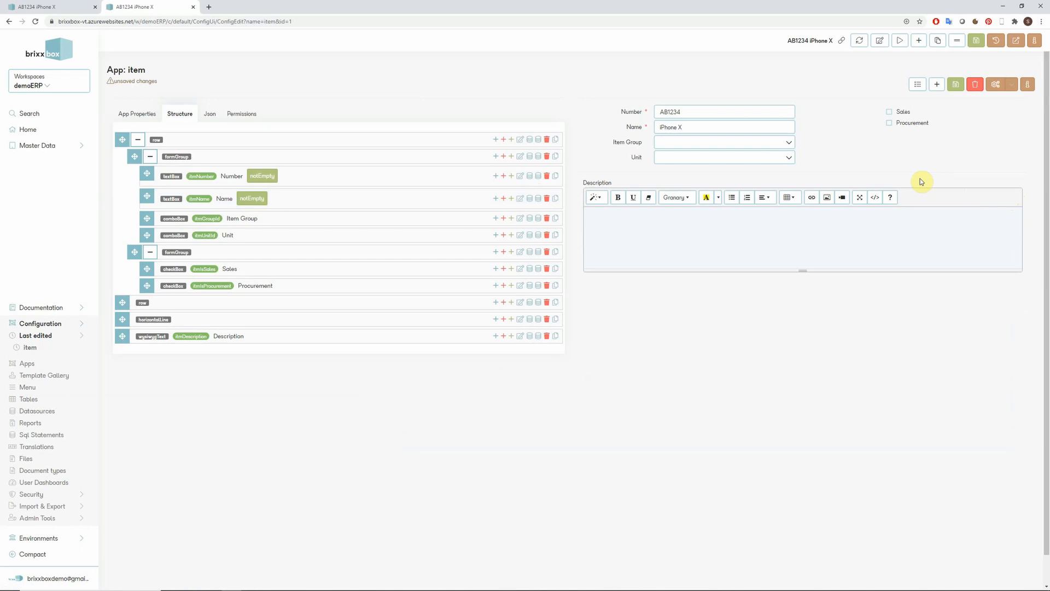
Set the Number text box's input mask RegEx to [A-Z]{2}[0-9]{4} and save the item app's configuration
left_click(521, 176)
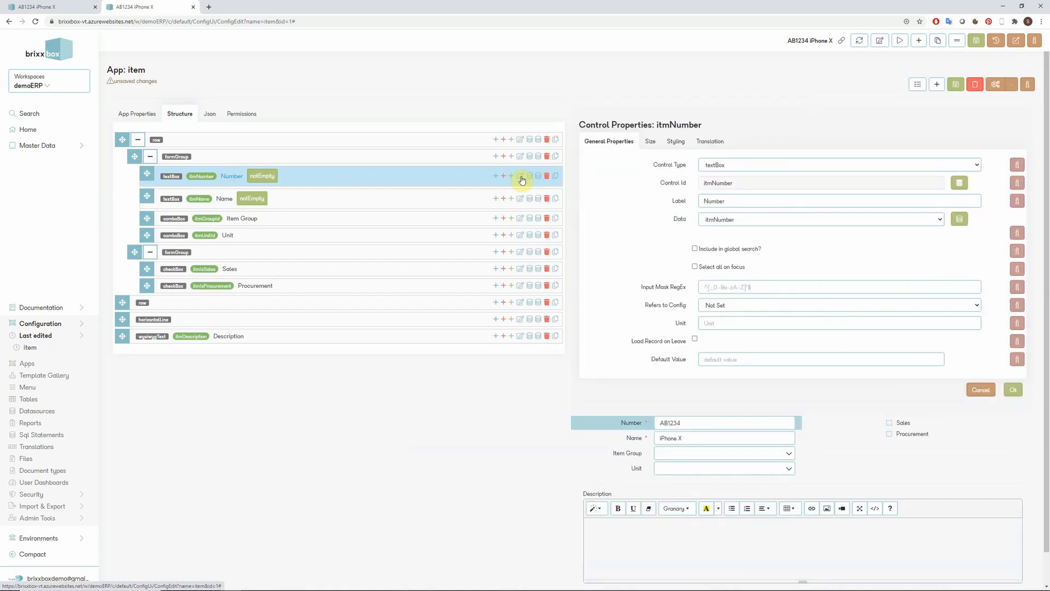
left_click(706, 288)
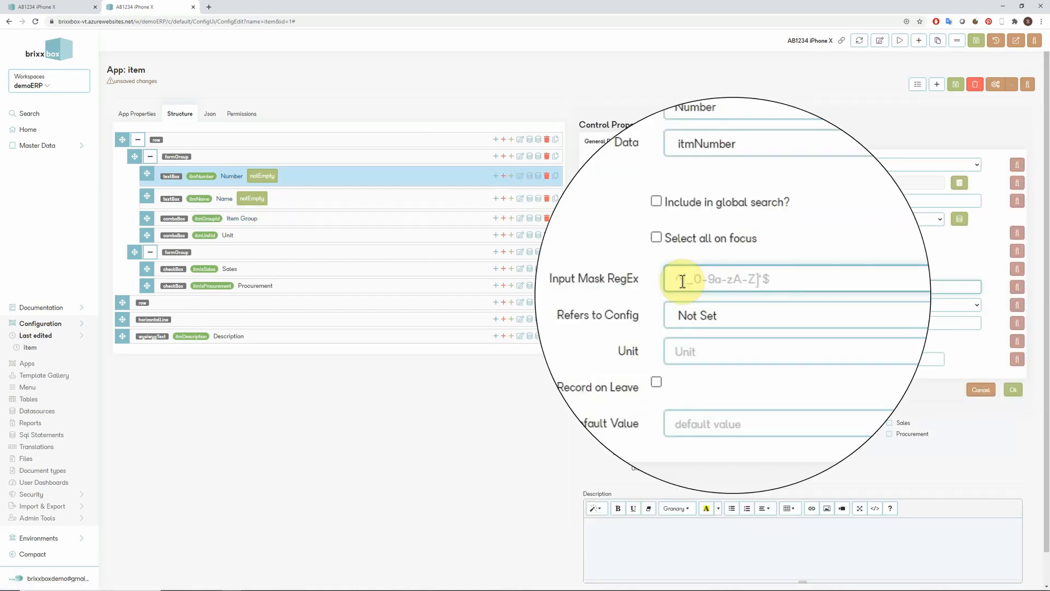
type("[")
type("A-Z]")
type("[")
type("2")
type("}")
type("[")
type("0-9")
type("]")
type("{4")
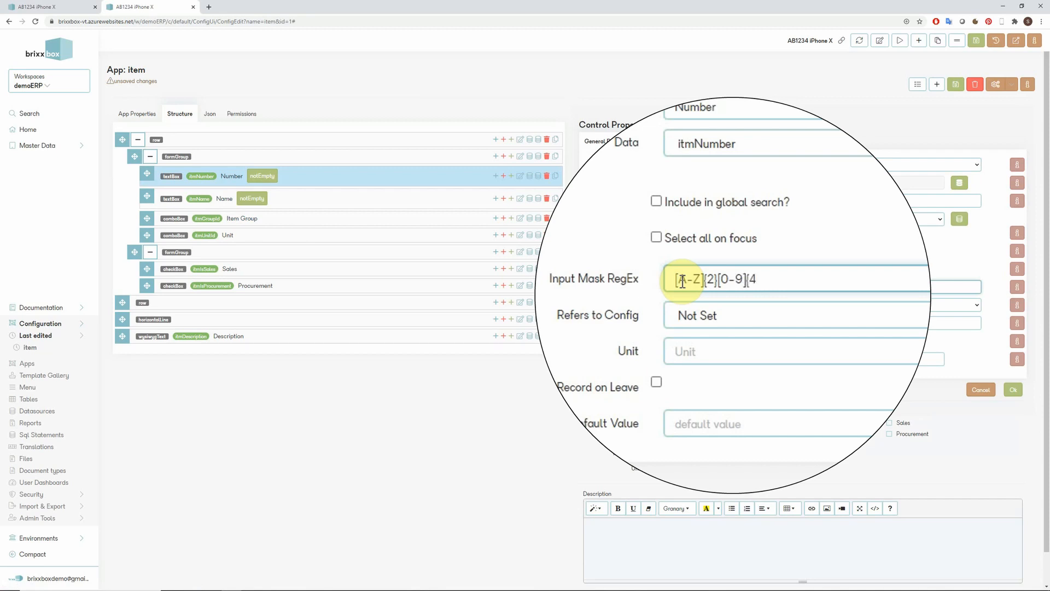
type("}")
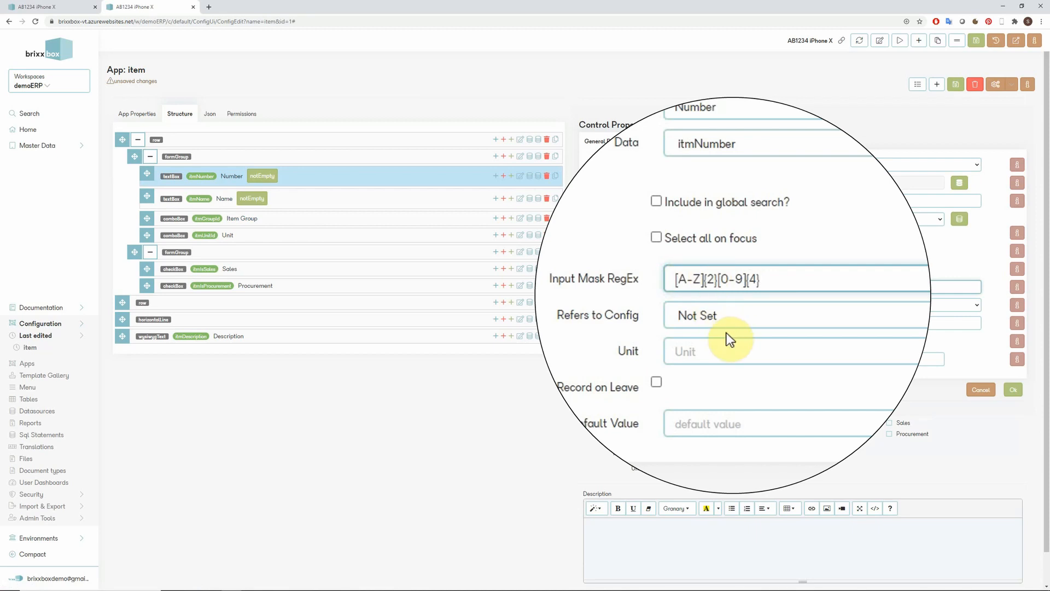
left_click(1013, 392)
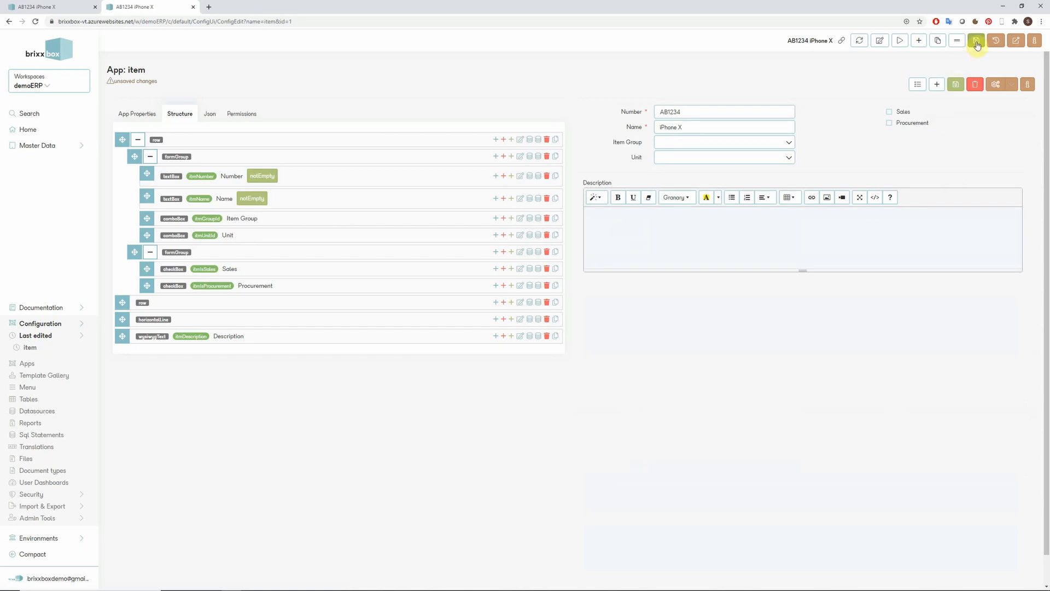
left_click(977, 41)
Return to the workspace, close the open iPhone X record and start a new item record with number AG3214
left_click(41, 5)
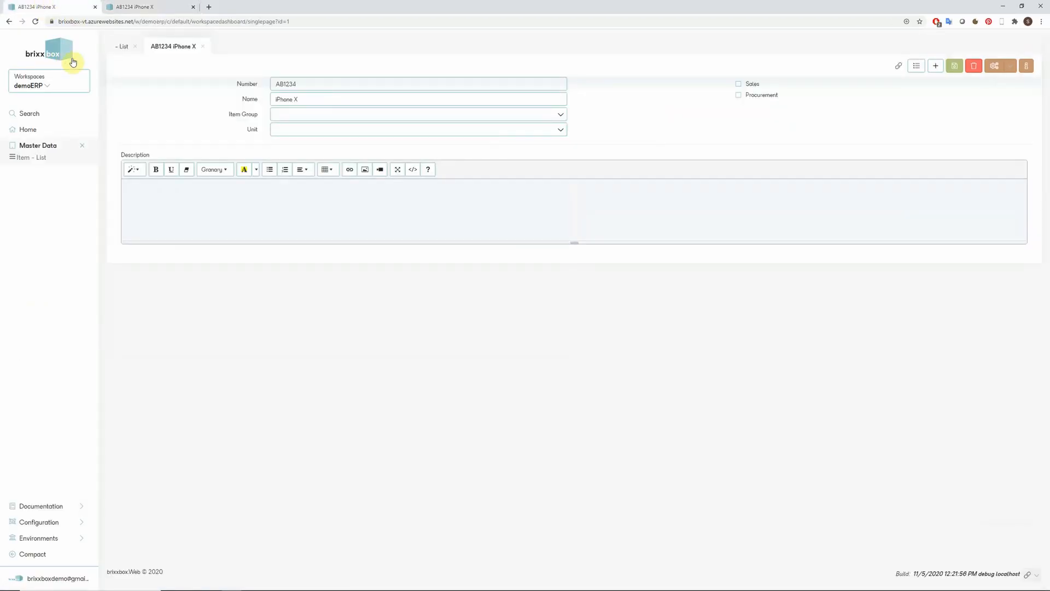
left_click(202, 47)
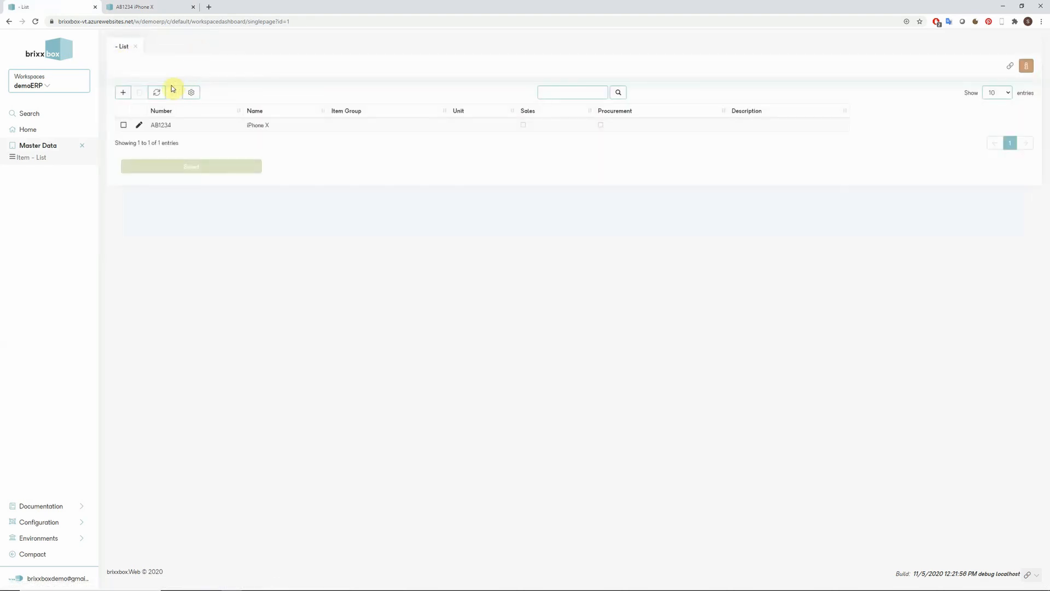
left_click(122, 93)
left_click(280, 85)
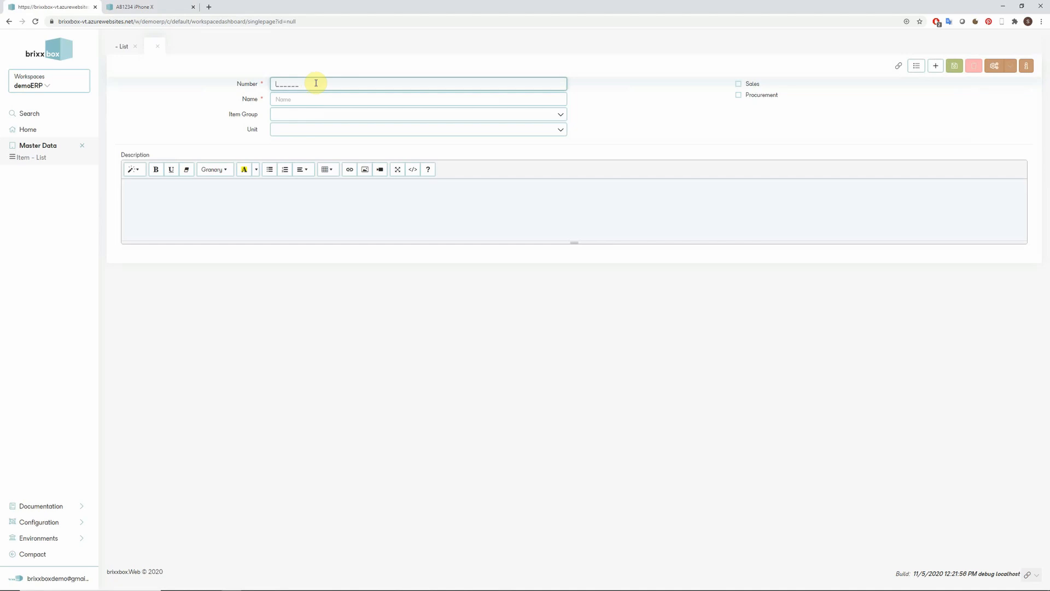
type("AG3")
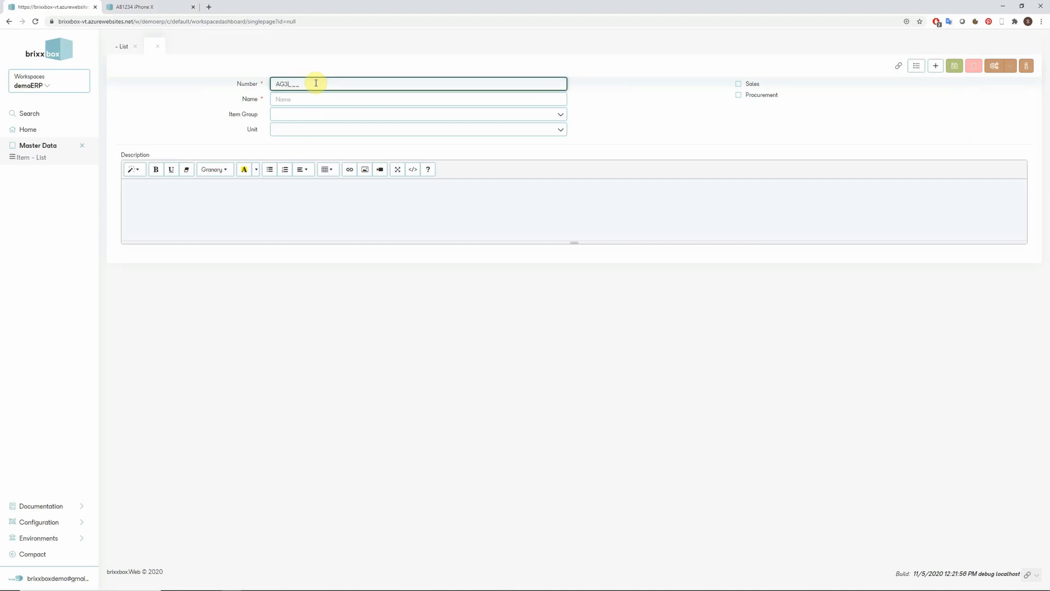
type("214")
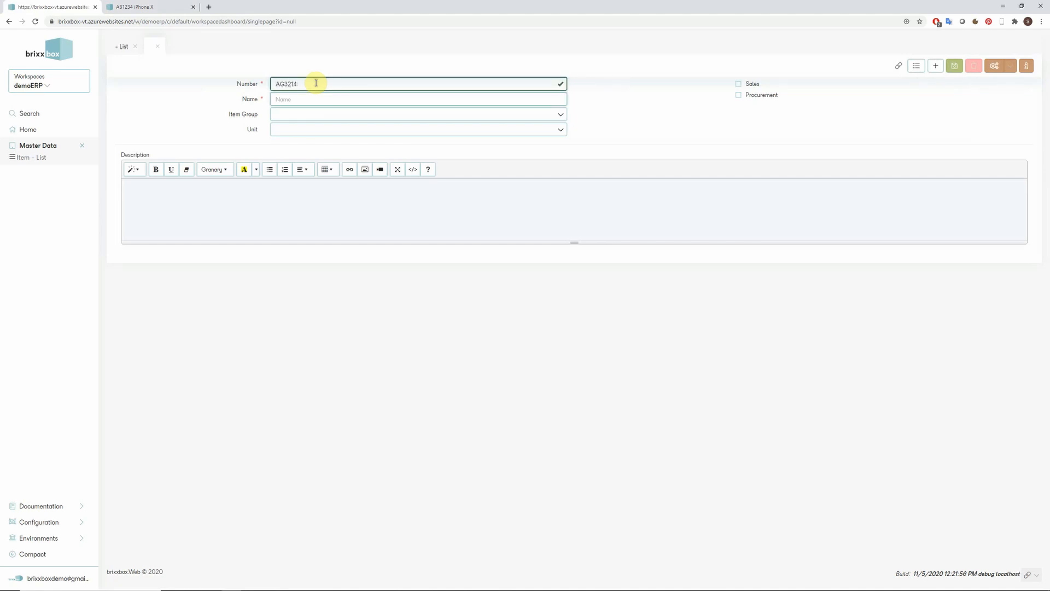
Name the new item Samsung Galaxy, enable Sales and Procurement for it, and save the record
type("Samsul")
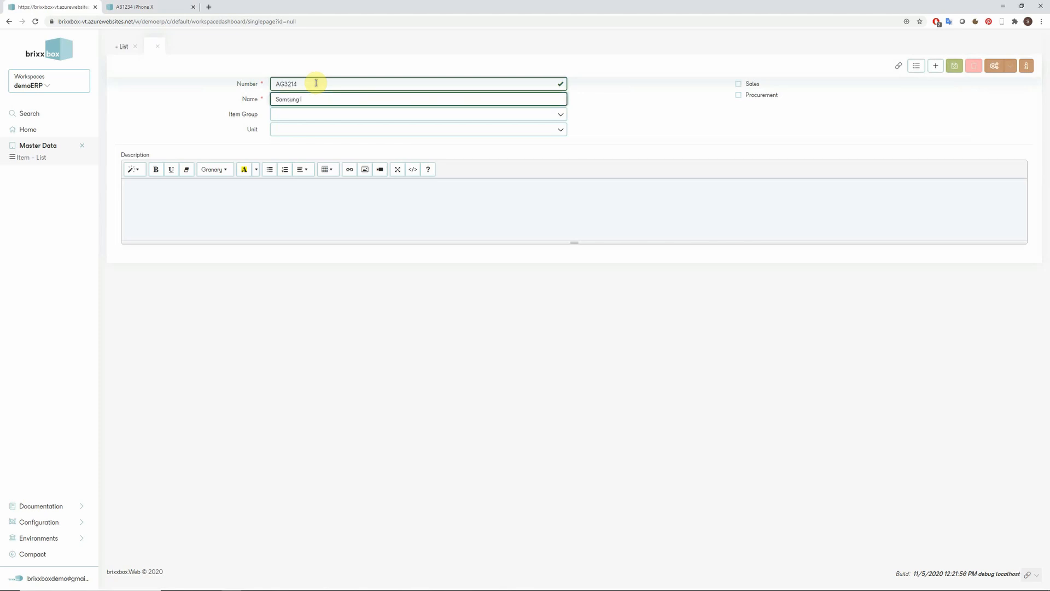
type("g Galaxy")
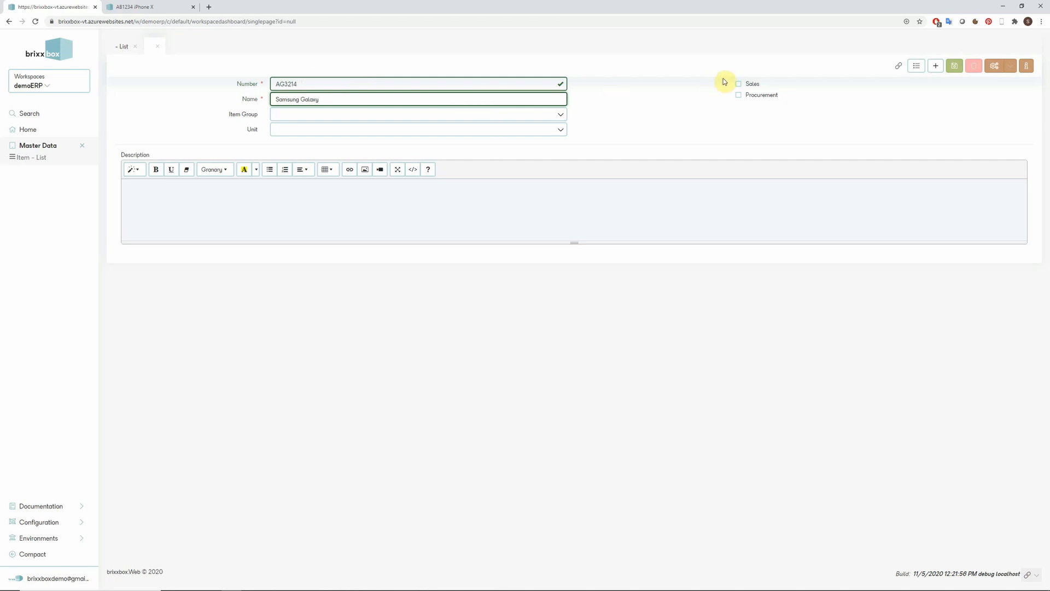
left_click(739, 85)
left_click(739, 96)
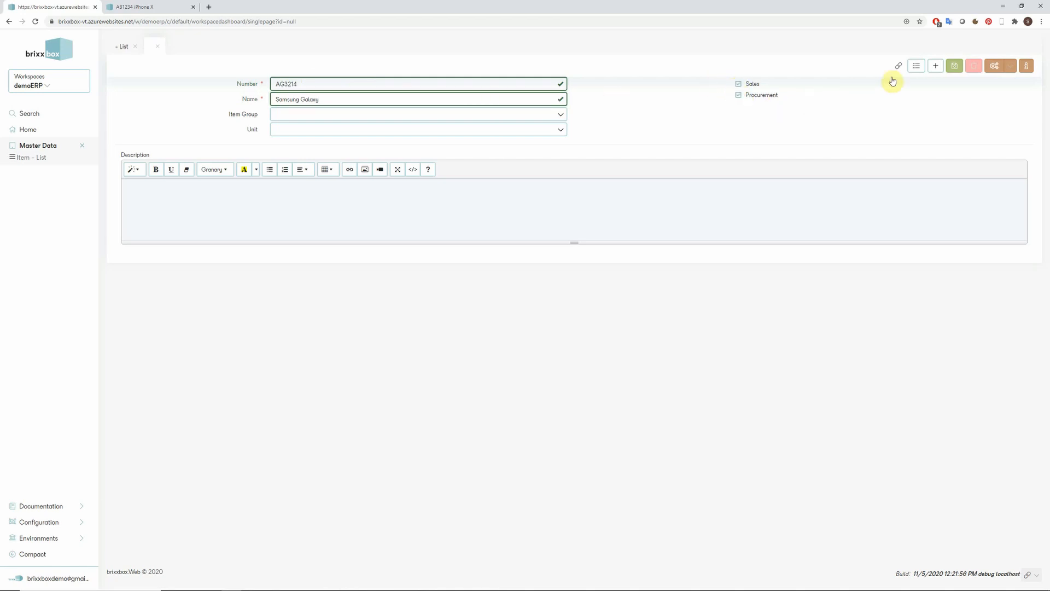
left_click(949, 70)
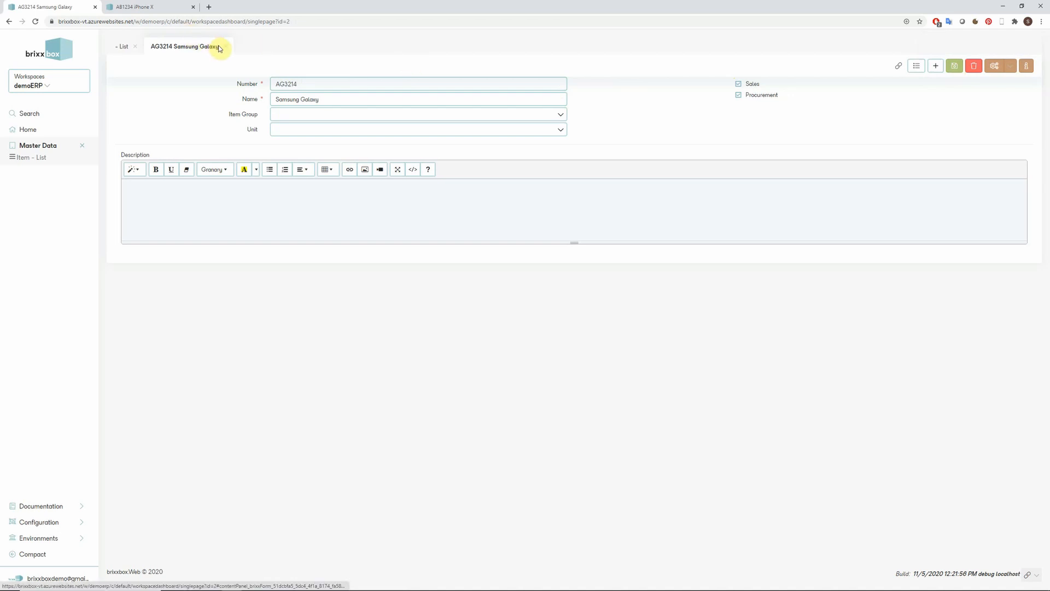
Change the Samsung Galaxy item's number to AG3232, save the record and close it
left_click(311, 85)
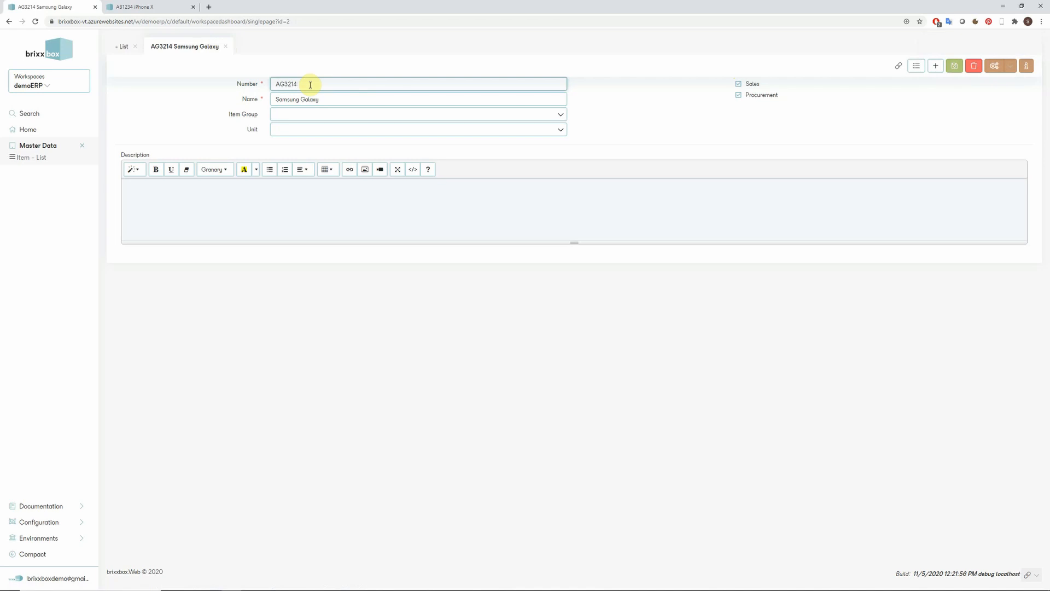
key("BackSpace")
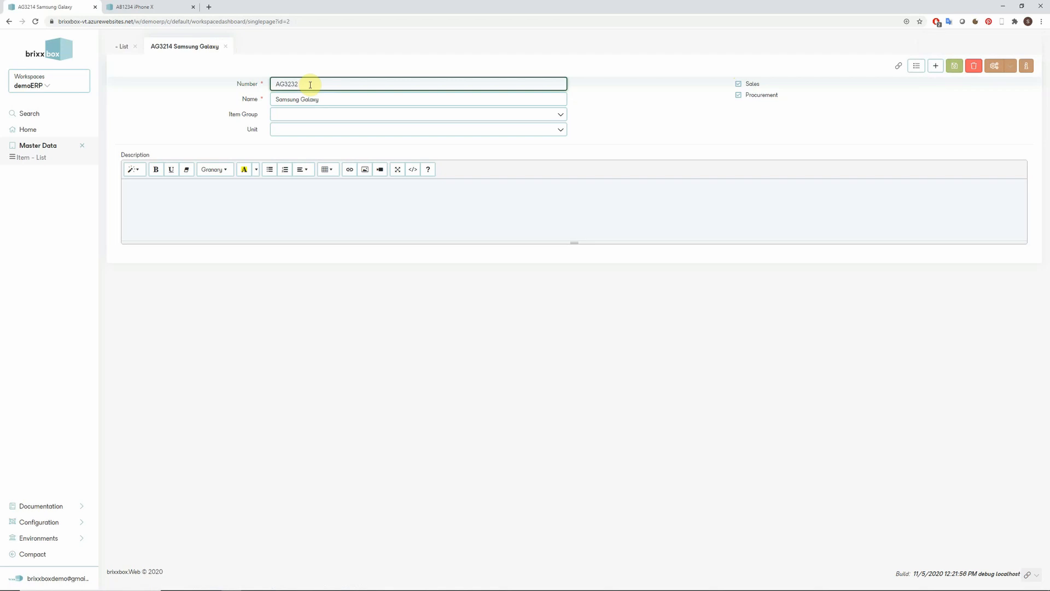
left_click(955, 68)
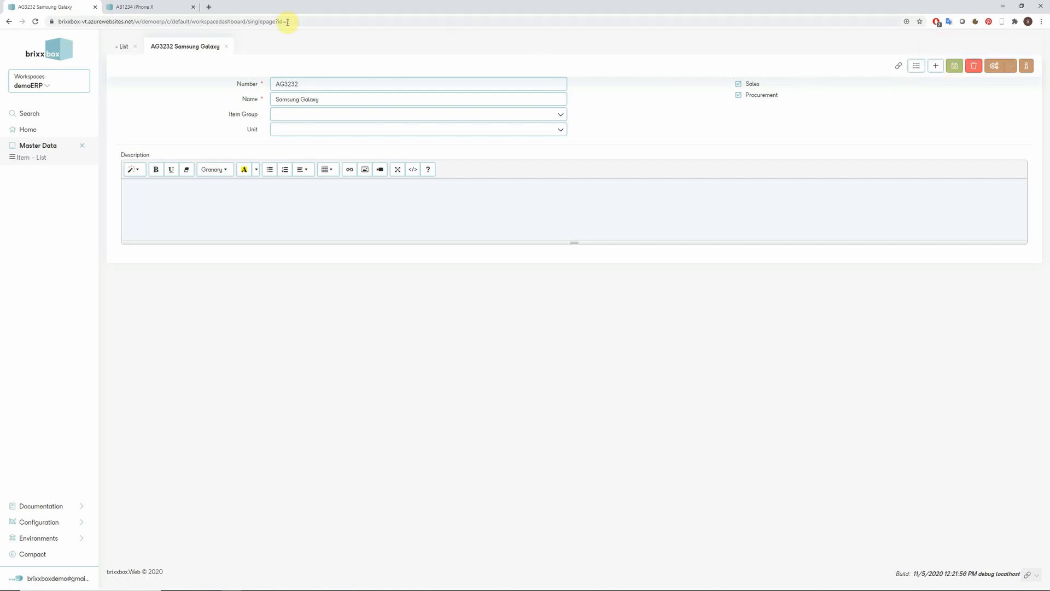
left_click(224, 46)
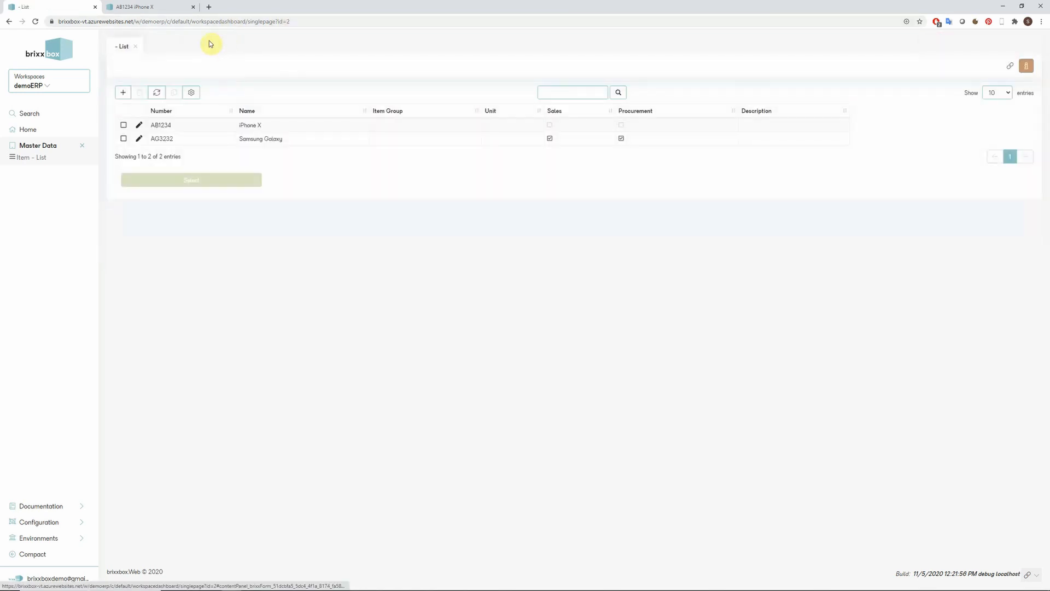
Go back to the configuration and create a new app configuration named itemgroup
left_click(156, 8)
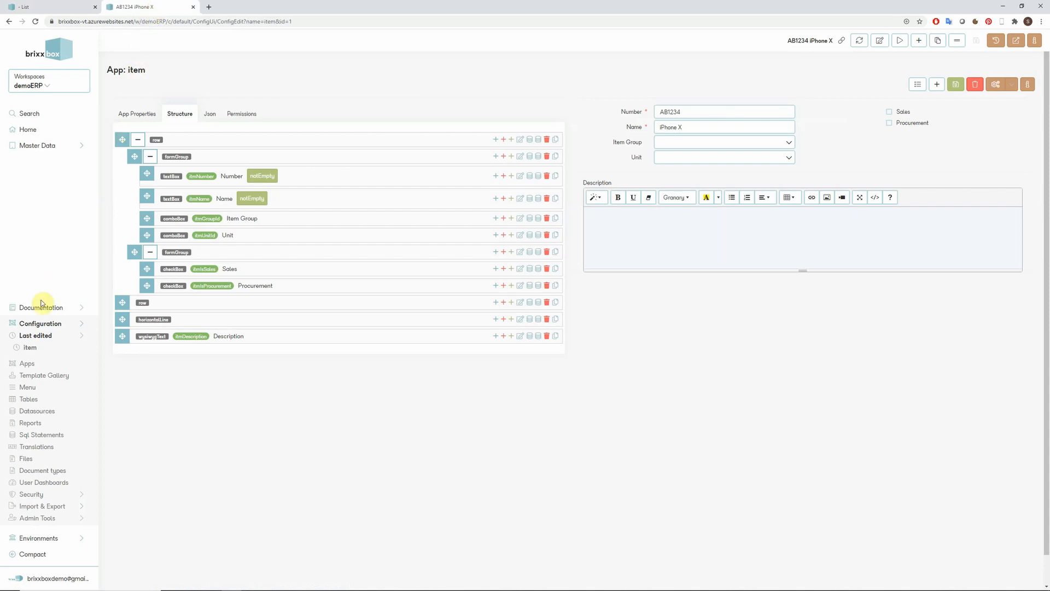
left_click(28, 364)
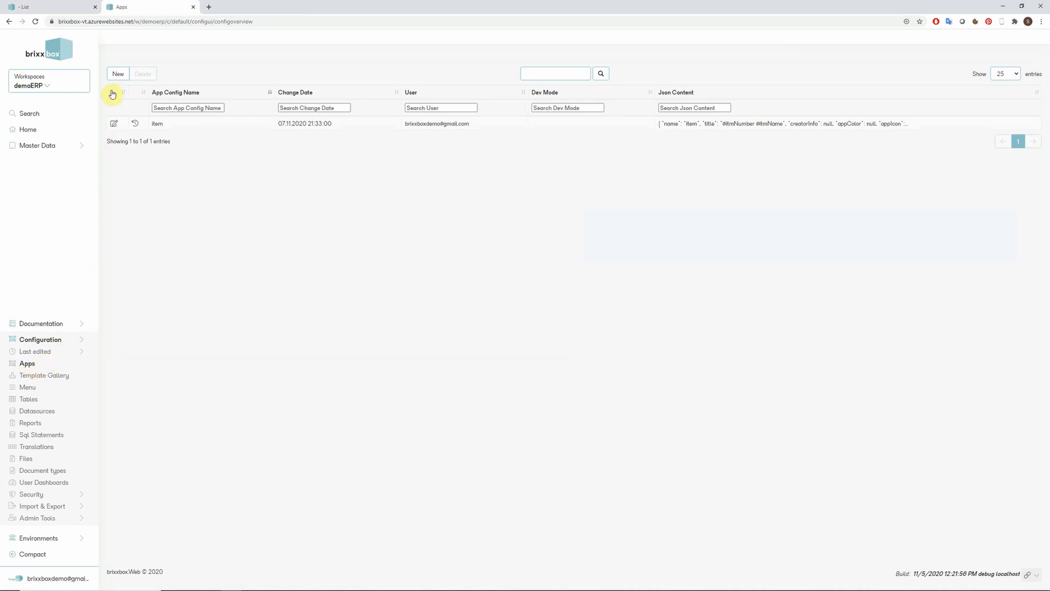
left_click(119, 76)
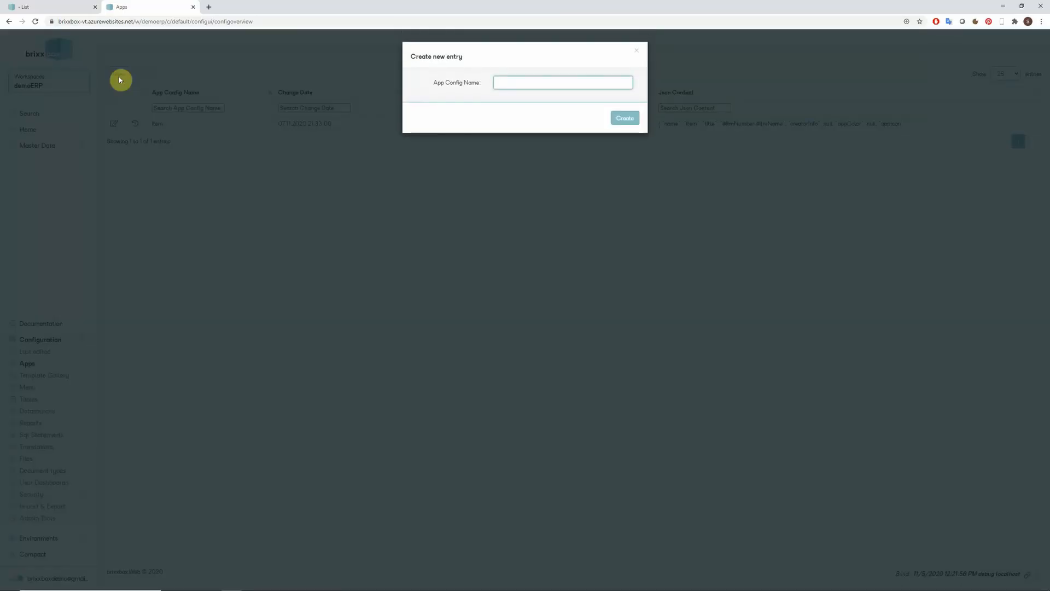
type("itemgro")
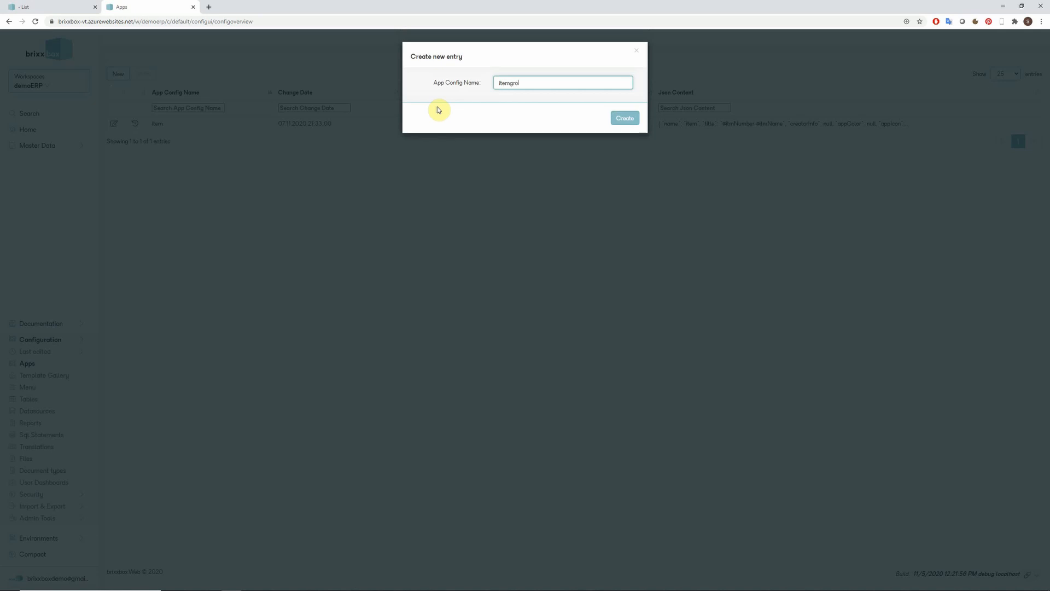
type("up")
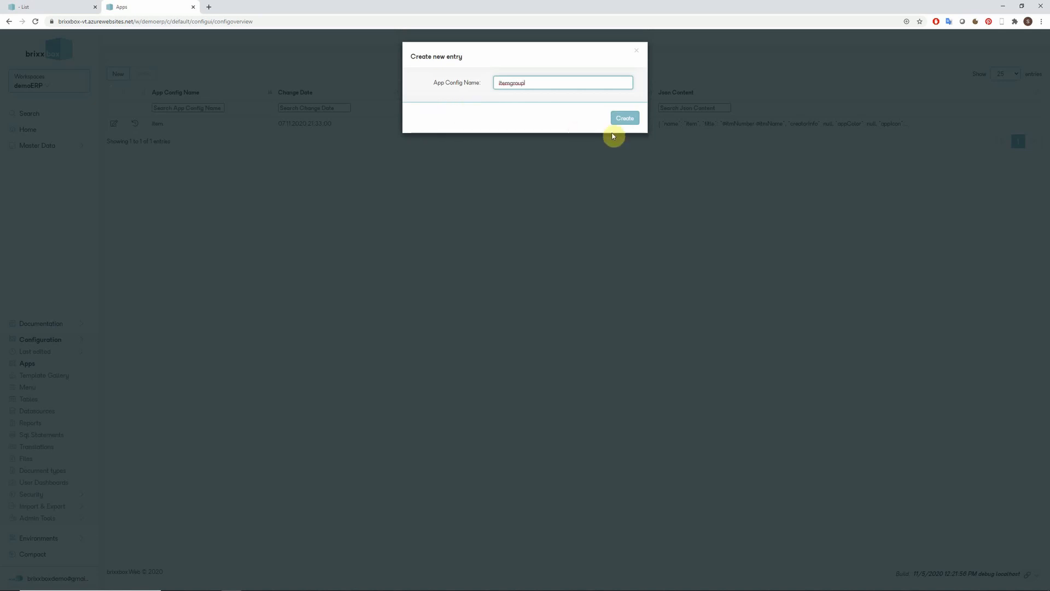
left_click(627, 120)
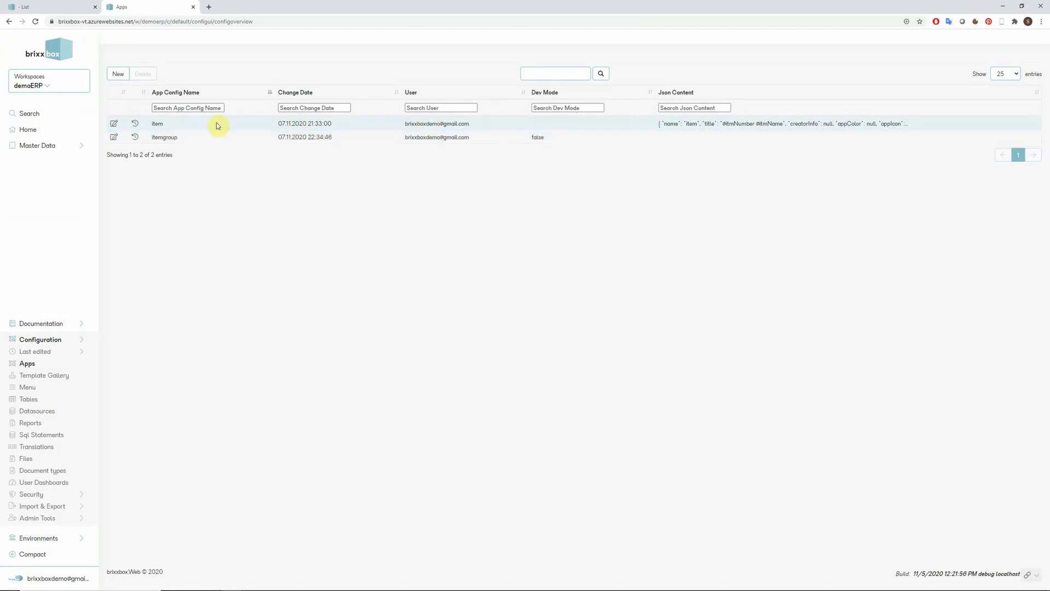
Open the itemgroup app configuration and create its master table itemgroup with the column prefix itgr
left_click(113, 138)
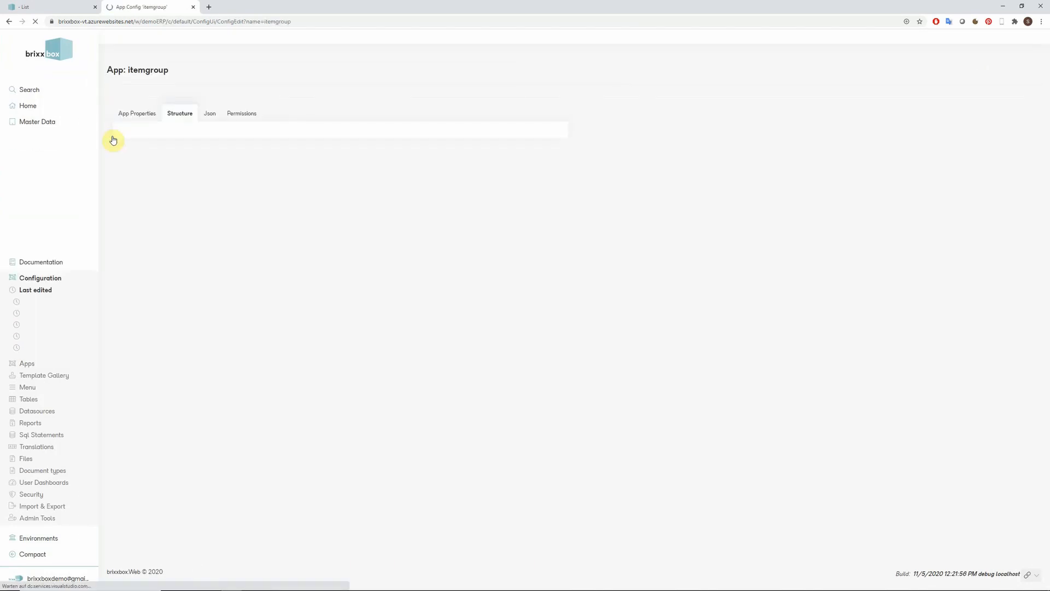
left_click(130, 114)
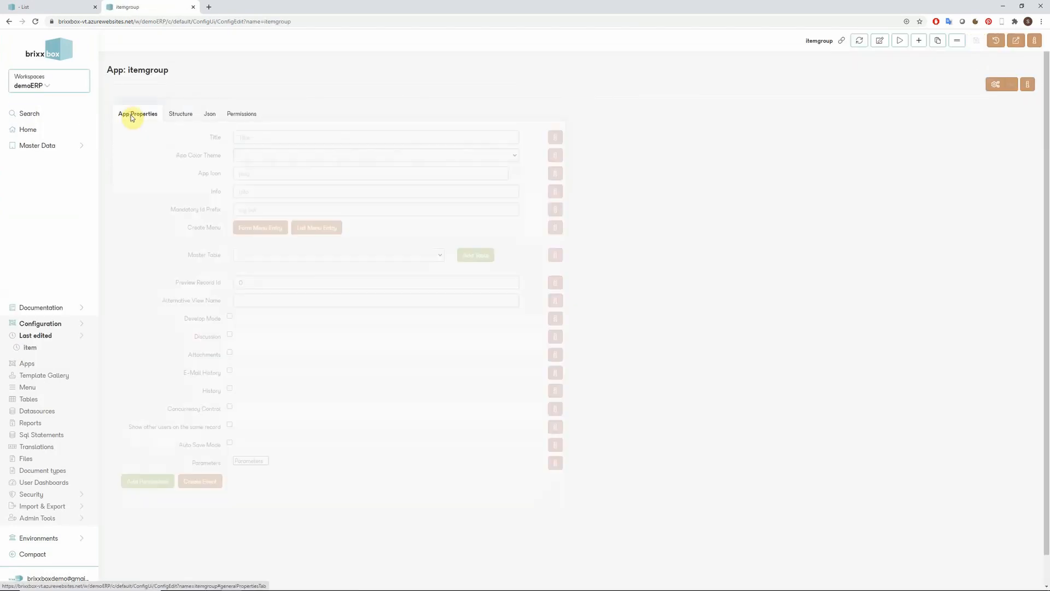
left_click(474, 255)
left_click(501, 91)
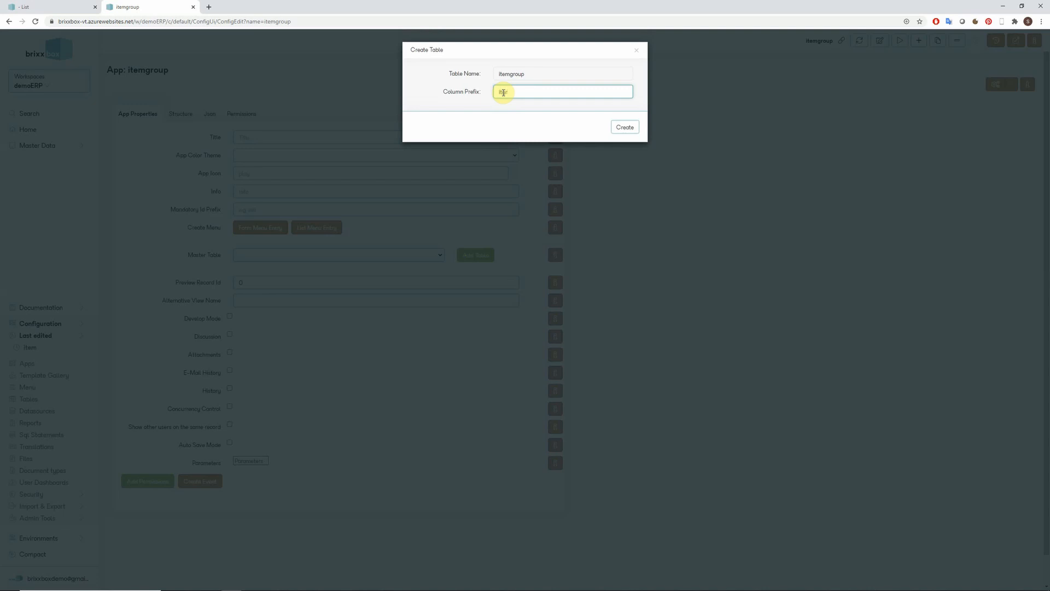
type("itgr")
left_click(626, 127)
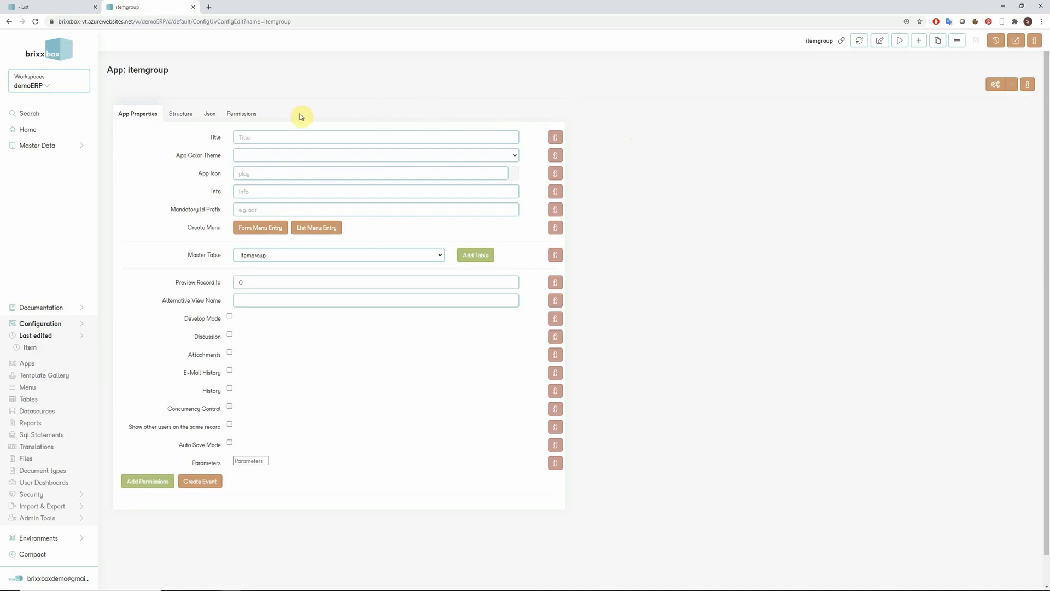
Add a textBox control with the control ID itgrName to the structure of the itemgroup app
left_click(182, 114)
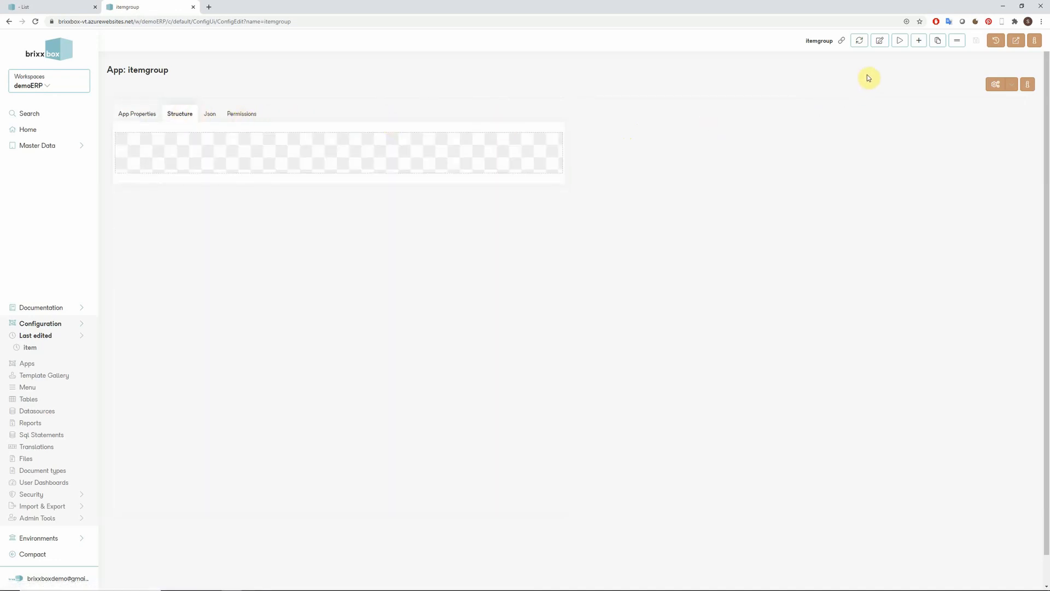
left_click(920, 41)
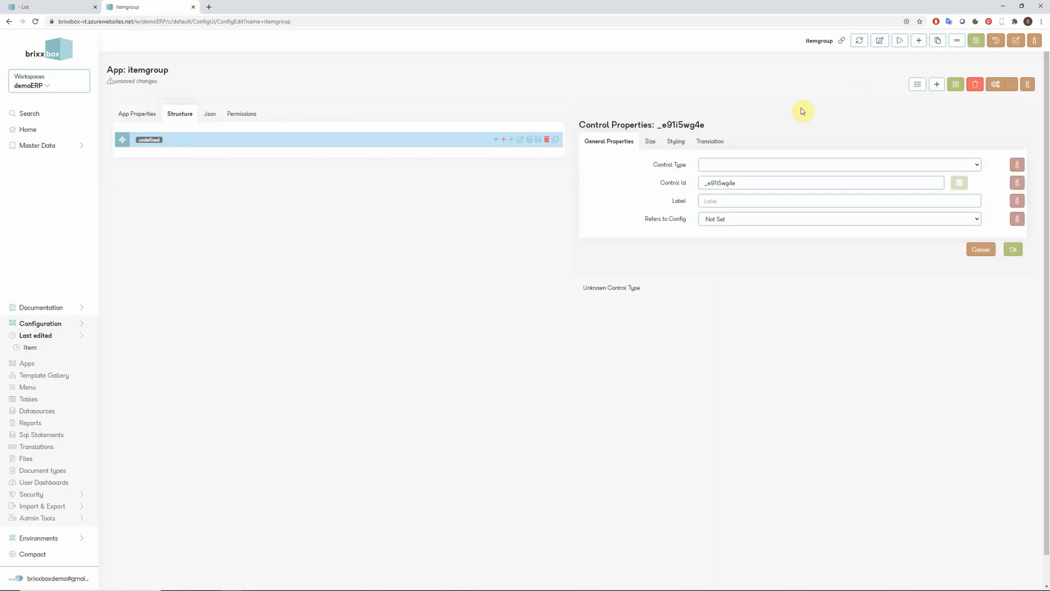
left_click(745, 166)
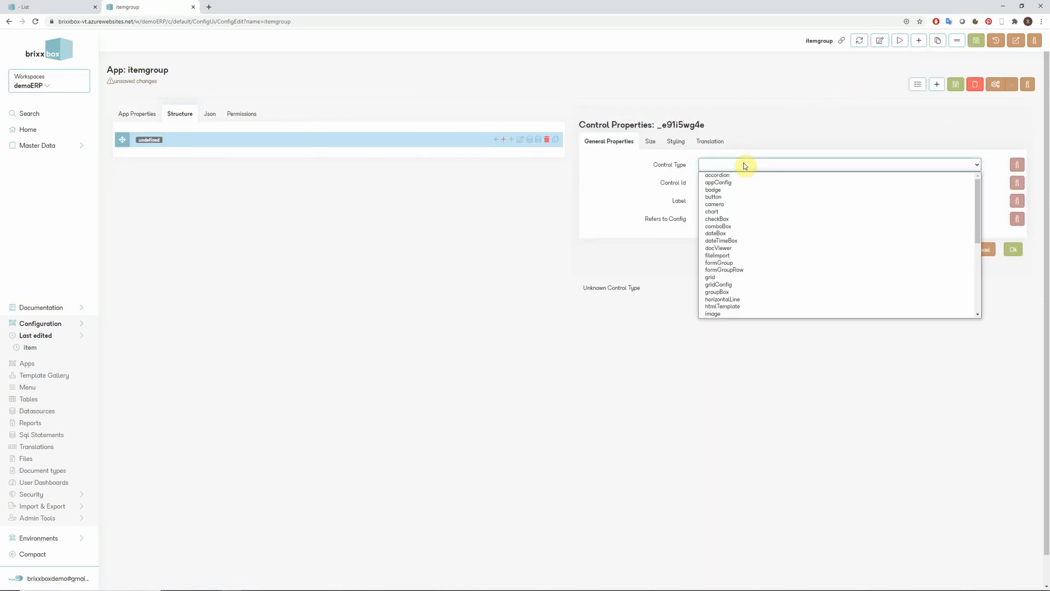
type("textBox")
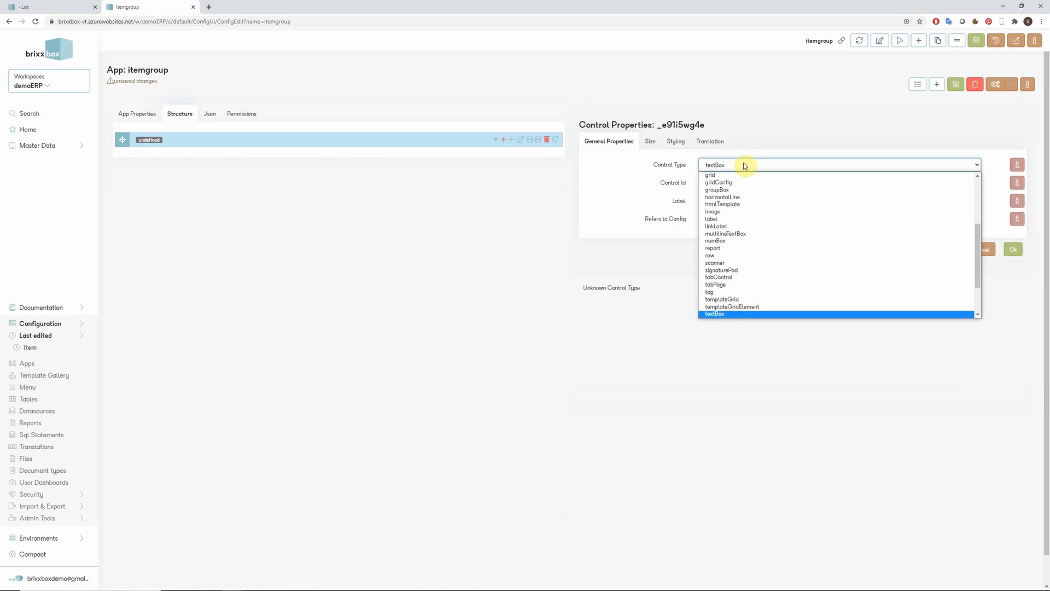
key("Return")
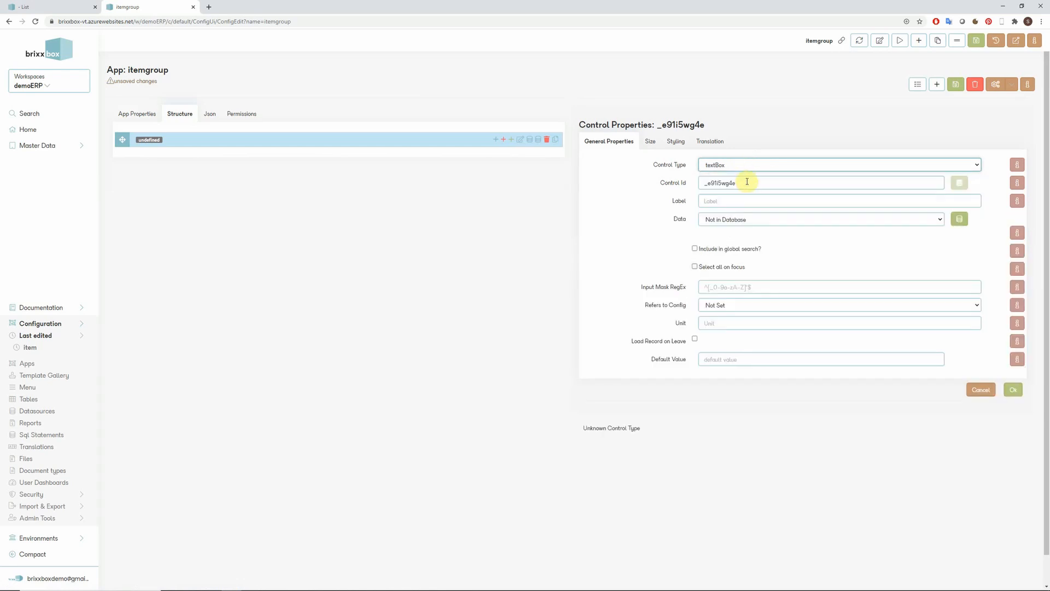
left_click_drag(749, 182, 638, 175)
type("i")
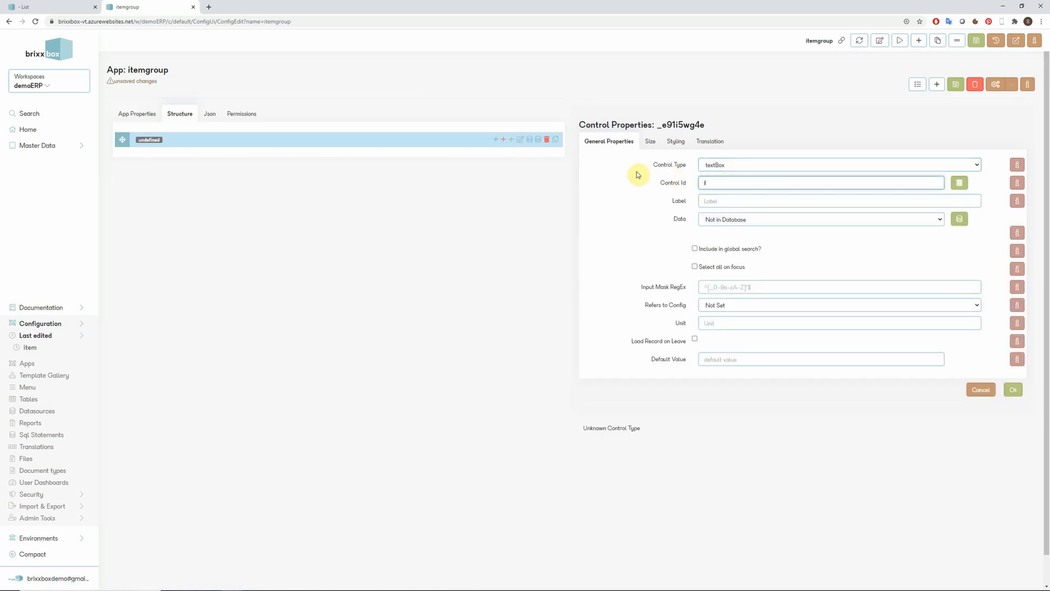
type("tgrName")
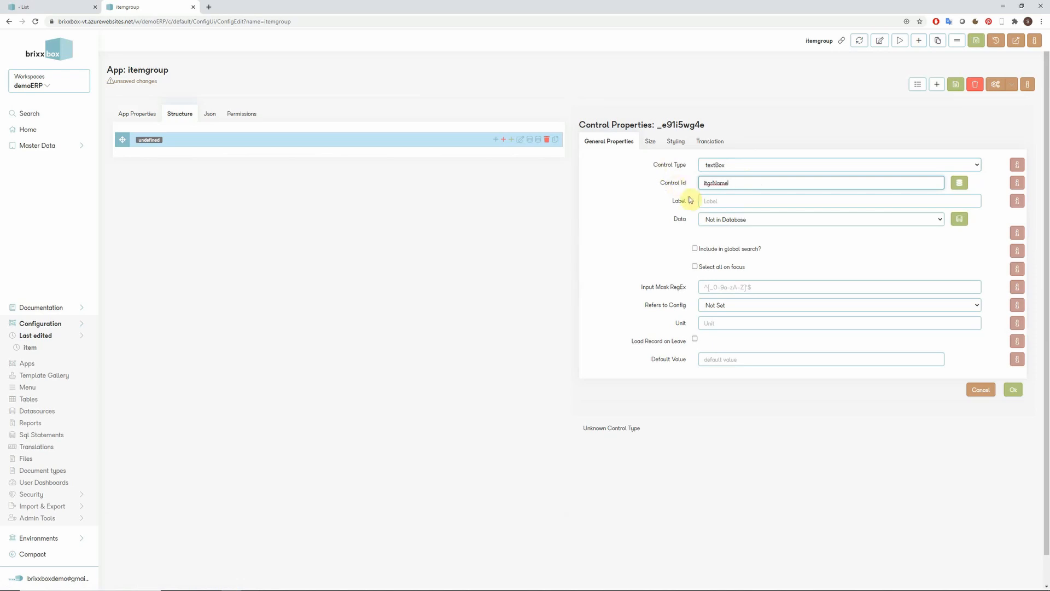
Create a Text column for the itgrName control, label the control Name and save the app configuration
left_click(960, 183)
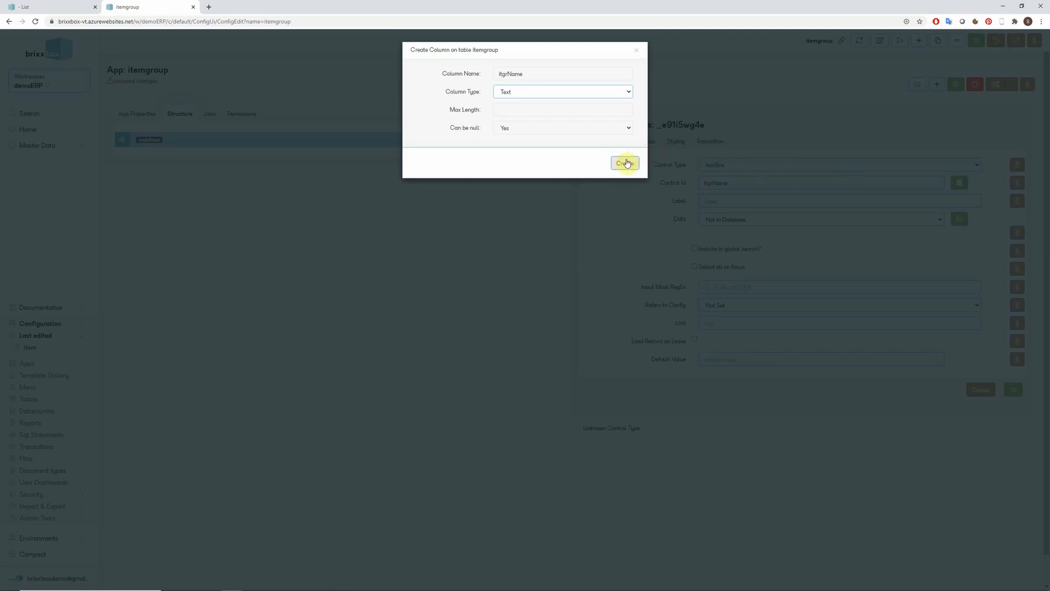
left_click(625, 163)
left_click(714, 200)
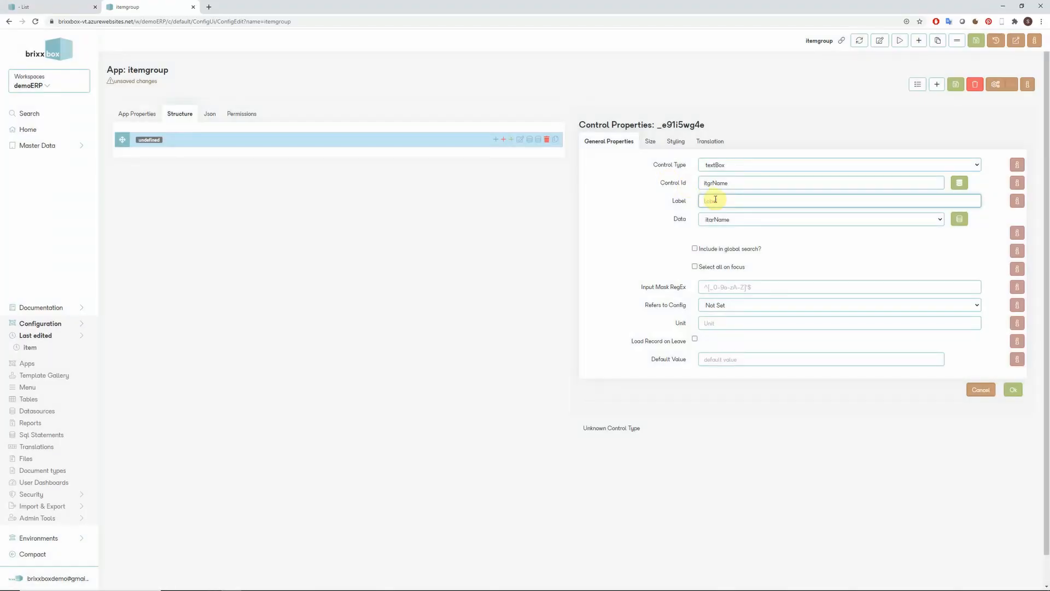
type("Name")
left_click(1014, 390)
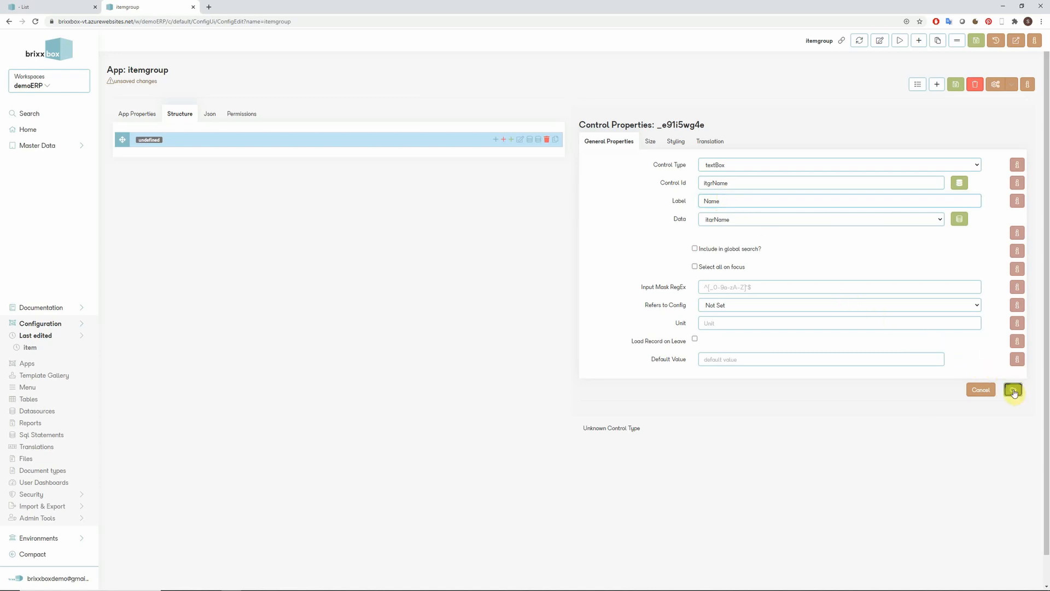
left_click(982, 48)
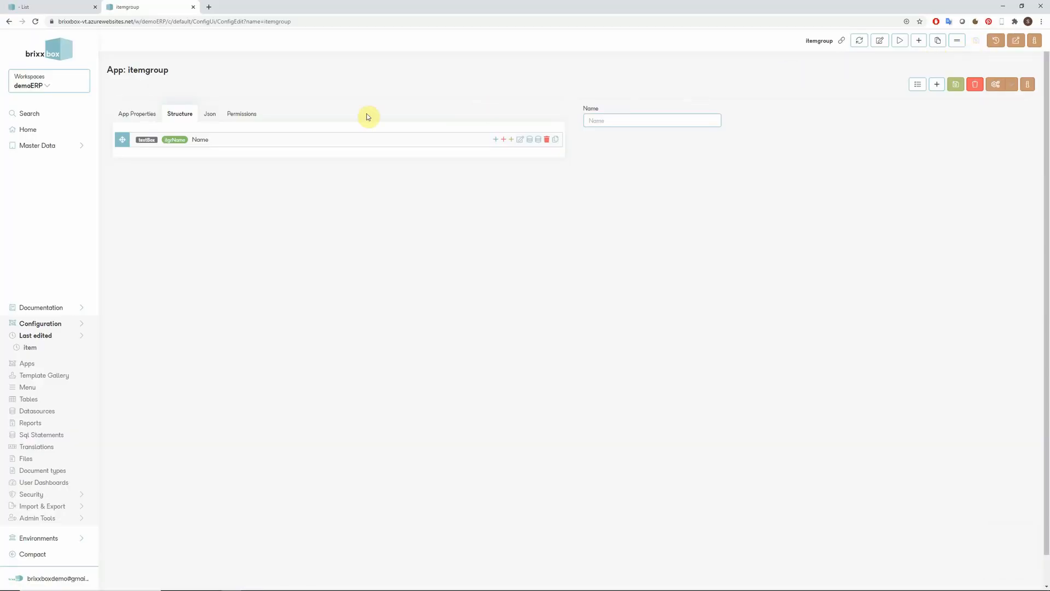
Create a list menu entry for the itemgroup app and title it Itemgroup - List in the menu configuration
left_click(146, 116)
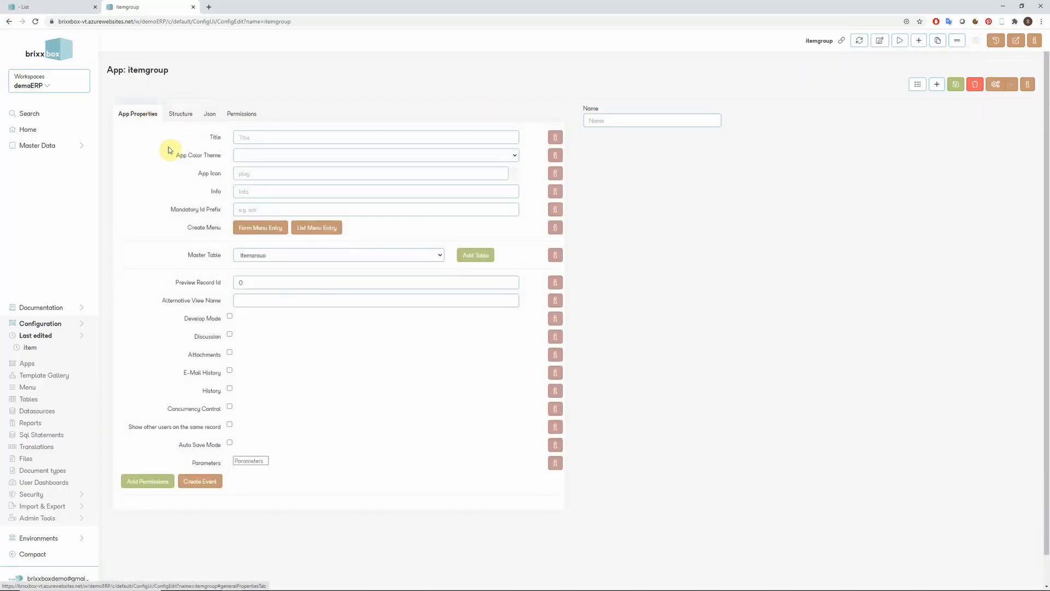
left_click(310, 230)
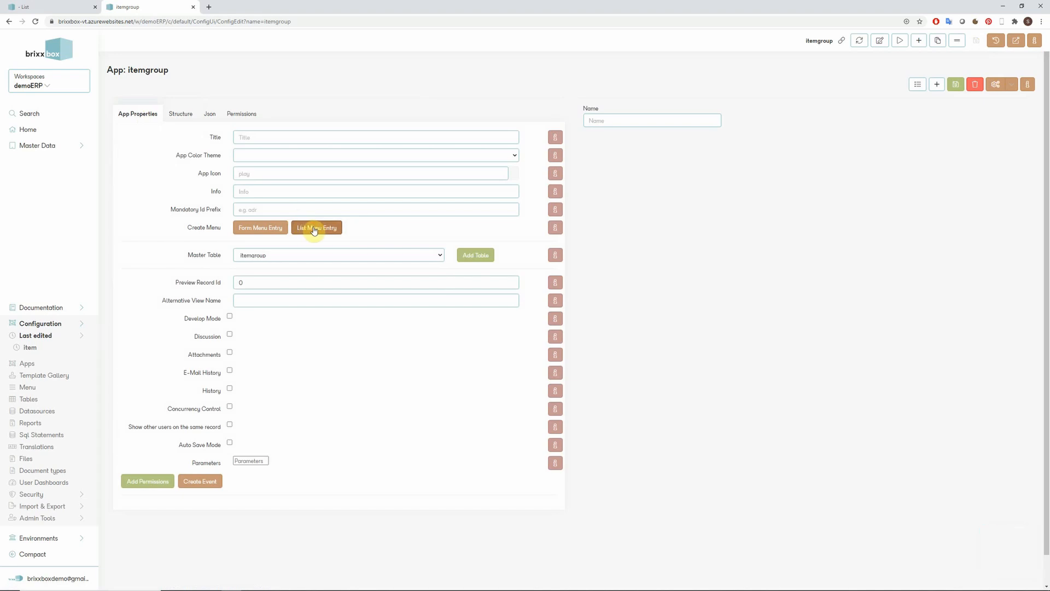
left_click(26, 389)
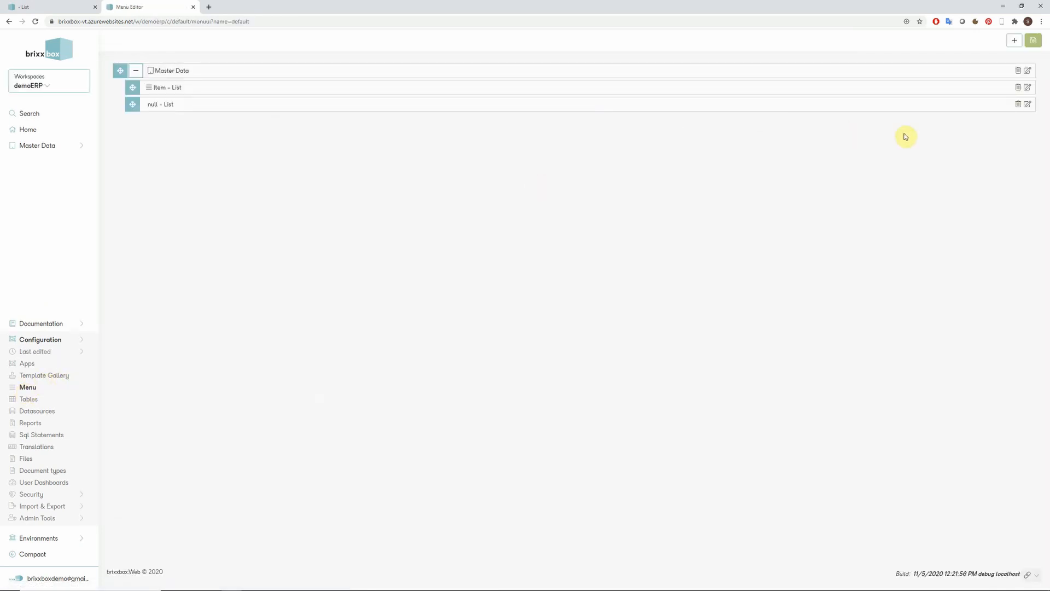
left_click(1027, 105)
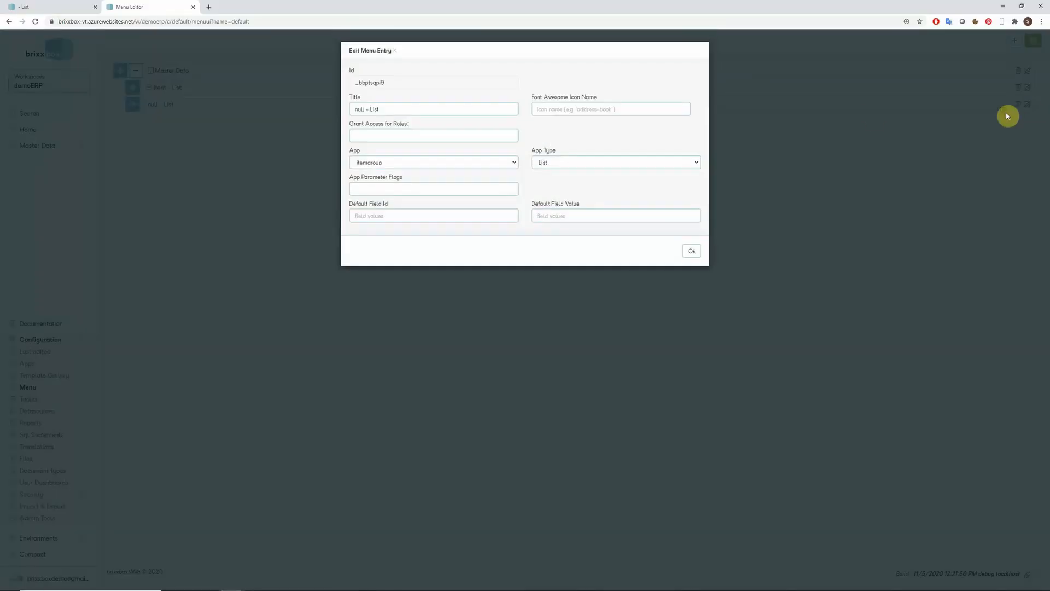
double_click(365, 109)
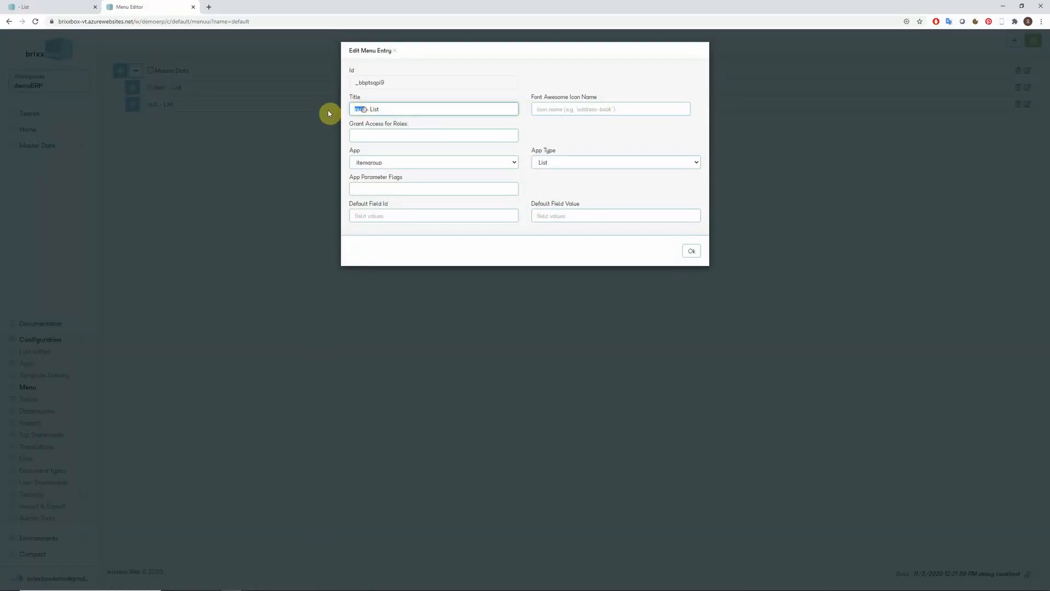
type("Itemgroup")
key("BackSpace")
type("pll")
left_click(692, 251)
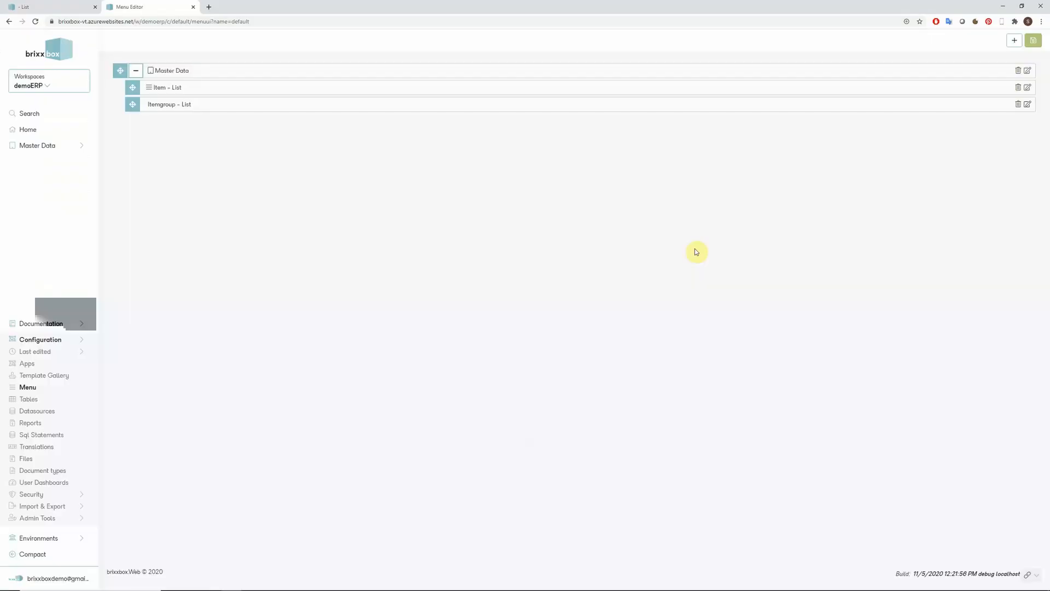
Add a System menu entry, nest it under Master Data with Itemgroup - List inside it, and save the menu
left_click(1013, 41)
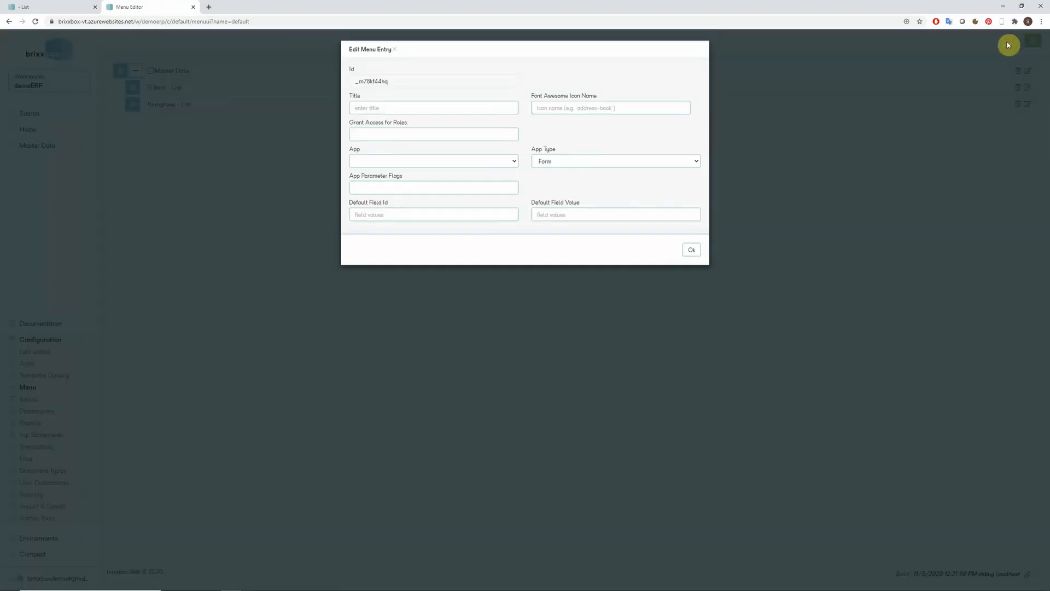
left_click(471, 108)
type("Sl")
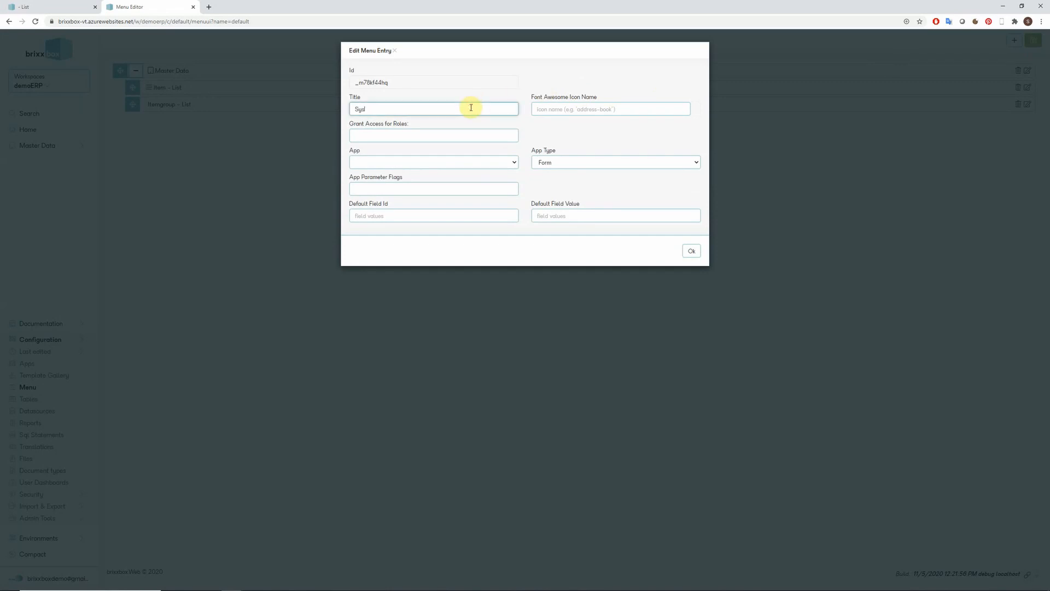
type("stem")
left_click(691, 251)
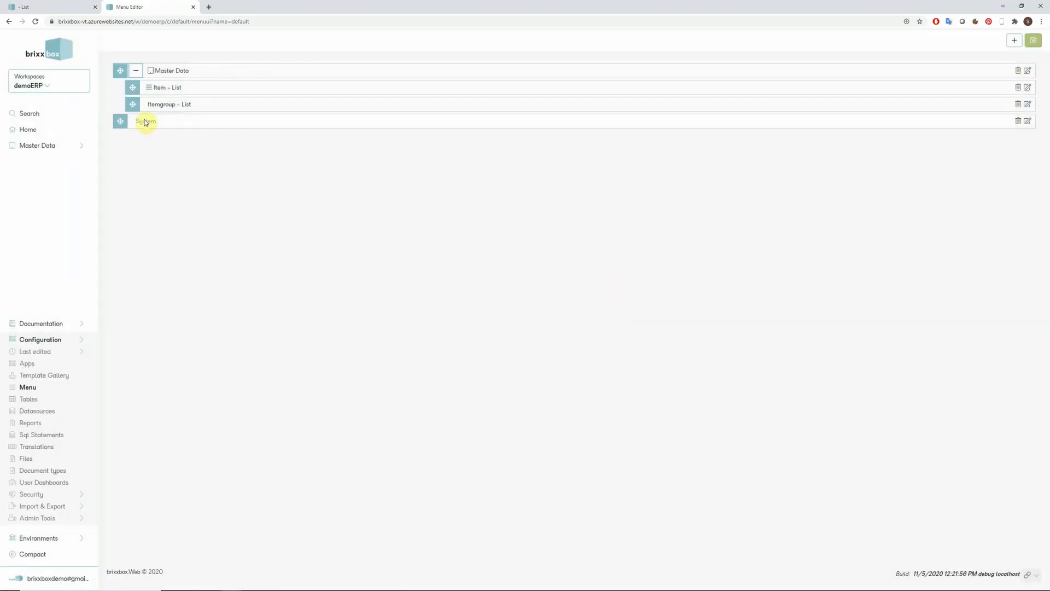
left_click_drag(122, 120, 167, 130)
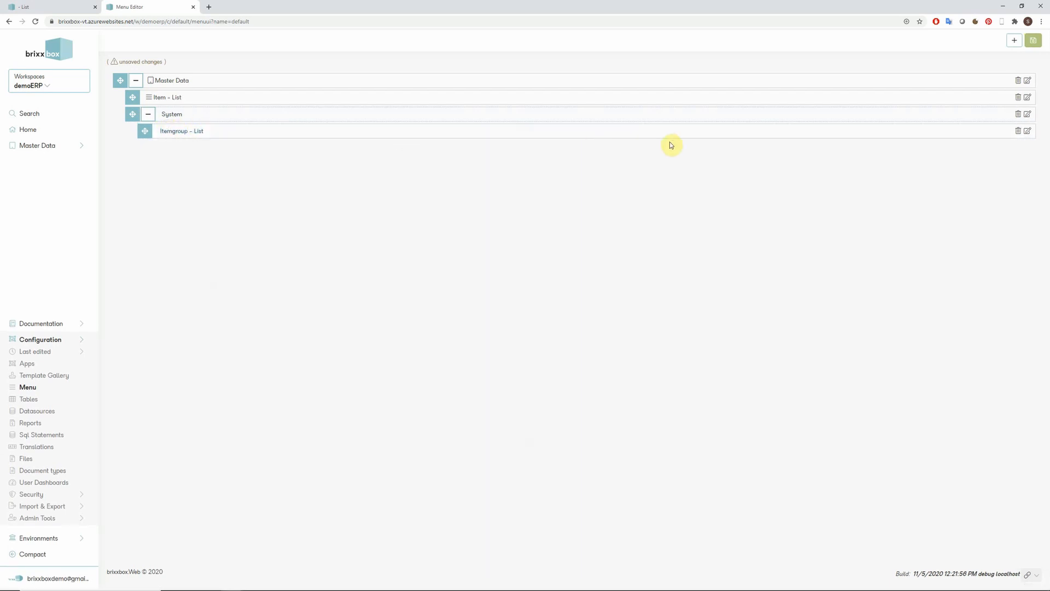
left_click(1032, 41)
Return to the workspace home, open Itemgroup - List under System and save a new item group named Apple
left_click(69, 43)
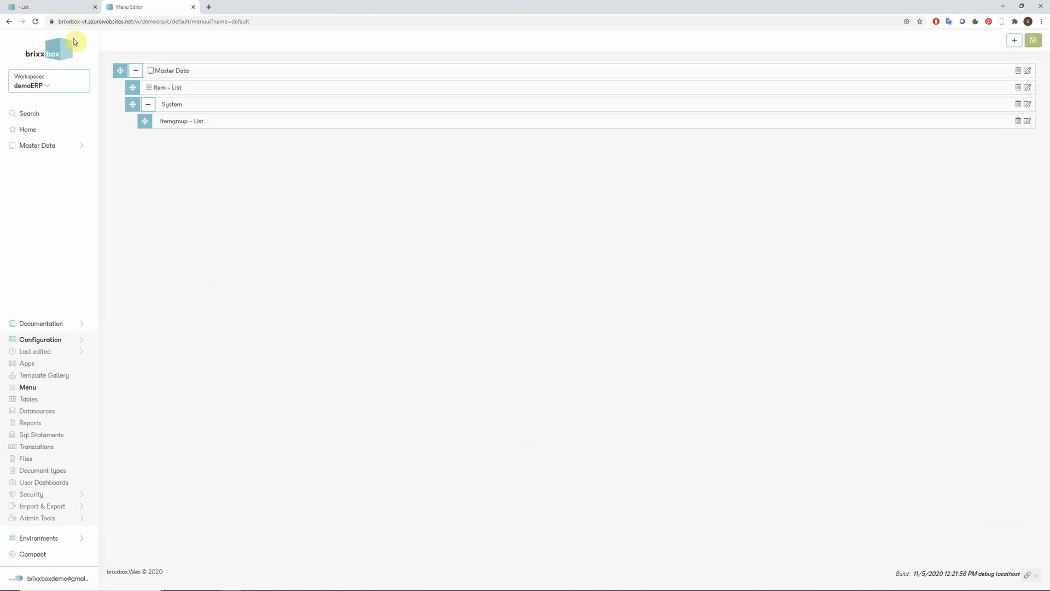
left_click(77, 145)
left_click(81, 170)
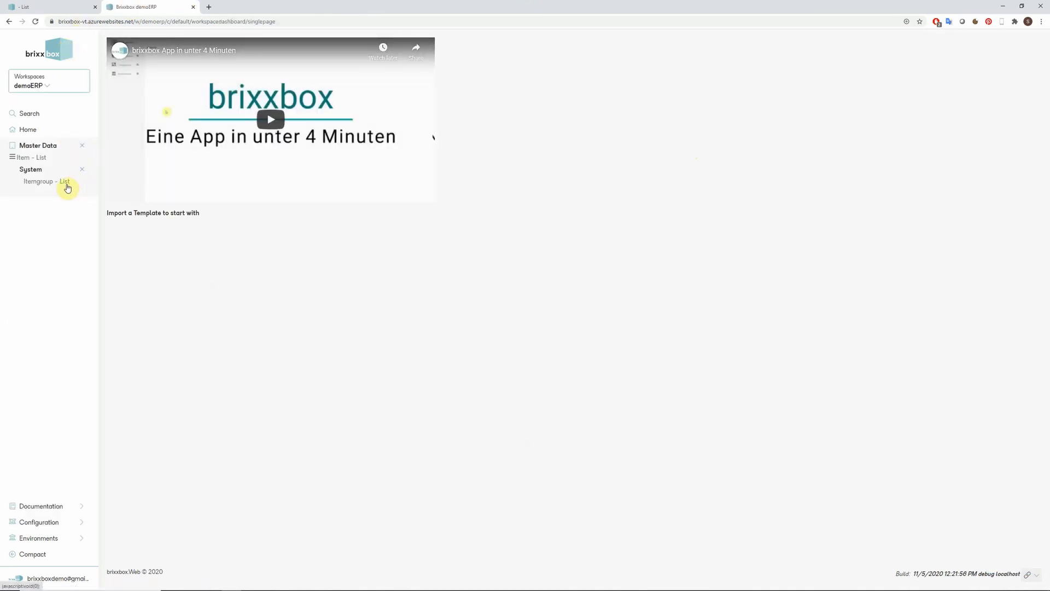
left_click(66, 183)
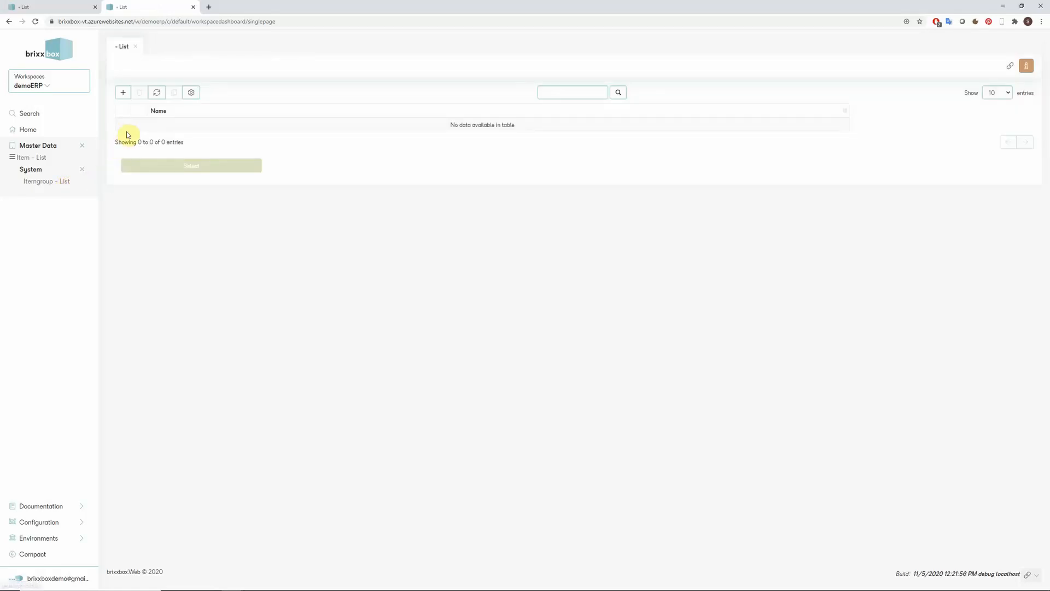
left_click(123, 98)
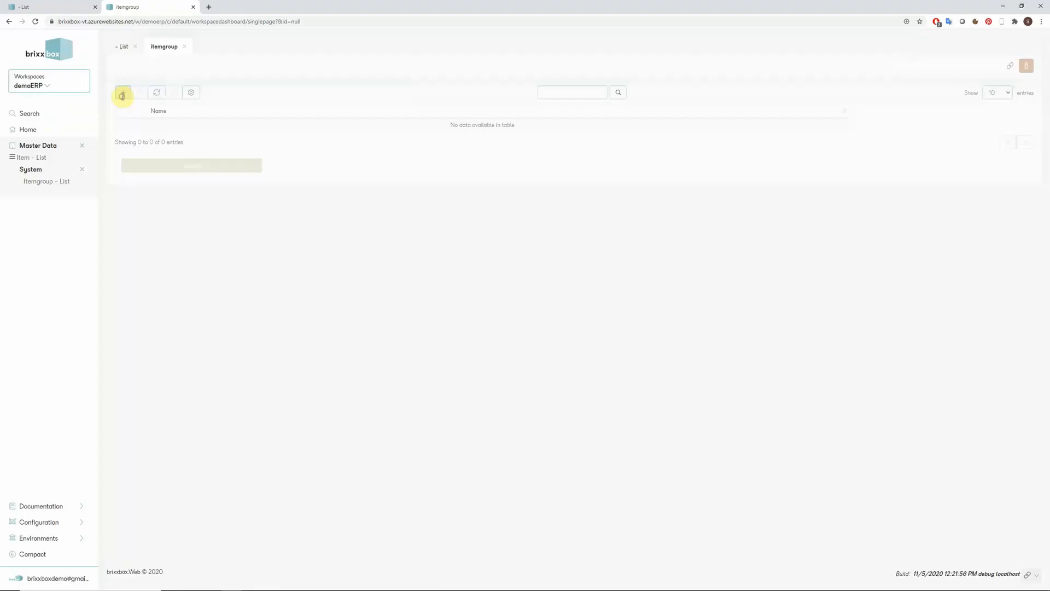
left_click(158, 93)
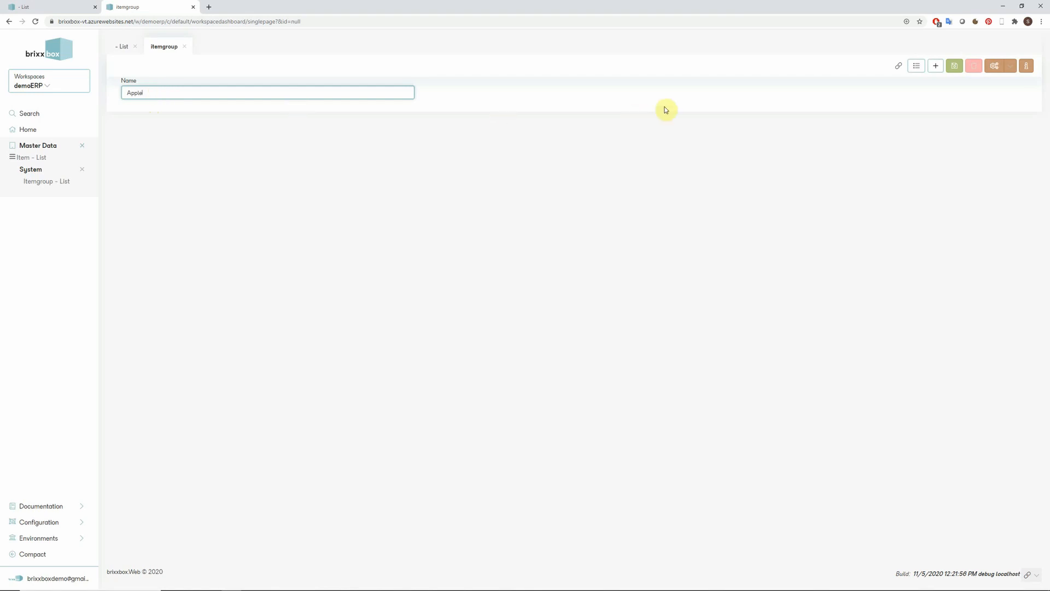
left_click(955, 66)
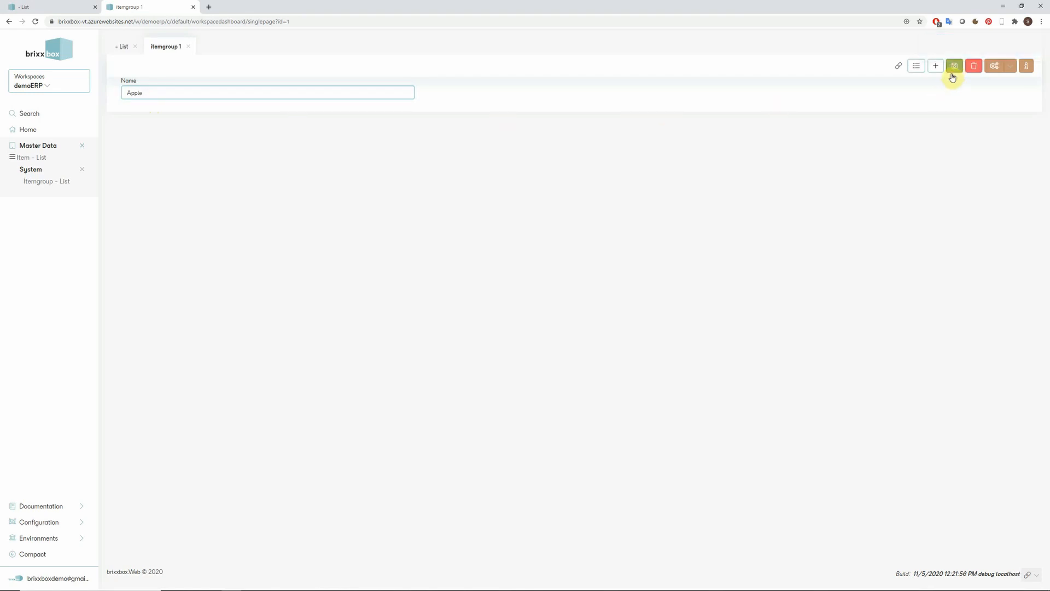
Save a second item group named Samsung, close its record and open Item - List
left_click(936, 73)
left_click(359, 91)
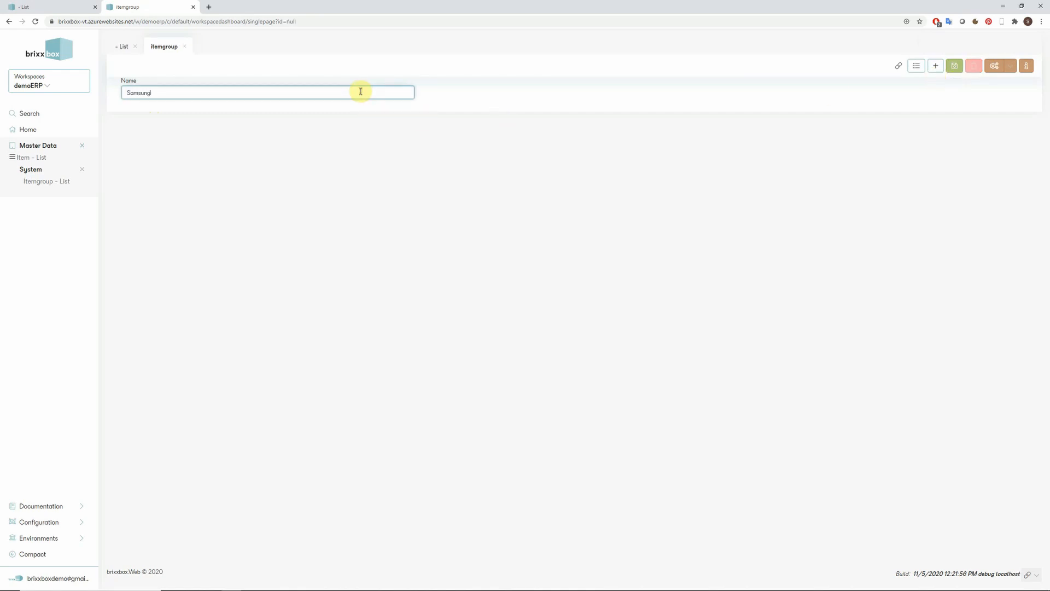
left_click(955, 66)
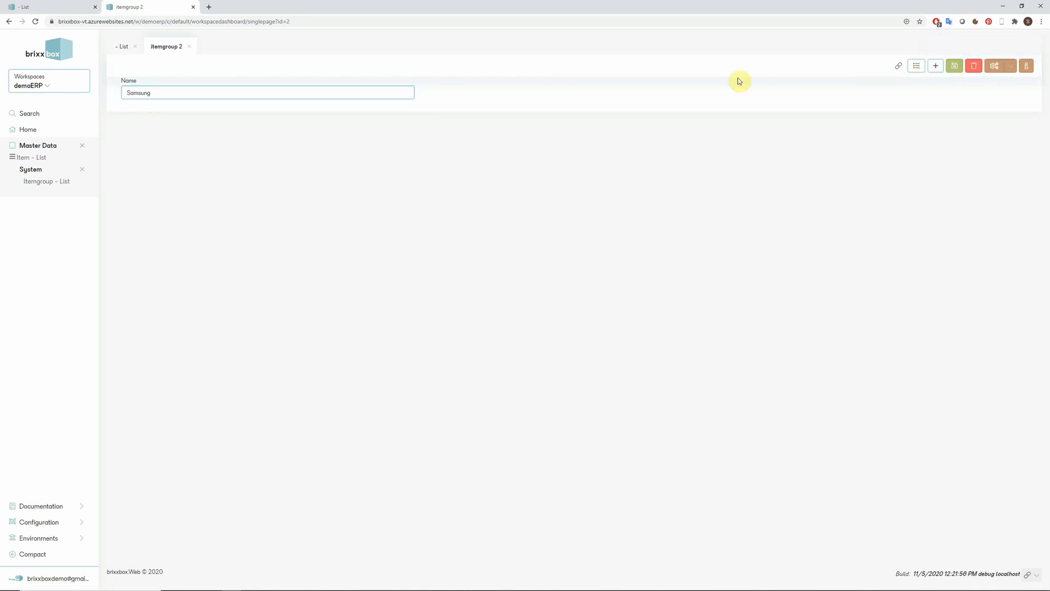
left_click(188, 47)
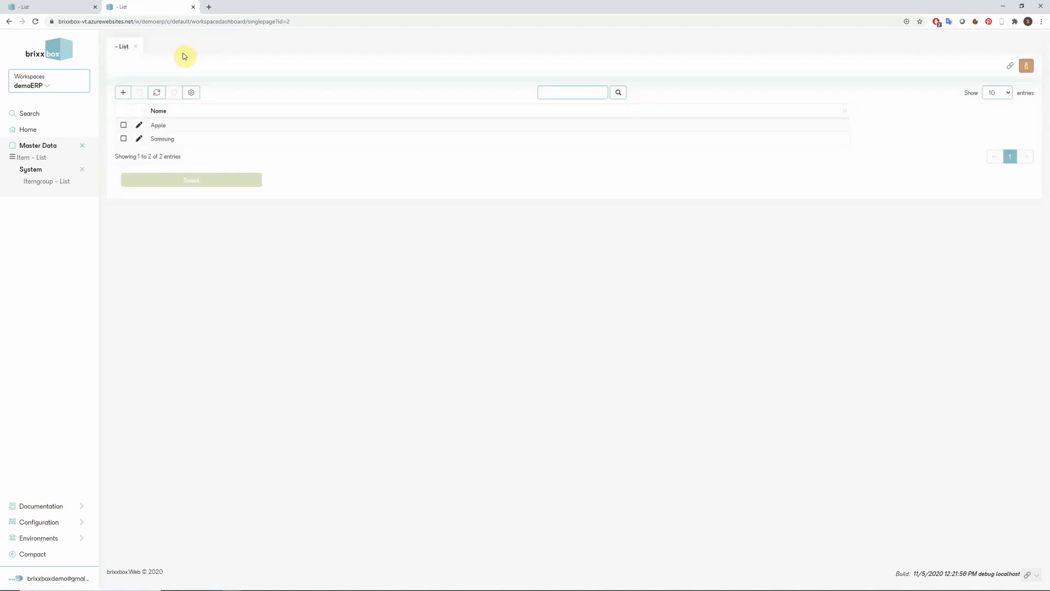
left_click(42, 158)
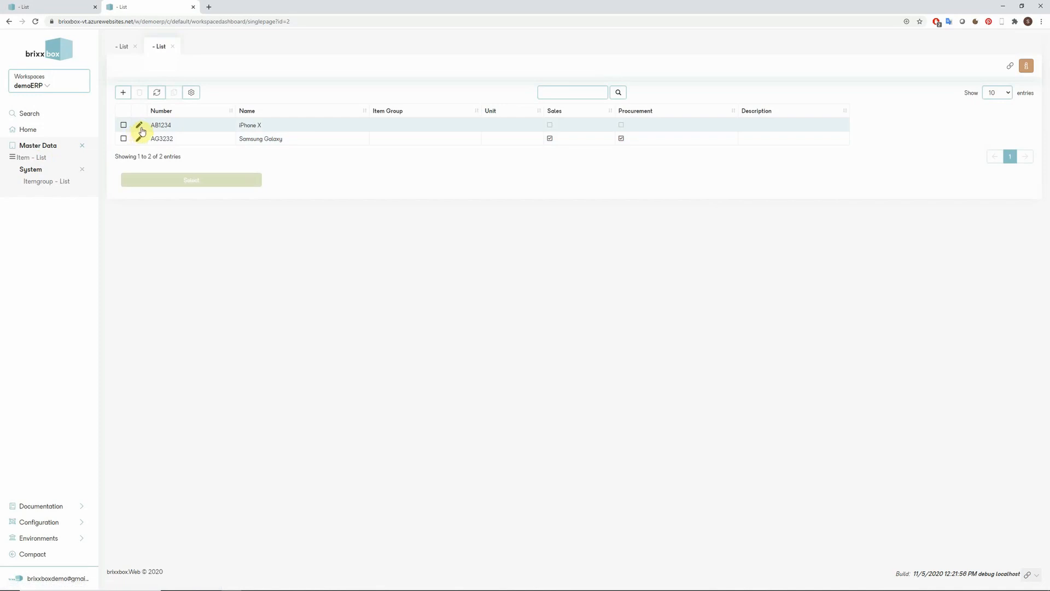
From the Samsung Galaxy record, open the item app configuration and give the Item Group combo box a Config sub data source using itemgroup
left_click(139, 139)
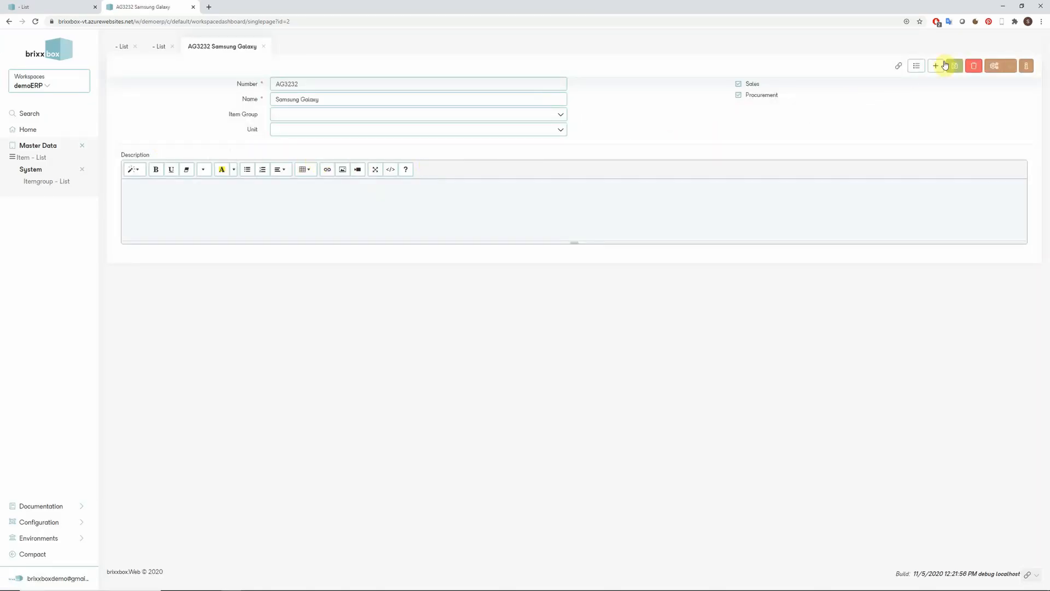
left_click(994, 67)
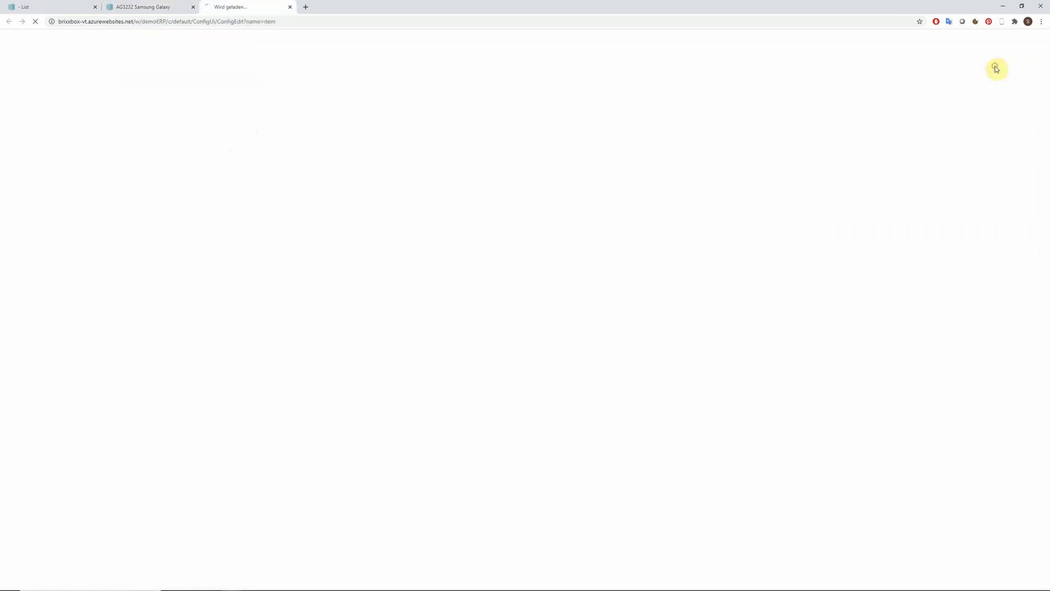
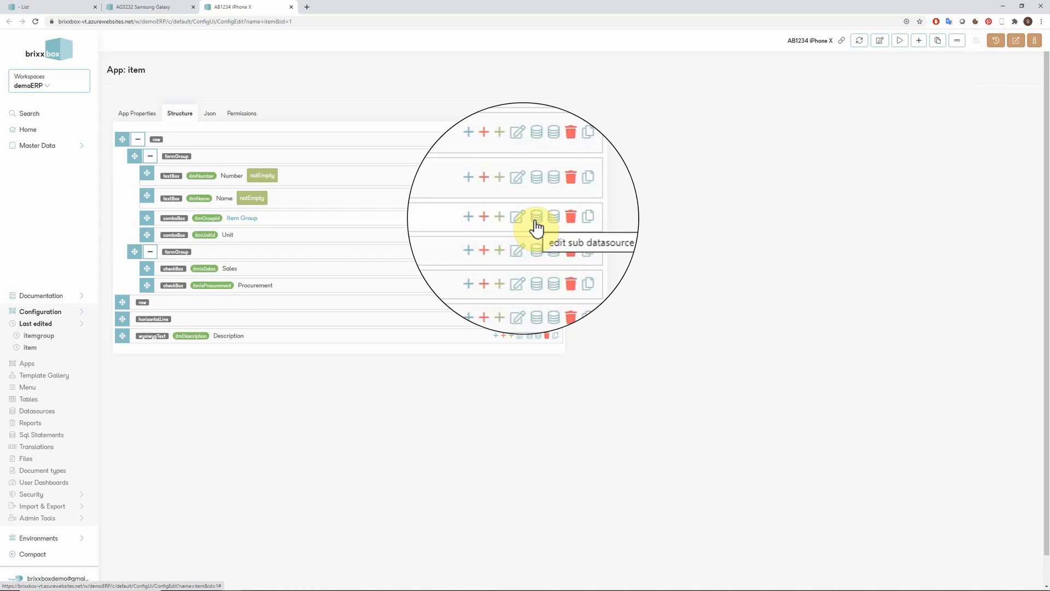
left_click(529, 220)
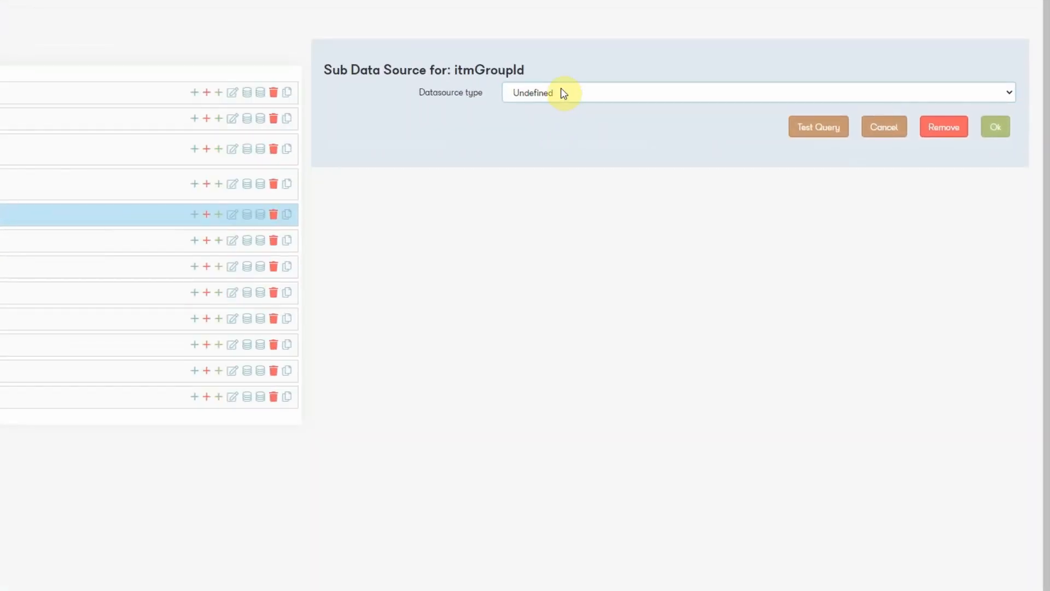
left_click(564, 94)
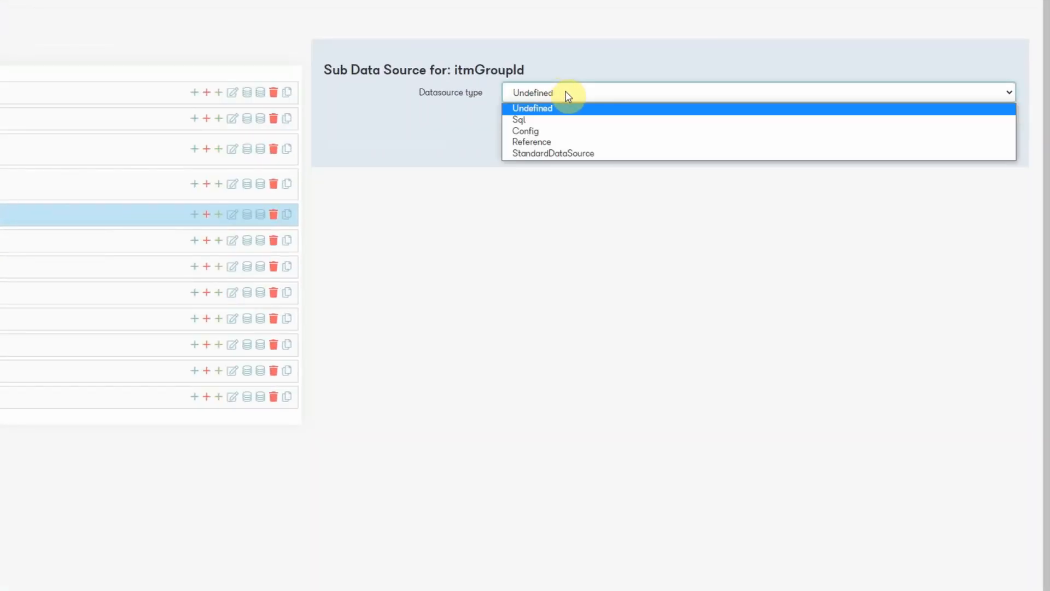
left_click(569, 132)
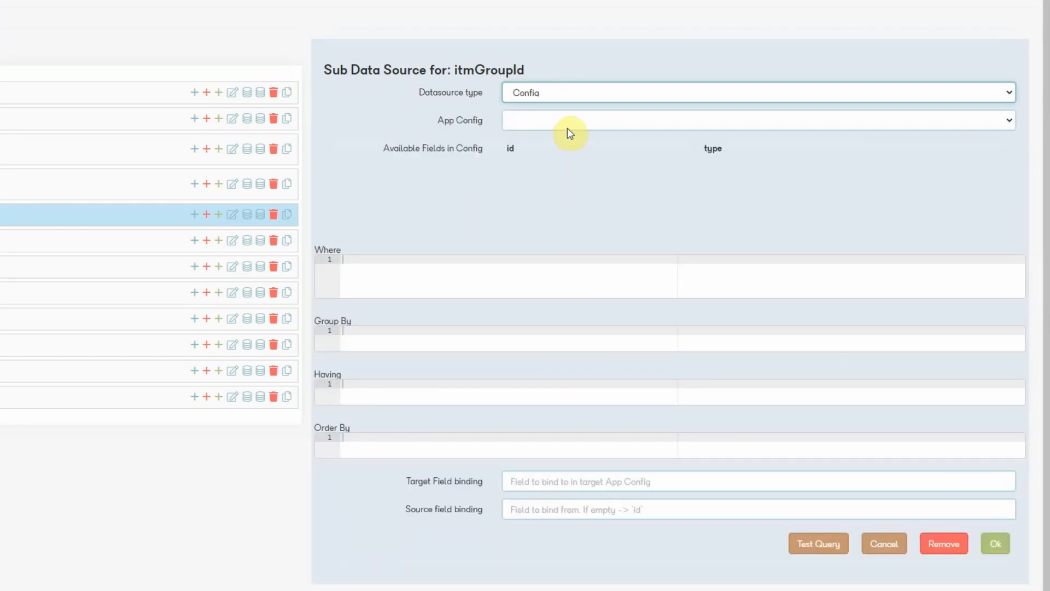
left_click(569, 128)
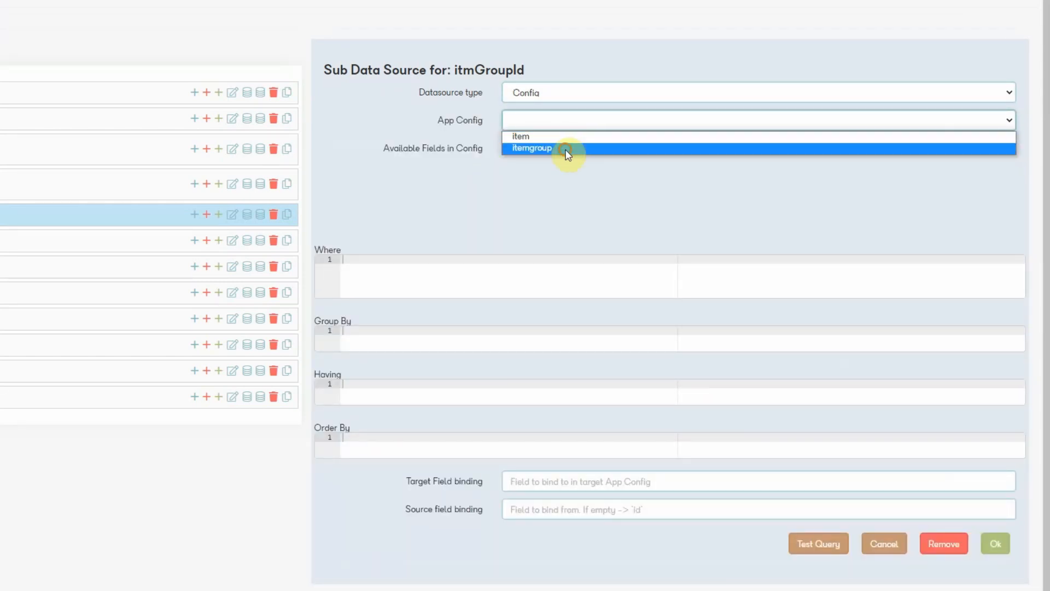
left_click(567, 152)
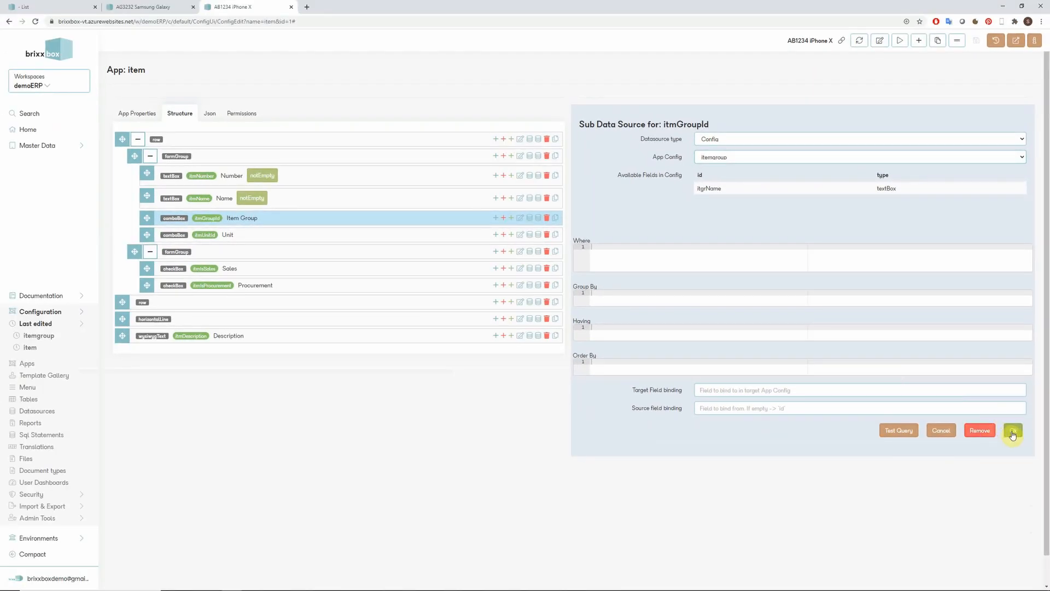
left_click(1013, 432)
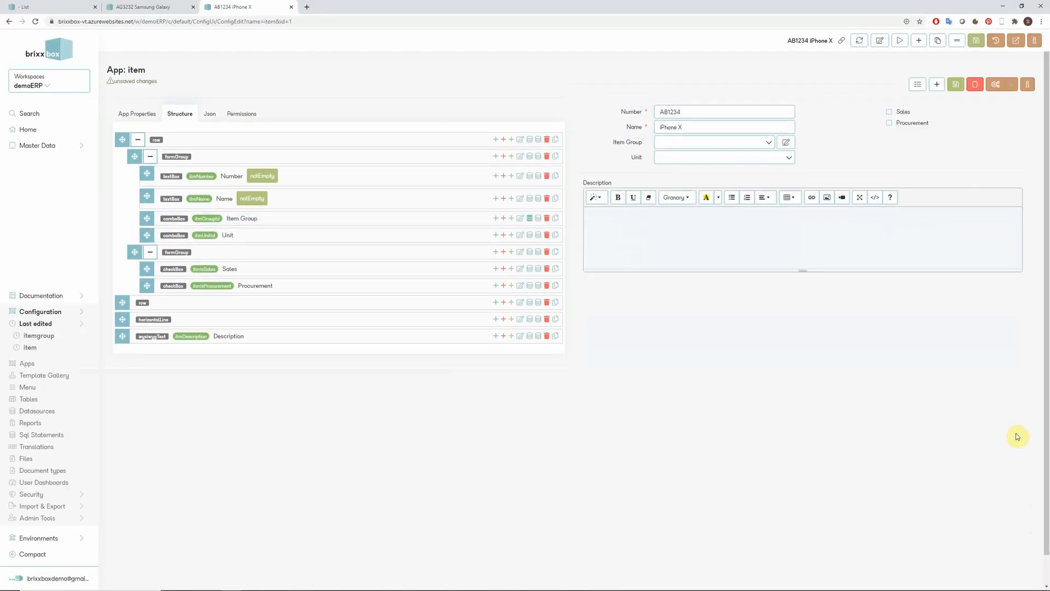
Set the Item Group combo box's key field to id and value field to itgrName, and save the item app configuration
left_click(520, 220)
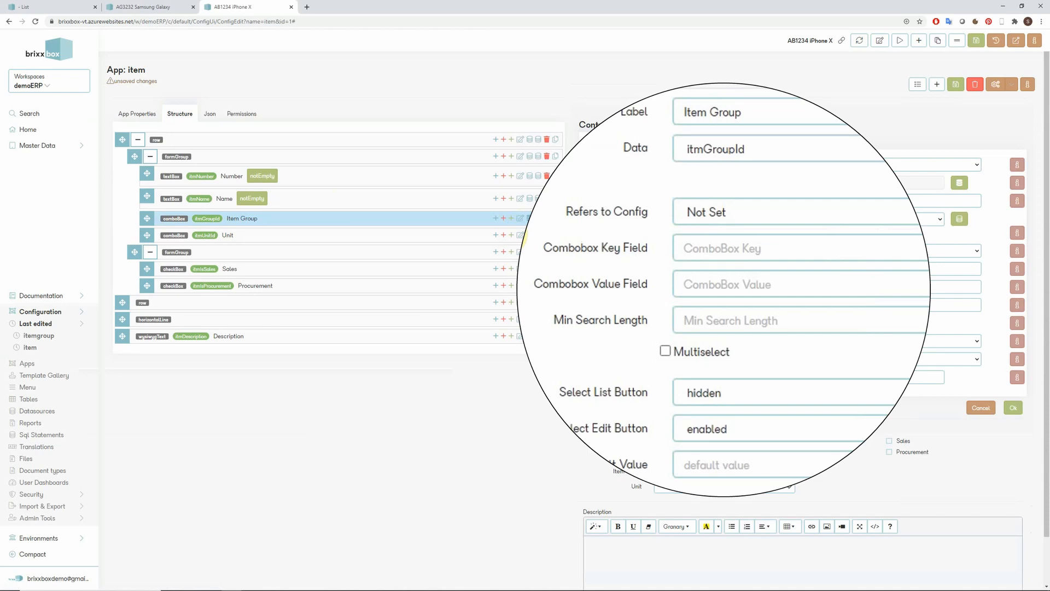
left_click(691, 249)
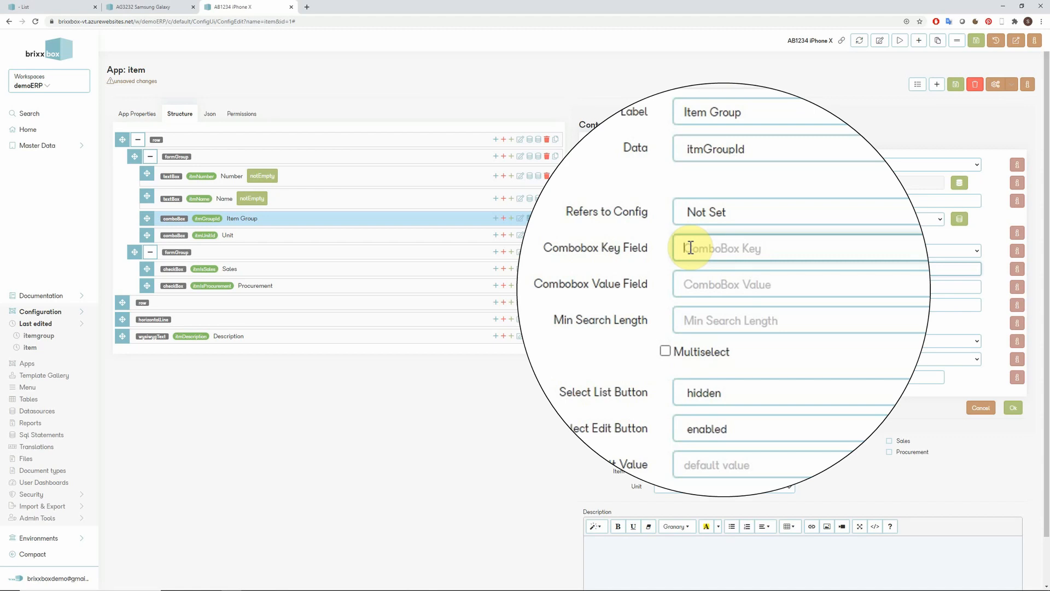
type("id")
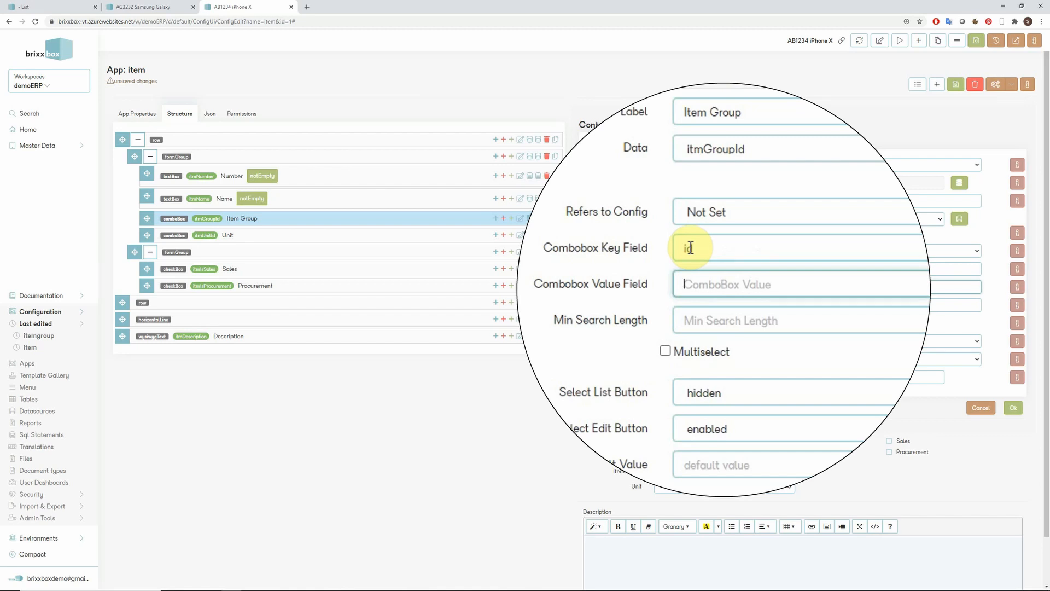
type("itgrName")
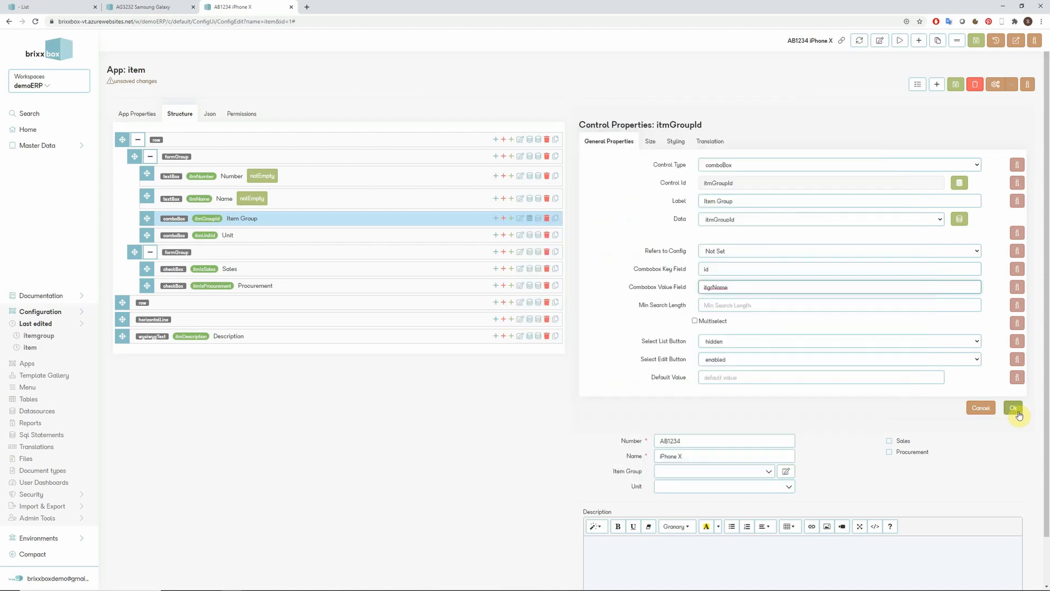
left_click(1015, 409)
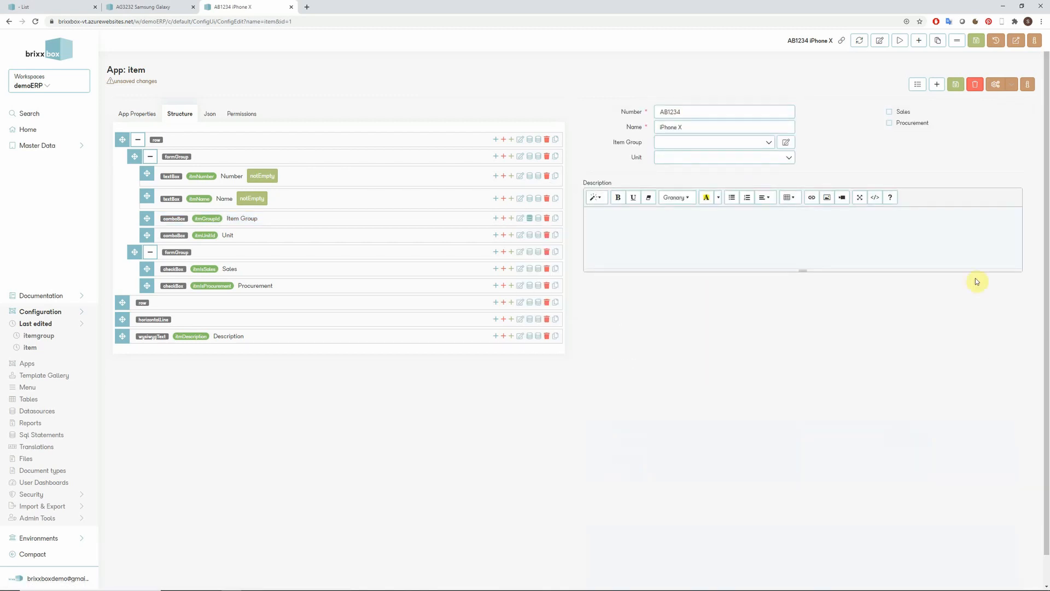
left_click(976, 40)
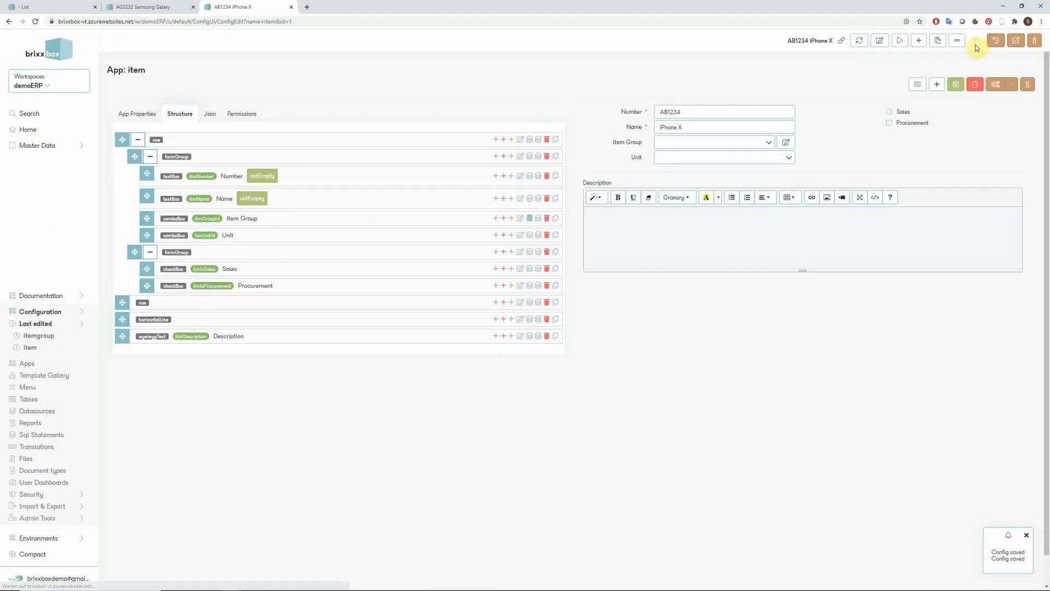
Assign the Apple item group to the iPhone X record, enable Sales and Procurement, and save the record
left_click(769, 142)
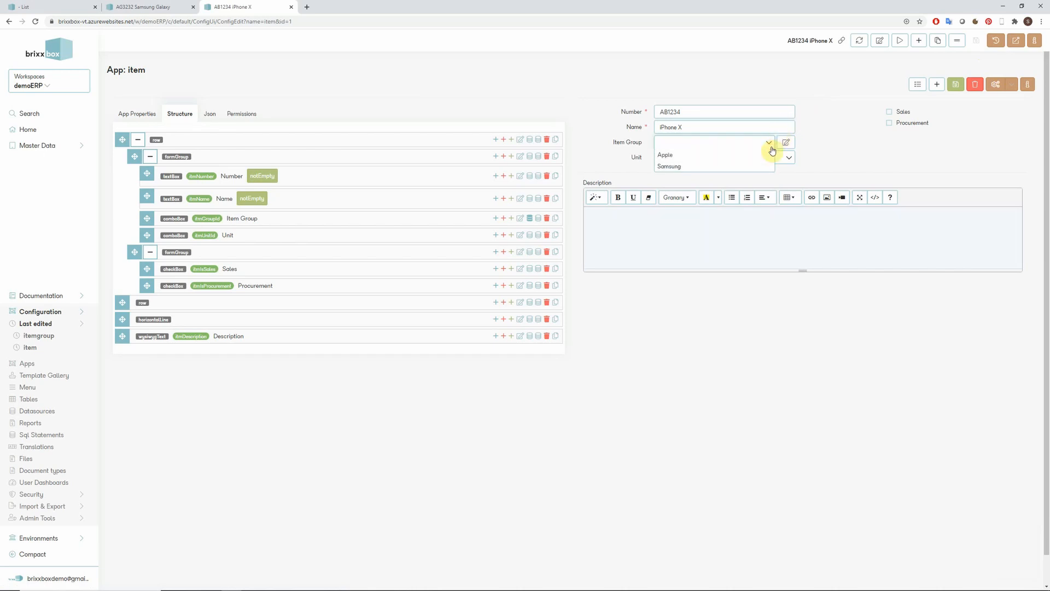
left_click(666, 155)
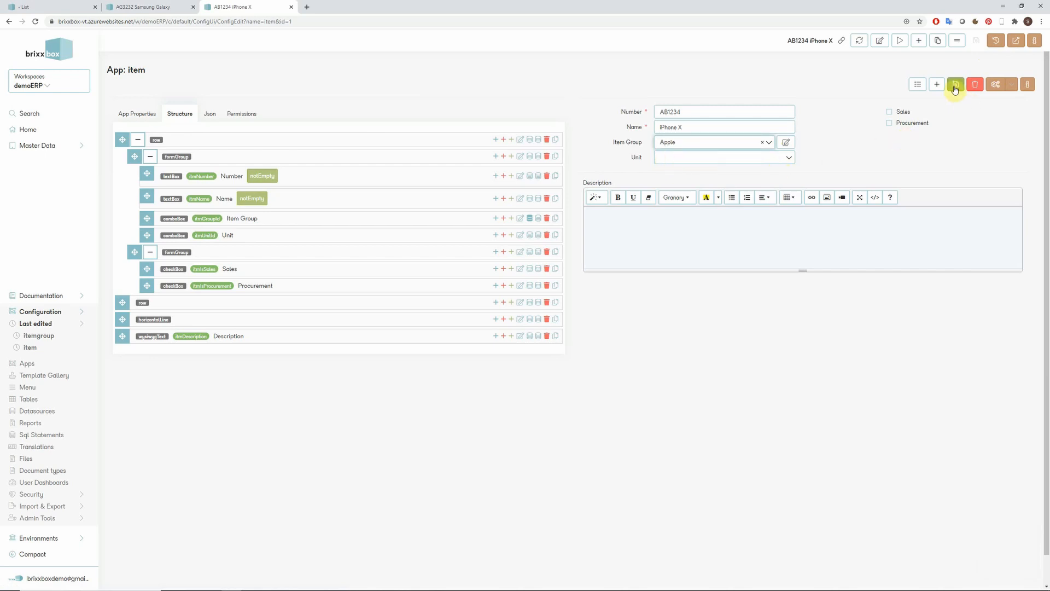
left_click(956, 85)
left_click(890, 122)
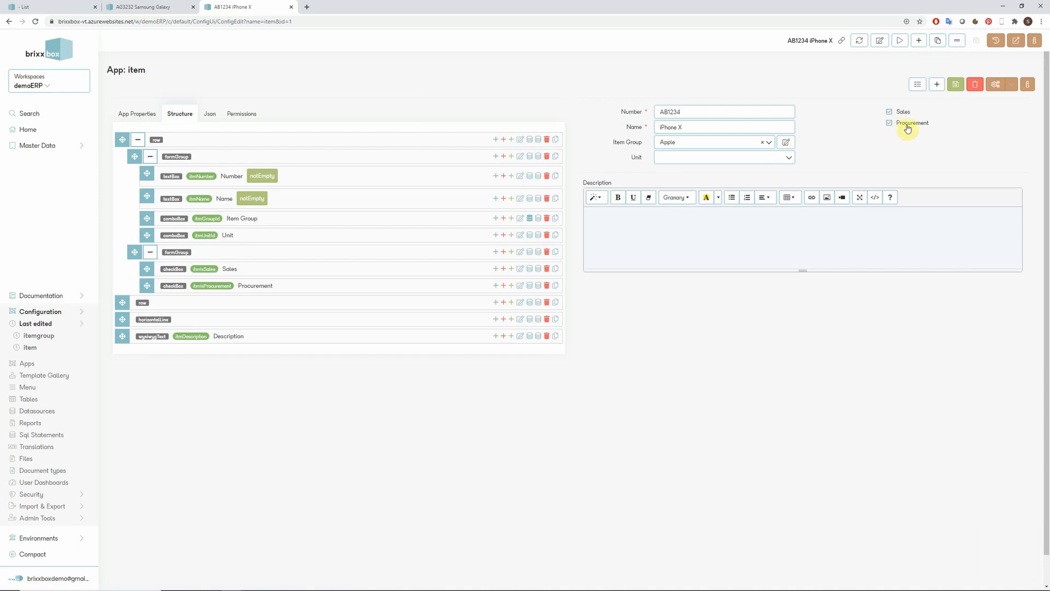
left_click(955, 88)
Create a new app configuration named unit in the workspace's apps overview
left_click(24, 363)
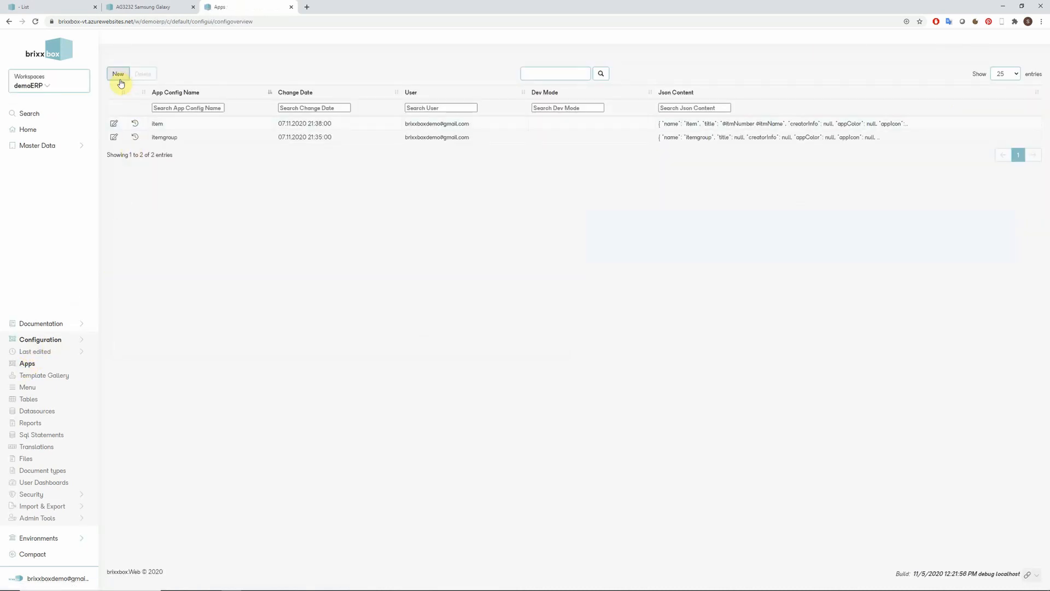
left_click(120, 80)
left_click(506, 82)
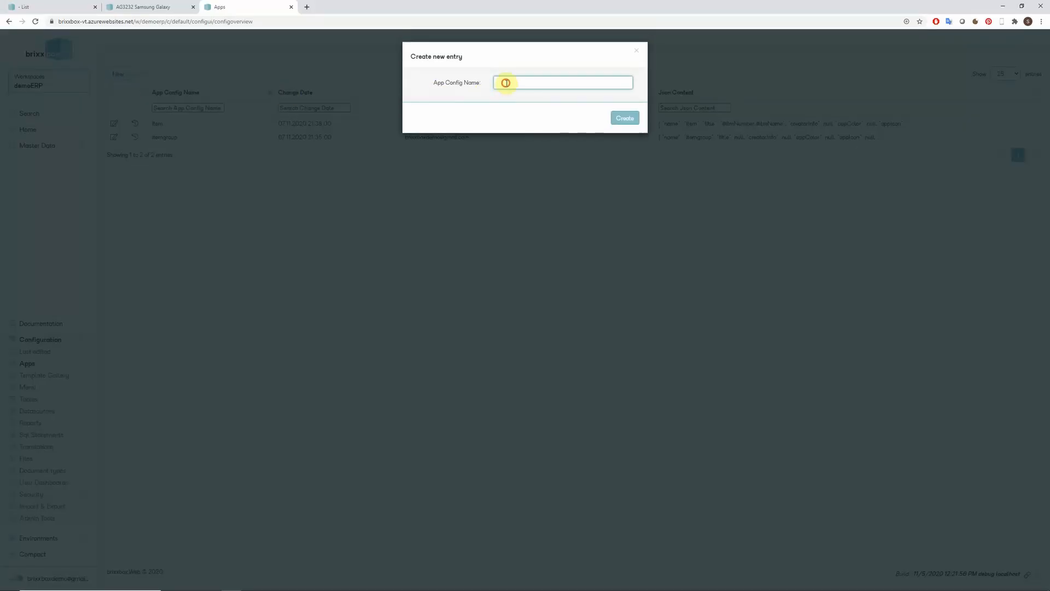
type("unit")
left_click(624, 119)
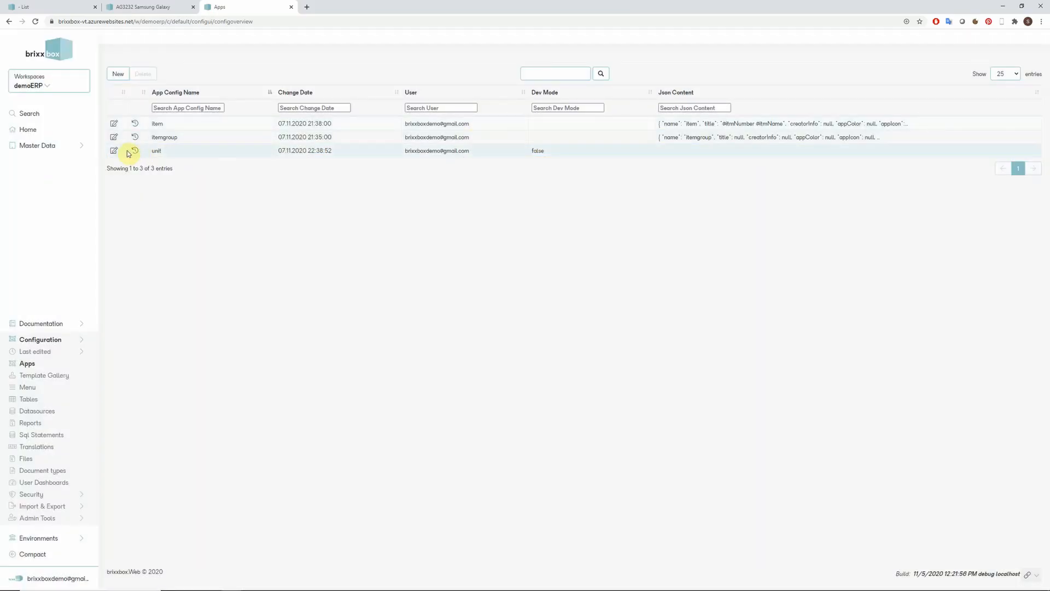
Open the unit app's properties and create its master table unit with the column prefix unt
left_click(116, 152)
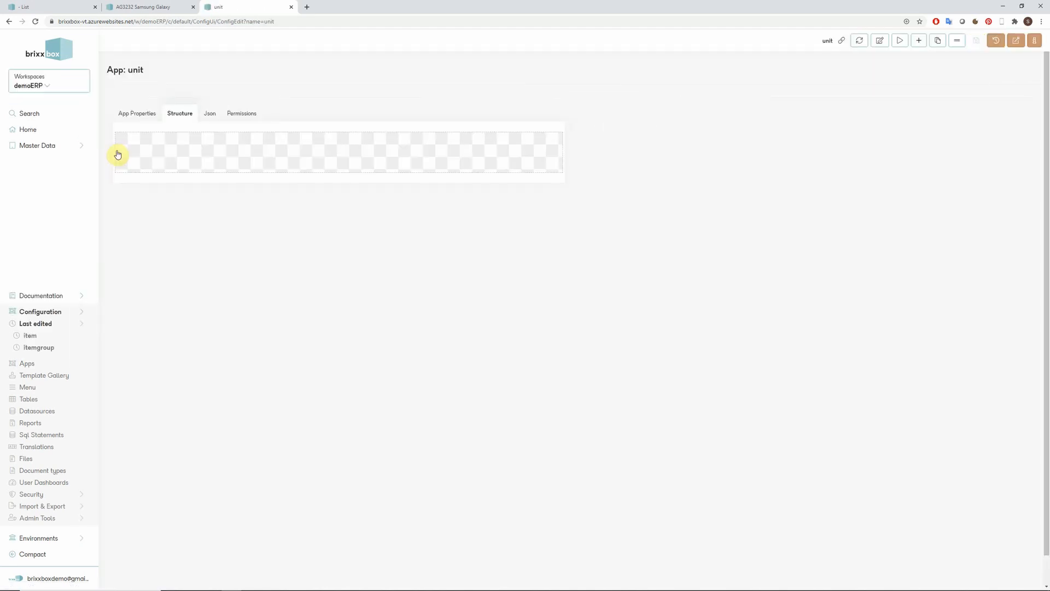
left_click(140, 116)
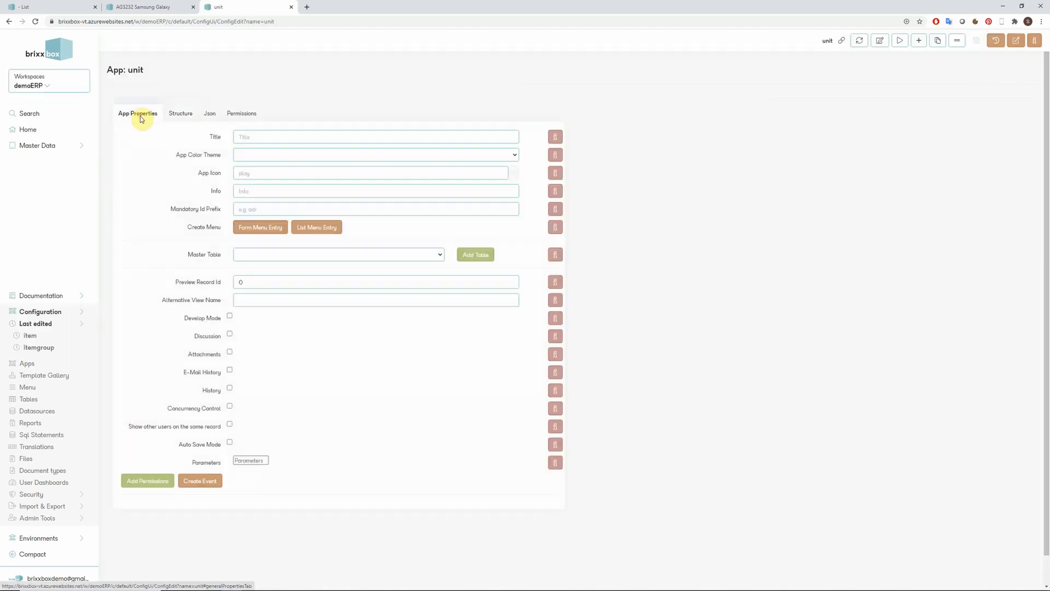
left_click(471, 256)
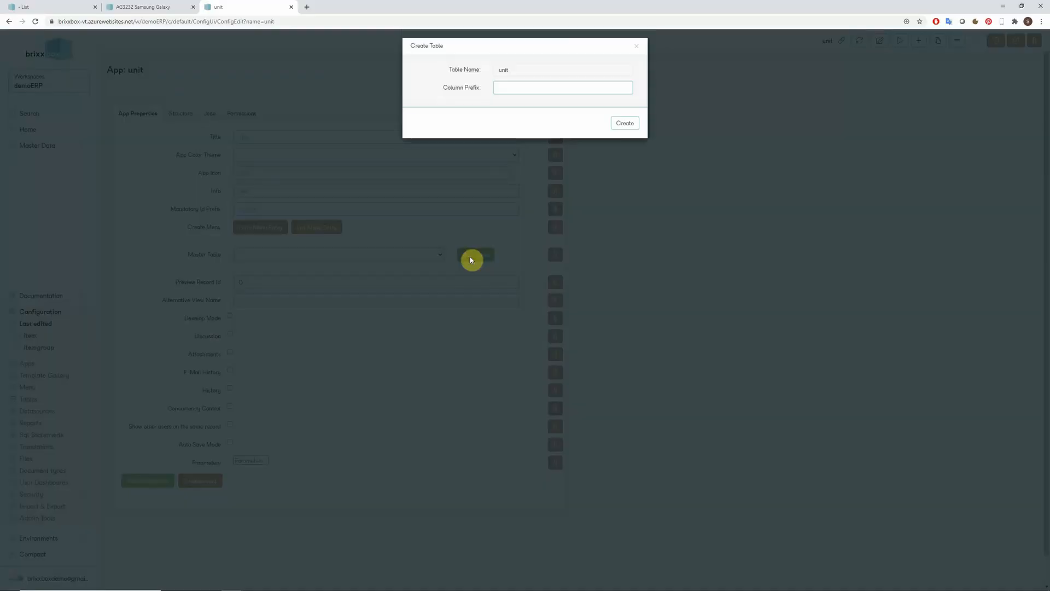
left_click(509, 93)
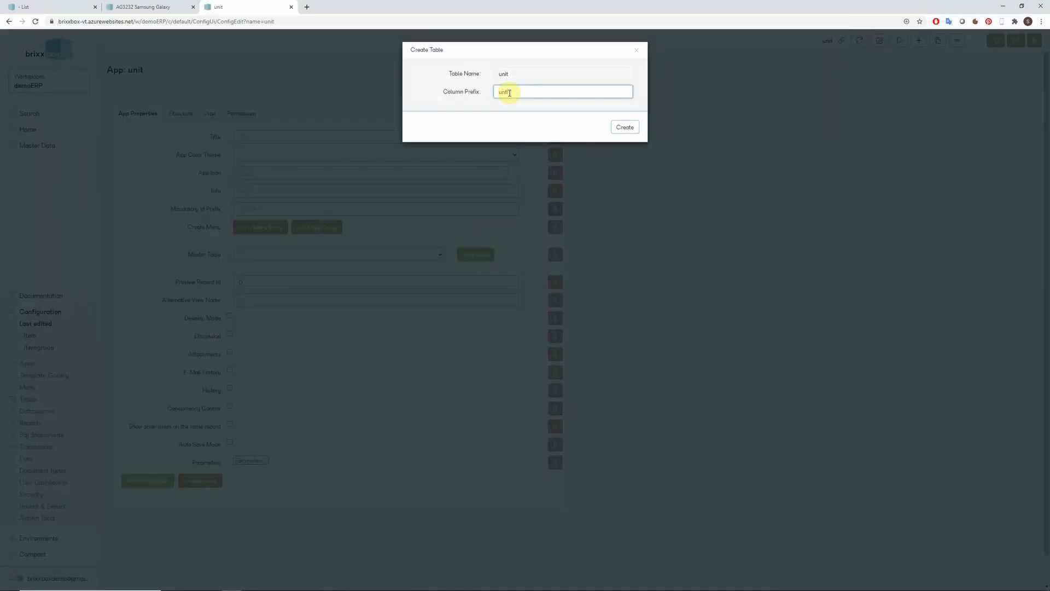
left_click(622, 127)
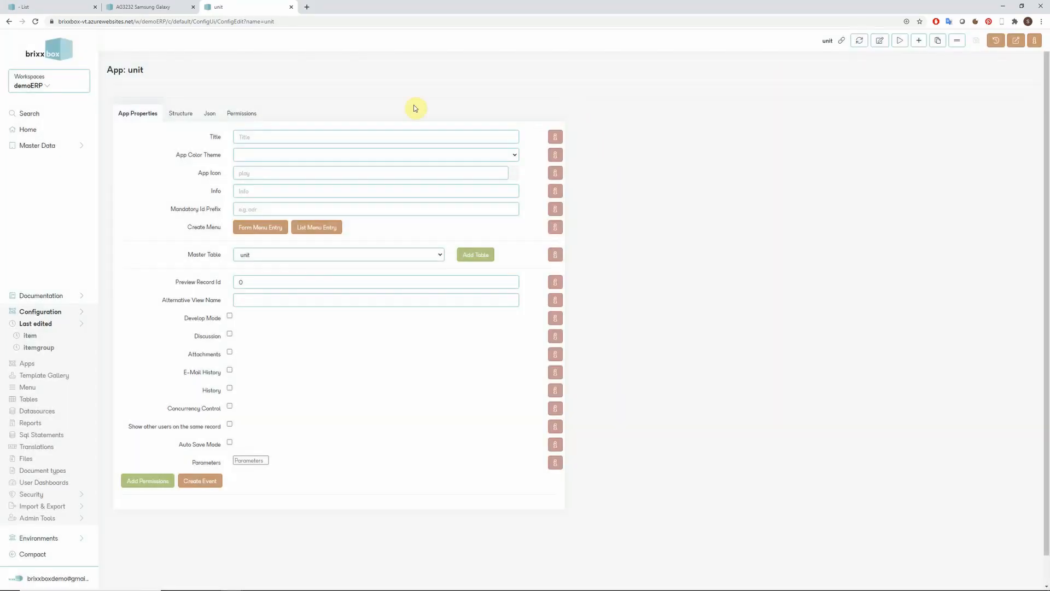
Add a textBox control to the unit app's structure with the control ID untName and the label Name
left_click(183, 113)
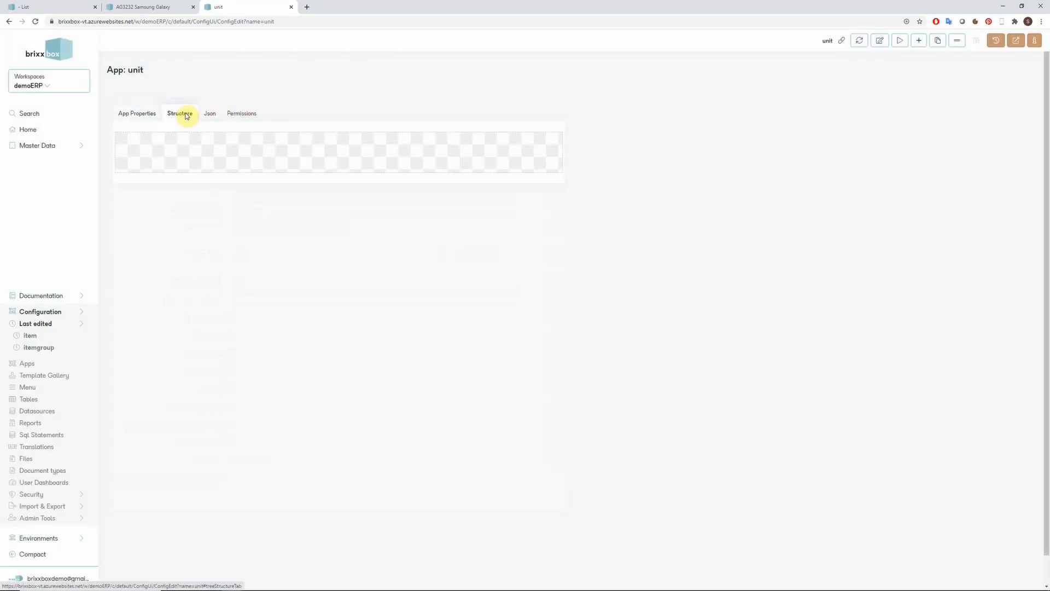
left_click(920, 41)
left_click(768, 163)
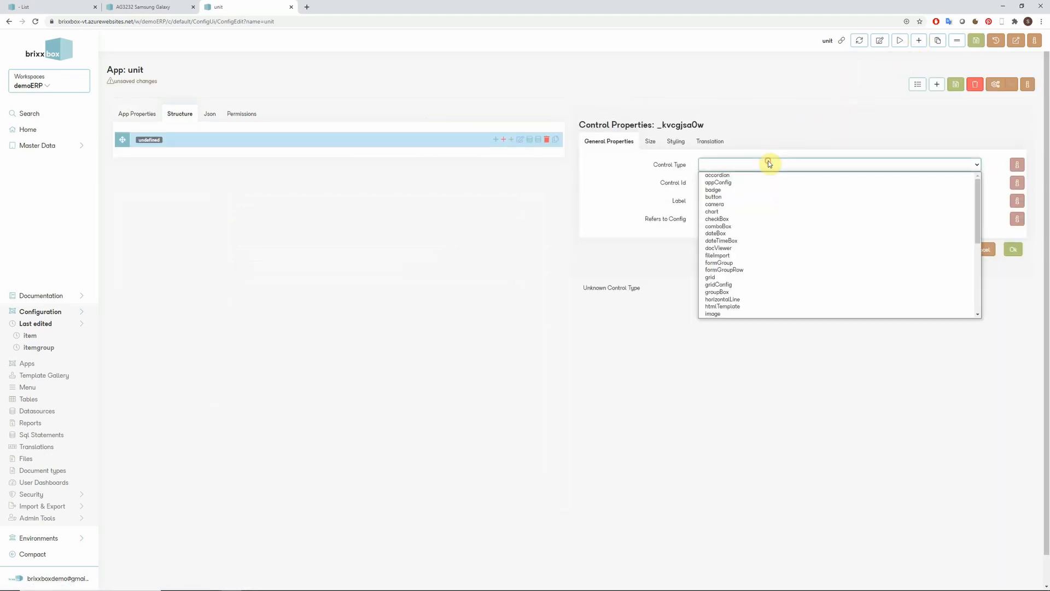
type("textBox")
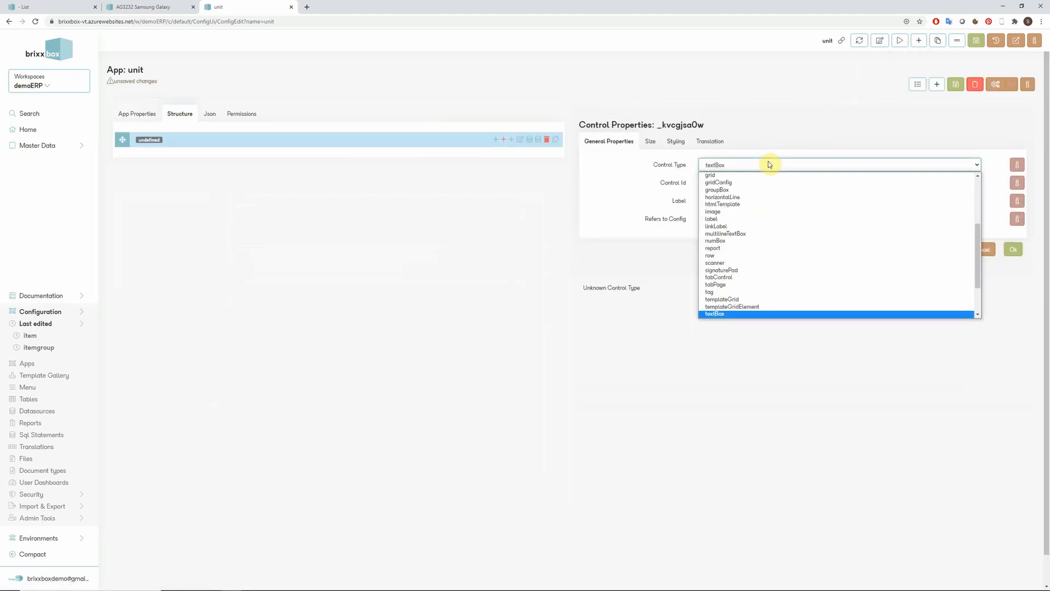
key("Return")
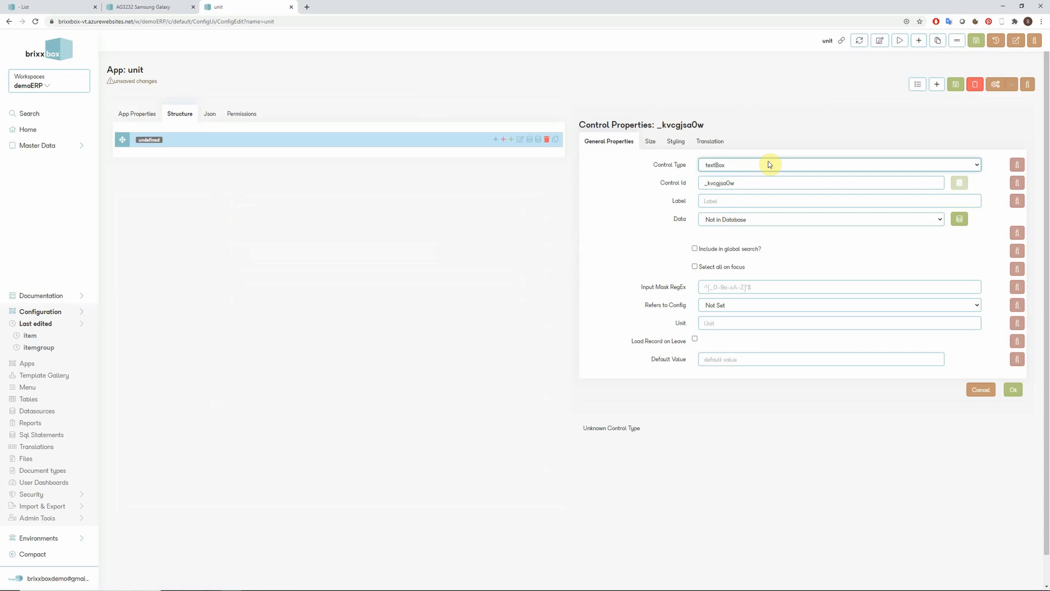
double_click(747, 182)
type("uni")
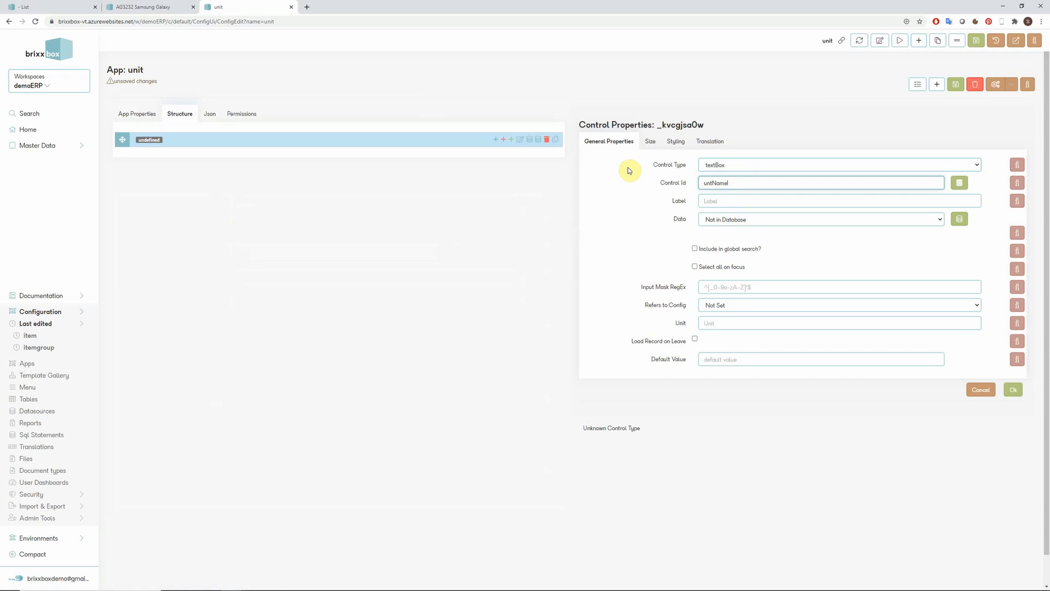
left_click(709, 202)
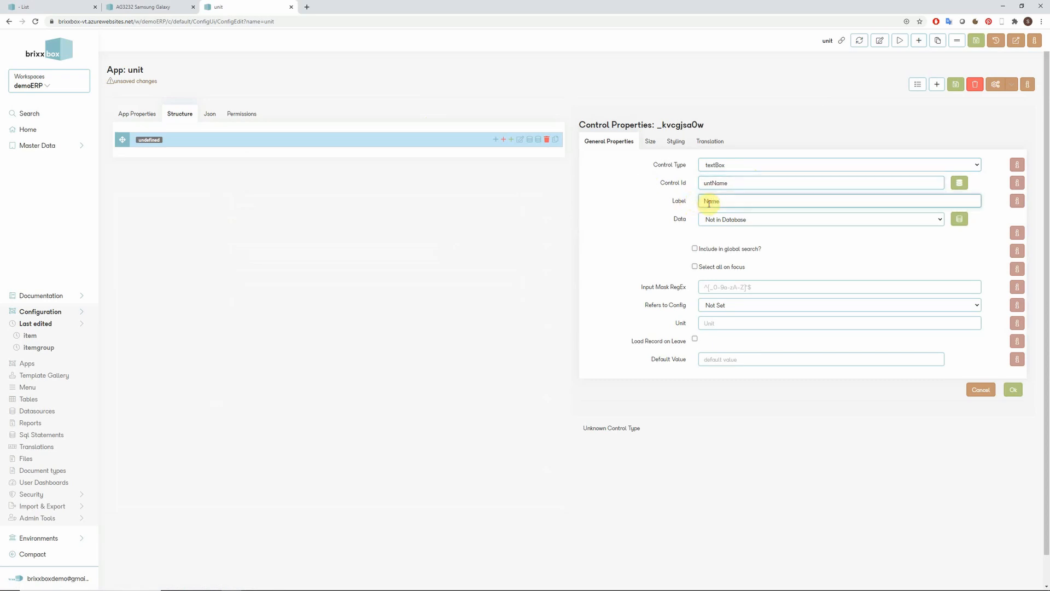
type("Name")
Create a nullable Text column for untName on the unit table and apply the text box's properties
left_click(958, 186)
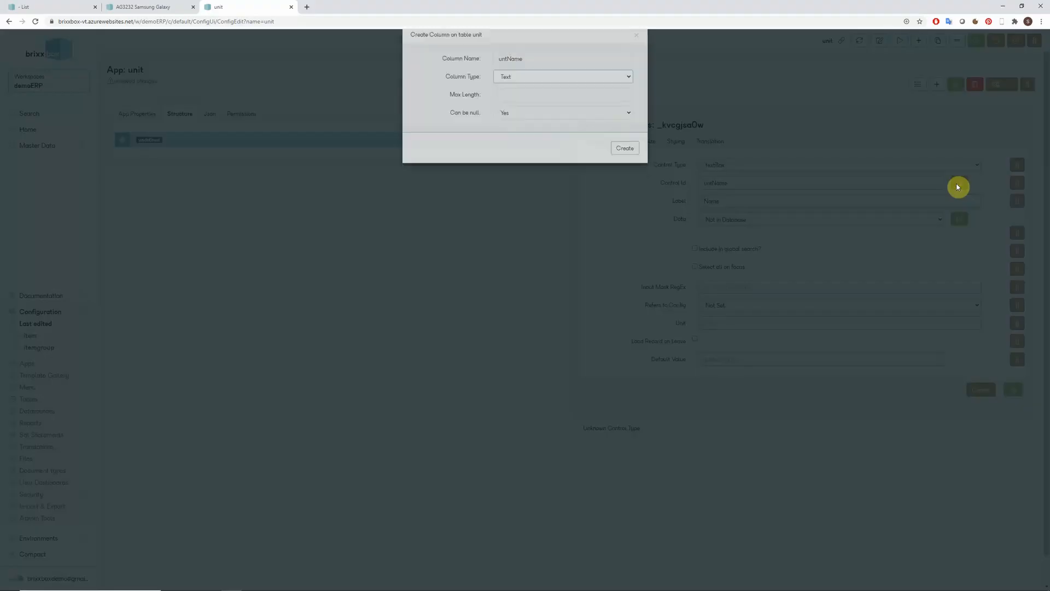
left_click(626, 163)
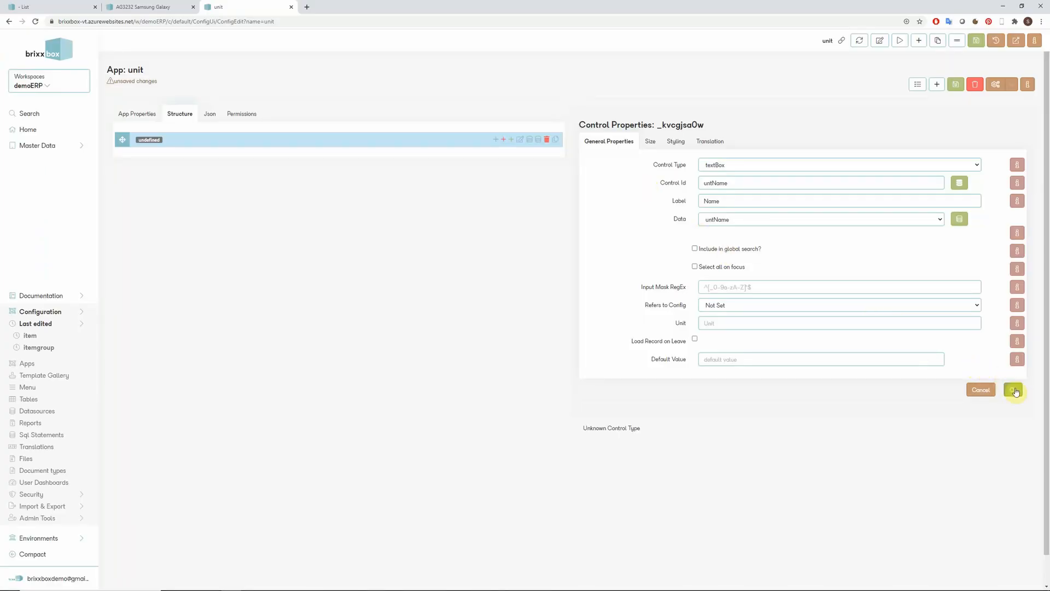
left_click(1013, 390)
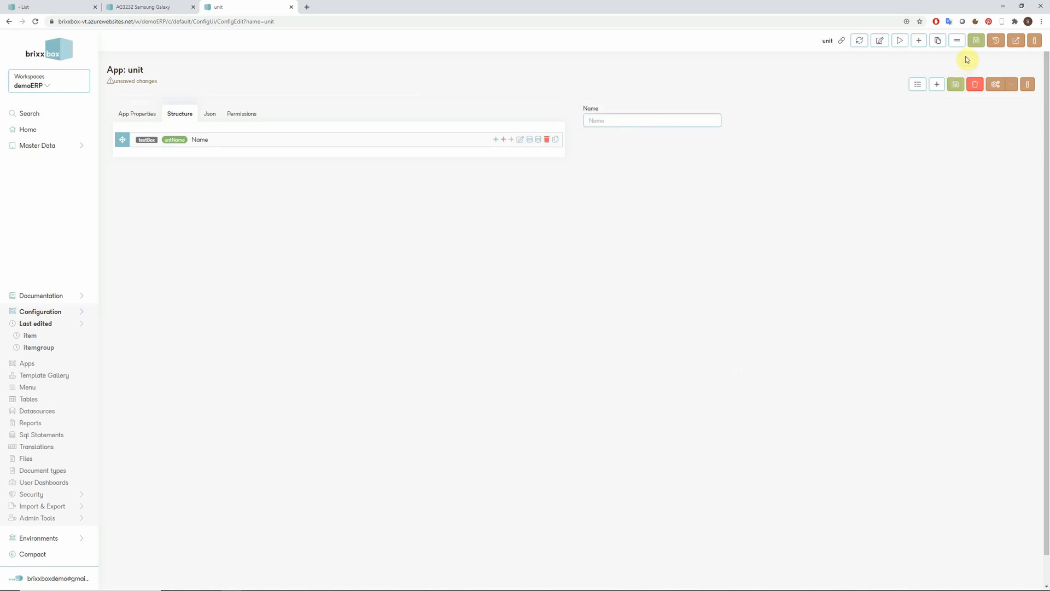
Save the unit app's configuration and create a unit record with the name Pc
left_click(975, 43)
left_click(687, 117)
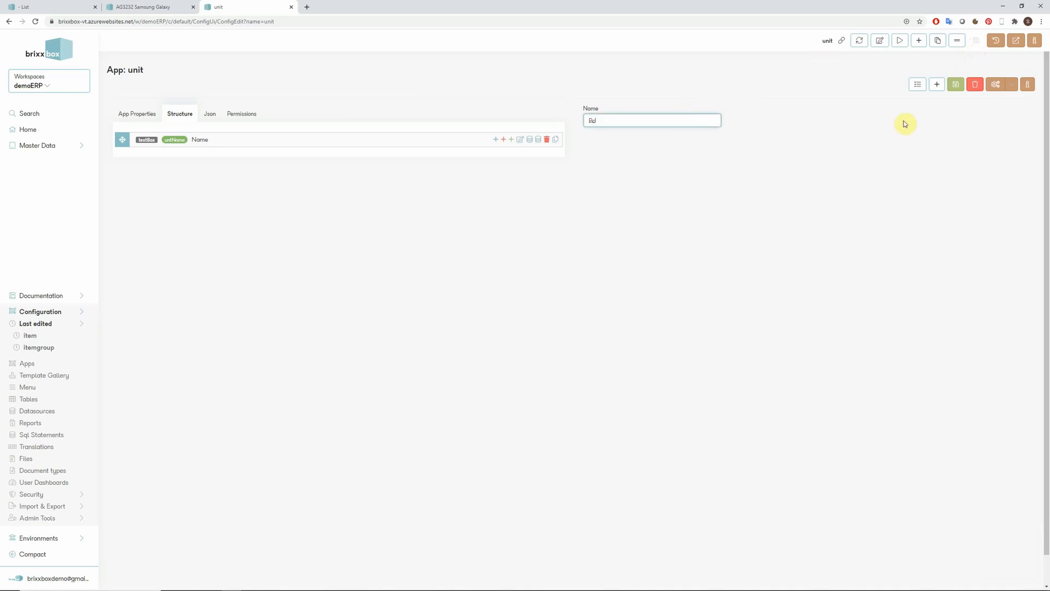
left_click(957, 86)
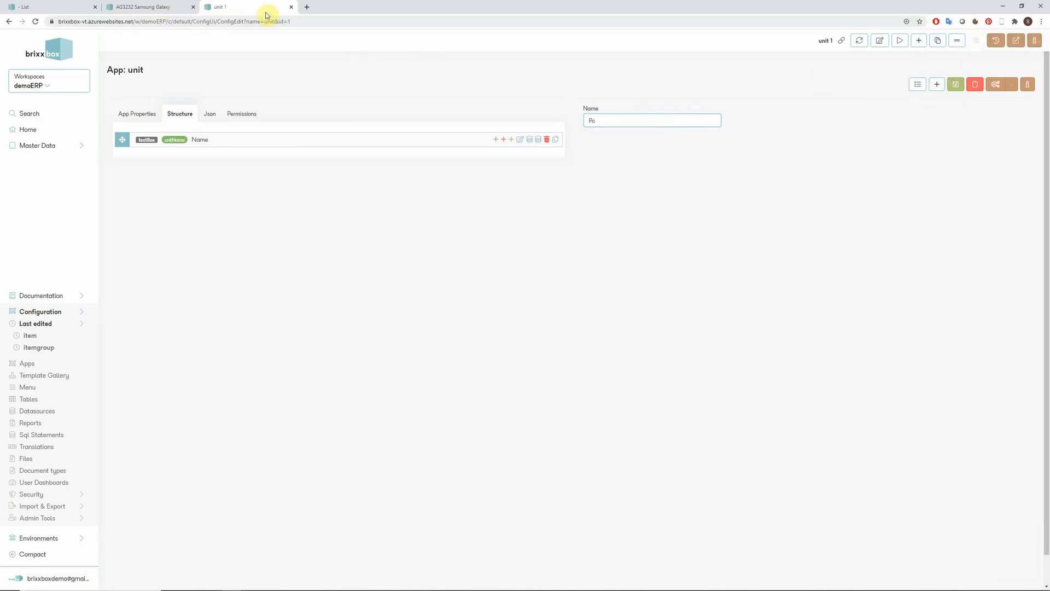
Switch to the workspace's browser tab, close its open pages, and reopen the Samsung Galaxy item from the item list
left_click(165, 6)
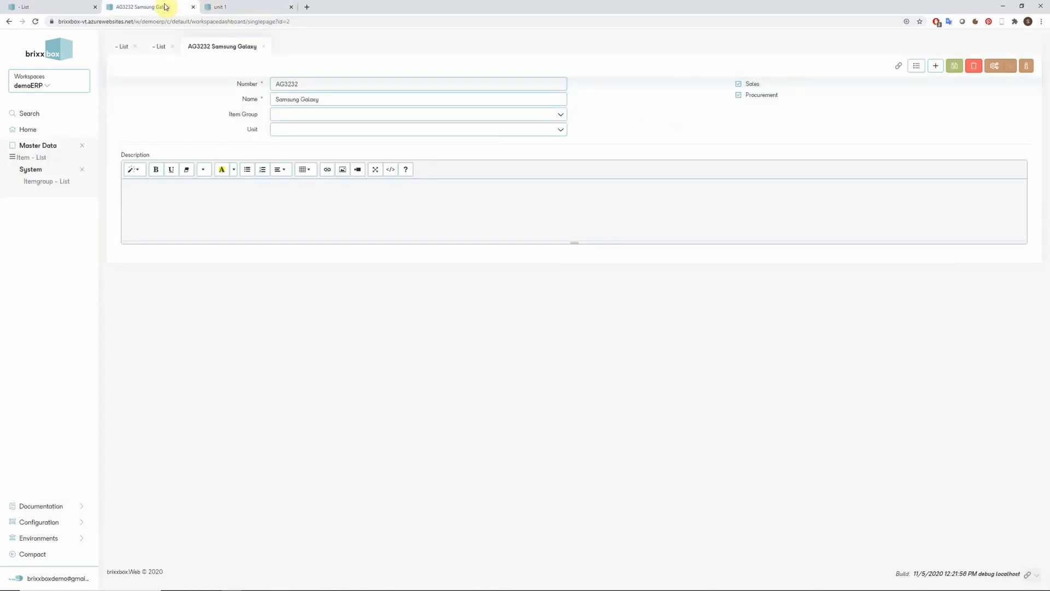
left_click(264, 47)
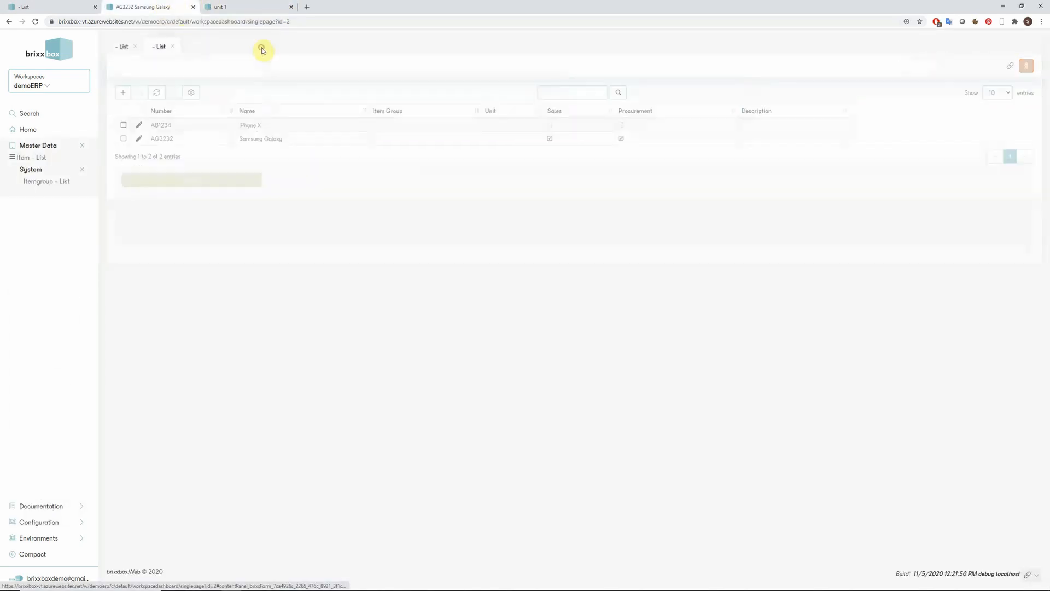
left_click(172, 47)
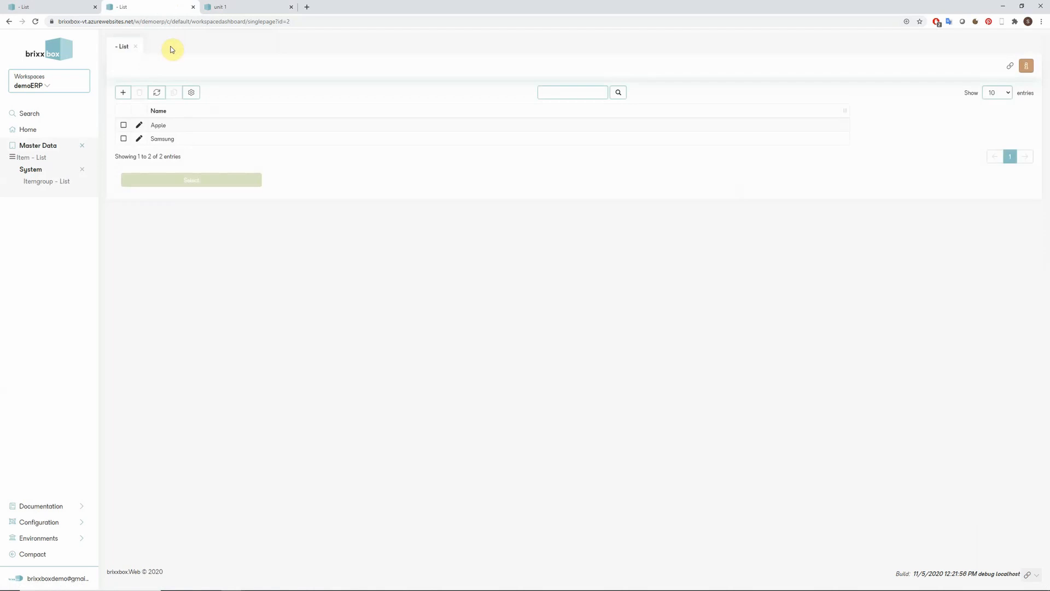
left_click(136, 47)
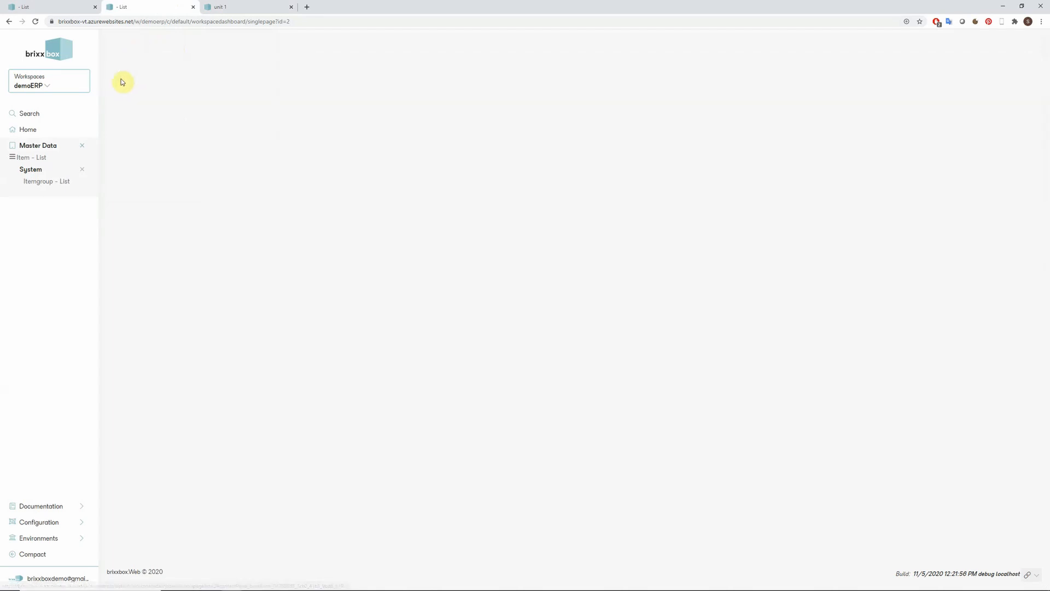
left_click(29, 160)
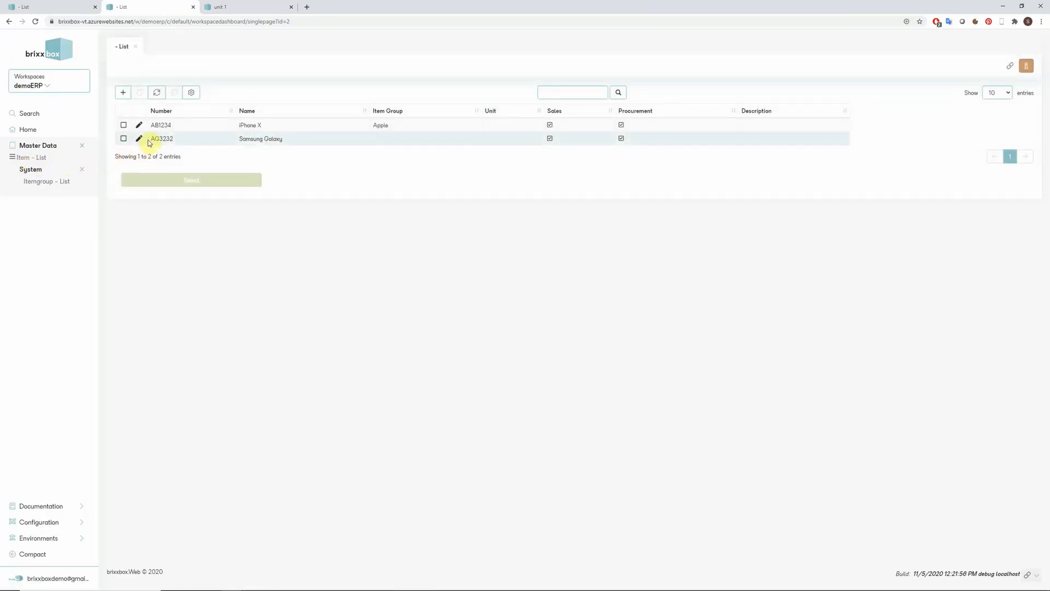
left_click(142, 139)
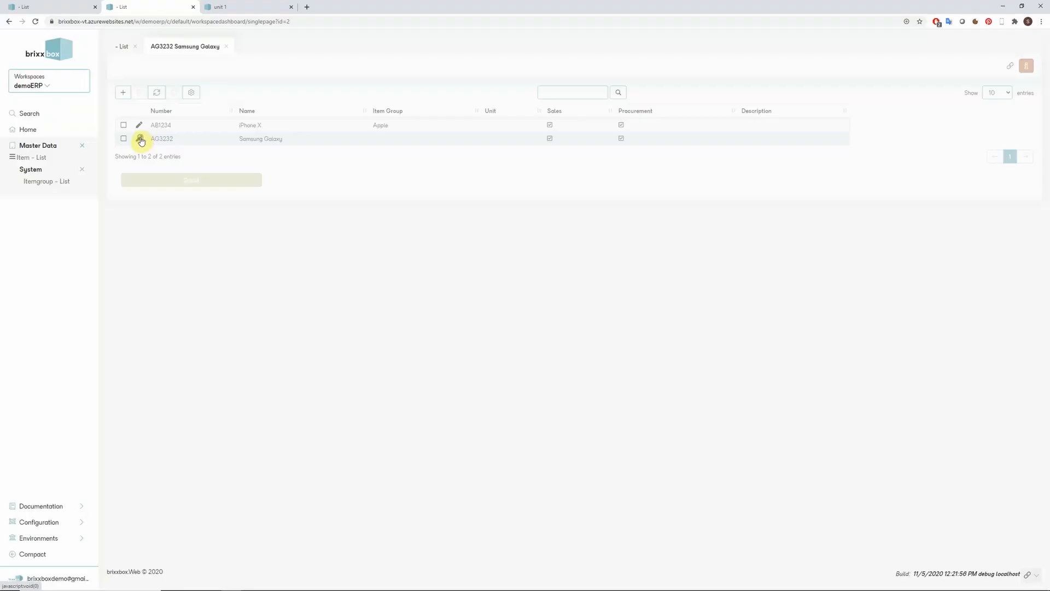
Assign the item group Samsung to the Samsung Galaxy item and save the record
left_click(534, 115)
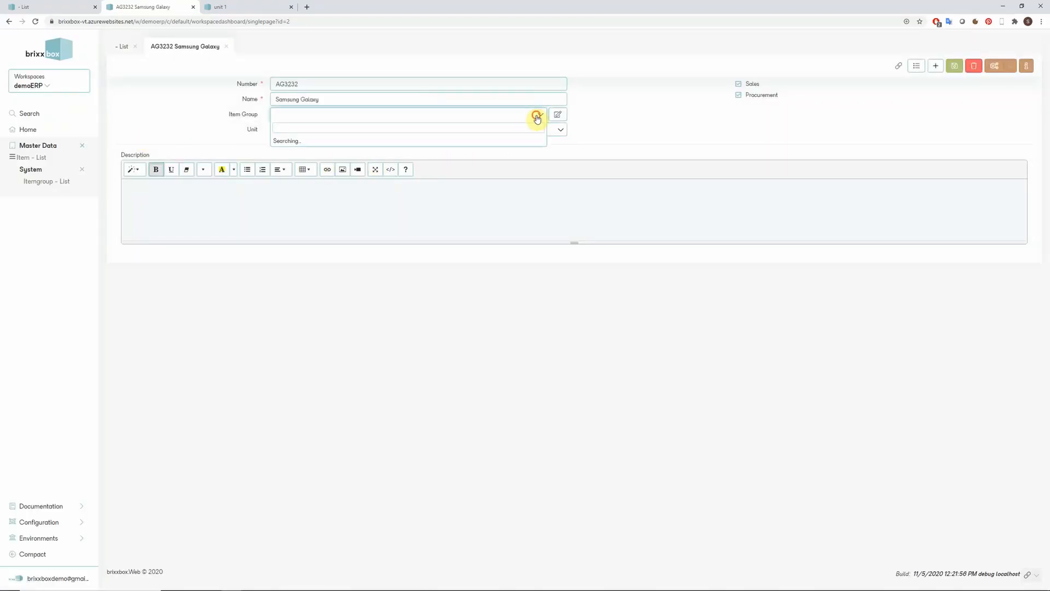
left_click(438, 140)
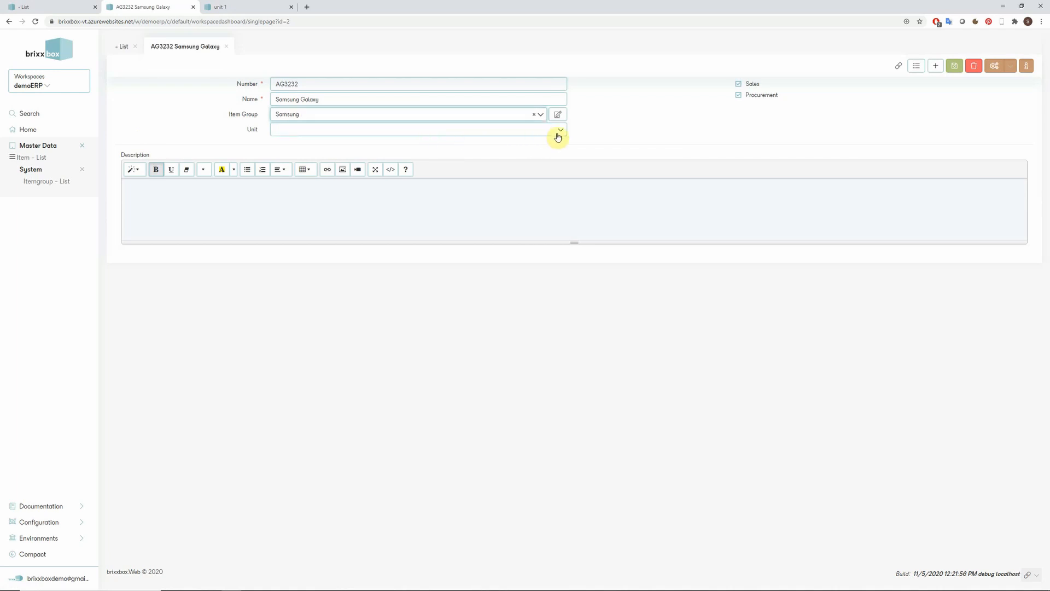
left_click(955, 67)
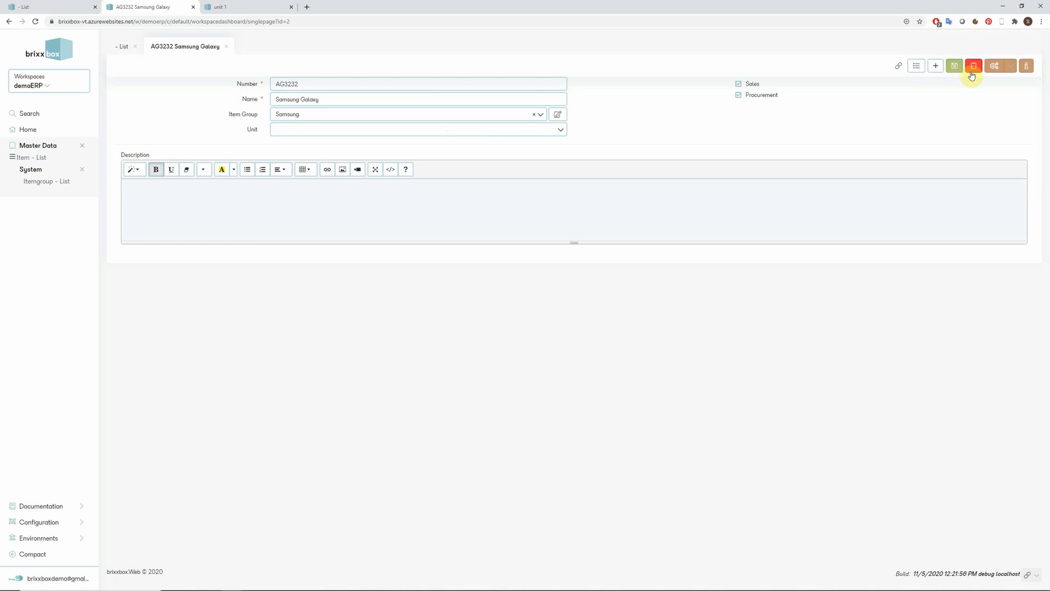
Give the item app's Unit combo box a Config data source using the unit app, test its query, apply it and try to save
left_click(995, 68)
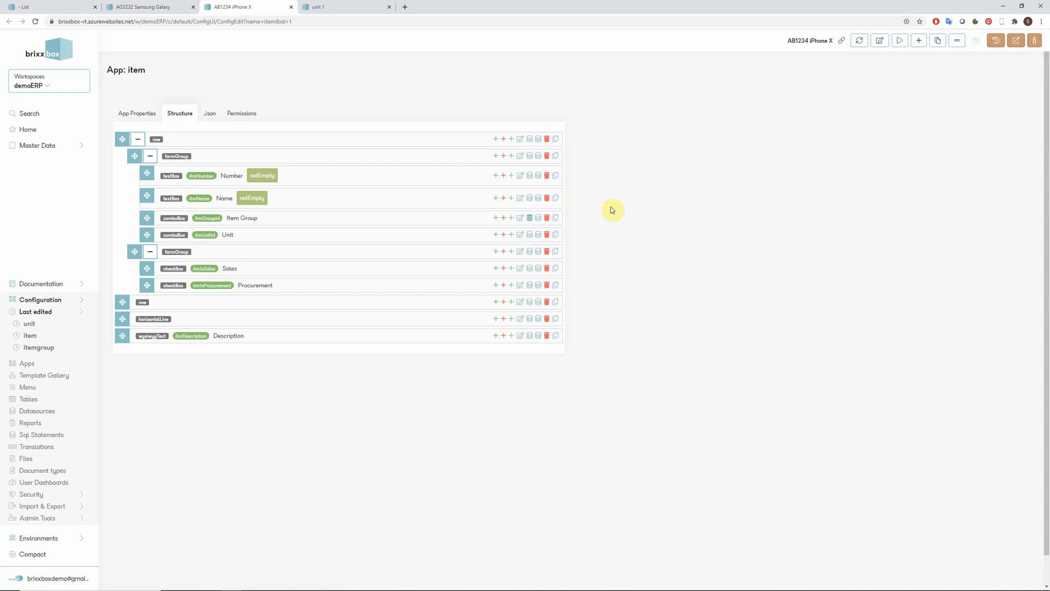
left_click(530, 237)
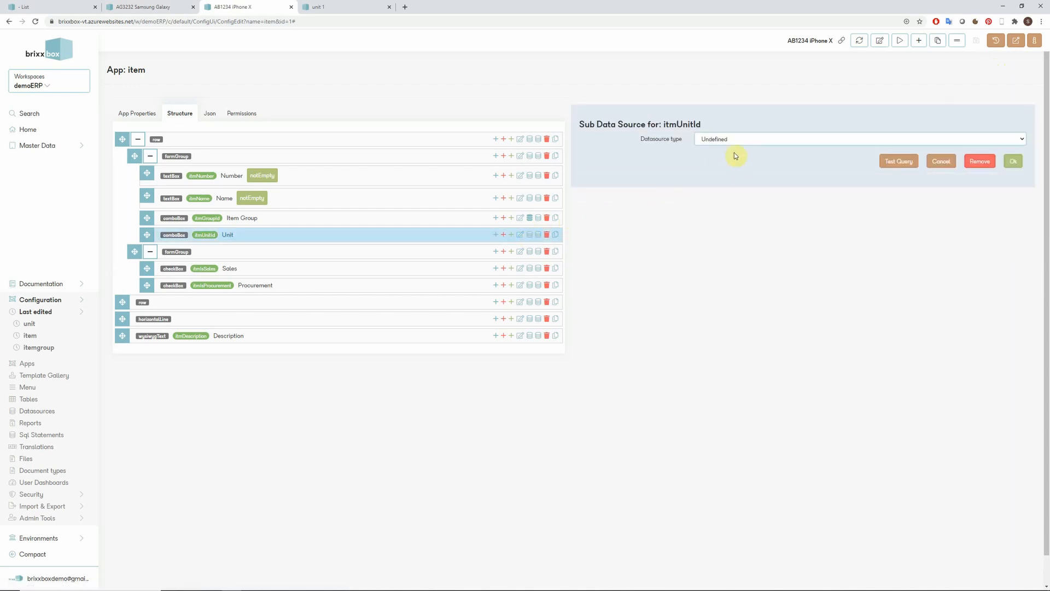
left_click(744, 140)
left_click(728, 165)
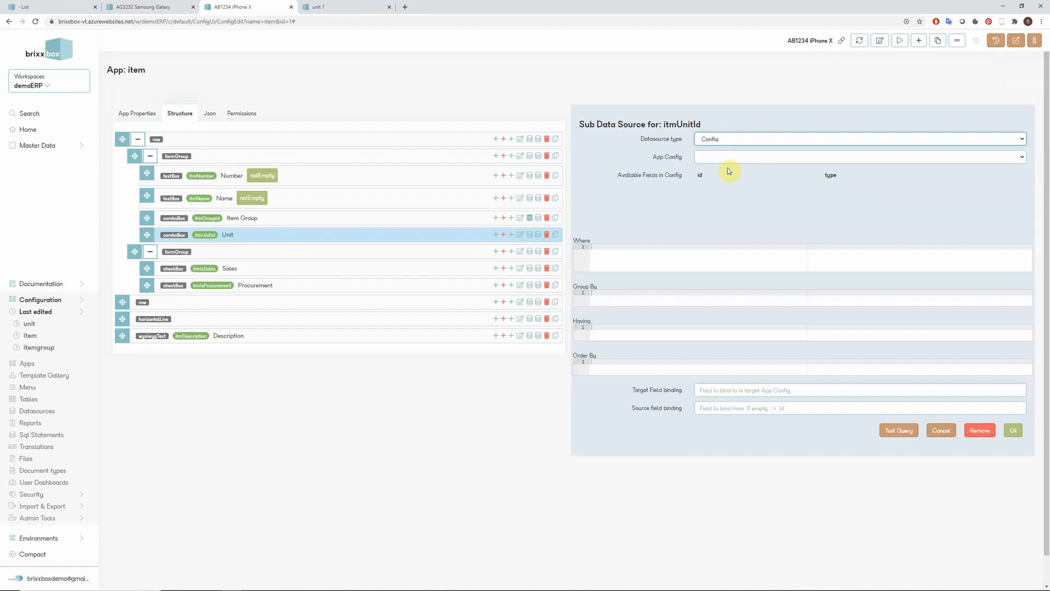
left_click(728, 160)
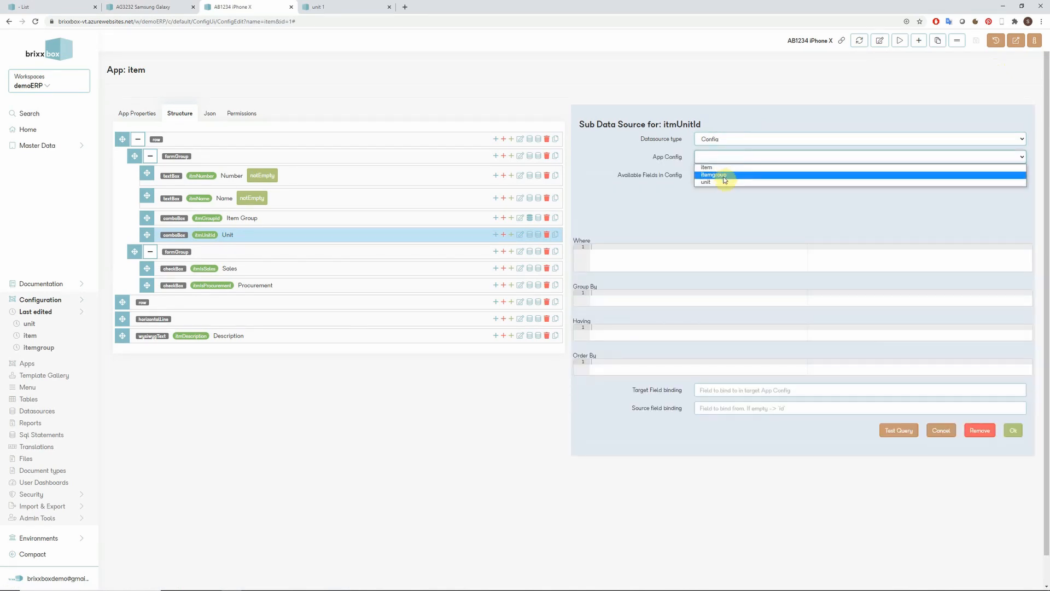
left_click(723, 182)
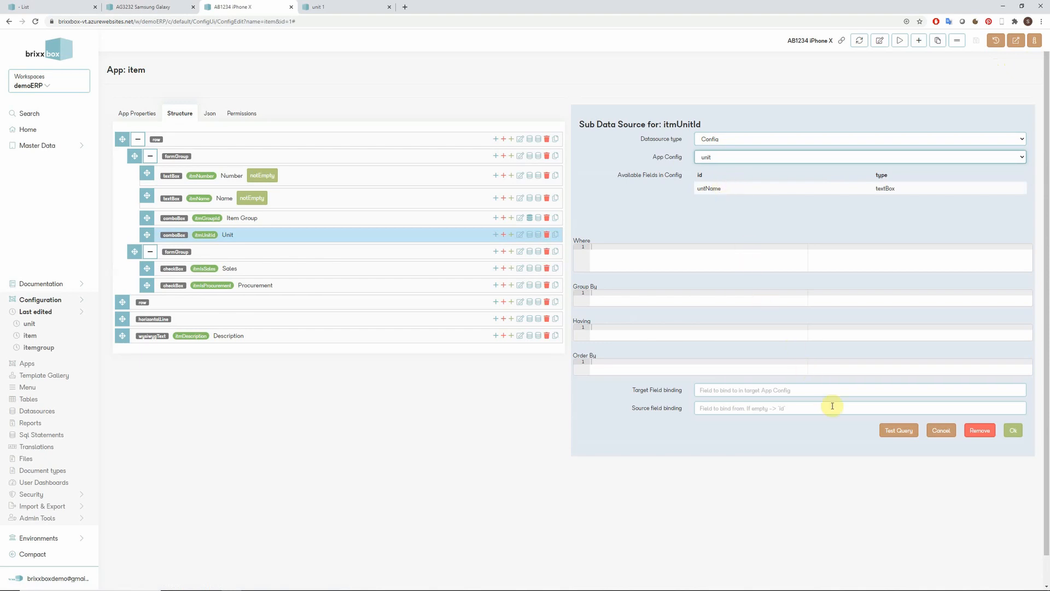
left_click(900, 431)
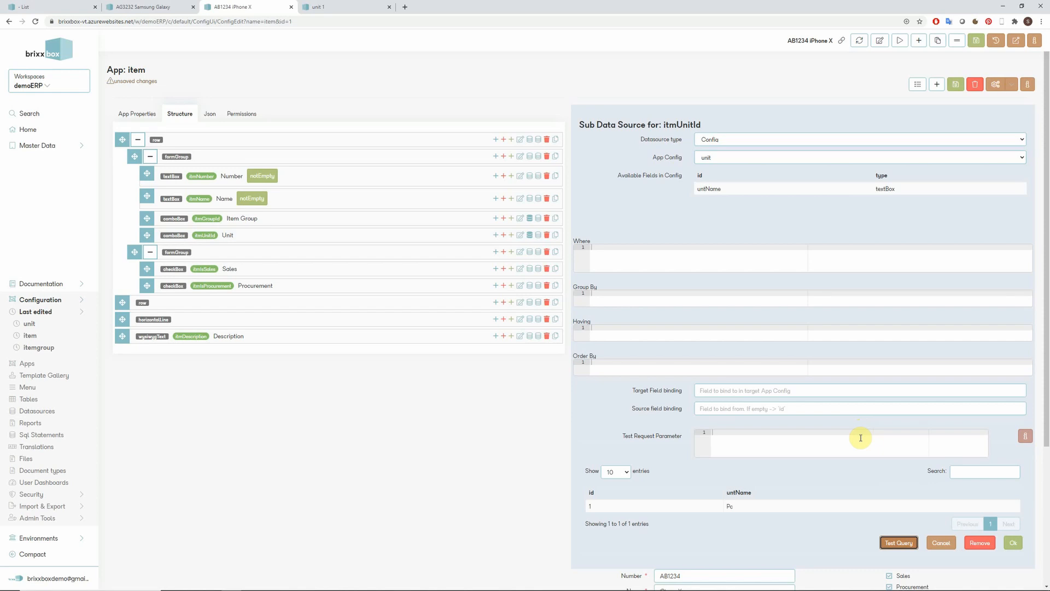
scroll(862, 439, "down", 2)
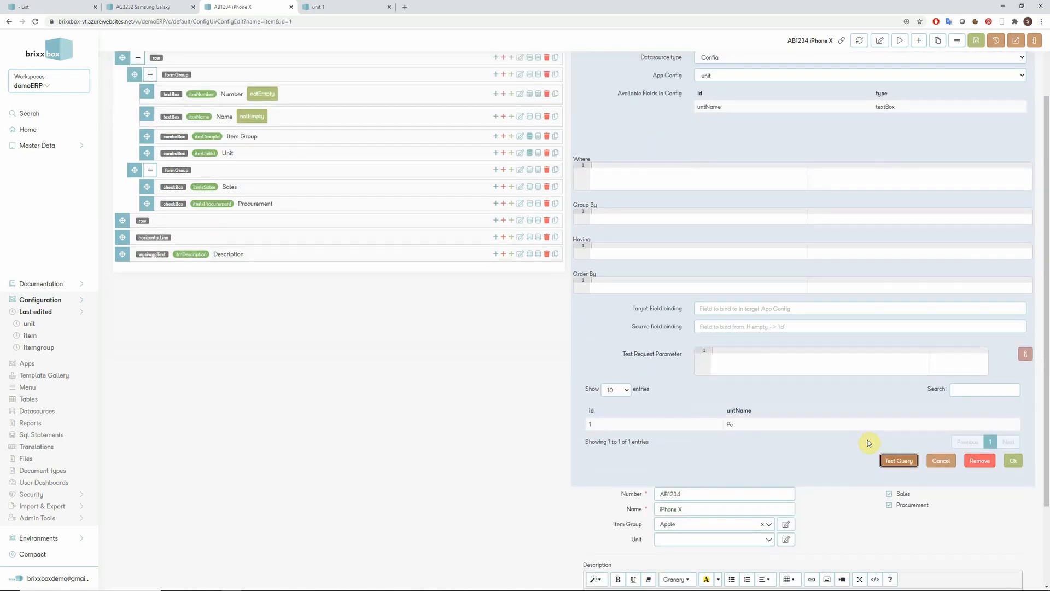
left_click(1015, 463)
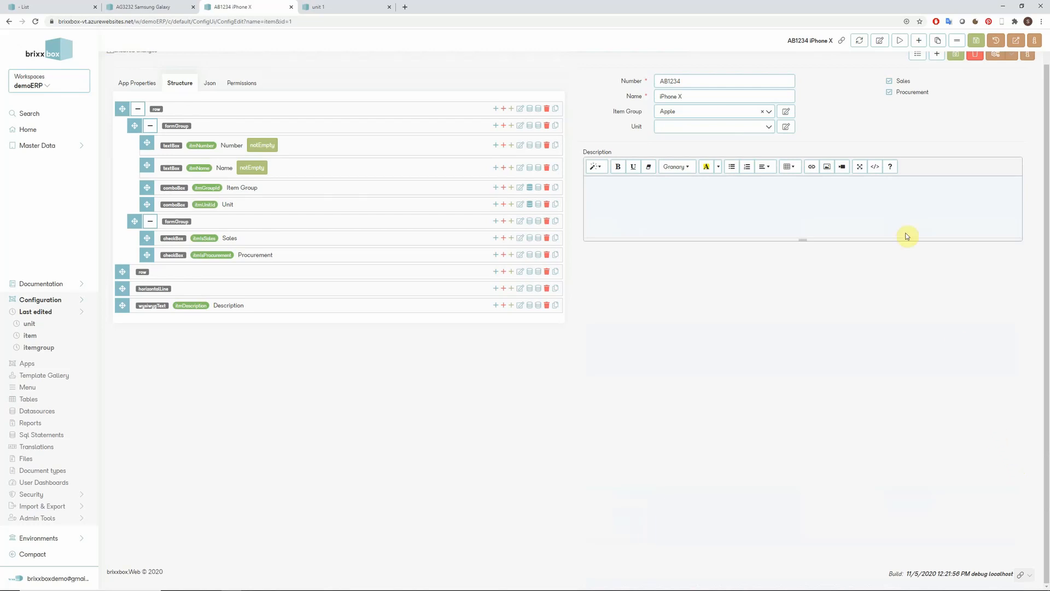
left_click(974, 41)
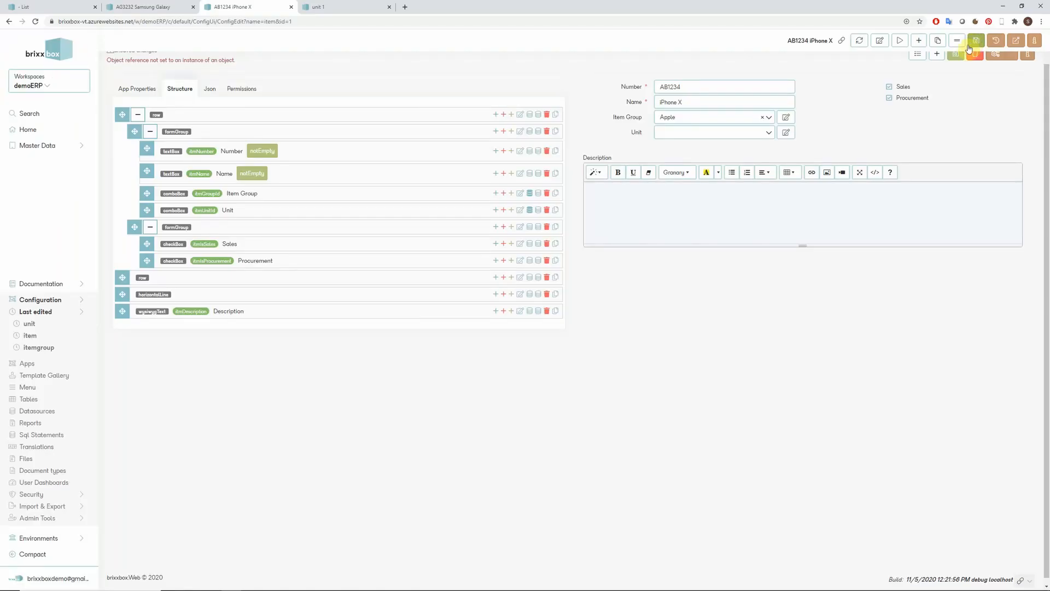
Set the Unit combo box's key field to id and its value field to untName, and save the item app
scroll(888, 115, "up", 1)
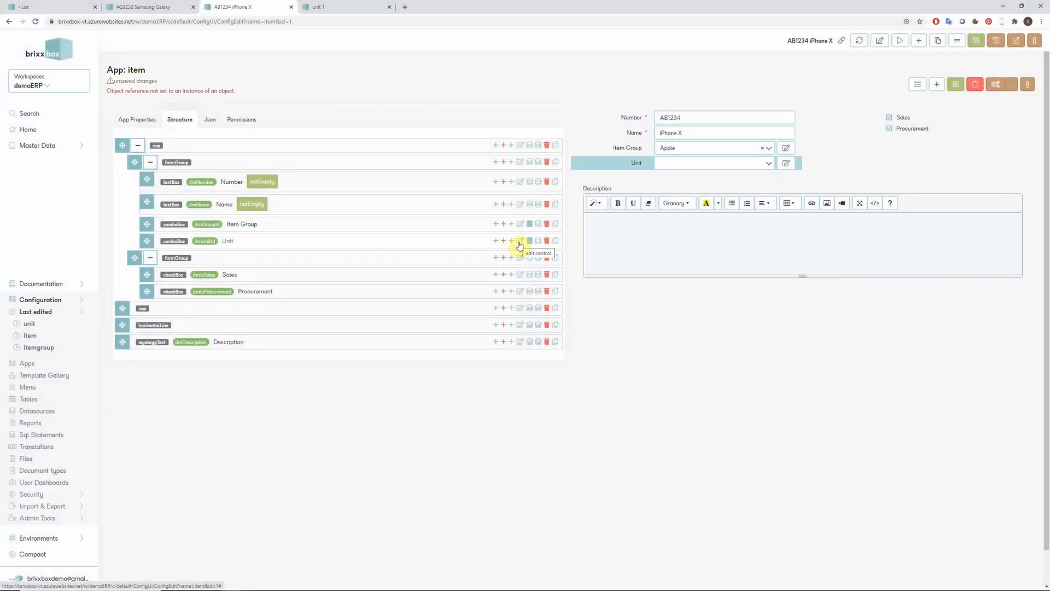
left_click(520, 241)
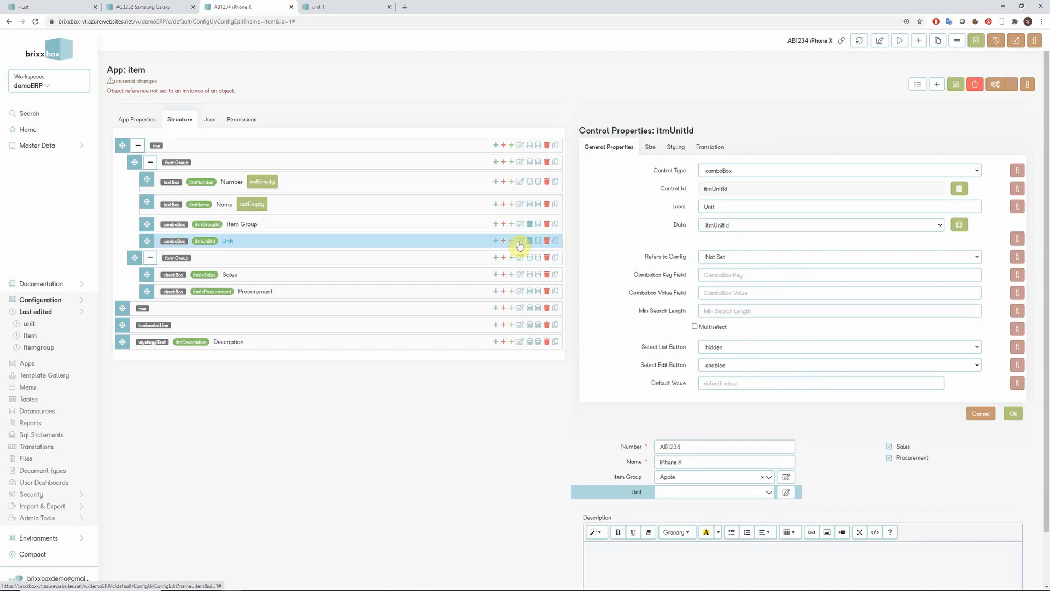
left_click(710, 275)
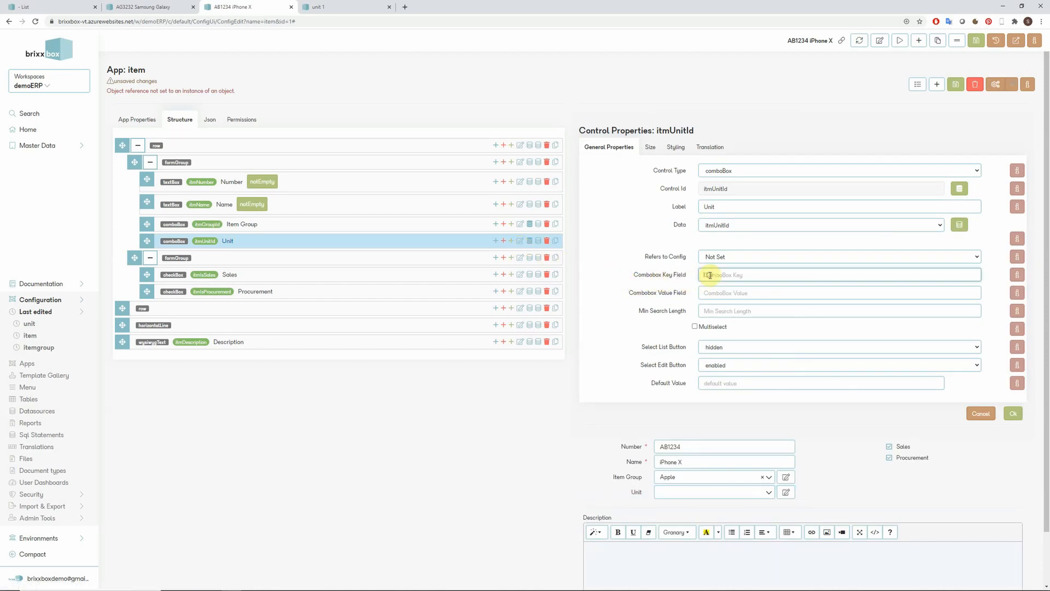
type("id")
key("Tab")
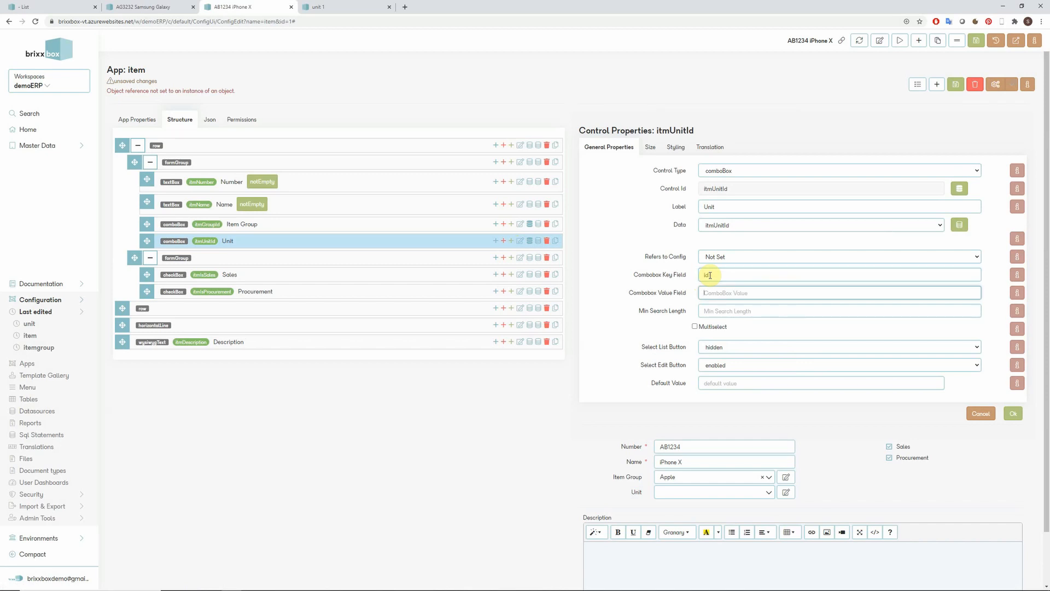
type("ul")
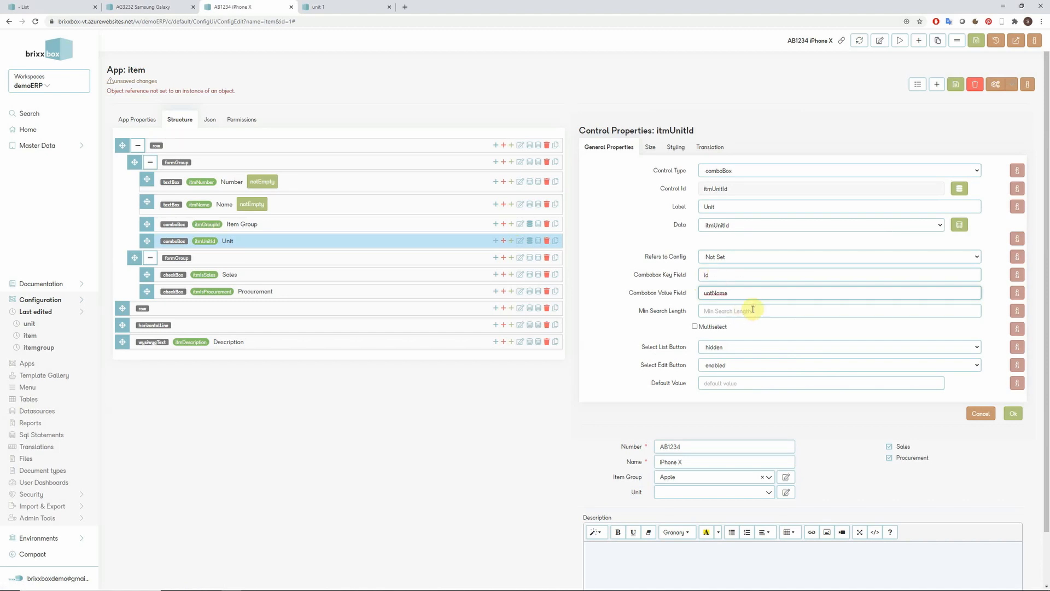
left_click(1014, 414)
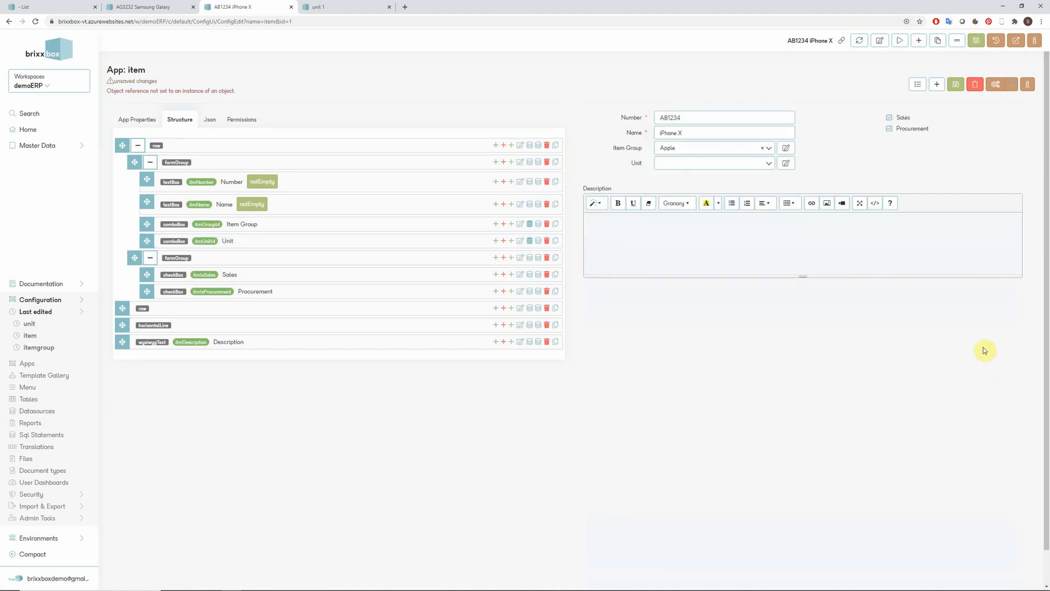
left_click(979, 42)
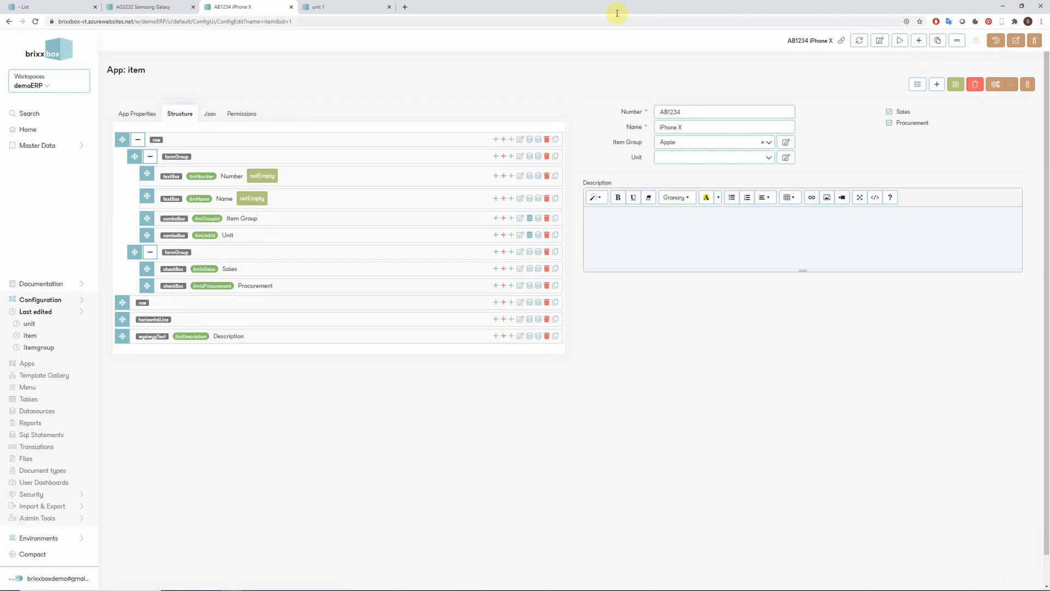
Reopen the Samsung Galaxy item from the item list, set its unit to Pc and save the record
left_click(137, 4)
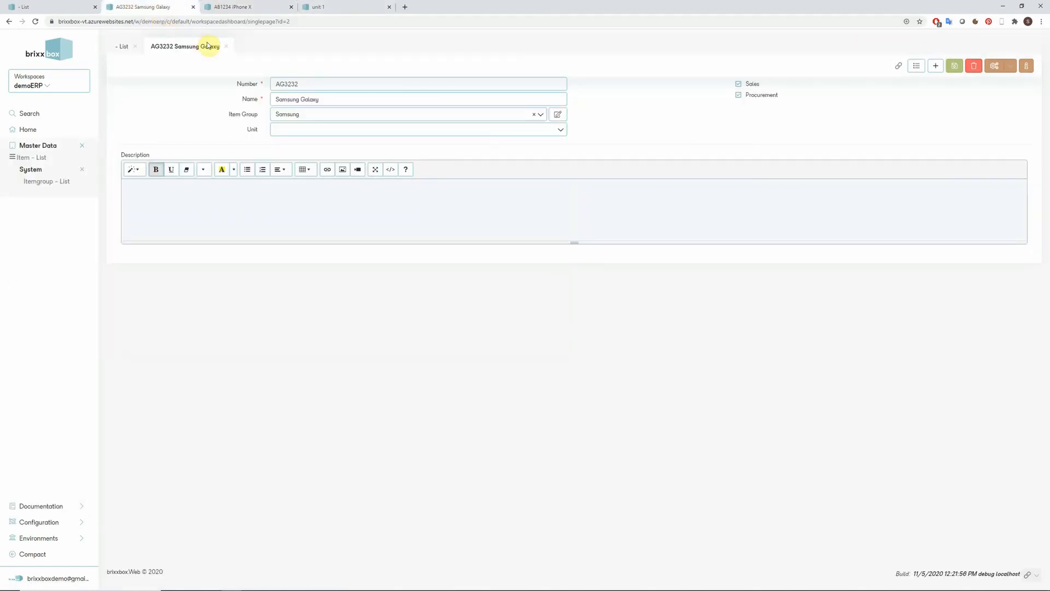
left_click(226, 46)
left_click(139, 139)
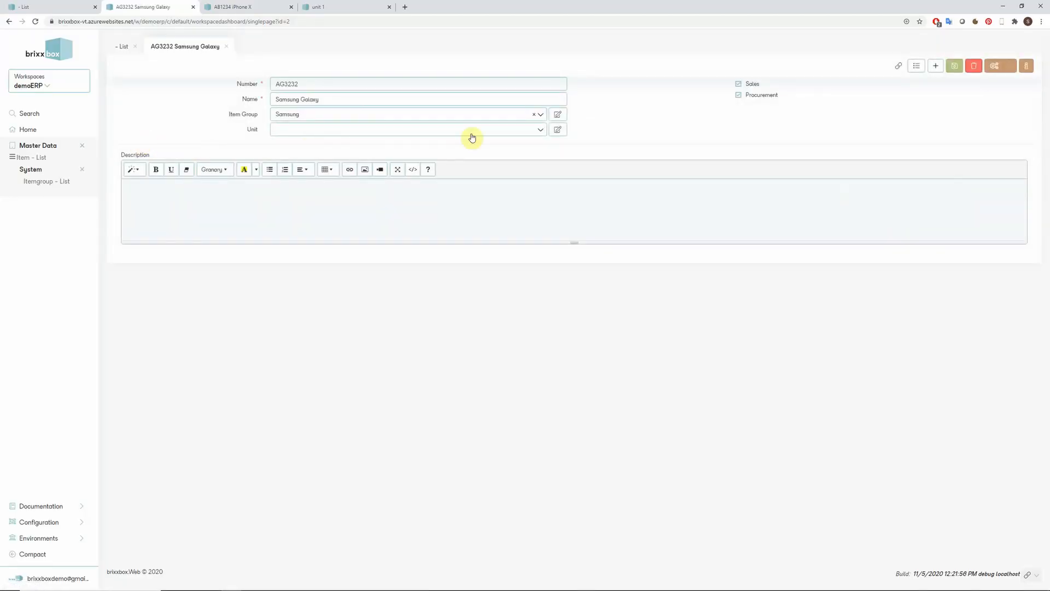
left_click(540, 129)
left_click(525, 144)
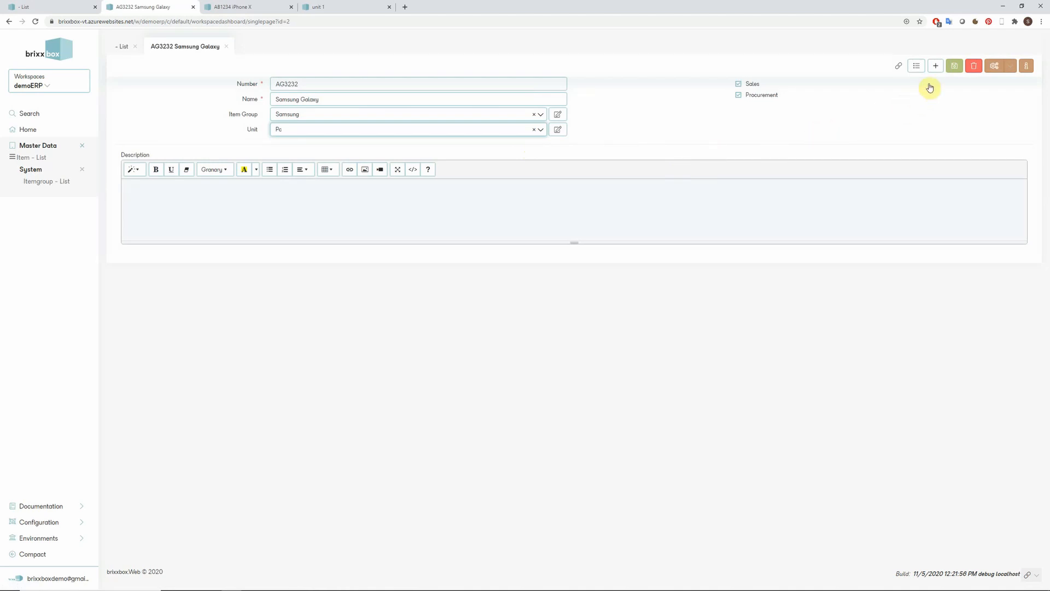
left_click(956, 71)
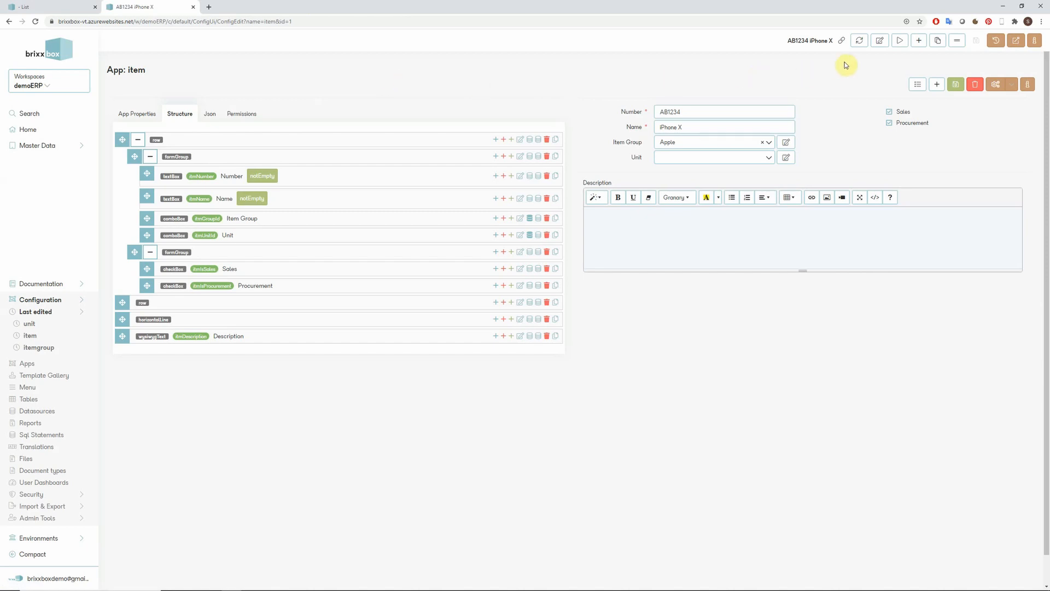
Add a tabControl control at the end of the item form's structure
left_click(918, 42)
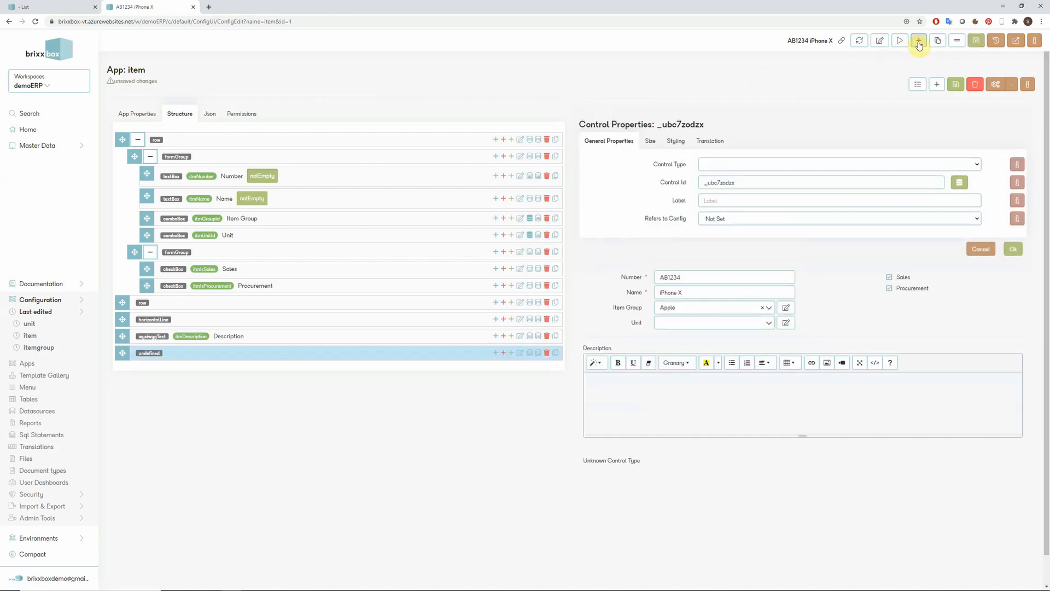
left_click(808, 169)
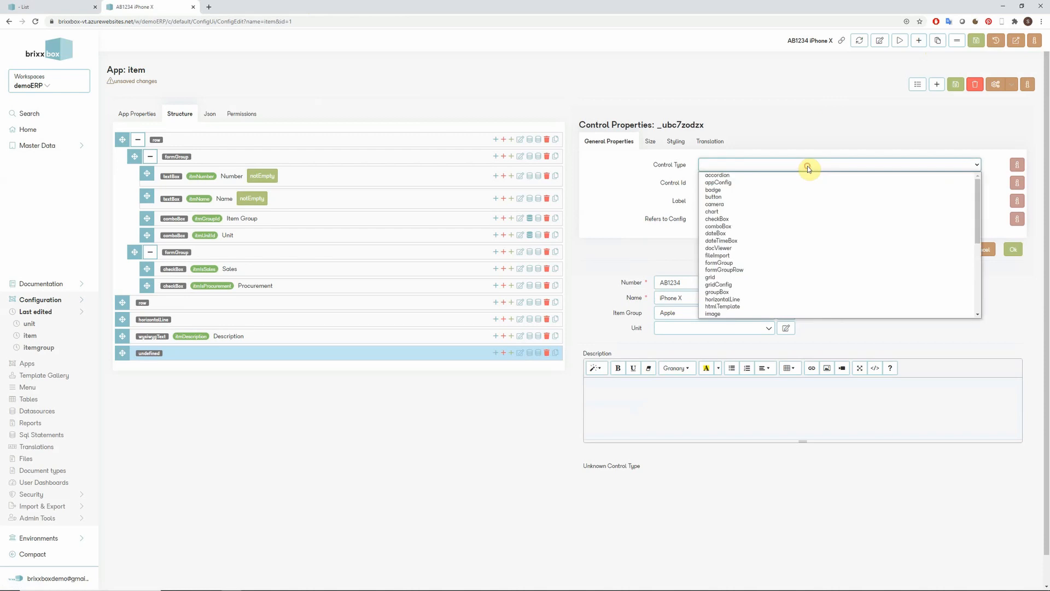
key("t")
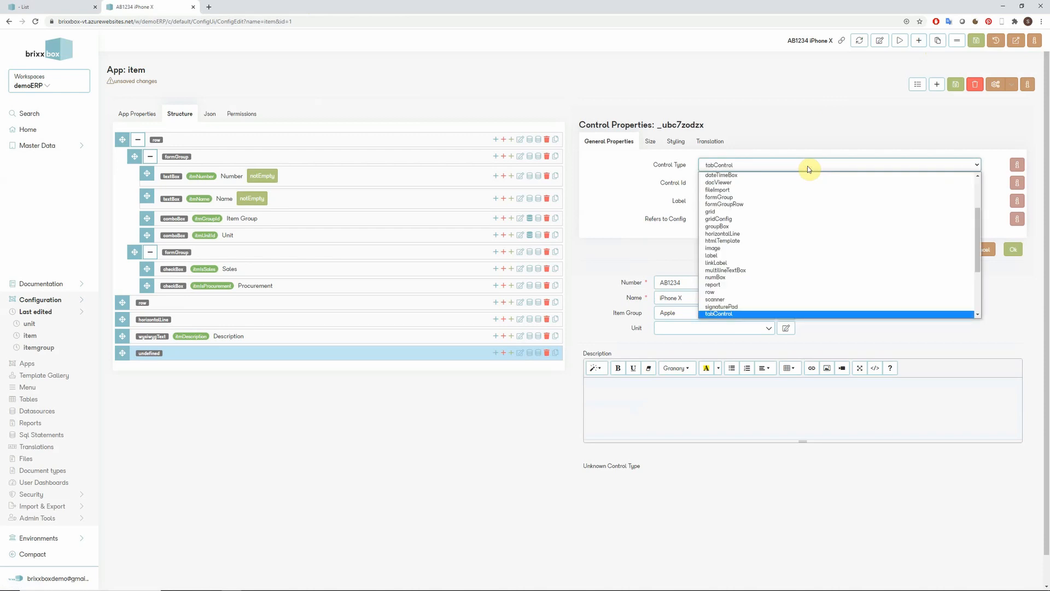
key("Return")
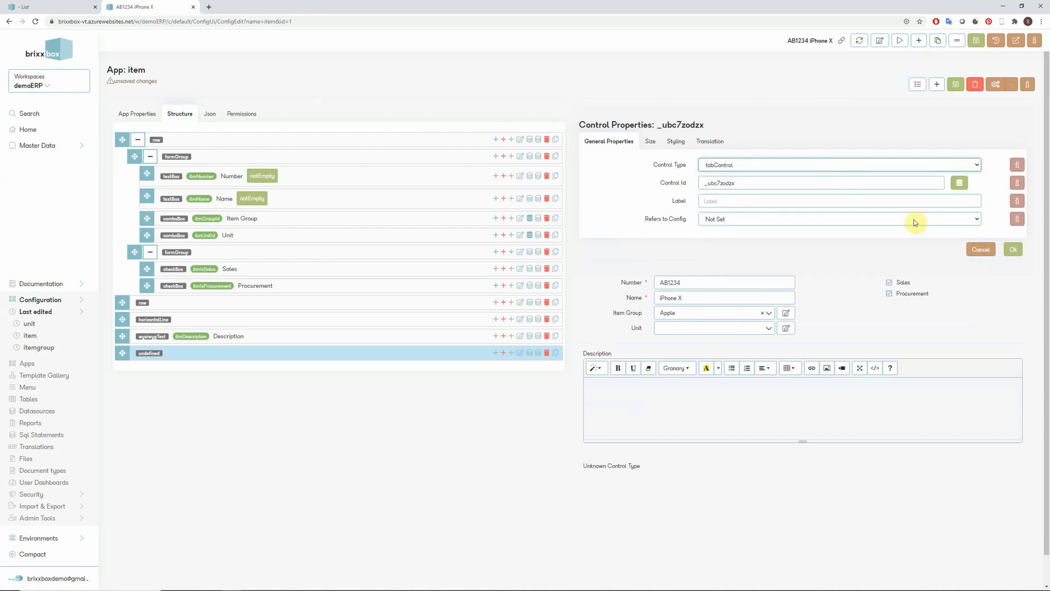
left_click(1013, 249)
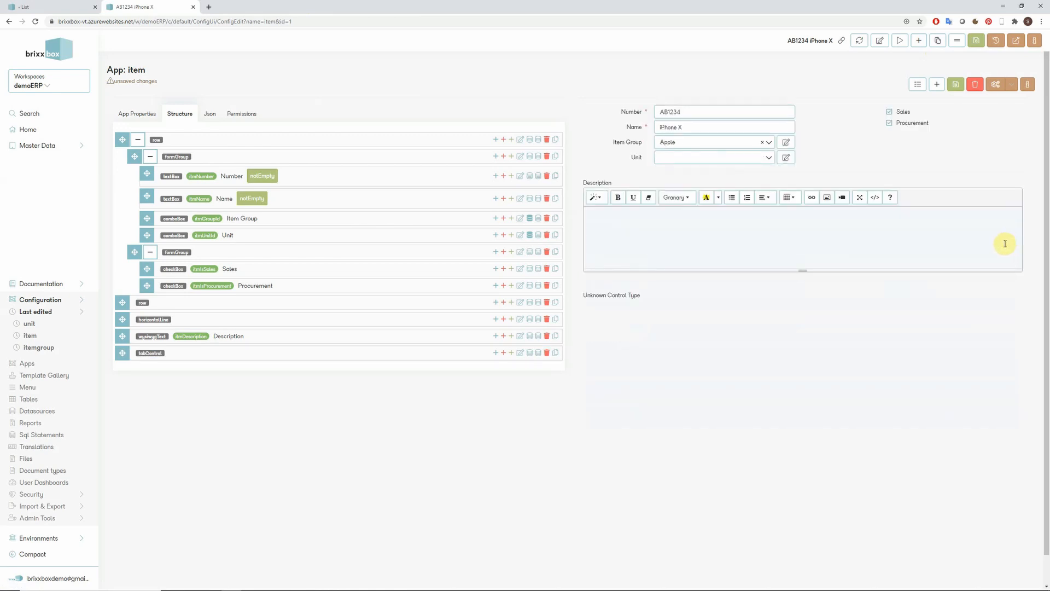
Add a tabPage control labelled Description to the item form
left_click(919, 43)
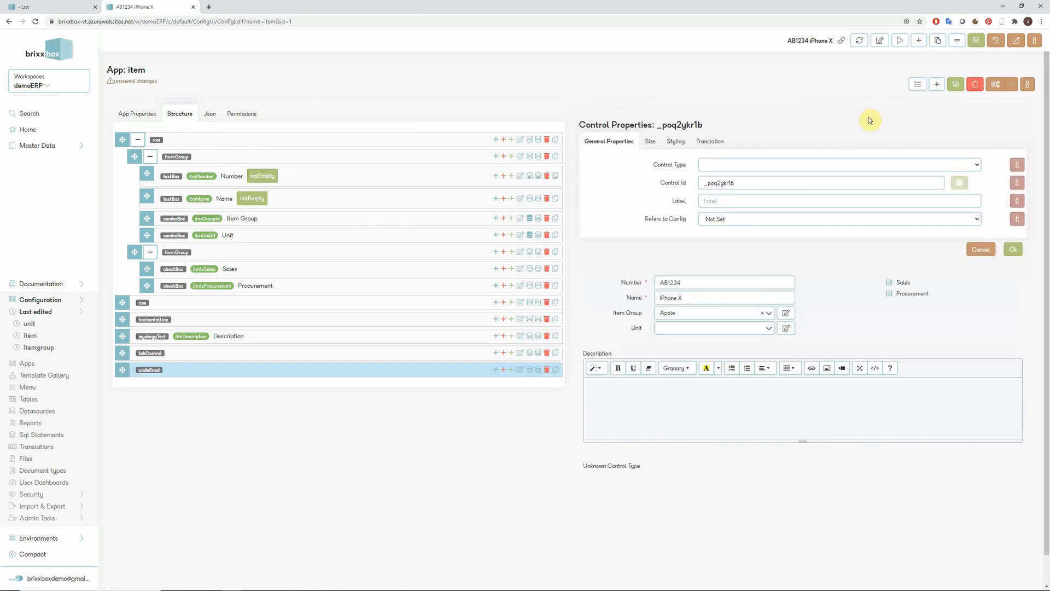
left_click(852, 162)
key("t")
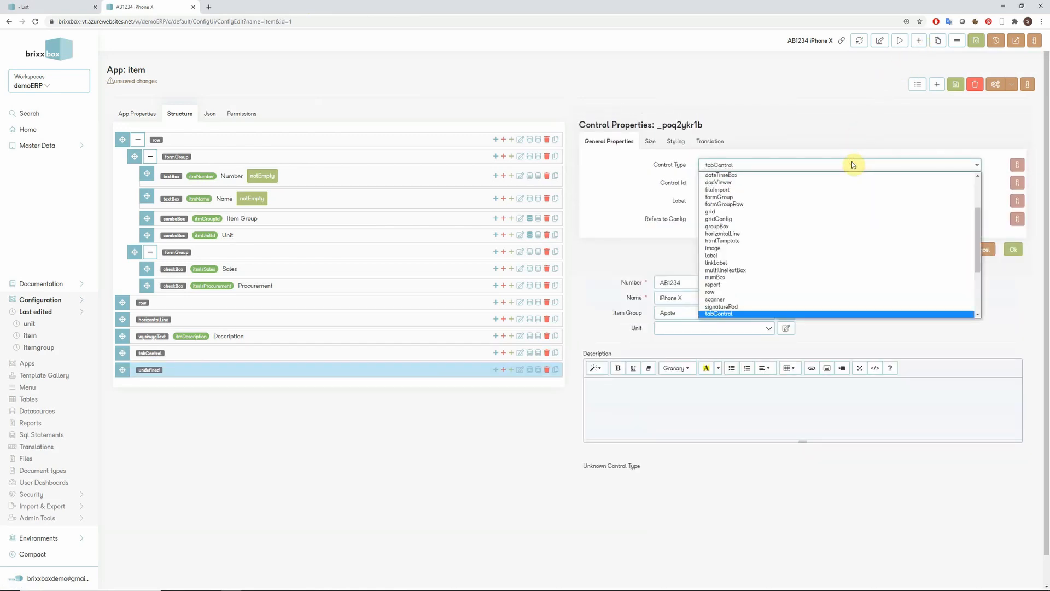
key("Down")
key("Return")
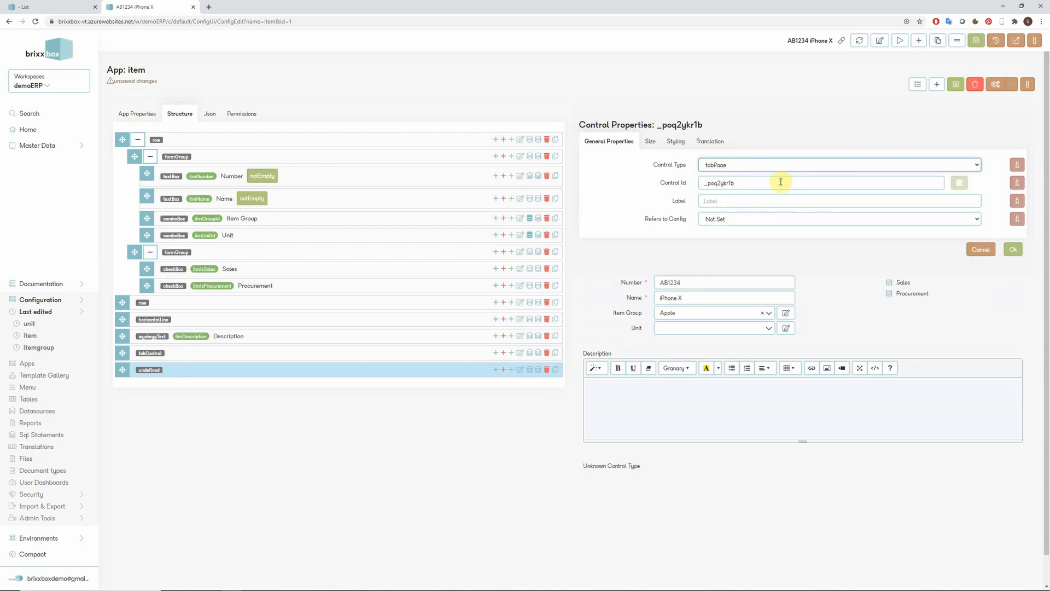
left_click(795, 201)
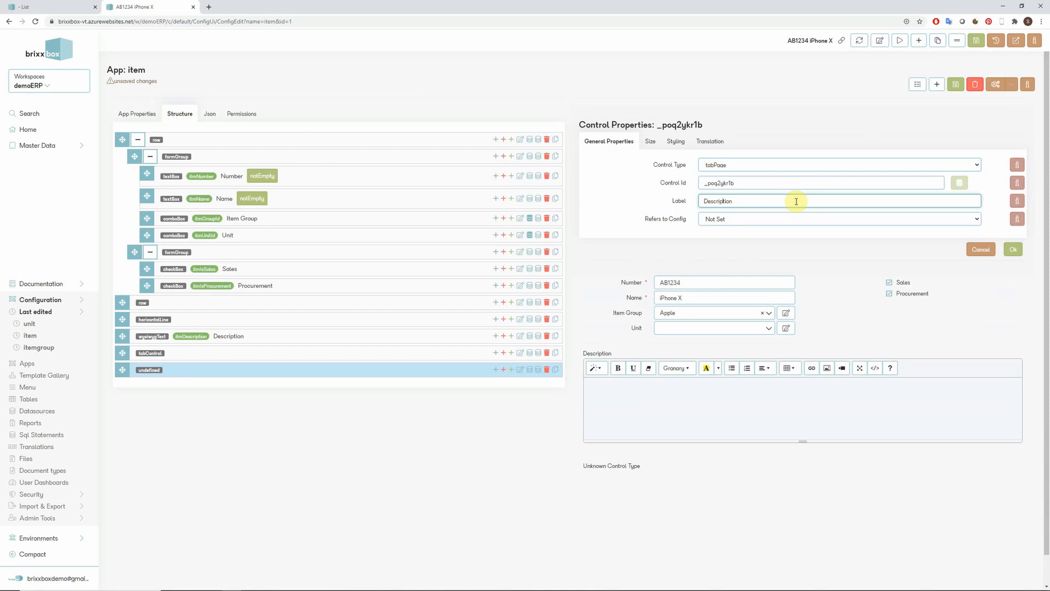
left_click(1012, 252)
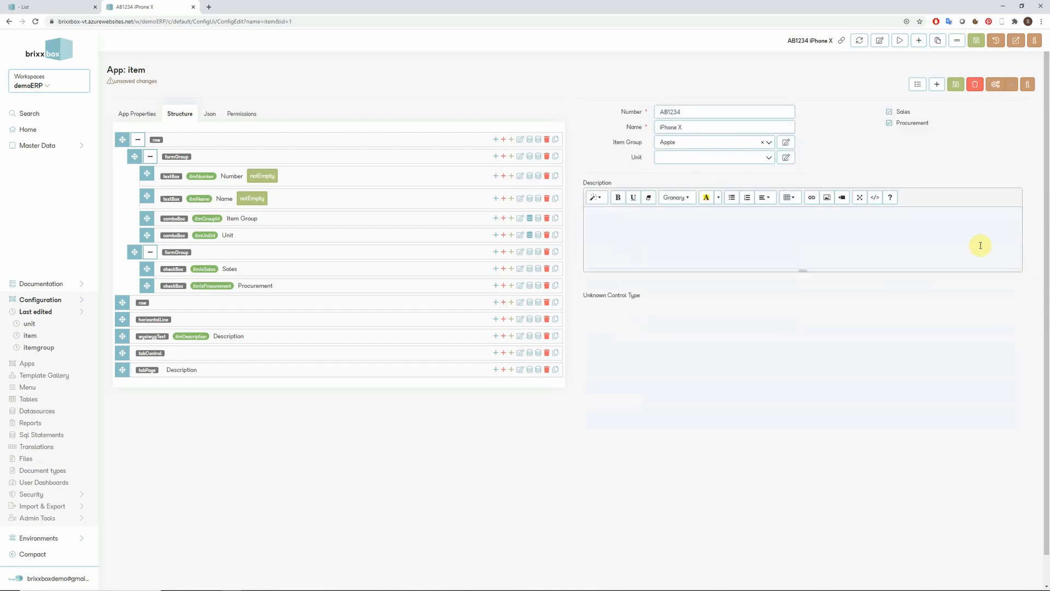
Add a second tabPage control labelled Sales Prices to the item form
left_click(918, 40)
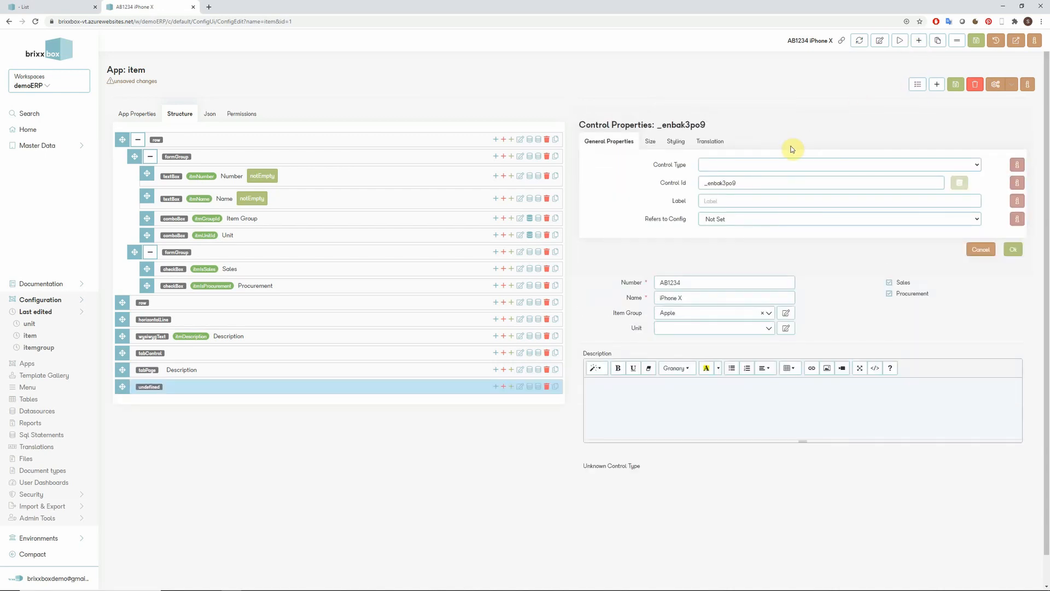
left_click(778, 164)
key("t")
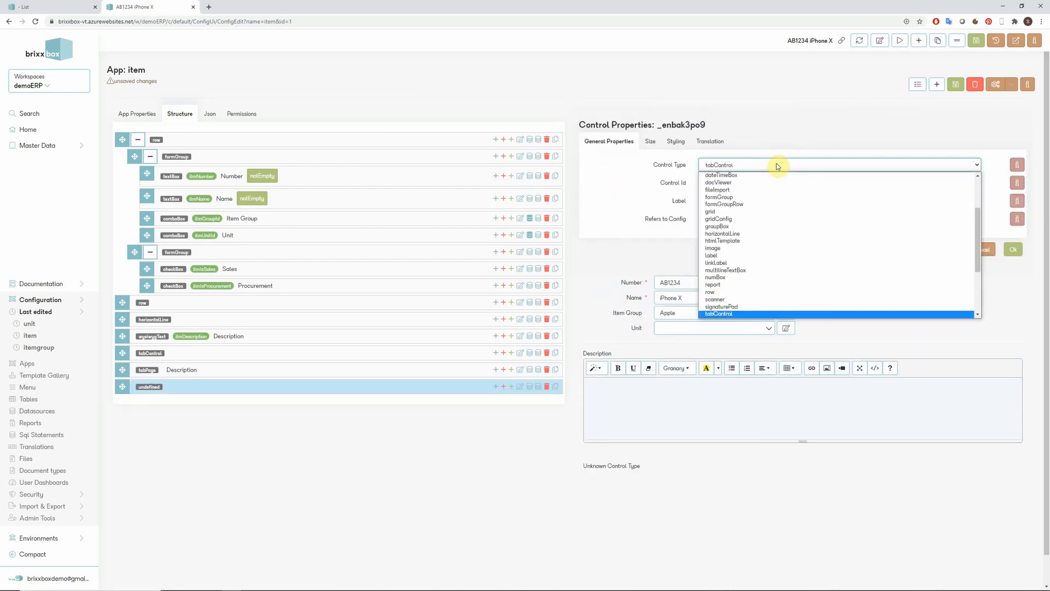
key("Down")
key("Return")
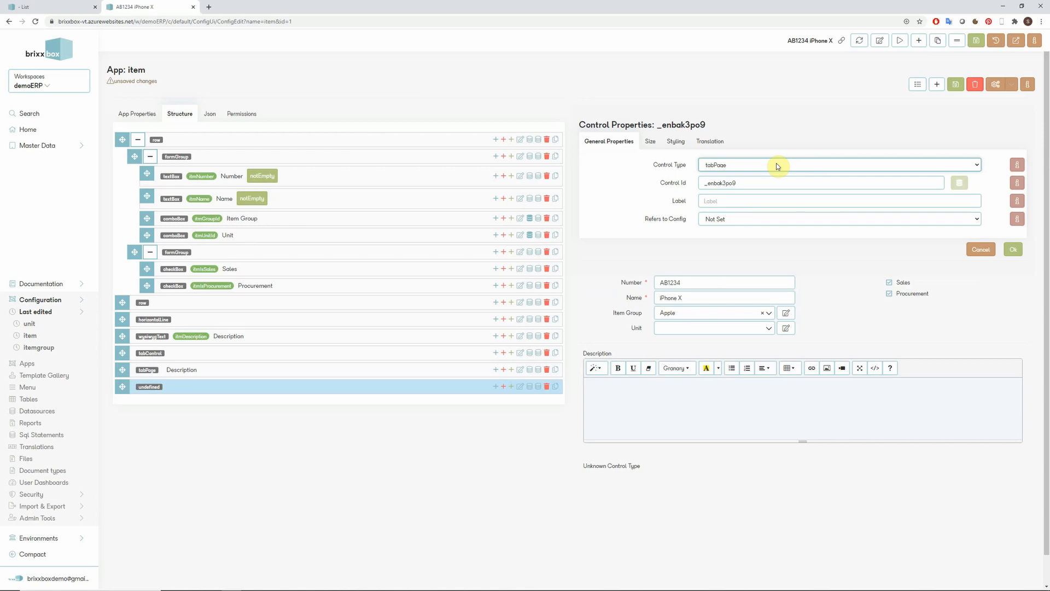
left_click(743, 199)
type("Sales Prices")
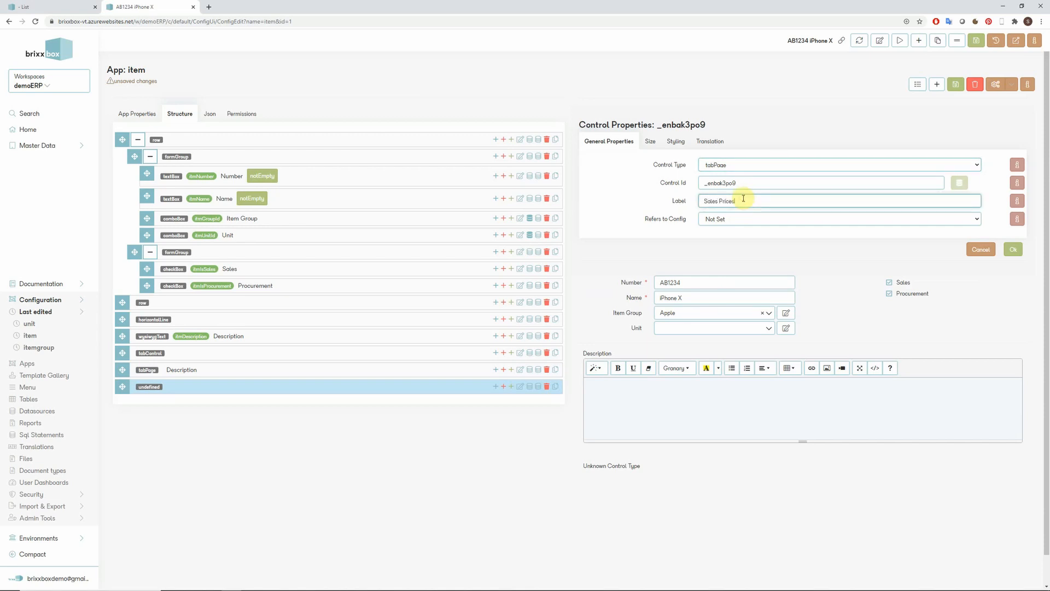
left_click(1013, 250)
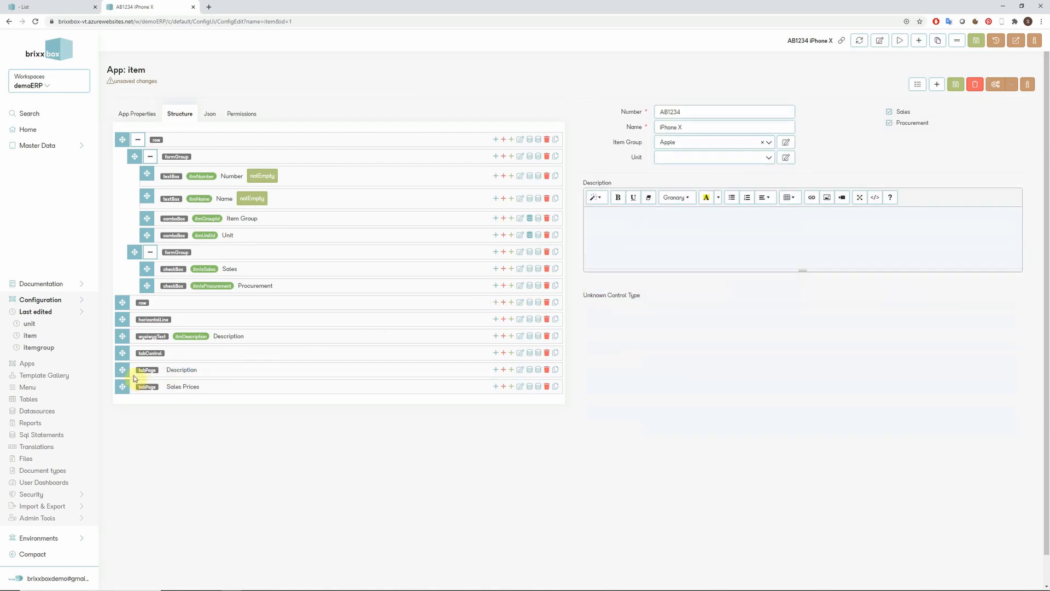
Nest both tab pages in the tab control, with the Description editor inside the Description page, and save the item app after previewing both pages
left_click_drag(123, 370, 140, 386)
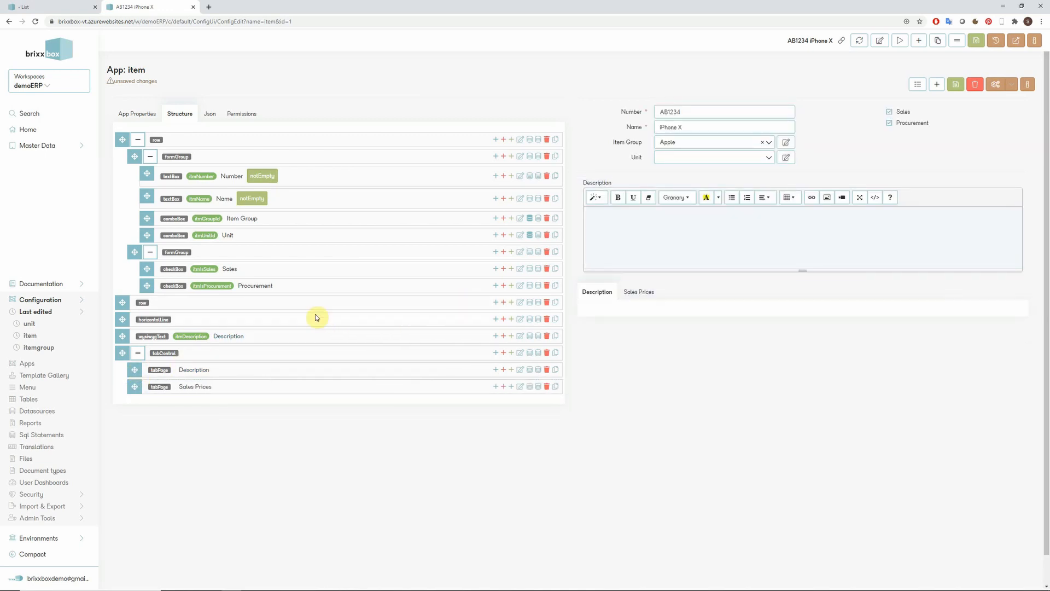
left_click_drag(117, 337, 166, 370)
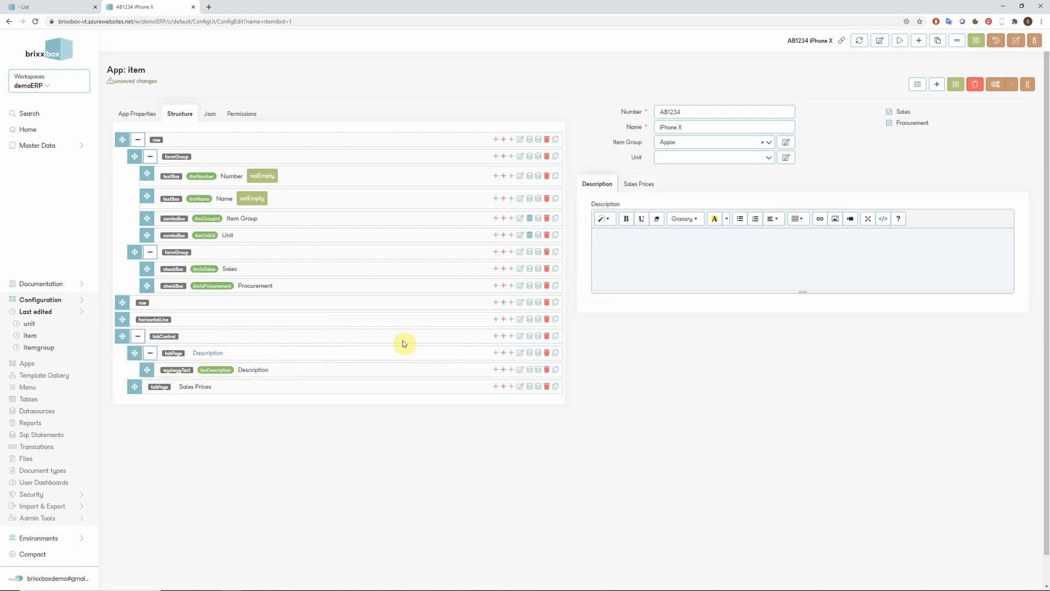
left_click(635, 185)
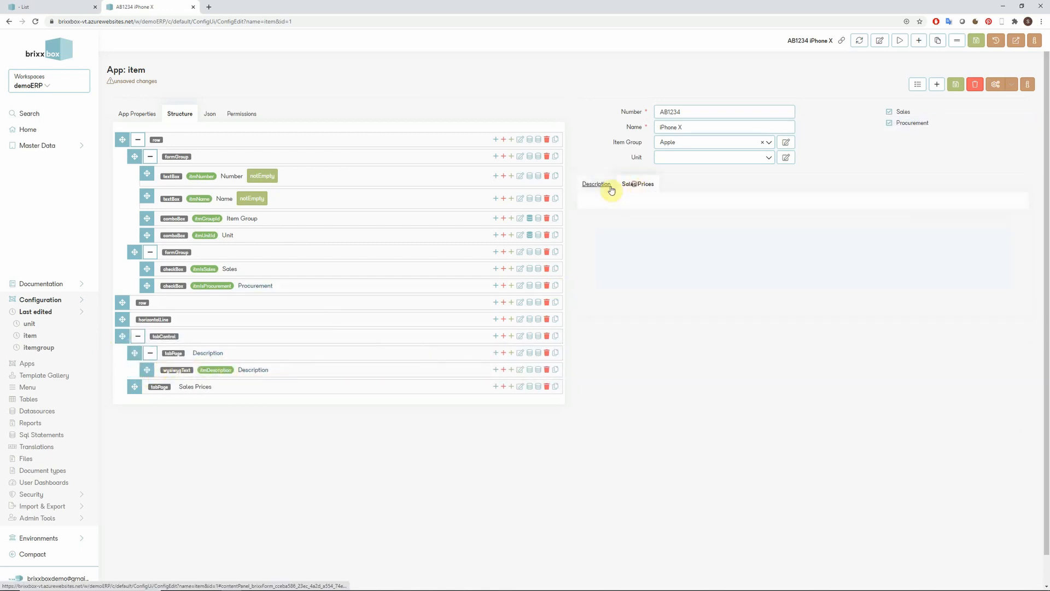
left_click(602, 185)
left_click(631, 184)
left_click(598, 185)
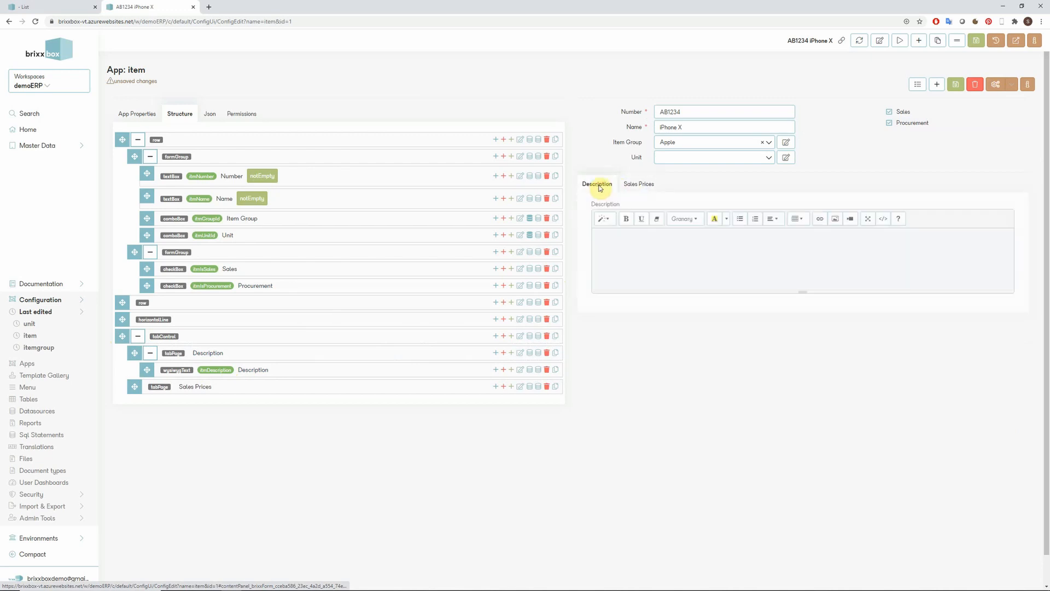
left_click(629, 184)
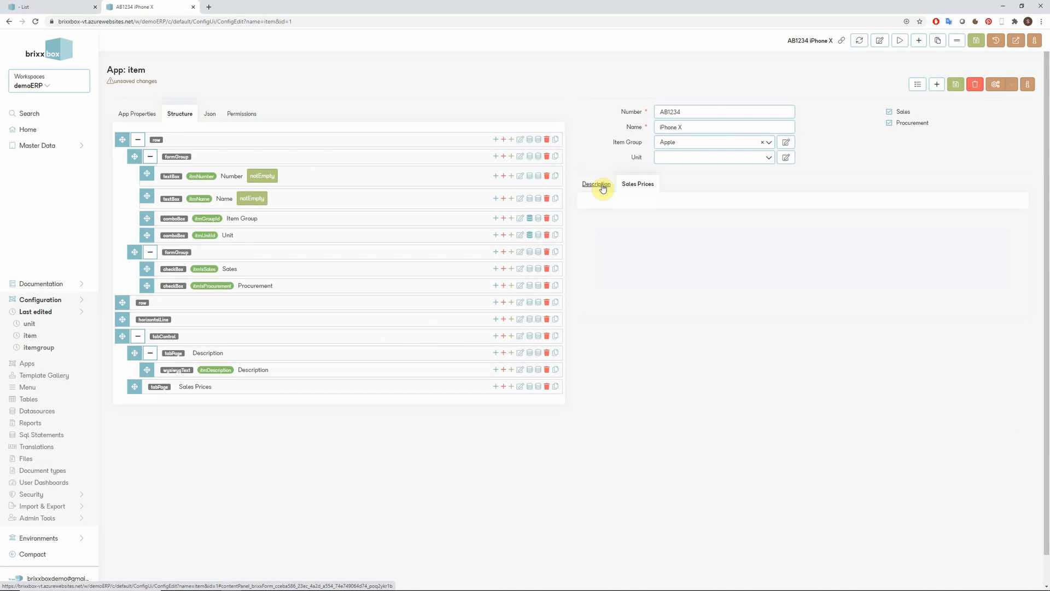
left_click(977, 42)
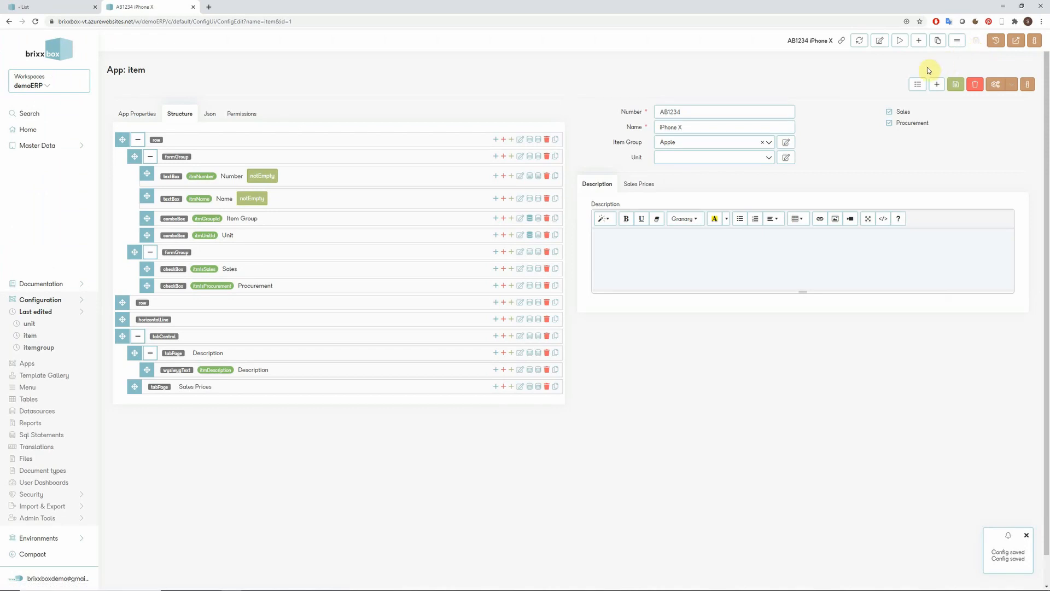
Add discussion support to the item table in the workspace's table list
left_click(148, 115)
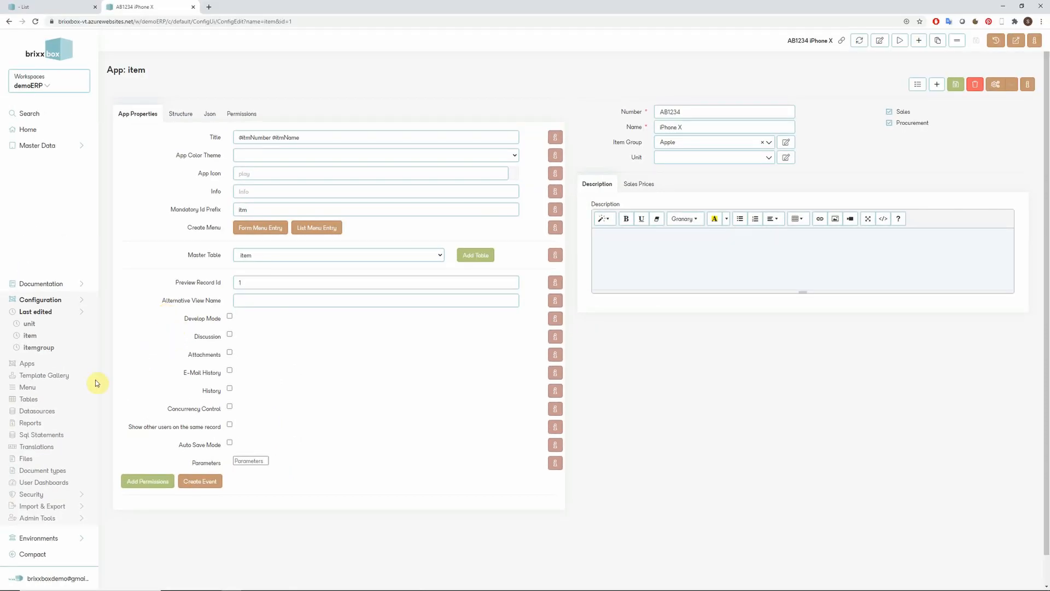
left_click(26, 401)
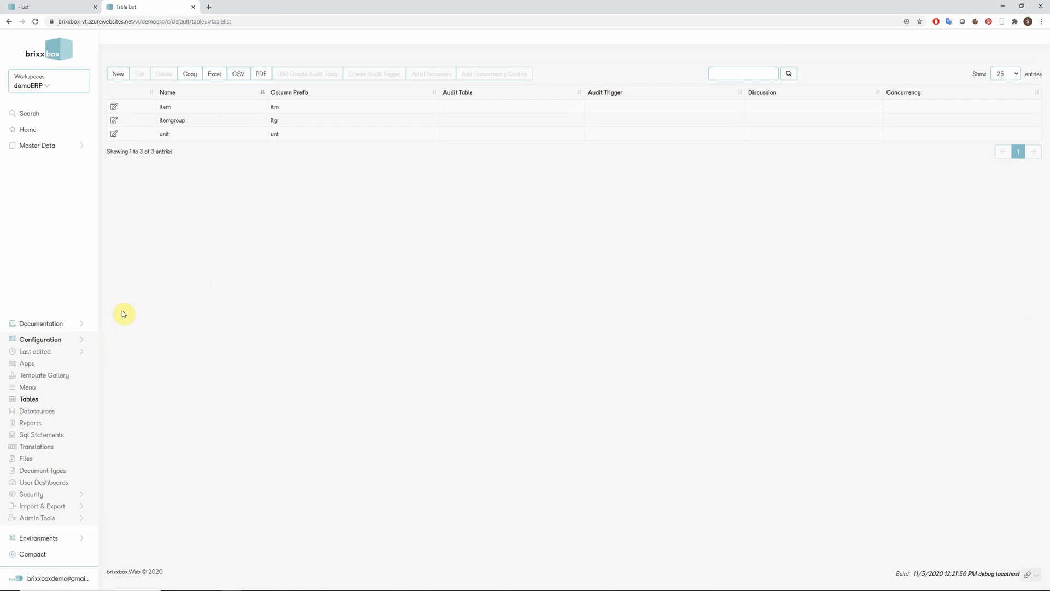
left_click(183, 110)
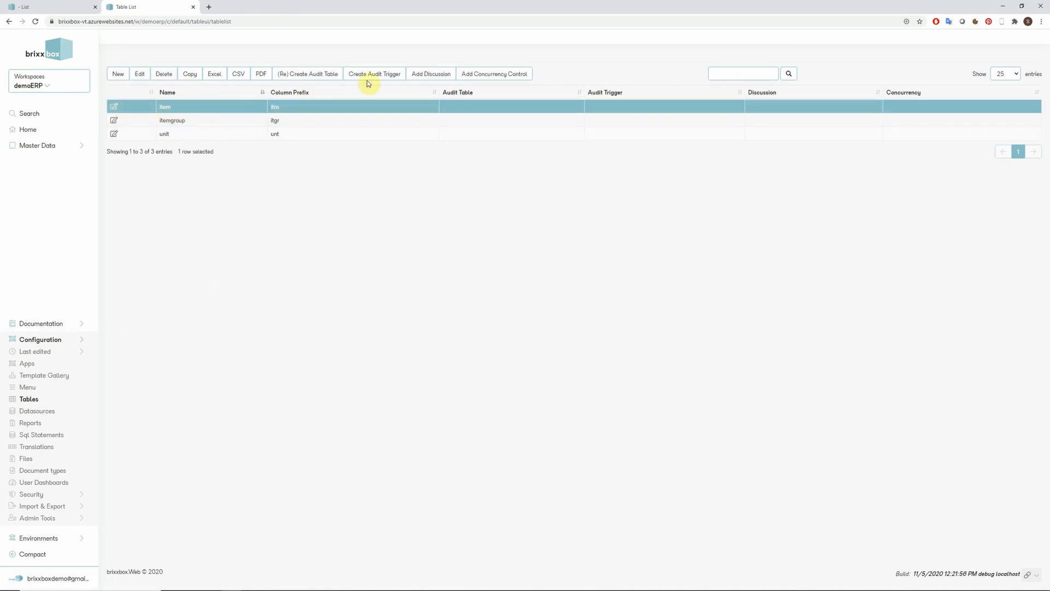
left_click(429, 79)
Create the audit table for the item table and add concurrency control to it
left_click(368, 109)
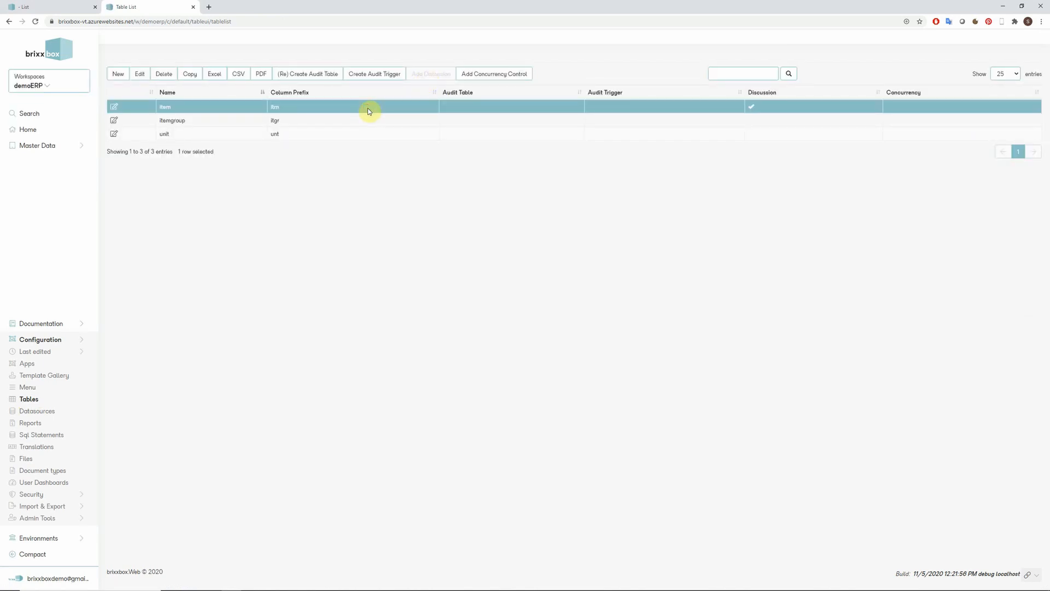
left_click(325, 81)
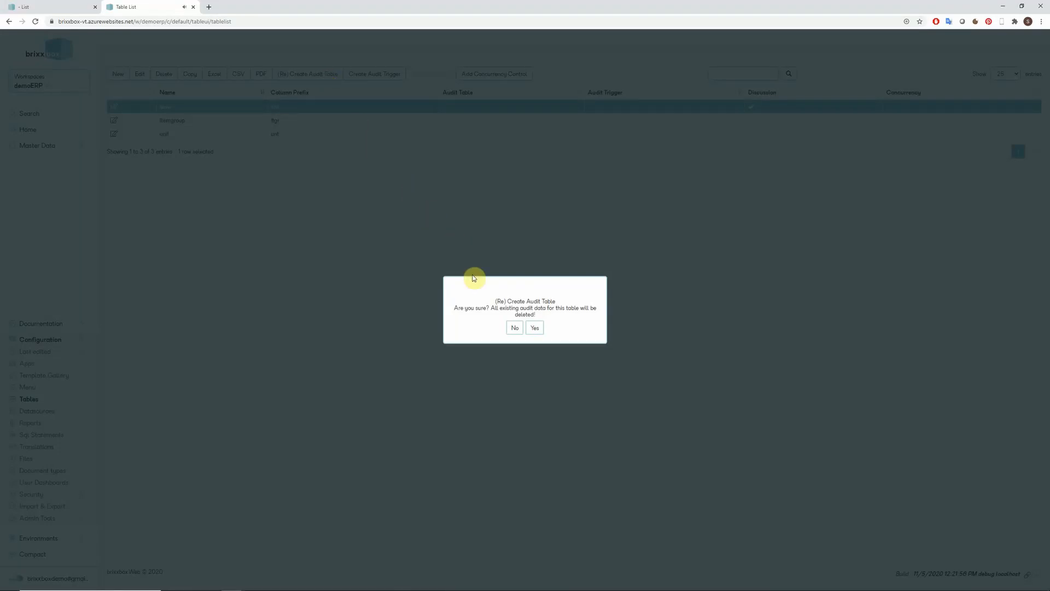
left_click(535, 329)
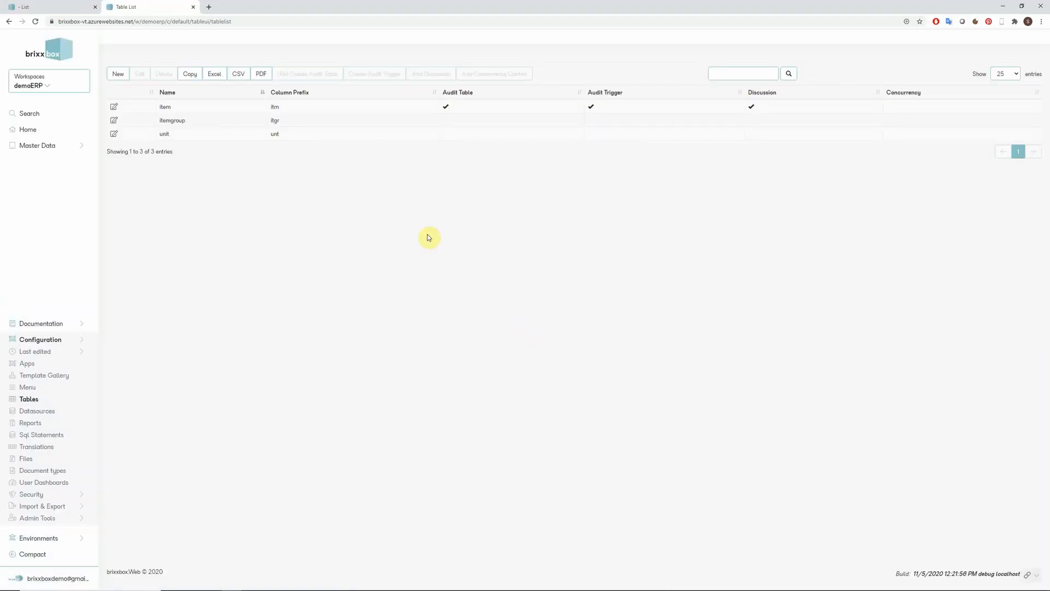
left_click(318, 106)
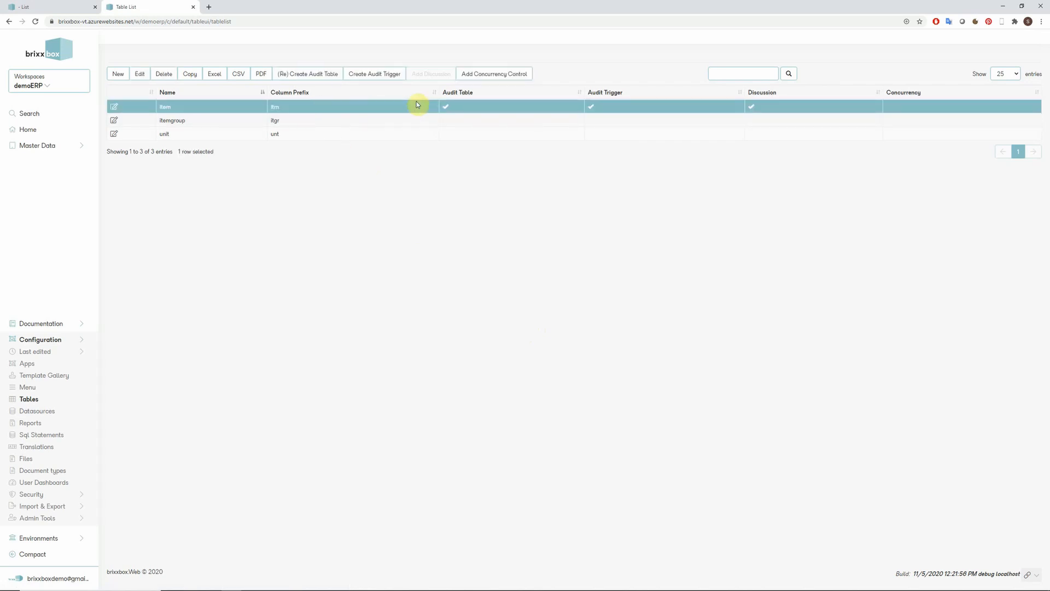
left_click(477, 79)
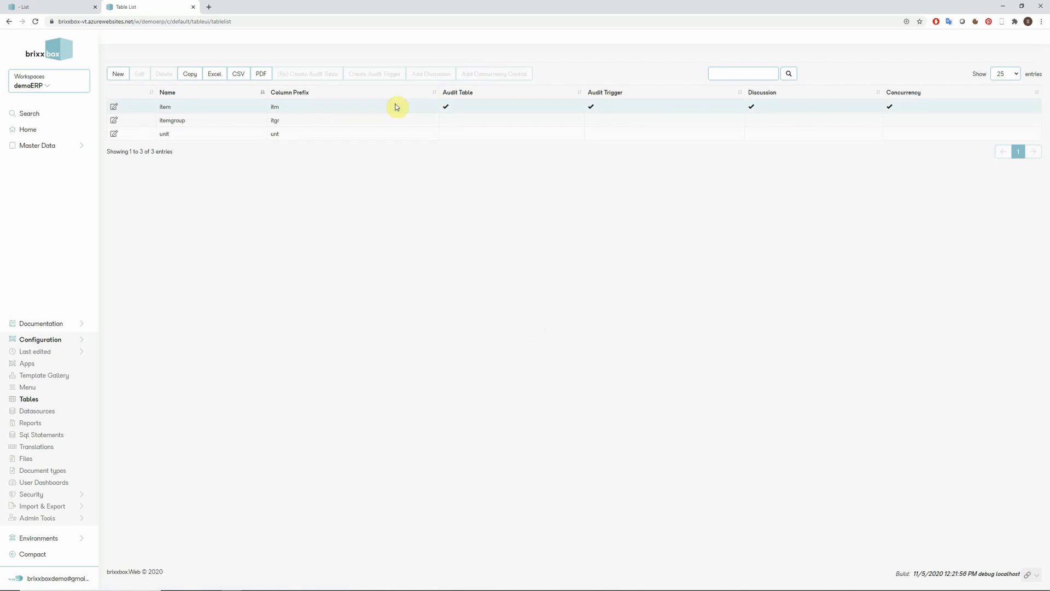
Reopen the item app's configuration and enable Discussion in its app properties
left_click(28, 362)
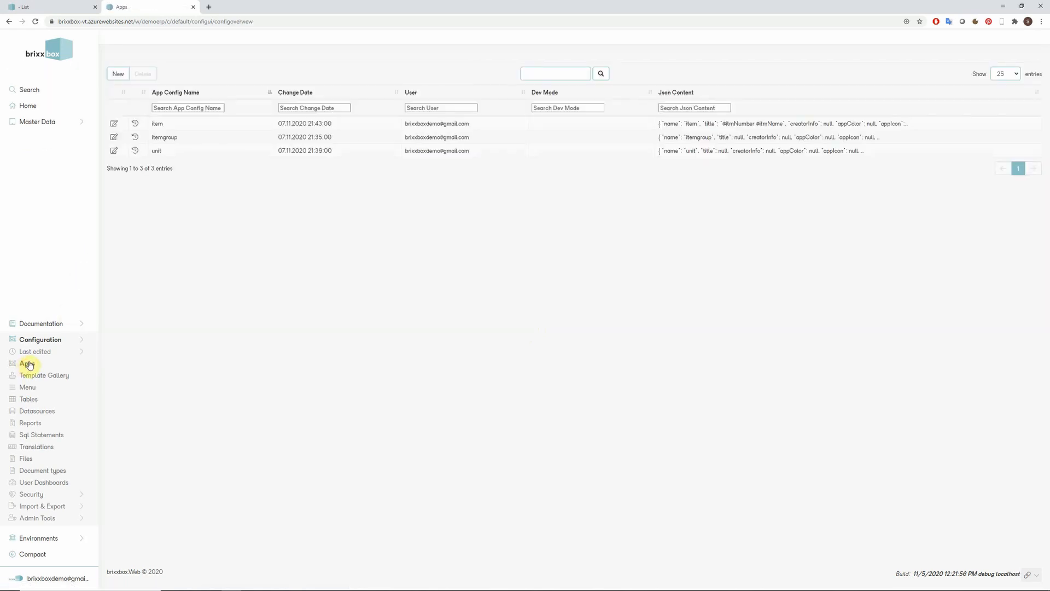
left_click(114, 126)
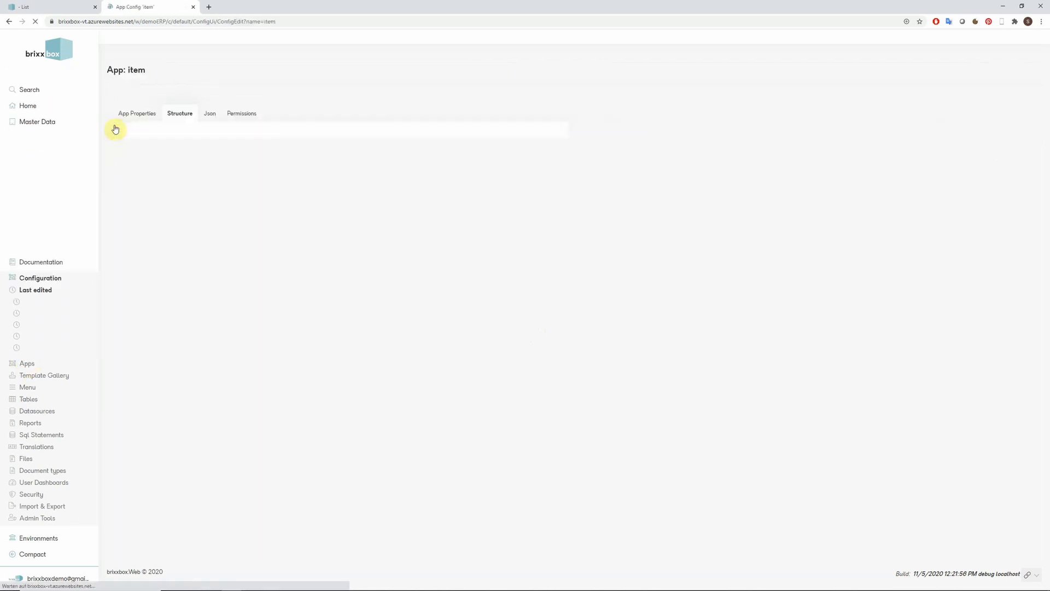
left_click(134, 113)
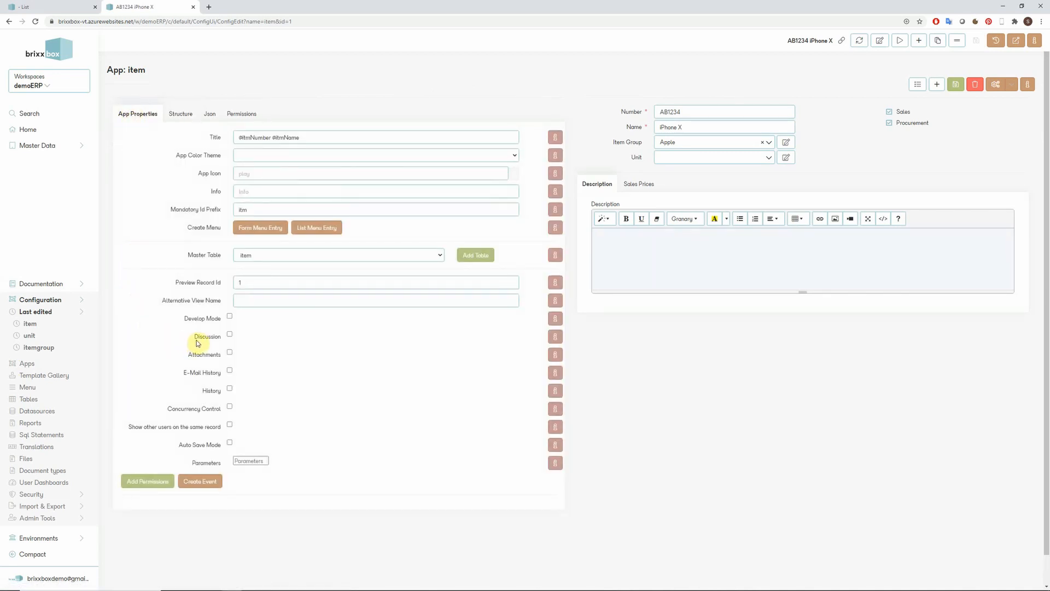
left_click(229, 335)
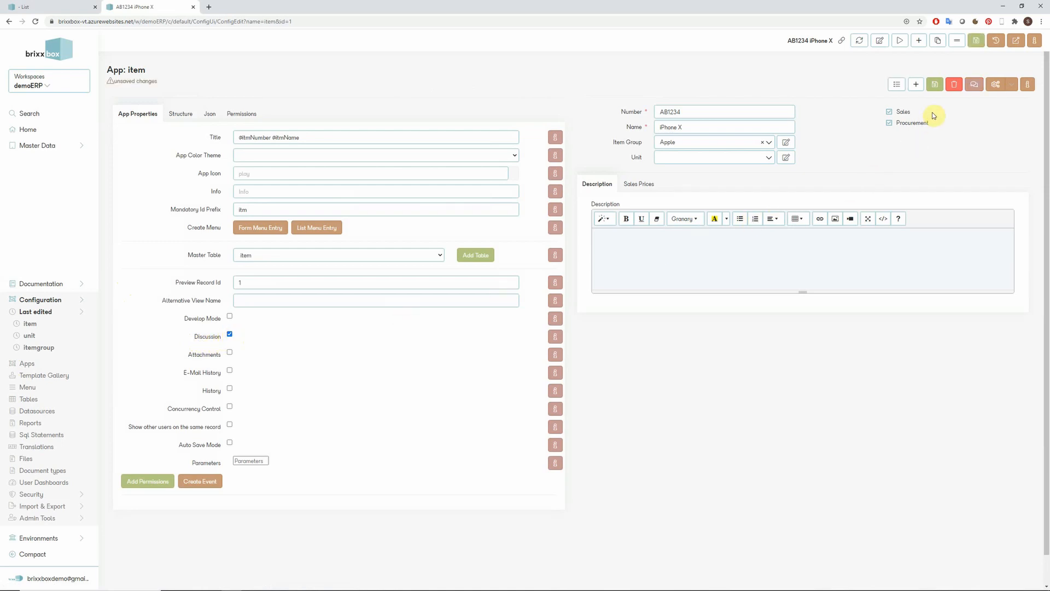
Post a discussion message on the iPhone X preview record greeting a colleague and asking "what do you think?", and close the discussion area
left_click(973, 93)
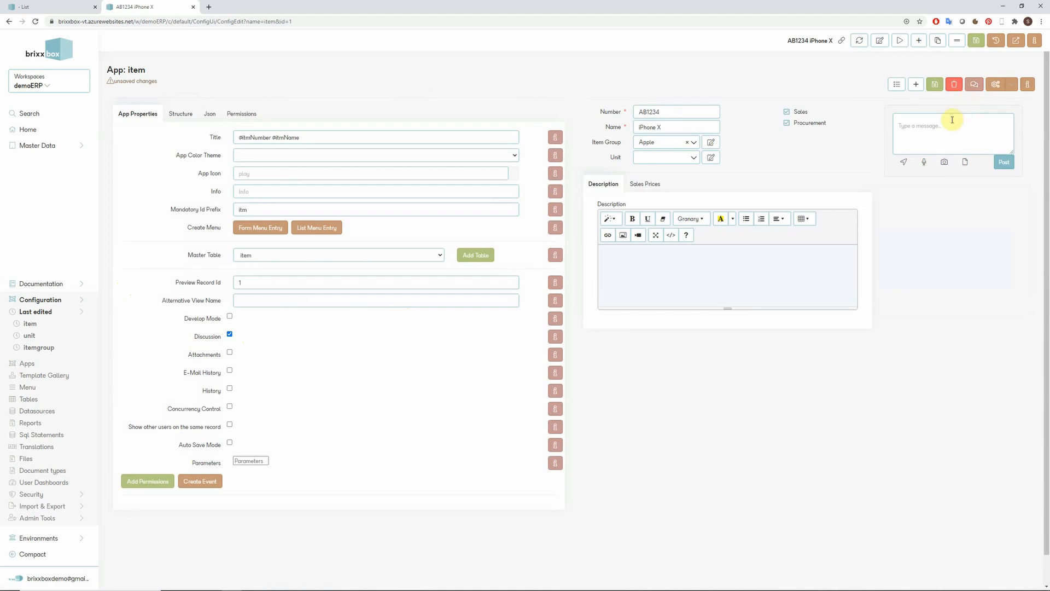
left_click(953, 120)
type("Hi Mary, W")
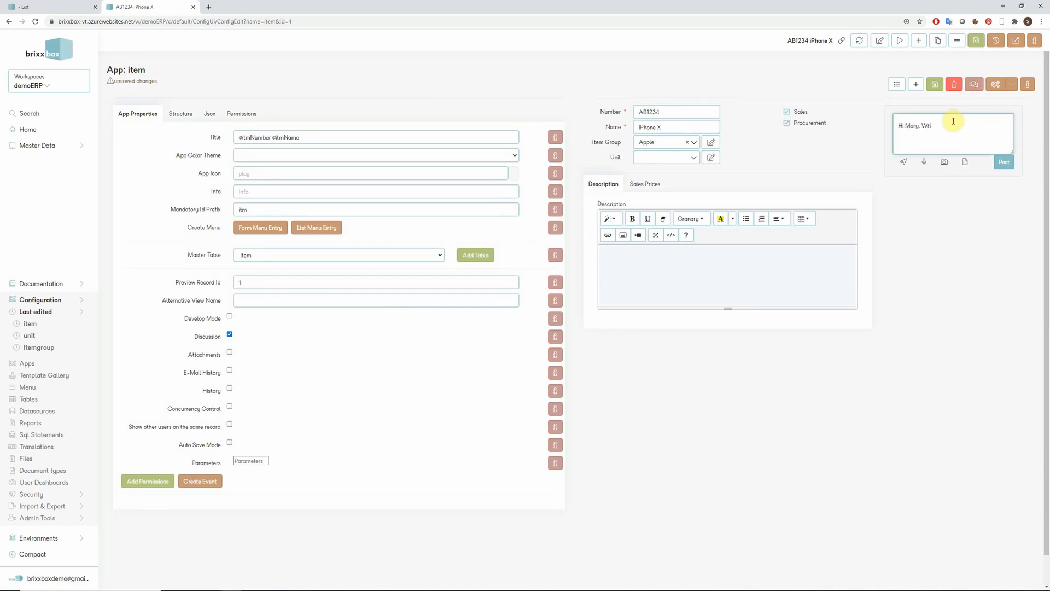
type("h")
key("BackSpace")
key("BackSpace")
type("what do you think?")
left_click(1004, 163)
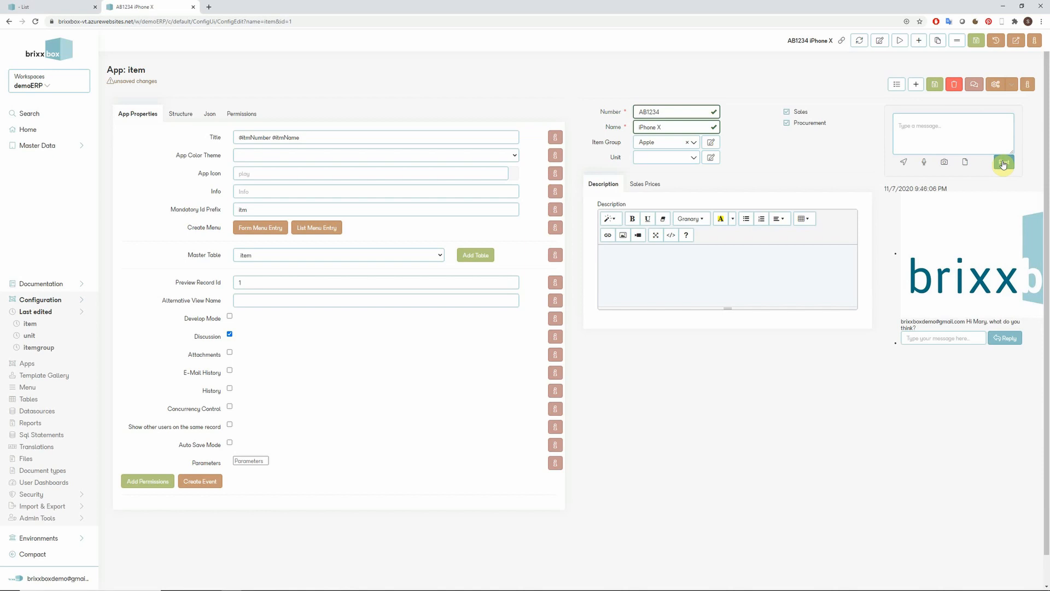
left_click(974, 85)
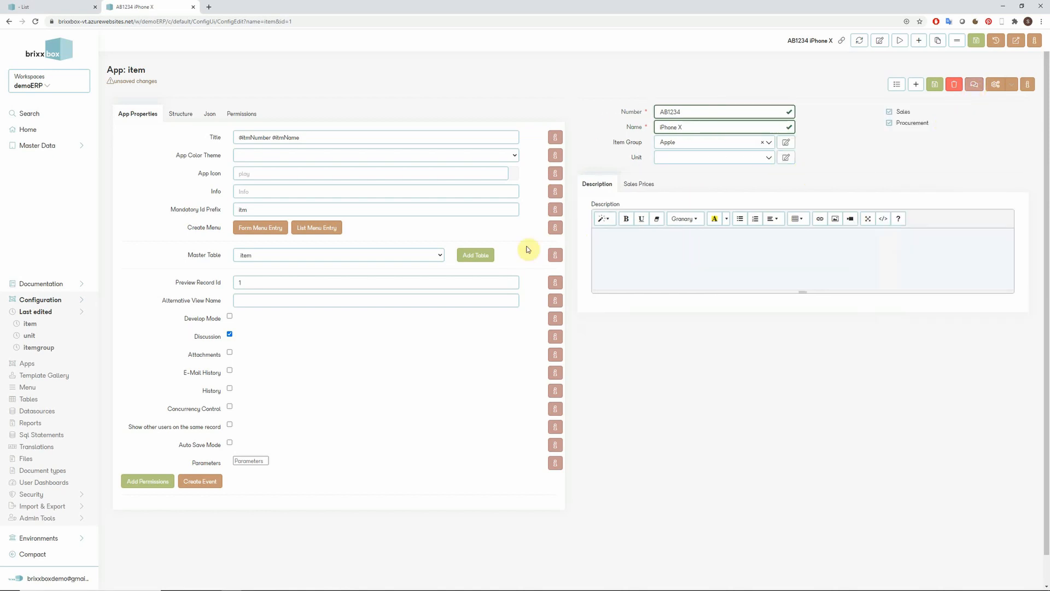
Enable Attachments and History in the item app's properties, checking the attachments area in the preview, and save the app
left_click(229, 353)
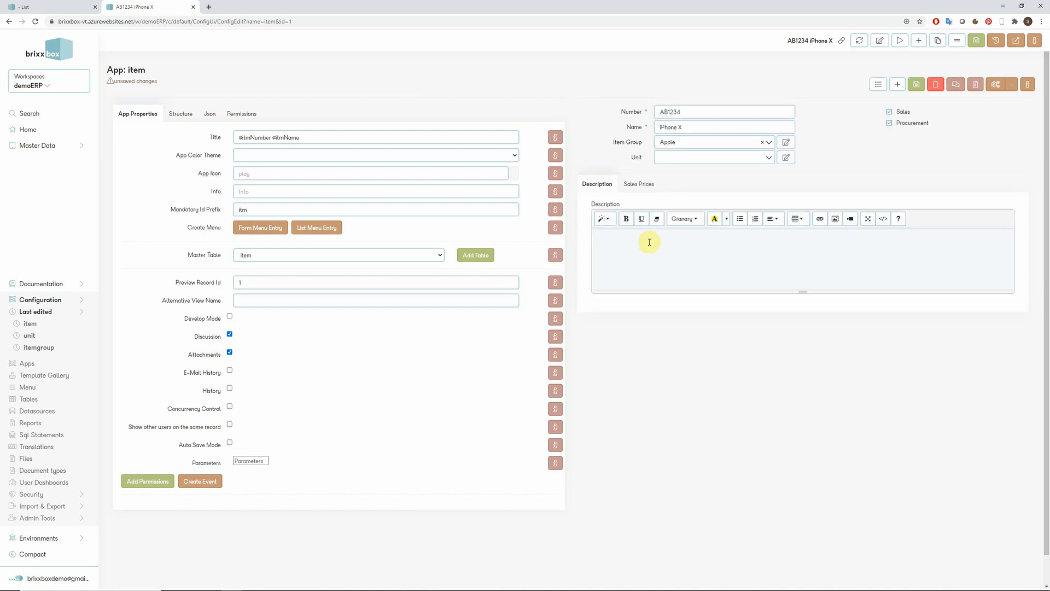
left_click(976, 86)
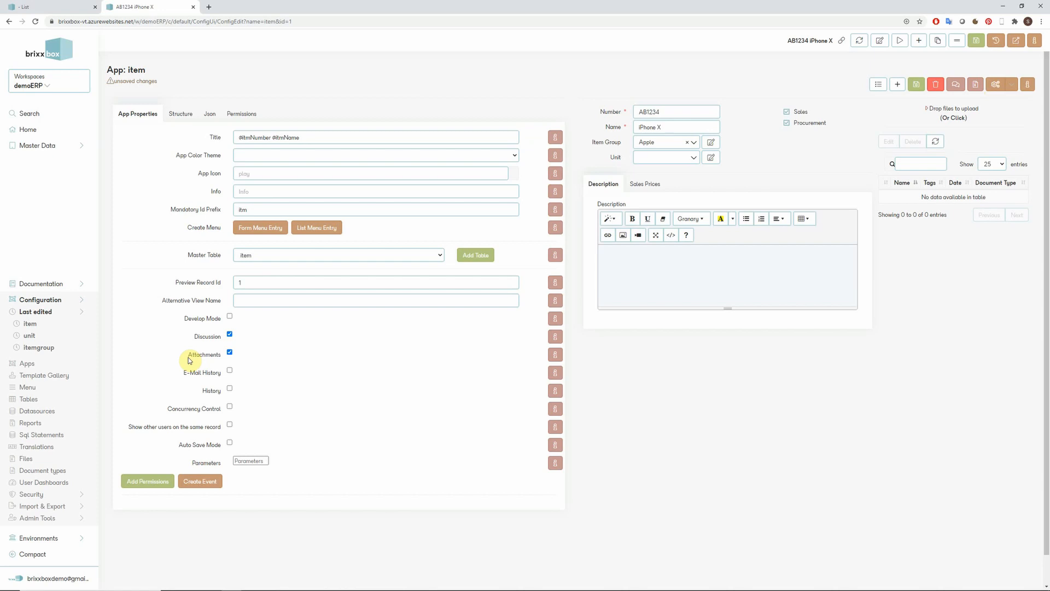
left_click(230, 389)
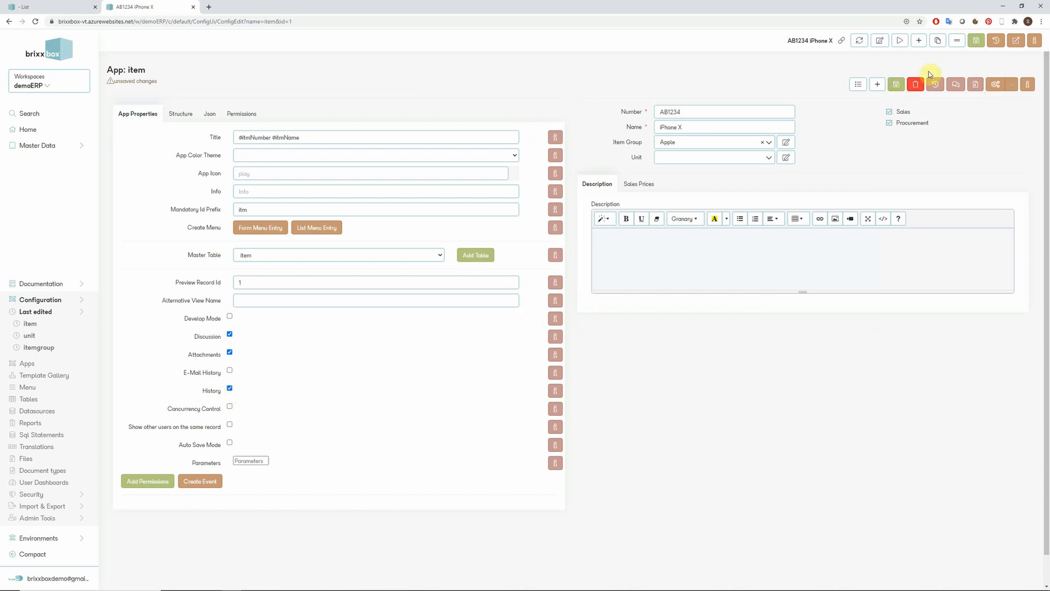
left_click(976, 41)
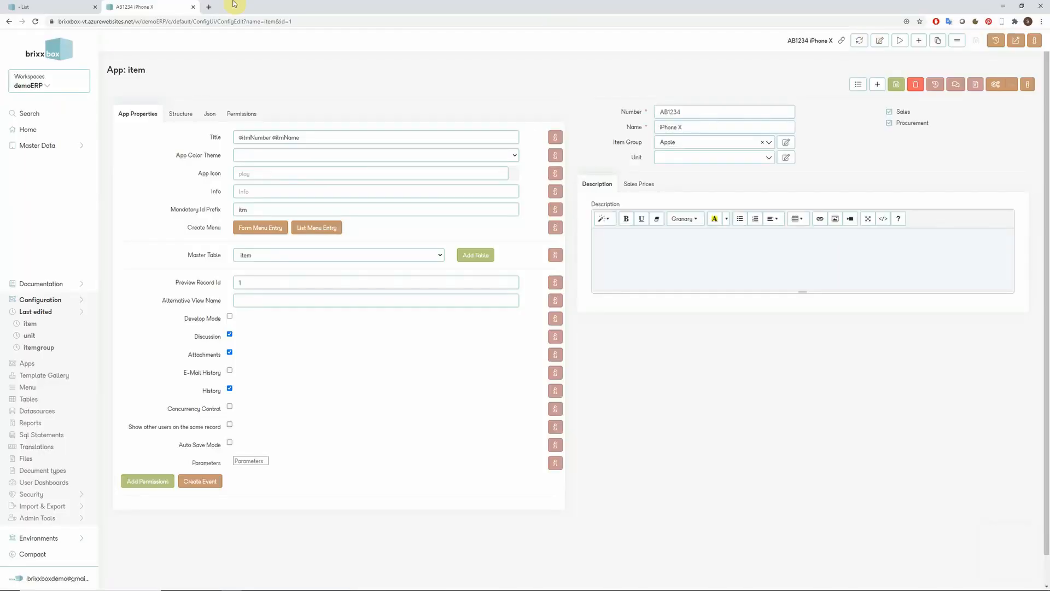
Open the iPhone X record from the item list, set its unit to Pc and save the record
left_click(10, 6)
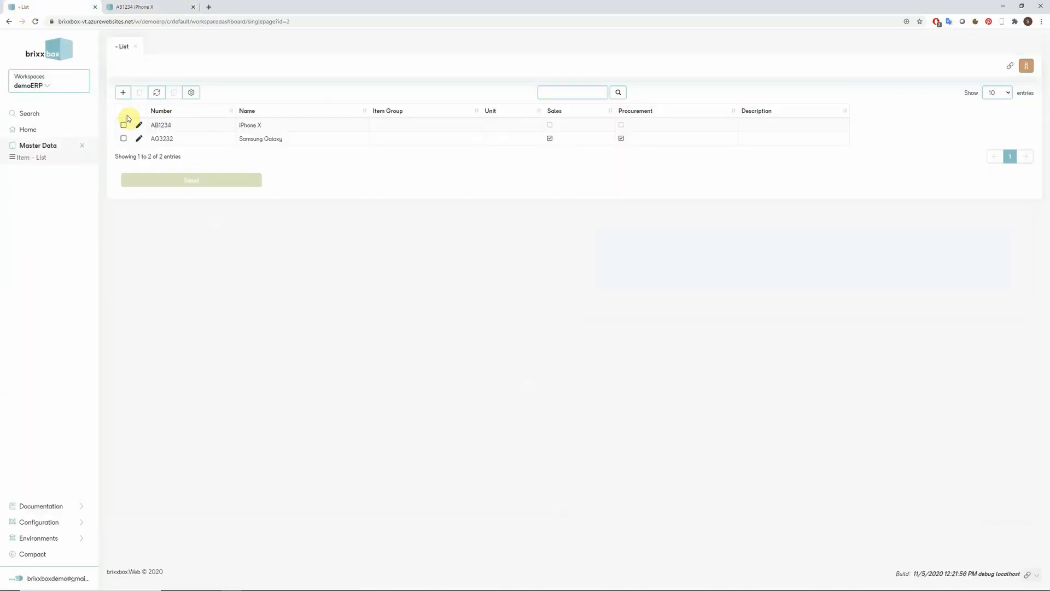
left_click(144, 126)
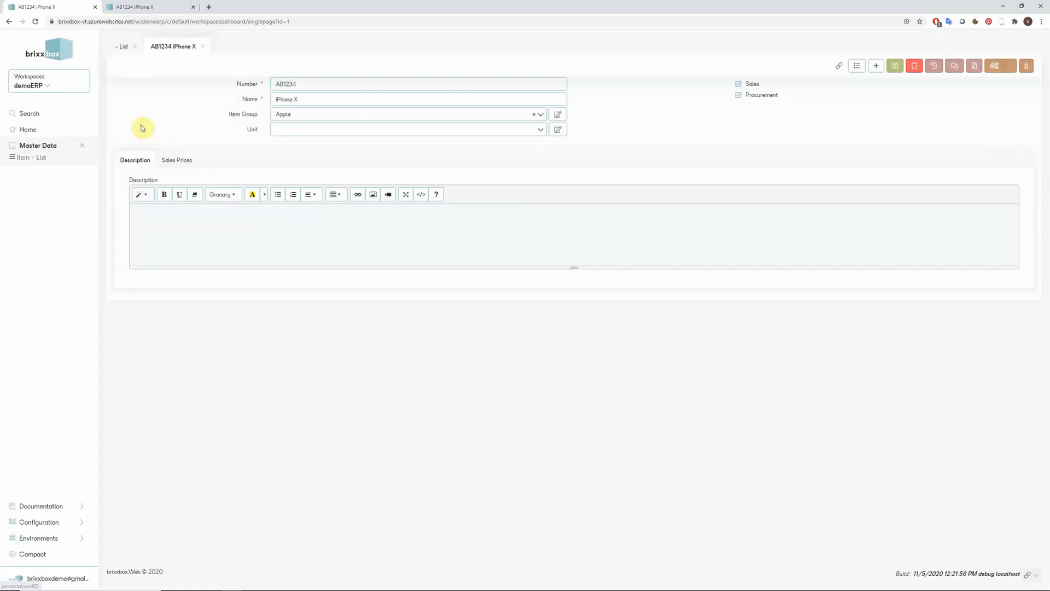
left_click(539, 130)
left_click(501, 145)
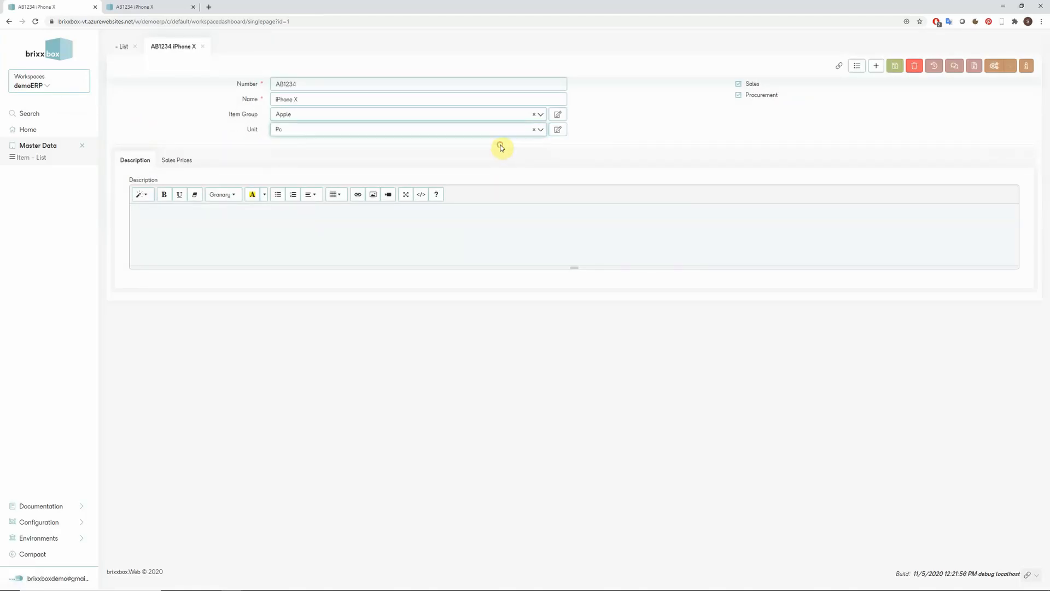
left_click(895, 68)
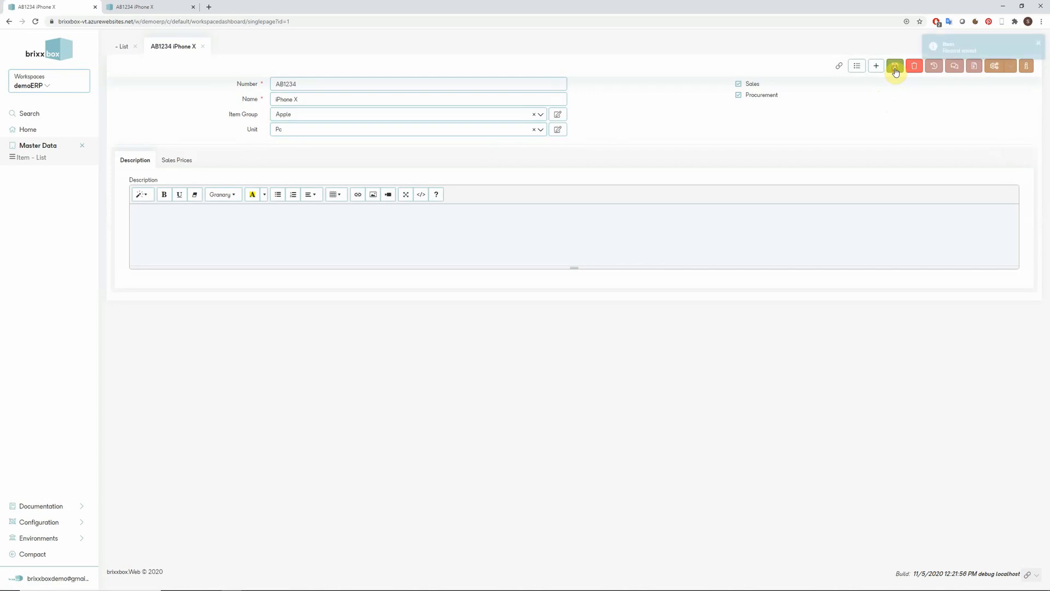
Review the iPhone X record's change history and open the version history of the item app's configuration
left_click(934, 71)
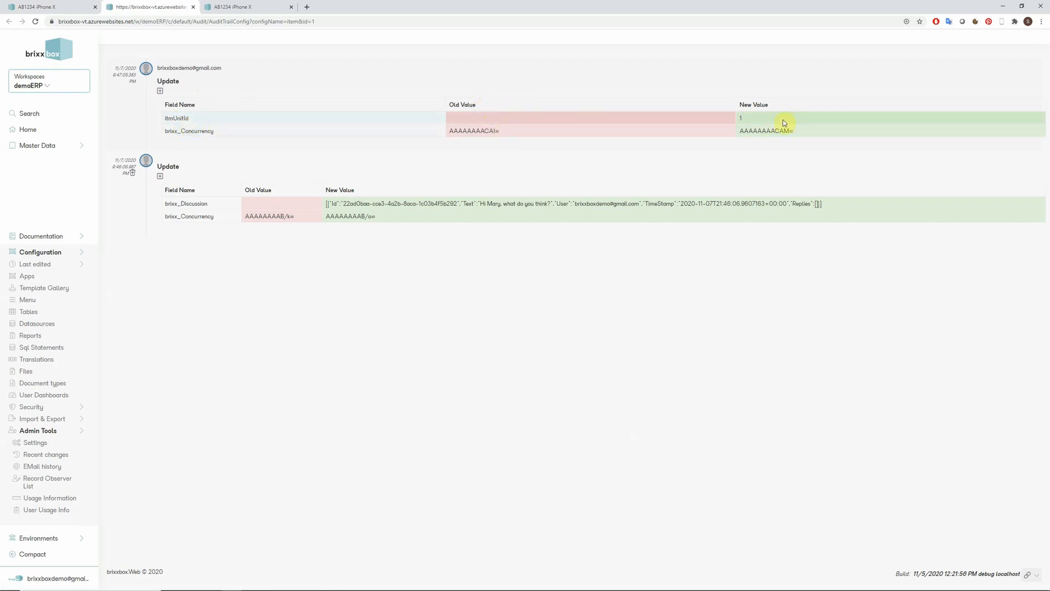
left_click(193, 7)
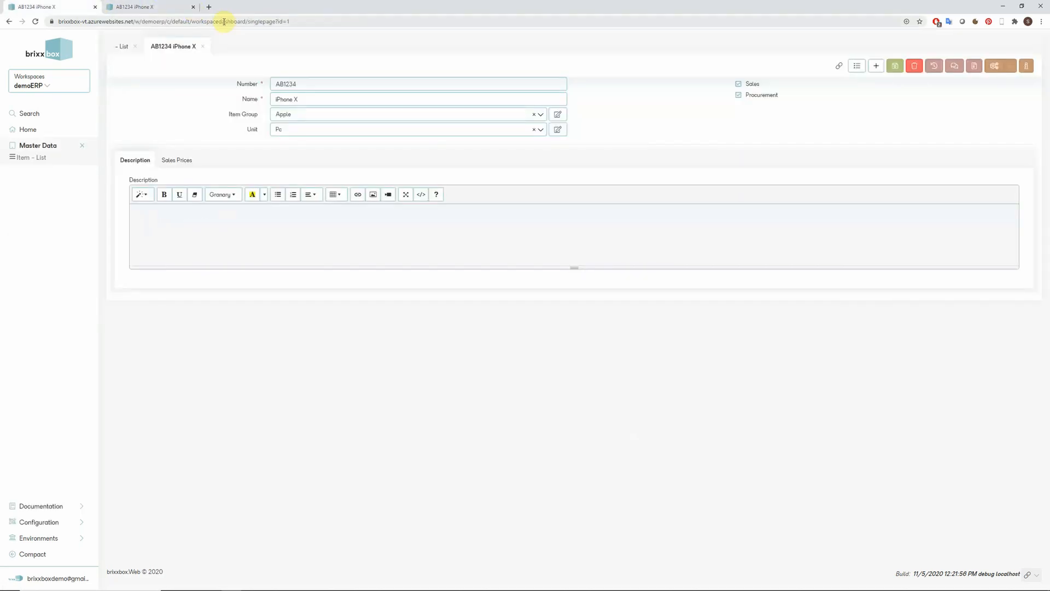
left_click(149, 8)
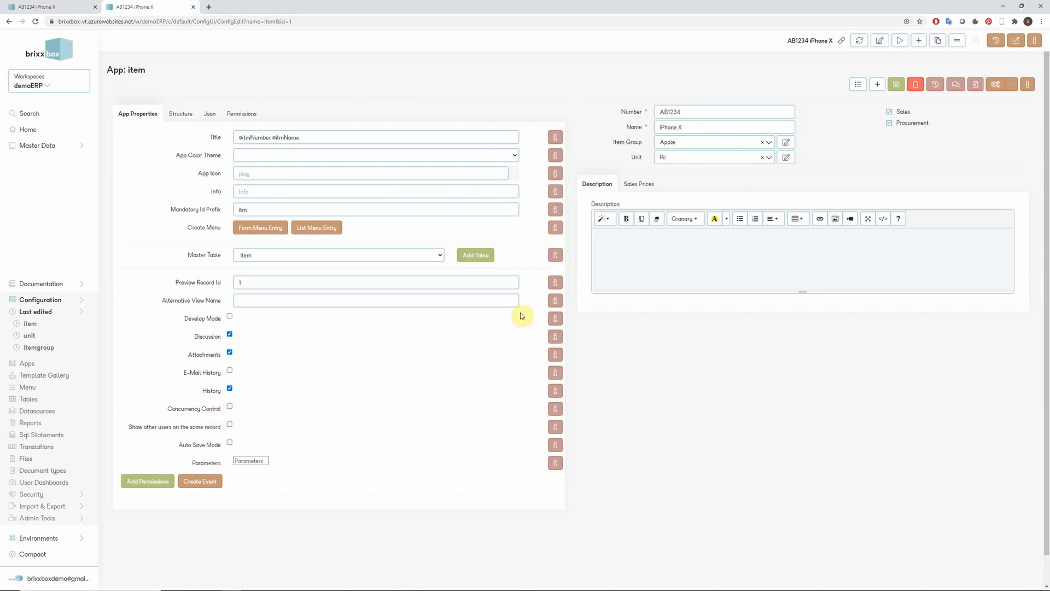
left_click(996, 46)
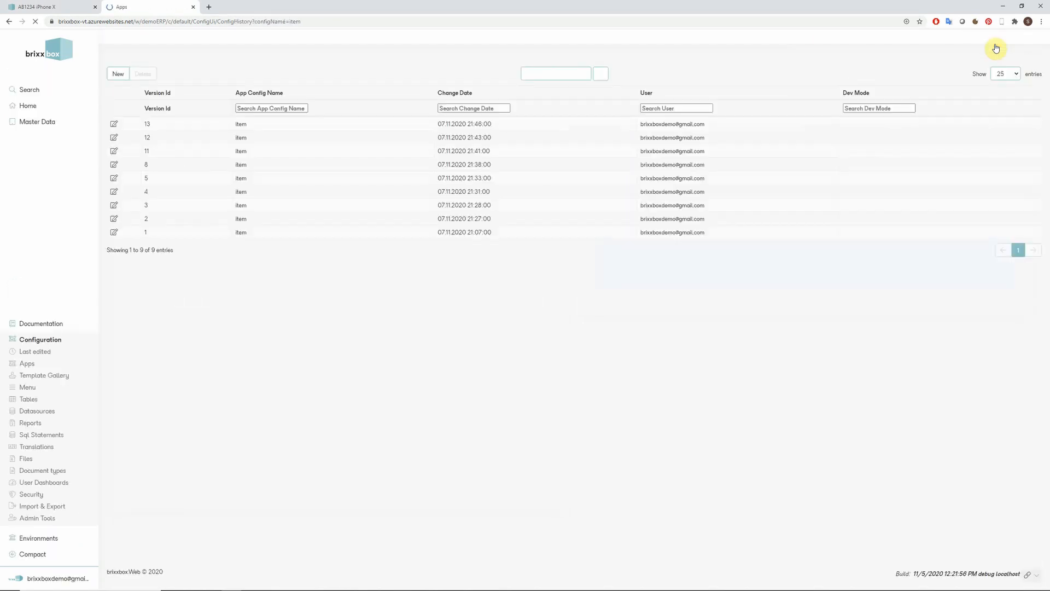